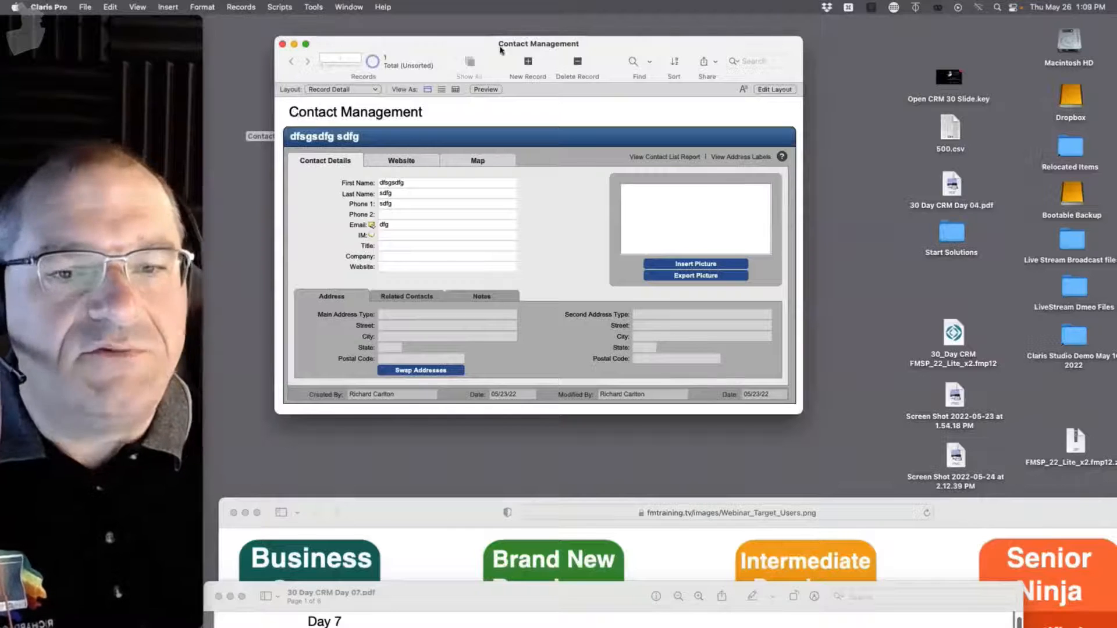
# Reposition the Contact Management window, zoom in on the contact record and enlarge the window to fit the whole layout.
pyautogui.moveTo(500, 50); pyautogui.dragTo(473, 48)
pyautogui.click(85, 6)
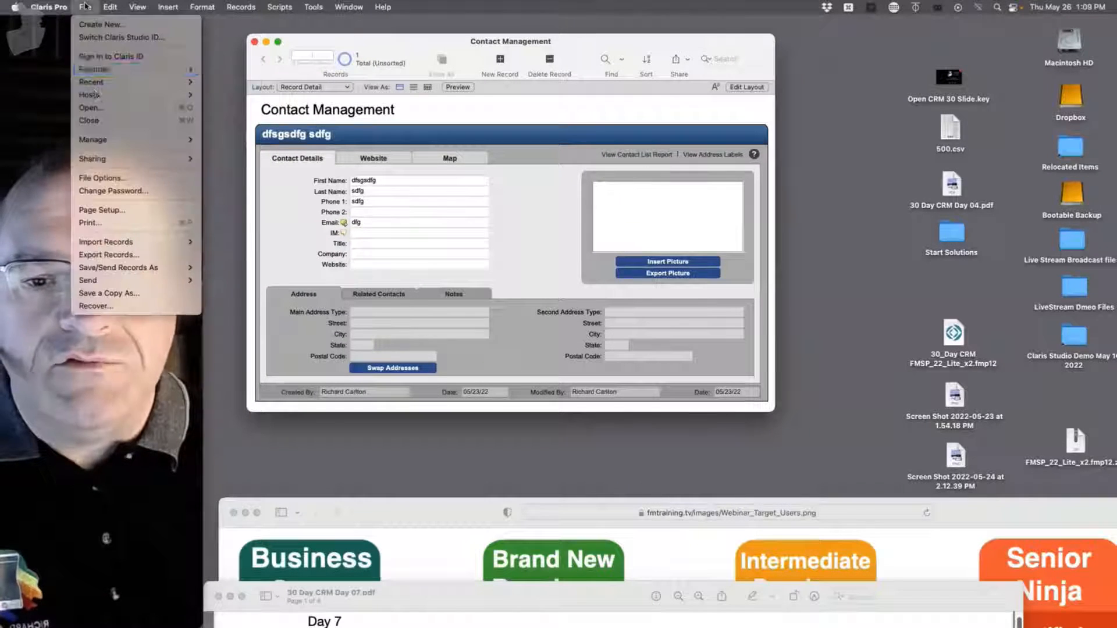
pyautogui.click(456, 195)
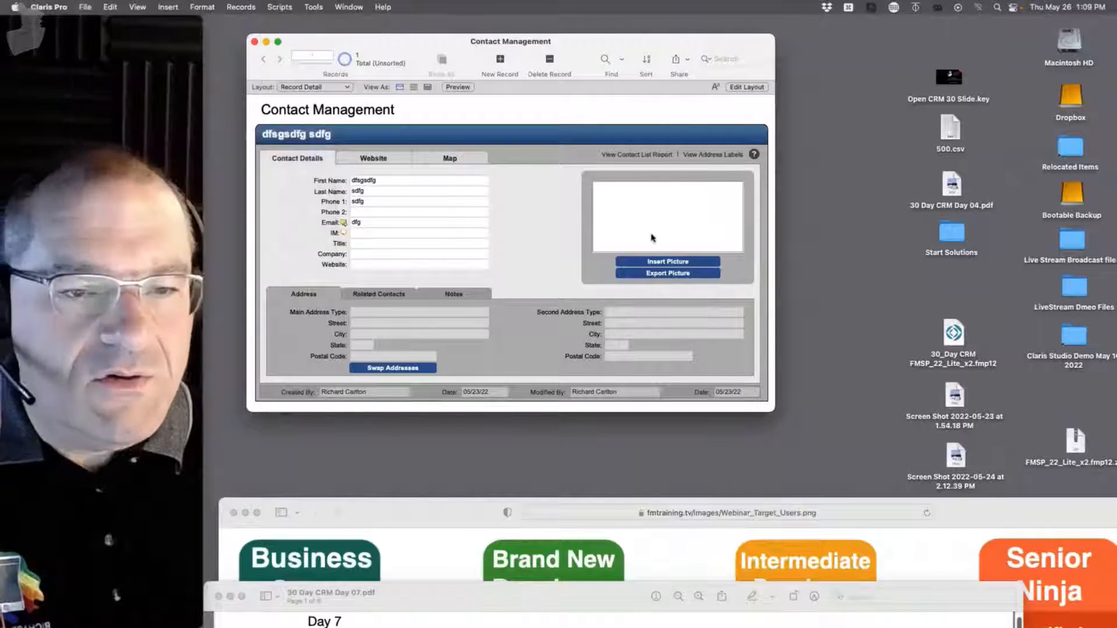
pyautogui.press('super+equal')
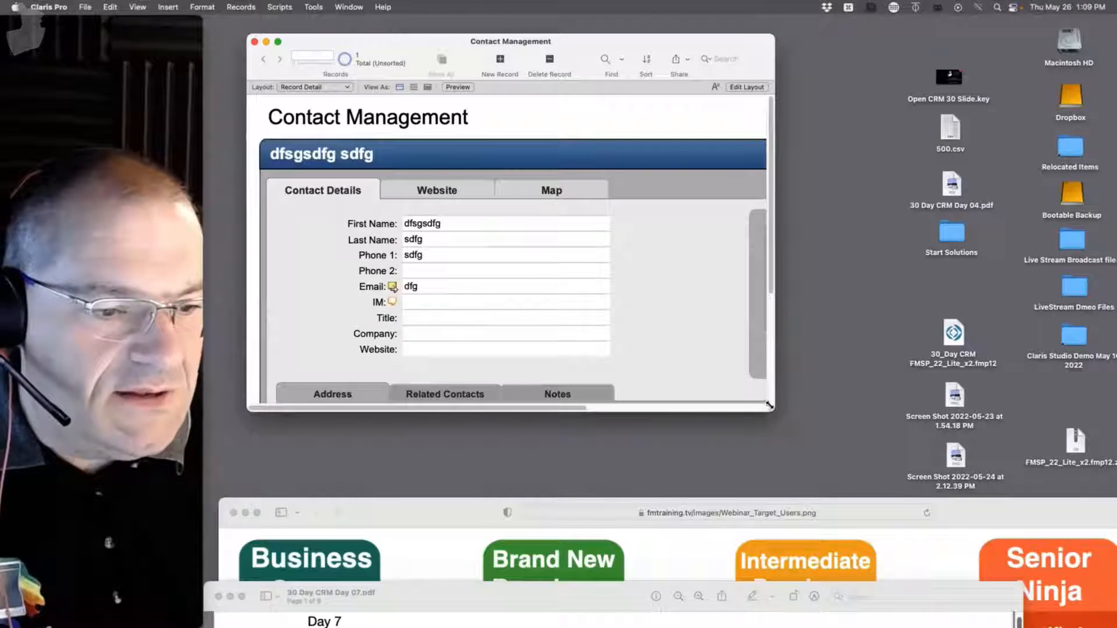
pyautogui.moveTo(767, 405); pyautogui.dragTo(1108, 625)
# Open the database definition of Contact Management and examine its fields, tables and relationships graph.
pyautogui.click(86, 6)
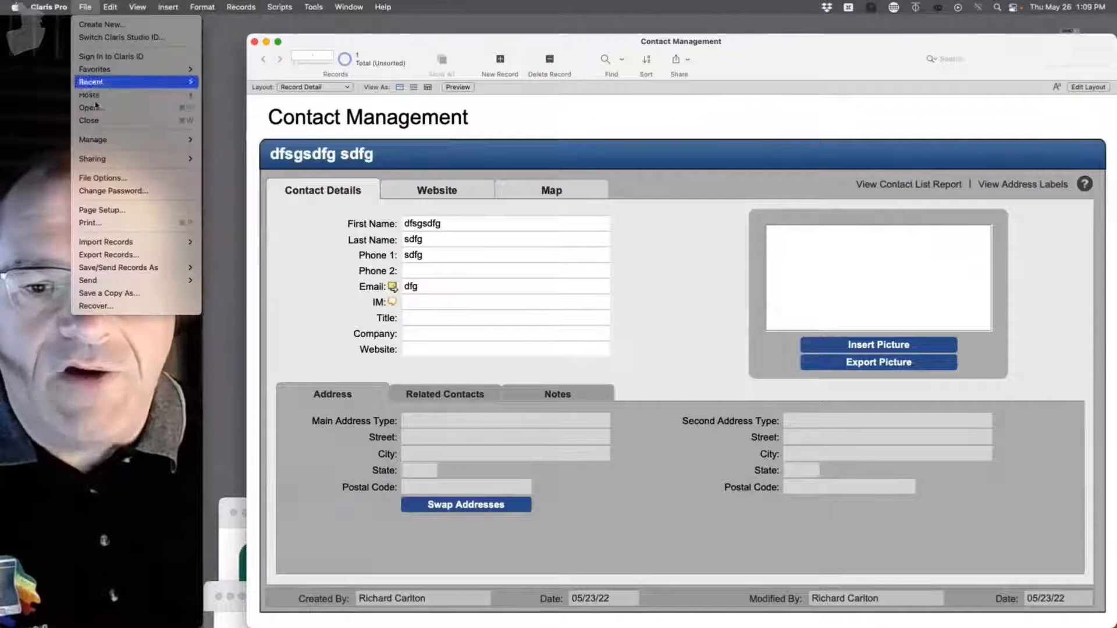
pyautogui.moveTo(146, 139)
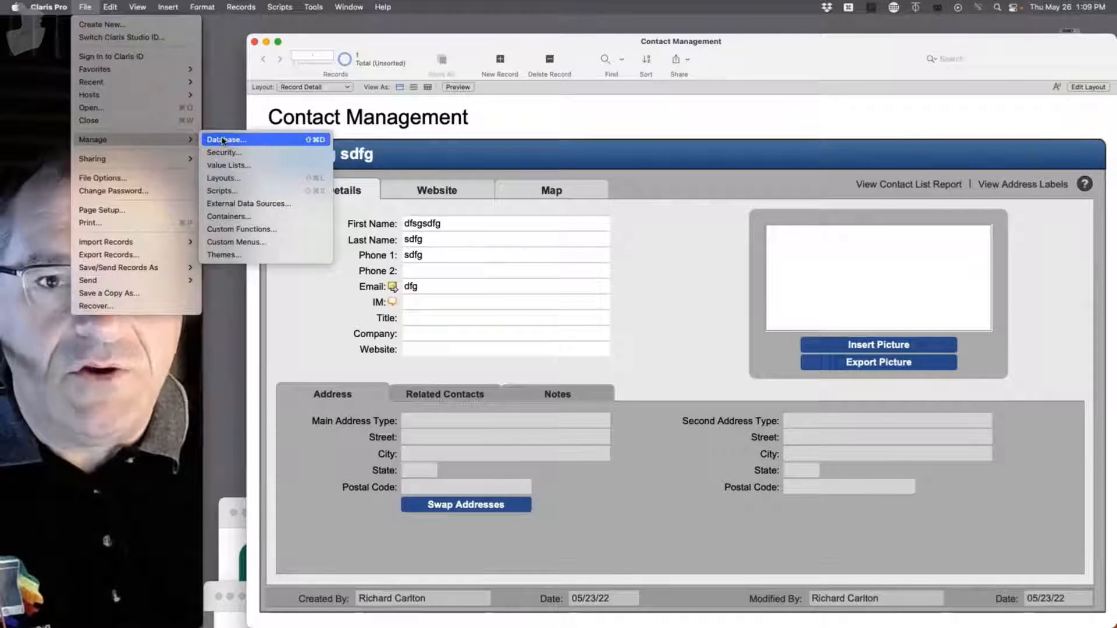
pyautogui.click(222, 141)
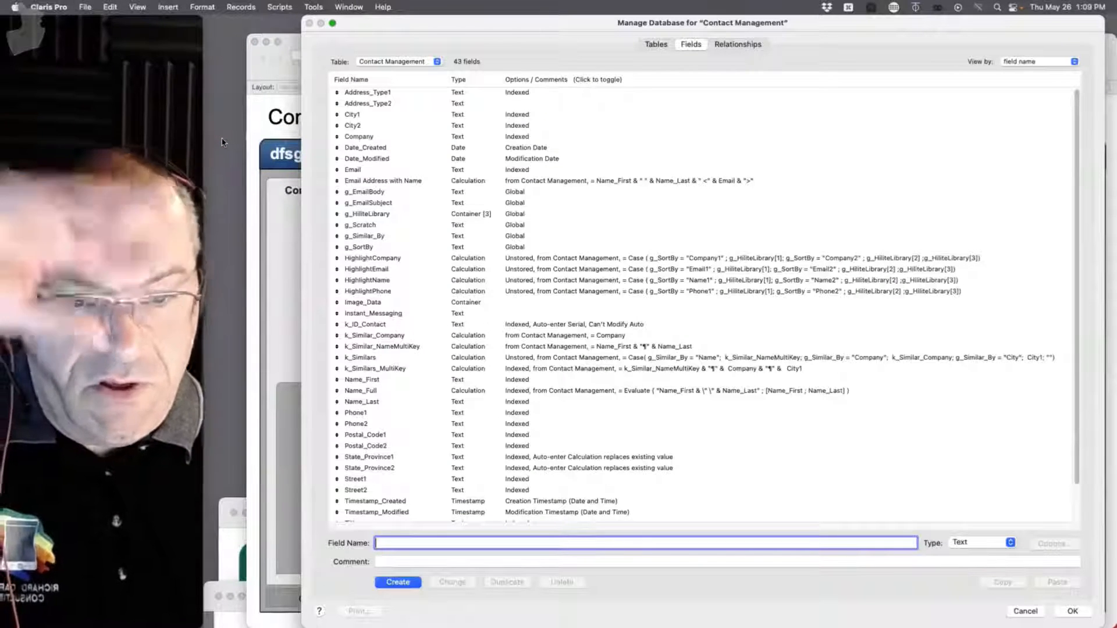
pyautogui.click(669, 46)
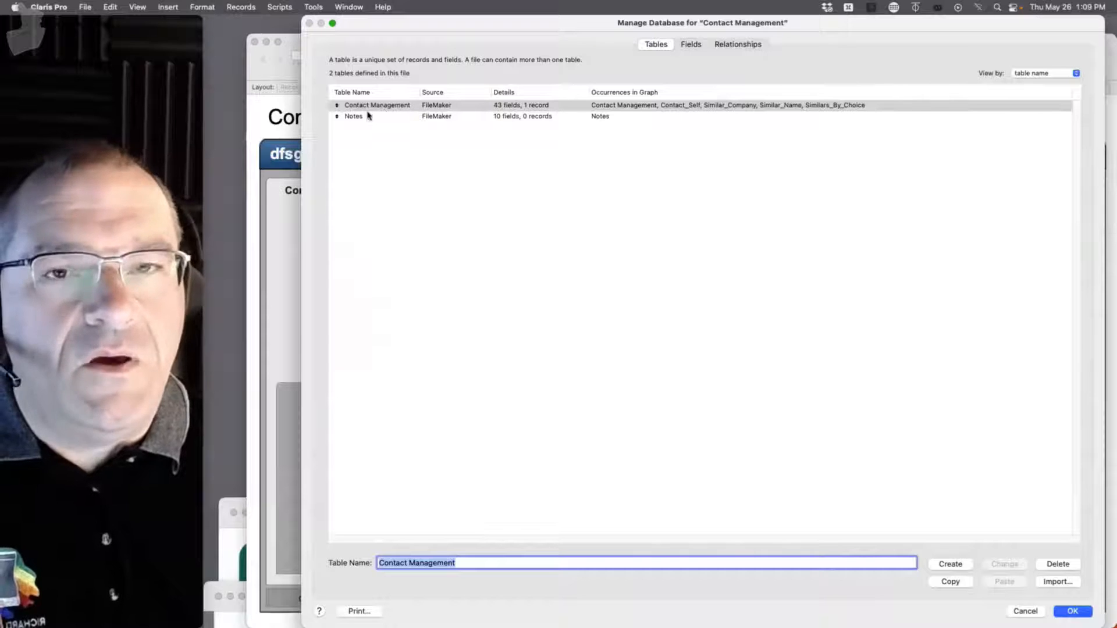
pyautogui.click(736, 46)
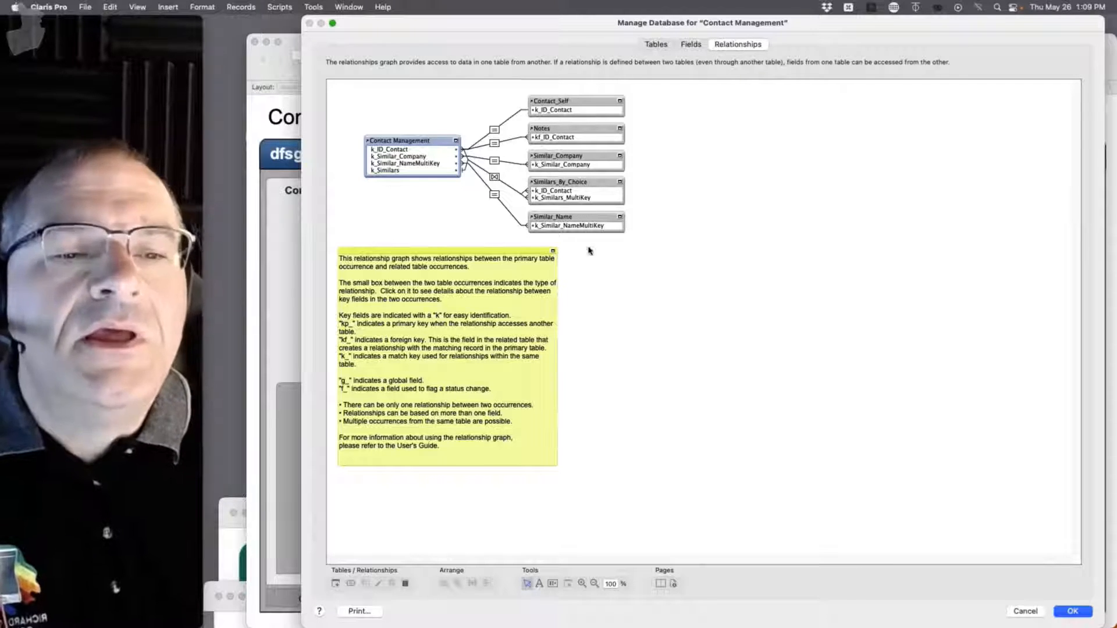
# Rearrange the relationships graph so the yellow note sits lower and Notes stands apart from the other related occurrences, and save the changes.
pyautogui.moveTo(479, 269); pyautogui.dragTo(492, 452)
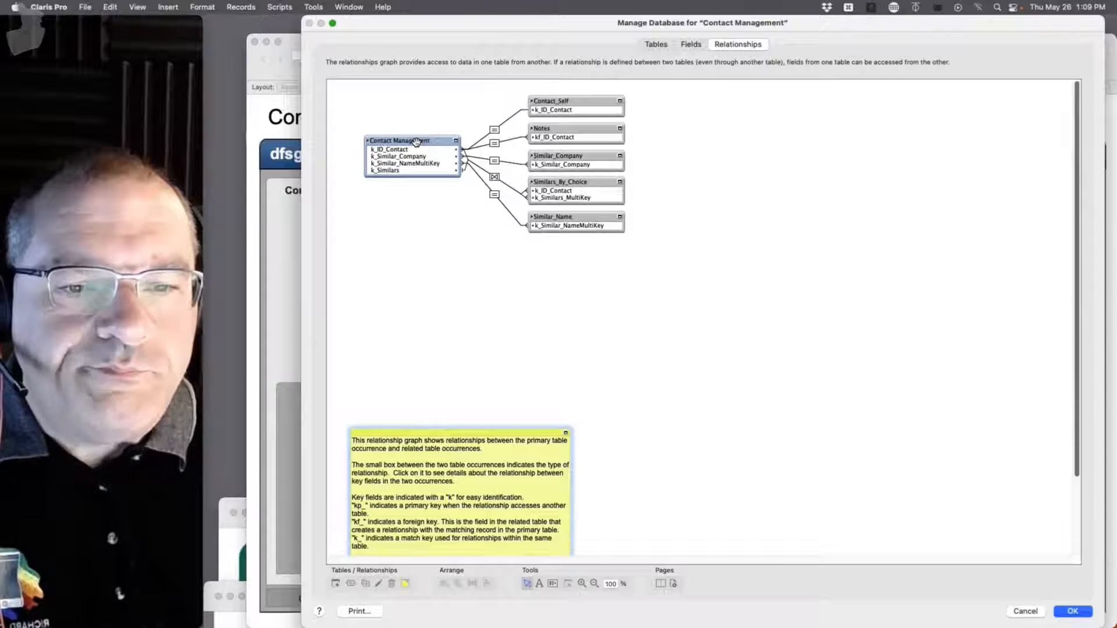
pyautogui.click(555, 128)
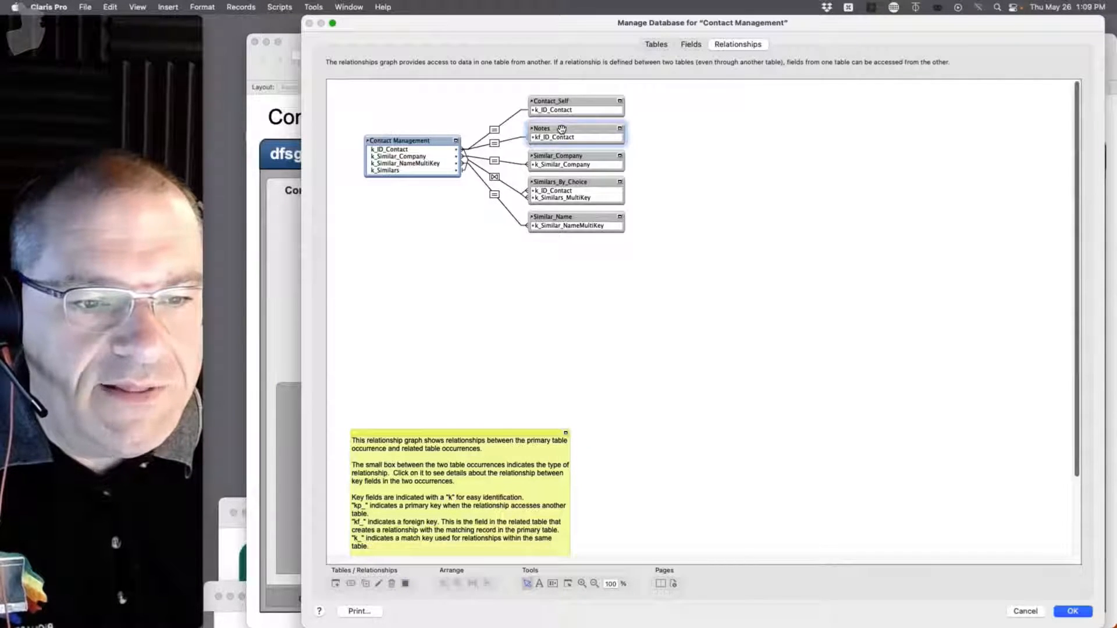
pyautogui.moveTo(562, 131); pyautogui.dragTo(563, 275)
pyautogui.moveTo(689, 238); pyautogui.dragTo(811, 91)
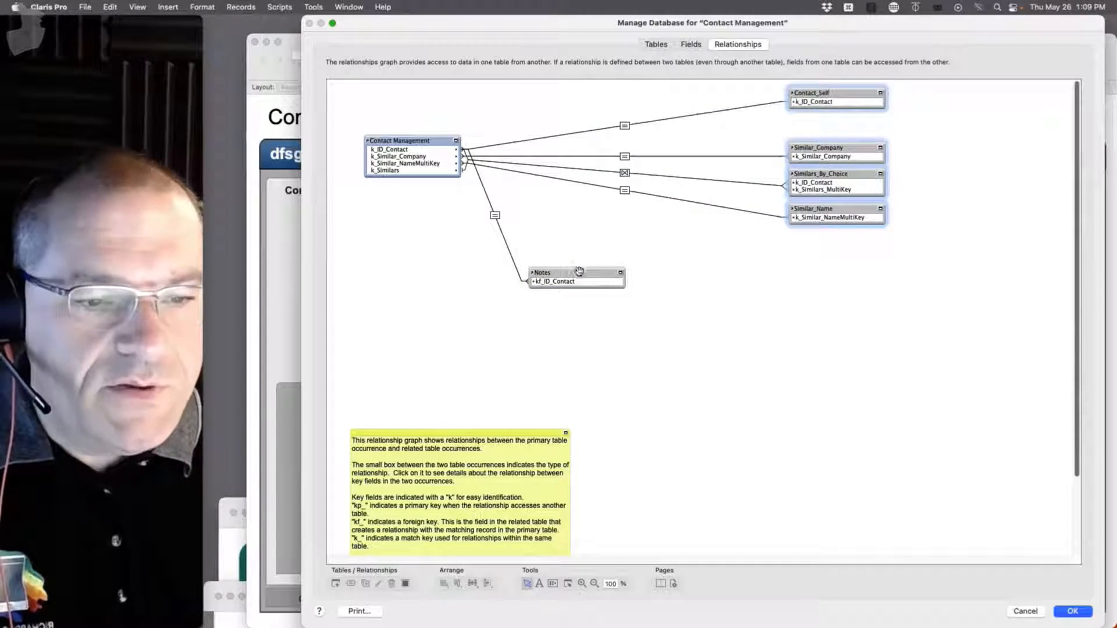
pyautogui.moveTo(580, 271); pyautogui.dragTo(567, 100)
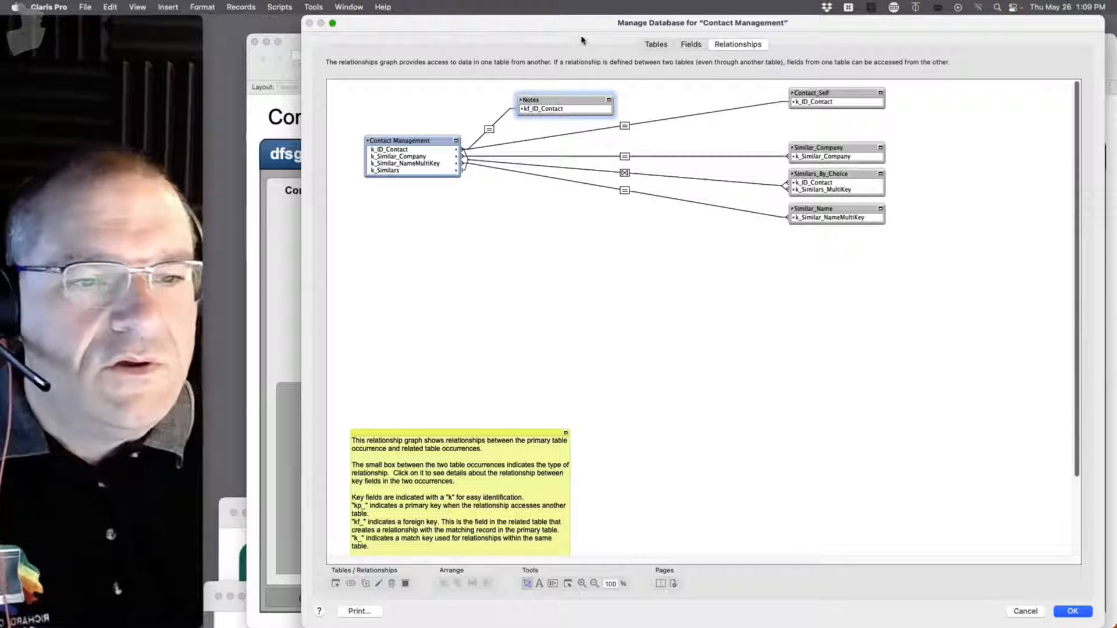
pyautogui.moveTo(727, 27); pyautogui.dragTo(565, 27)
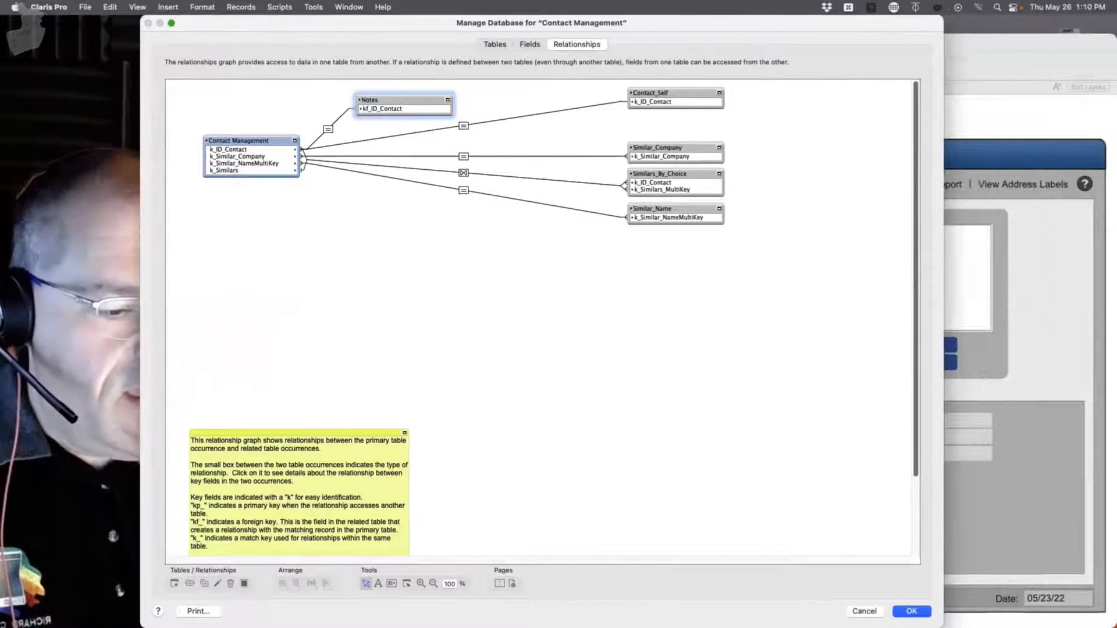
pyautogui.click(911, 610)
# Show the contact record's Notes portal and examine how it is built in Layout mode.
pyautogui.click(590, 396)
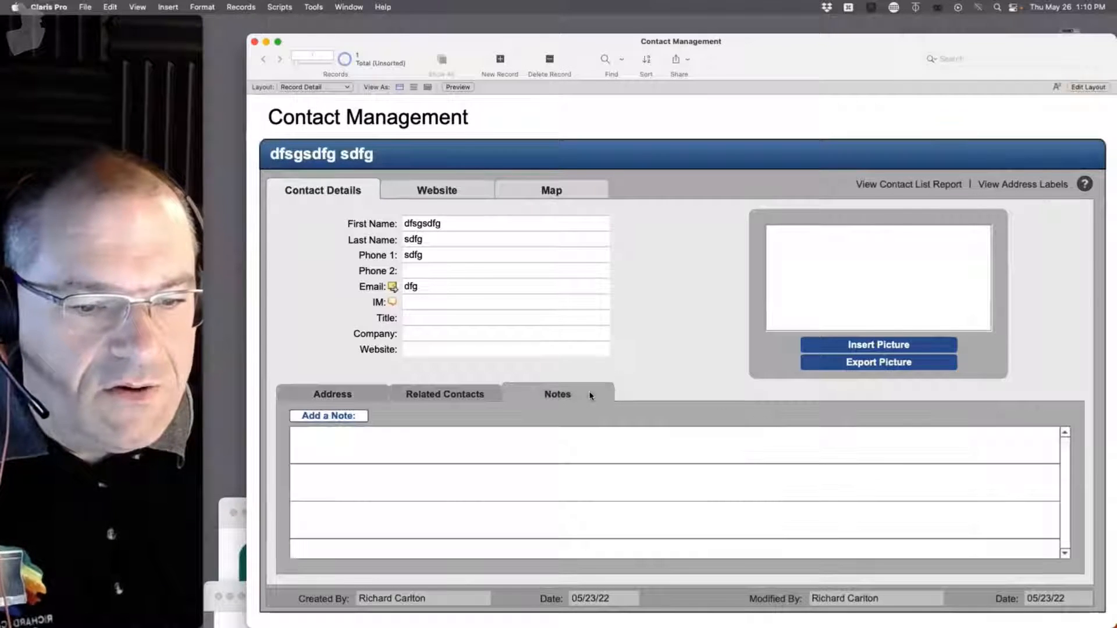
pyautogui.press('super+l')
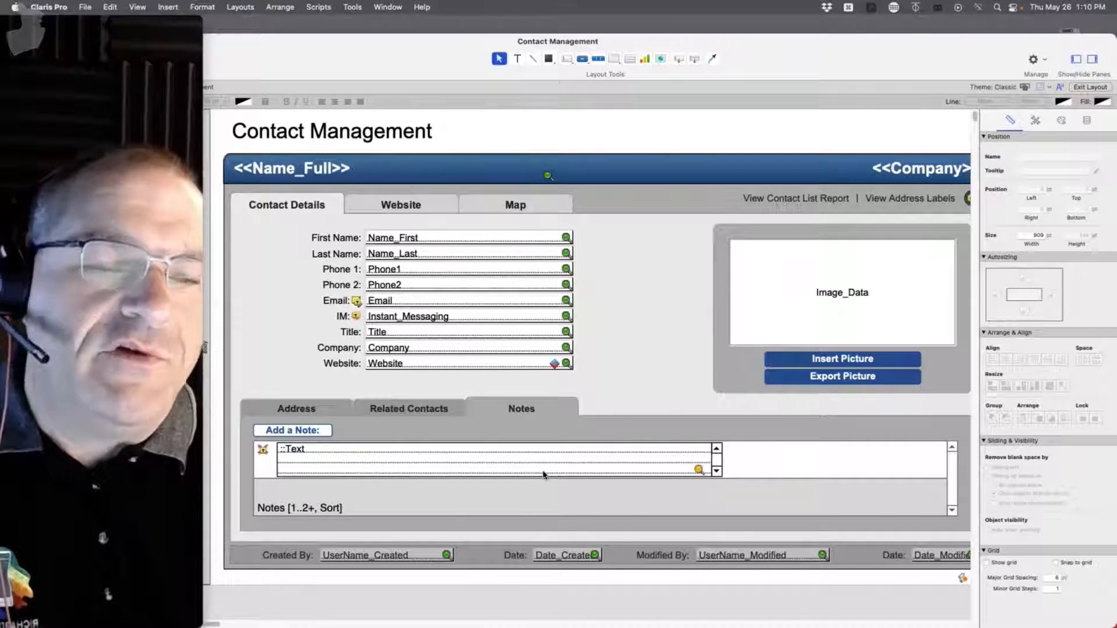
pyautogui.moveTo(320, 63); pyautogui.dragTo(527, 57)
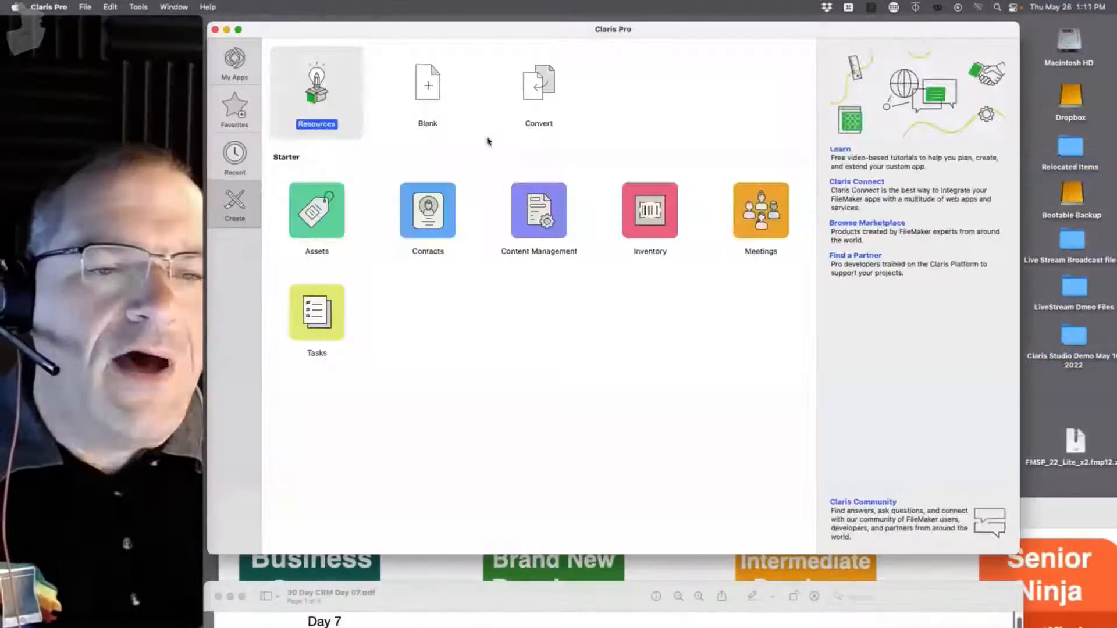
# Create a blank app named Test.fmp12 on the Desktop.
pyautogui.click(437, 96)
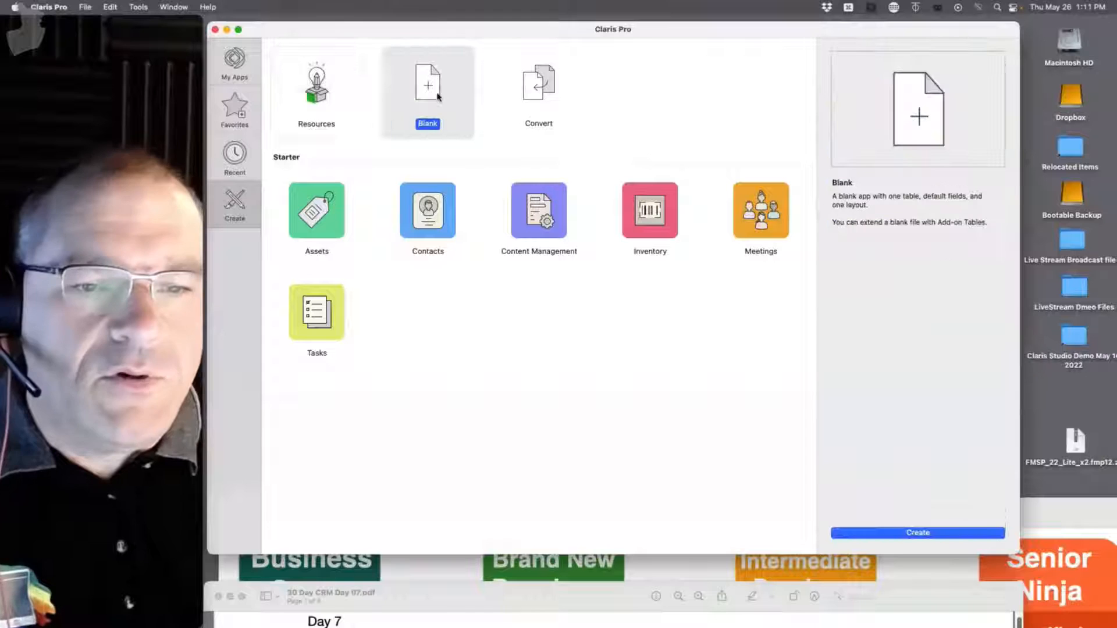
pyautogui.click(900, 534)
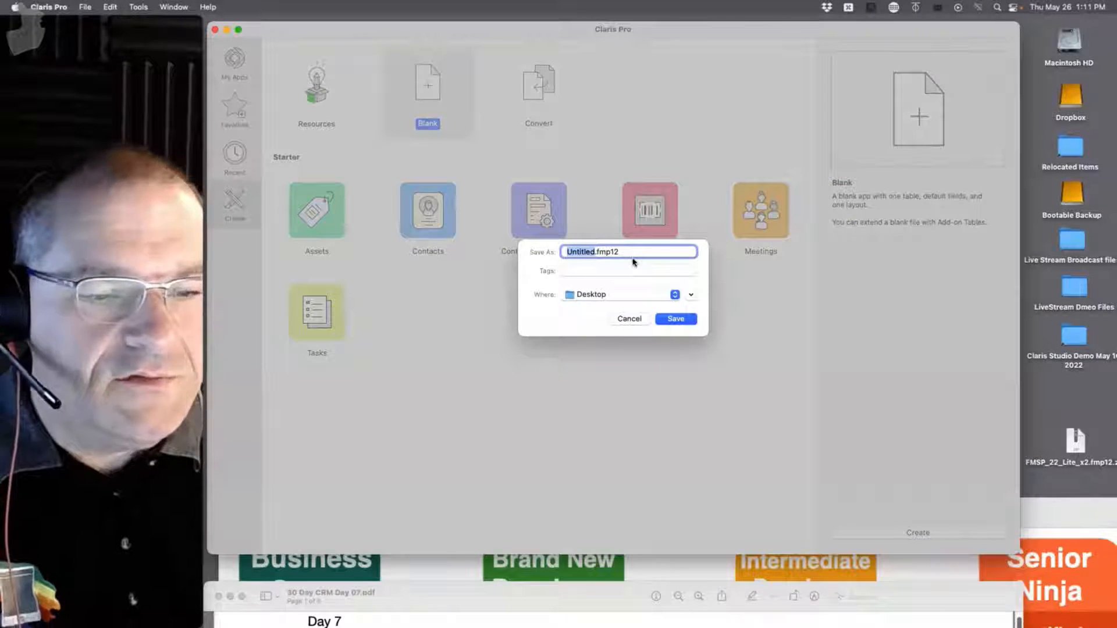
pyautogui.write('Test')
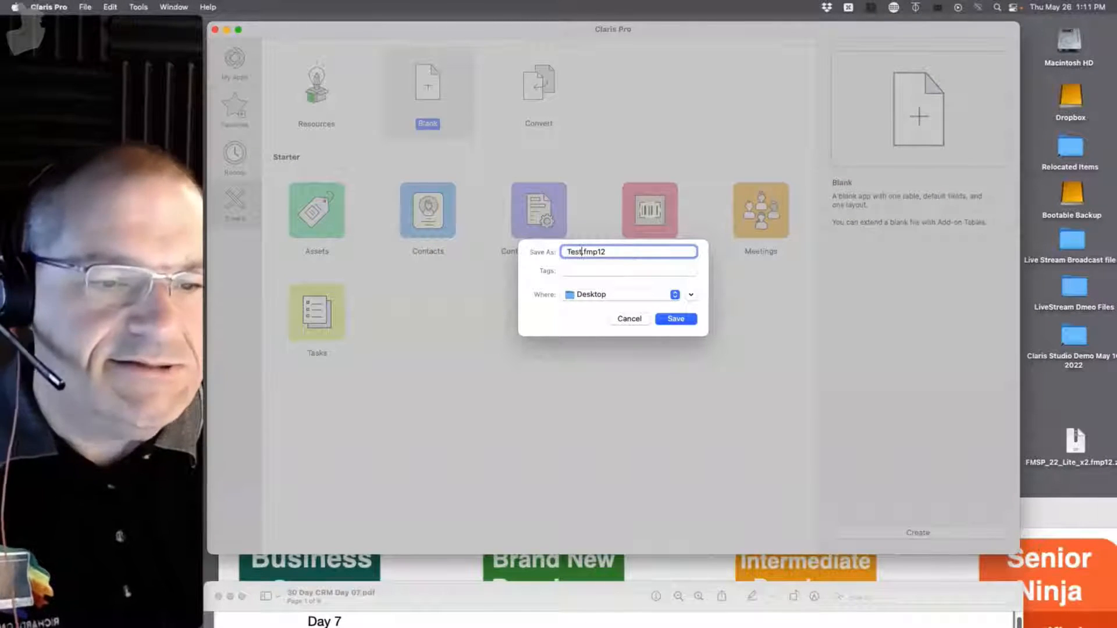
pyautogui.press('Return')
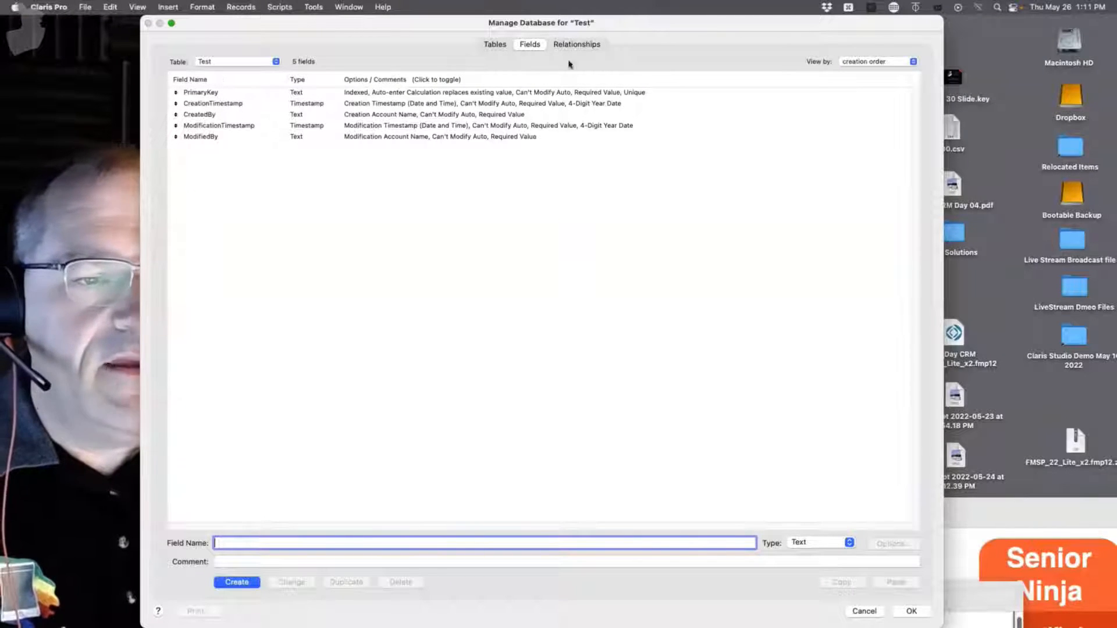
# Add a second table to the Test database and name it Contacts.
pyautogui.click(583, 48)
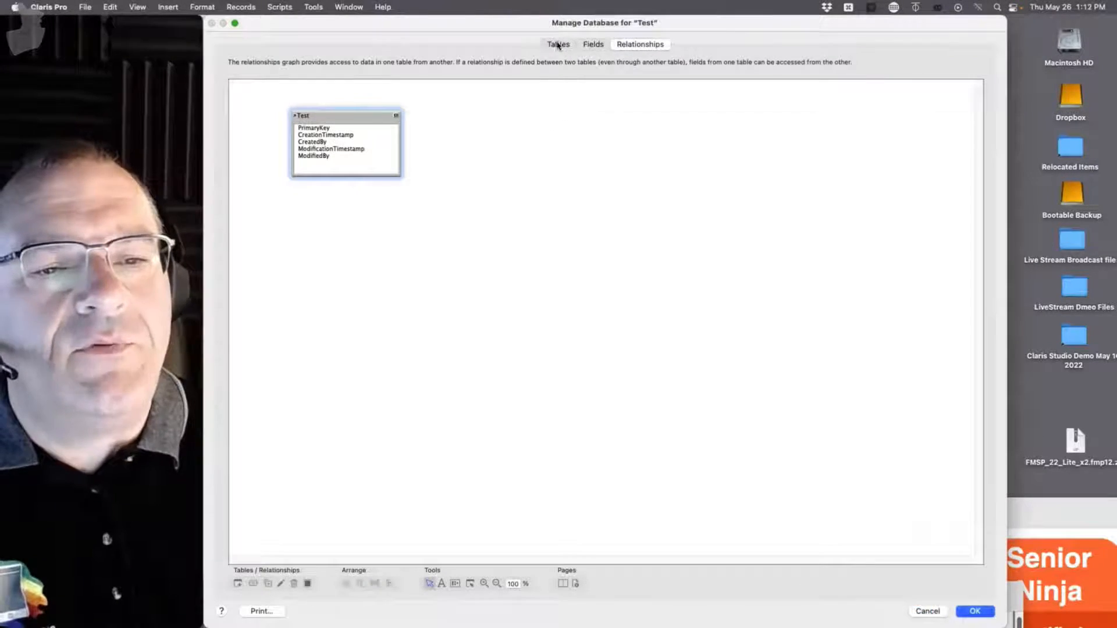
pyautogui.click(558, 44)
pyautogui.write('Contact')
pyautogui.press('Return')
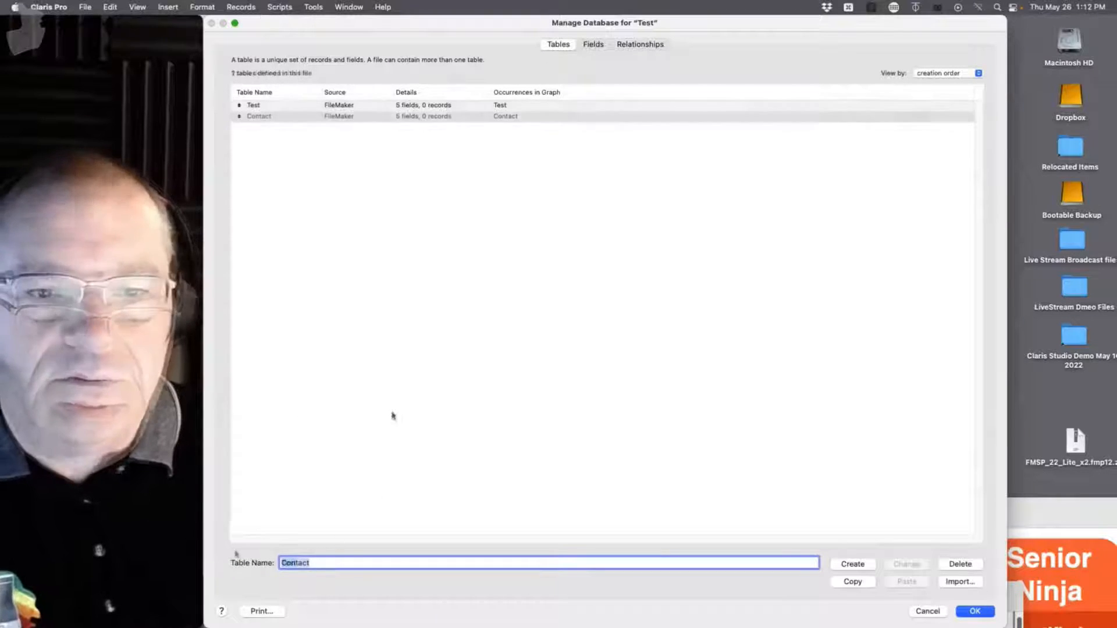
pyautogui.click(330, 562)
pyautogui.write('s')
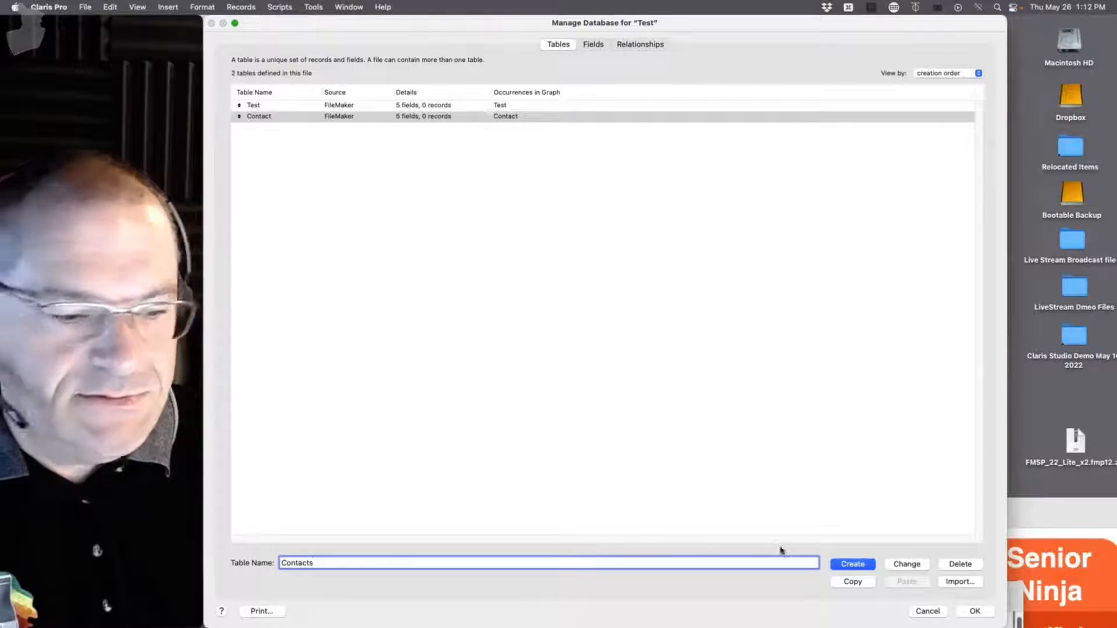
pyautogui.click(911, 564)
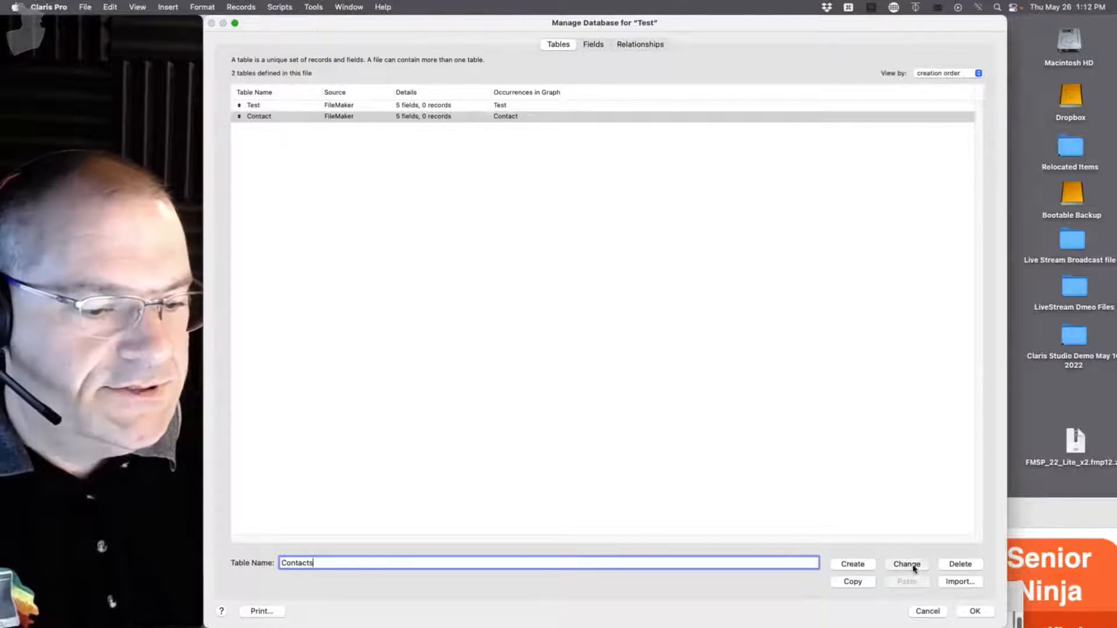
# Rename the original Test table as Notes.
pyautogui.click(289, 107)
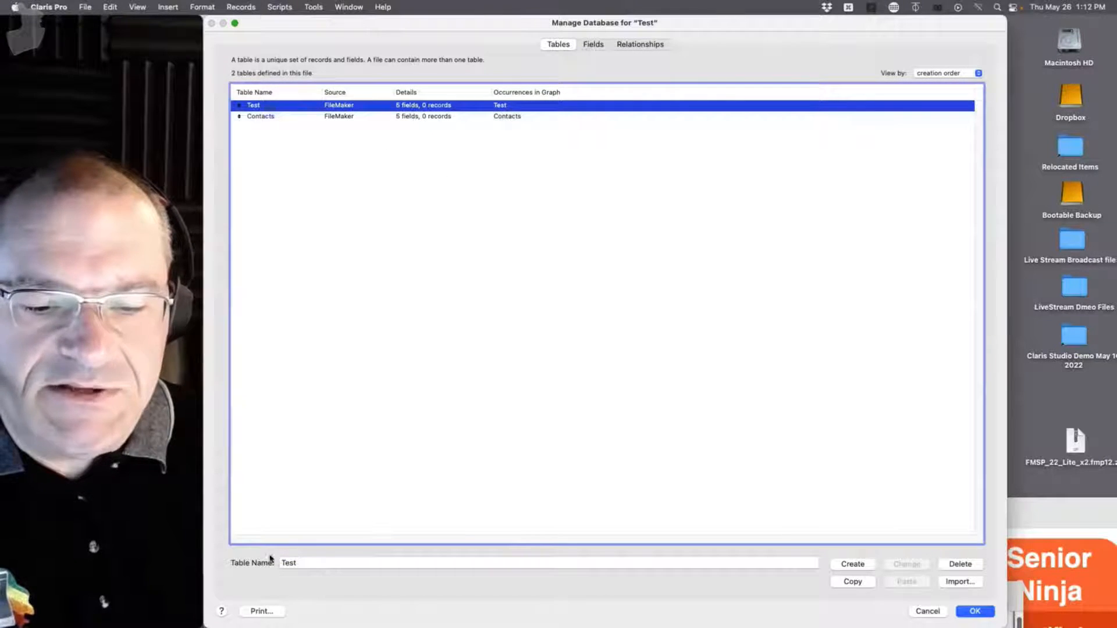
pyautogui.click(276, 562)
pyautogui.write('Not')
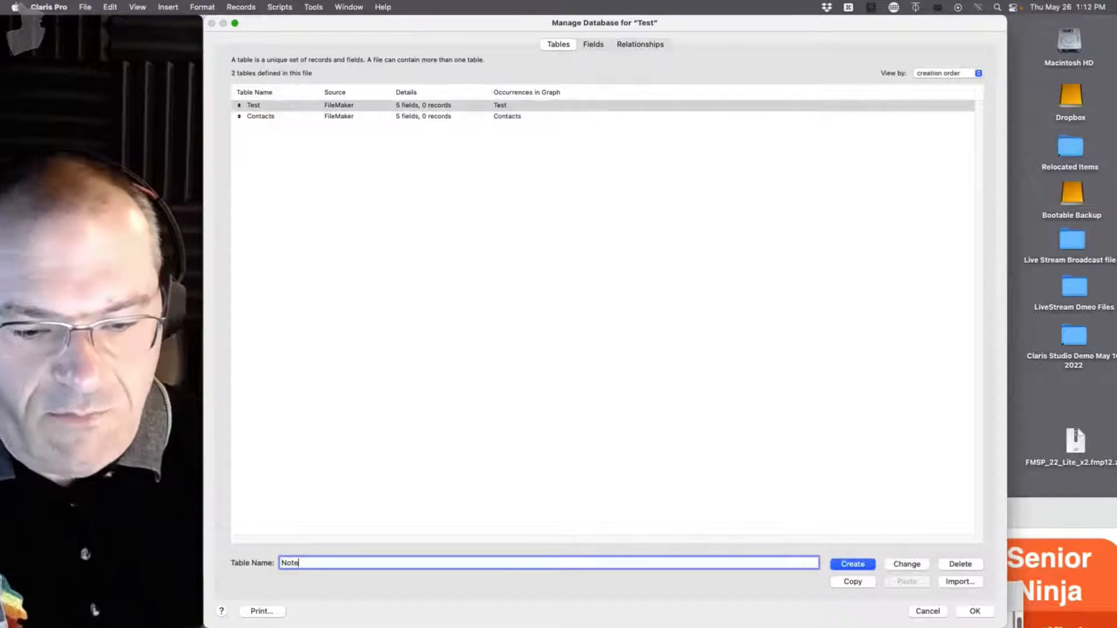
pyautogui.click(906, 564)
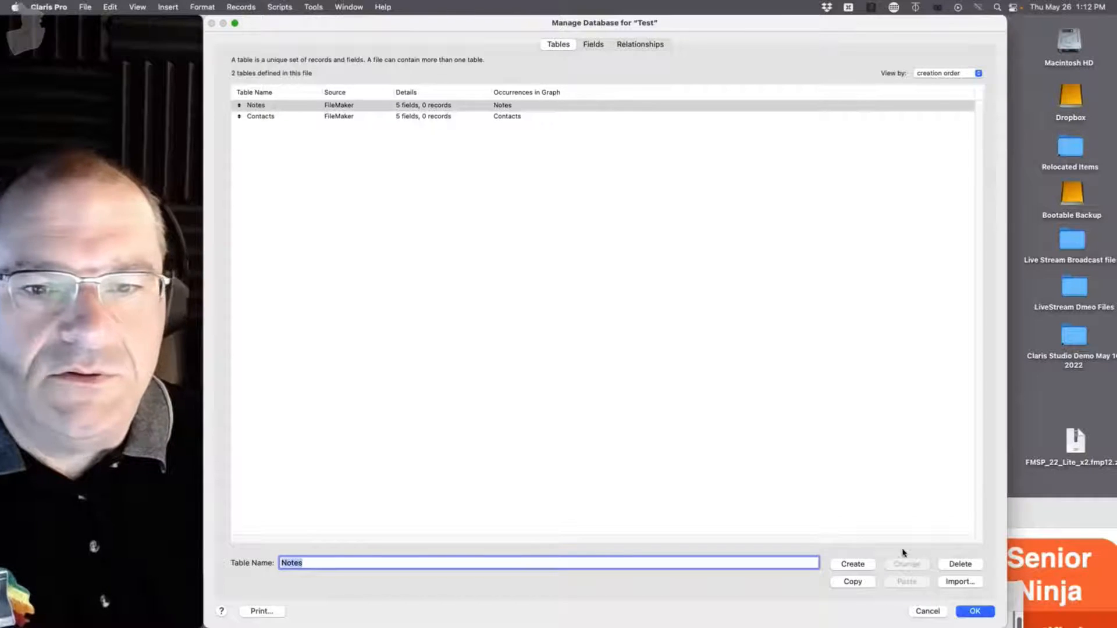
# Delete all default fields from the Contacts table.
pyautogui.click(344, 117)
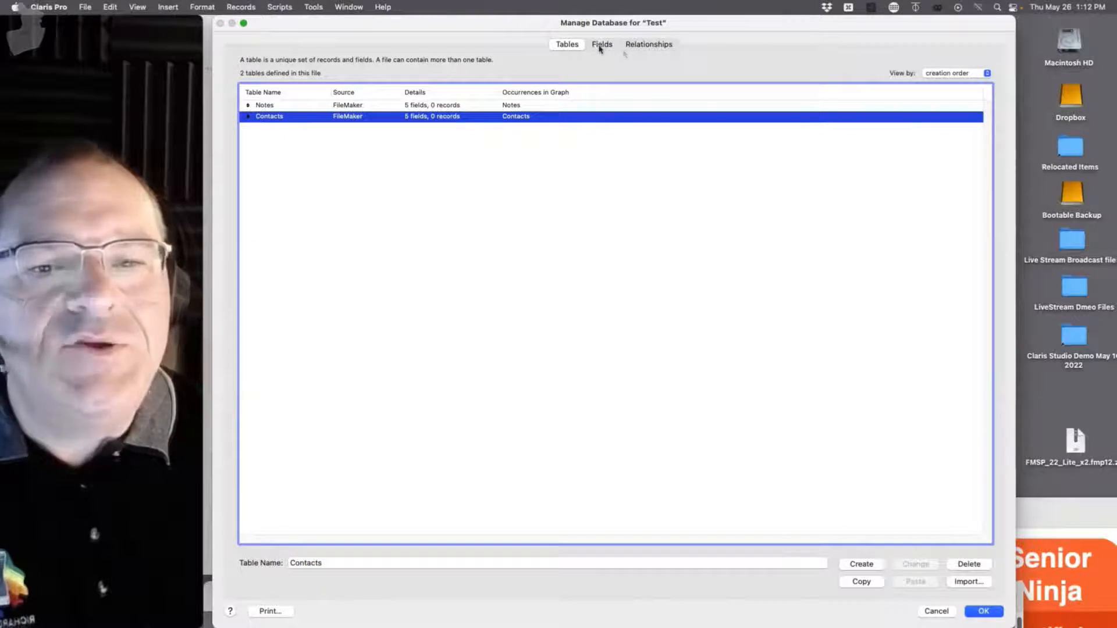
pyautogui.click(599, 49)
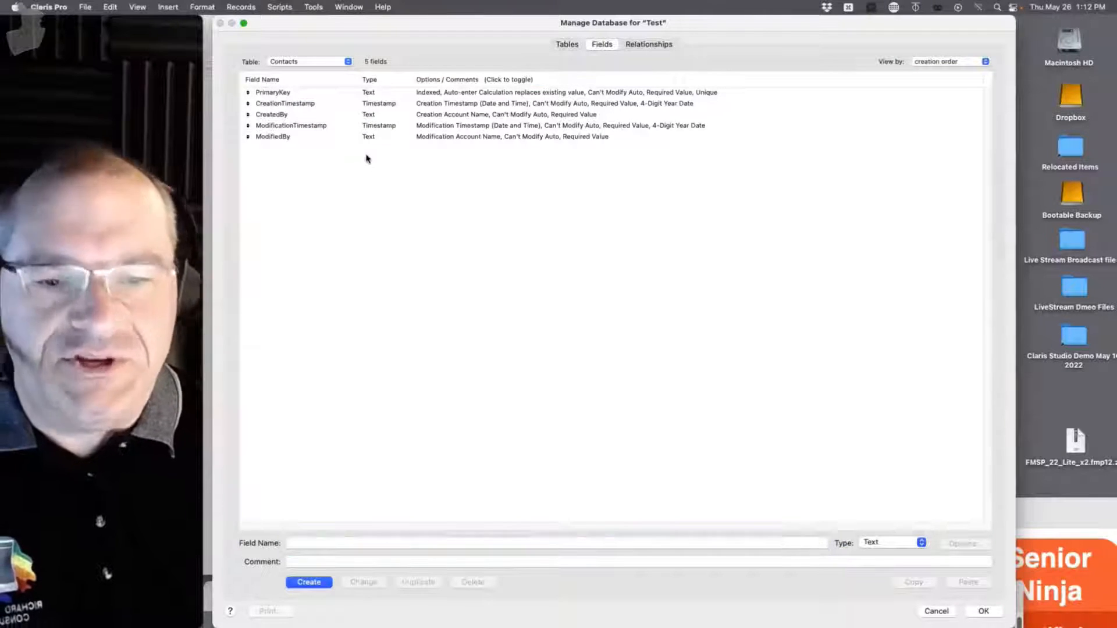
pyautogui.press('super+a')
pyautogui.press('Delete')
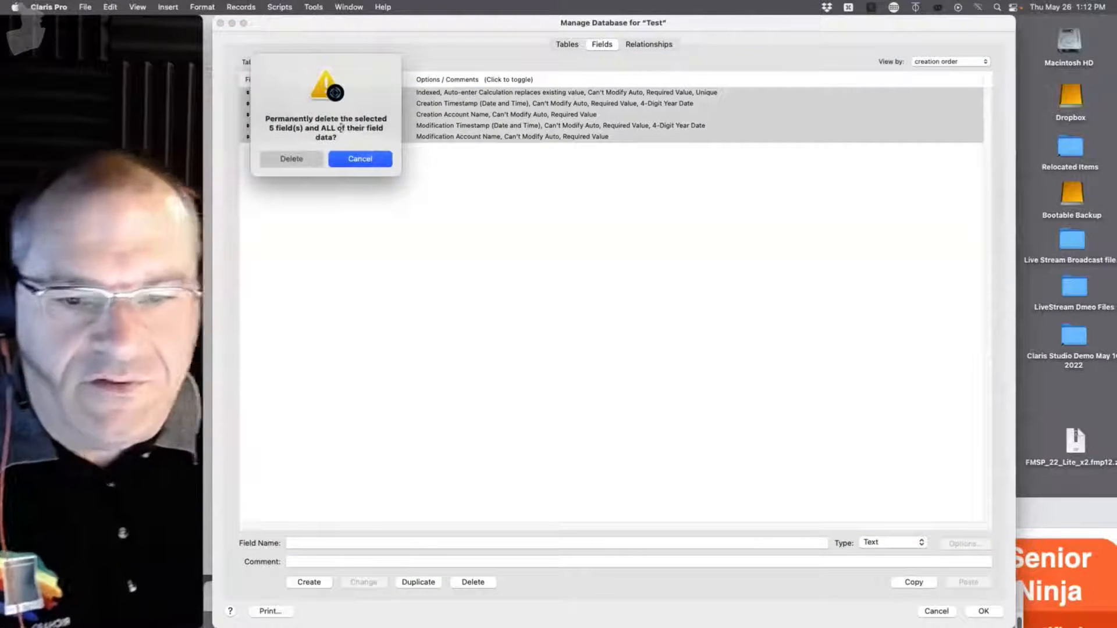
pyautogui.click(291, 158)
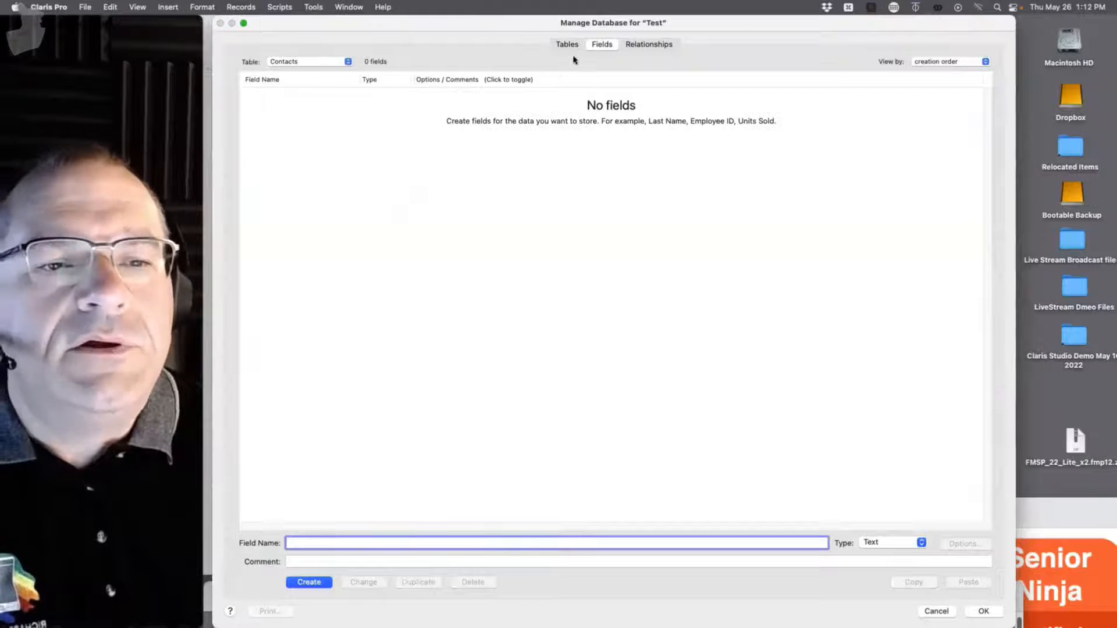
# Delete all default fields from the Notes table.
pyautogui.click(343, 62)
pyautogui.click(323, 51)
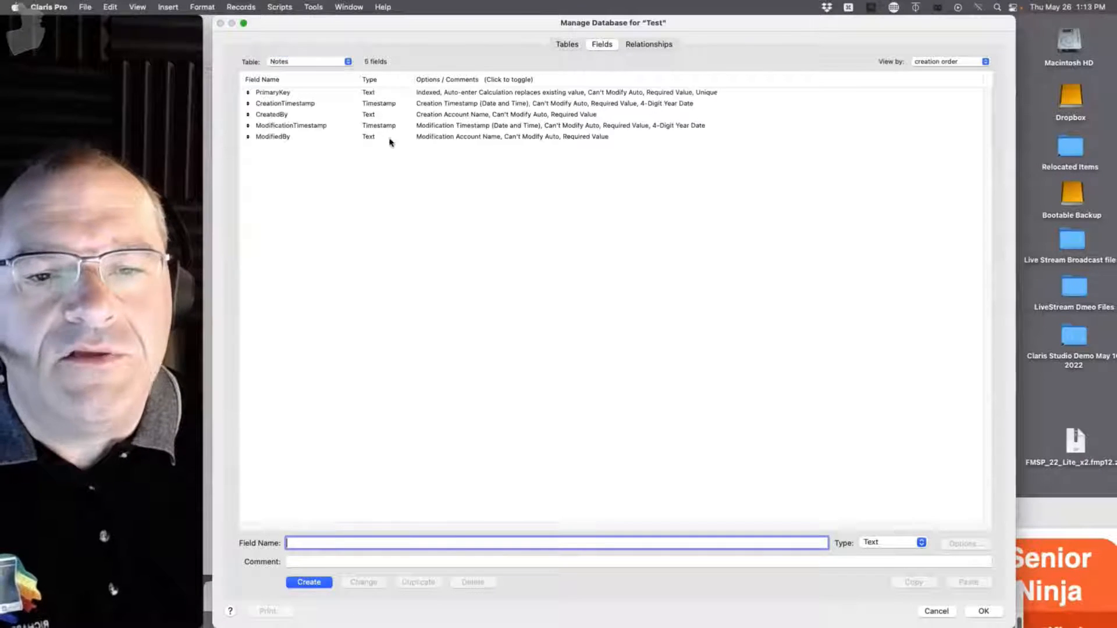
pyautogui.click(390, 142)
pyautogui.press('super+a')
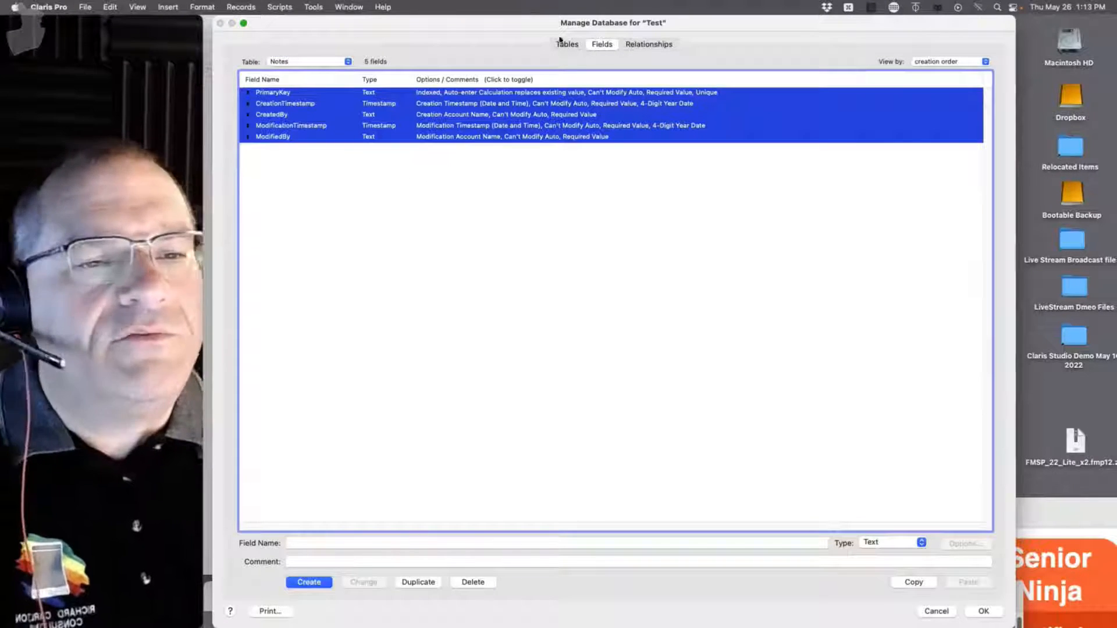
pyautogui.press('BackSpace')
pyautogui.click(285, 160)
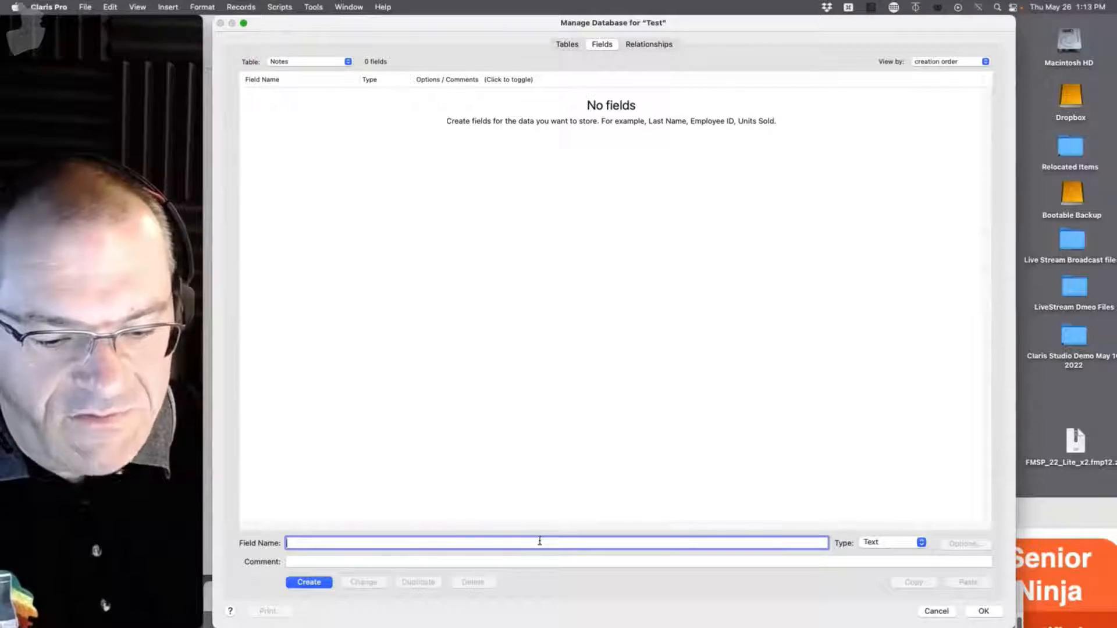
# Create a Number field named id_notes in the Notes table.
pyautogui.write('id_')
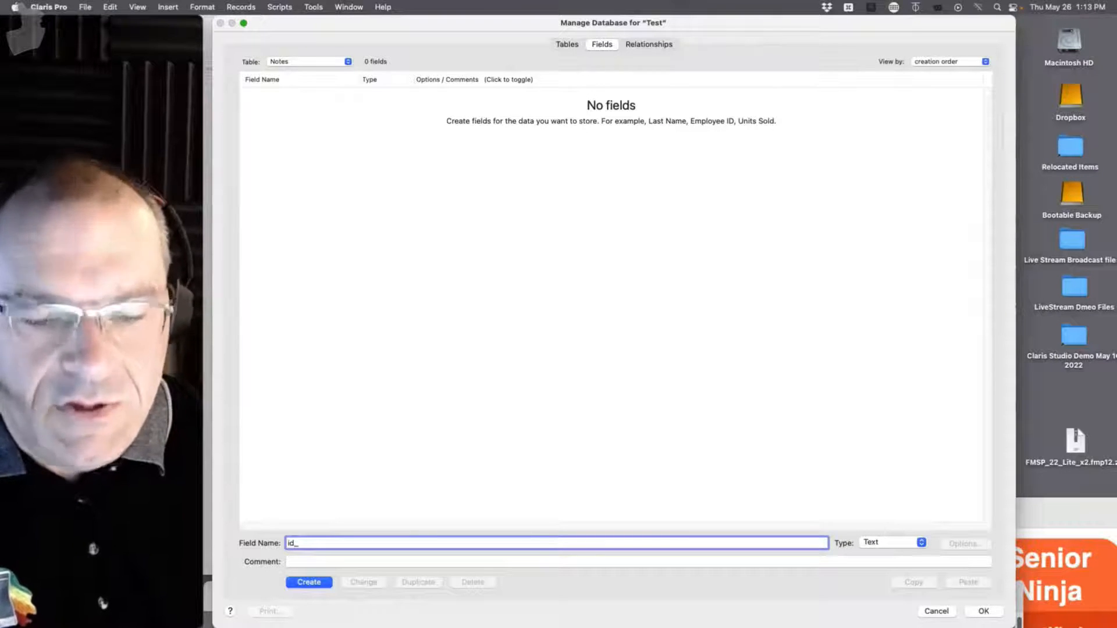
pyautogui.write('notes')
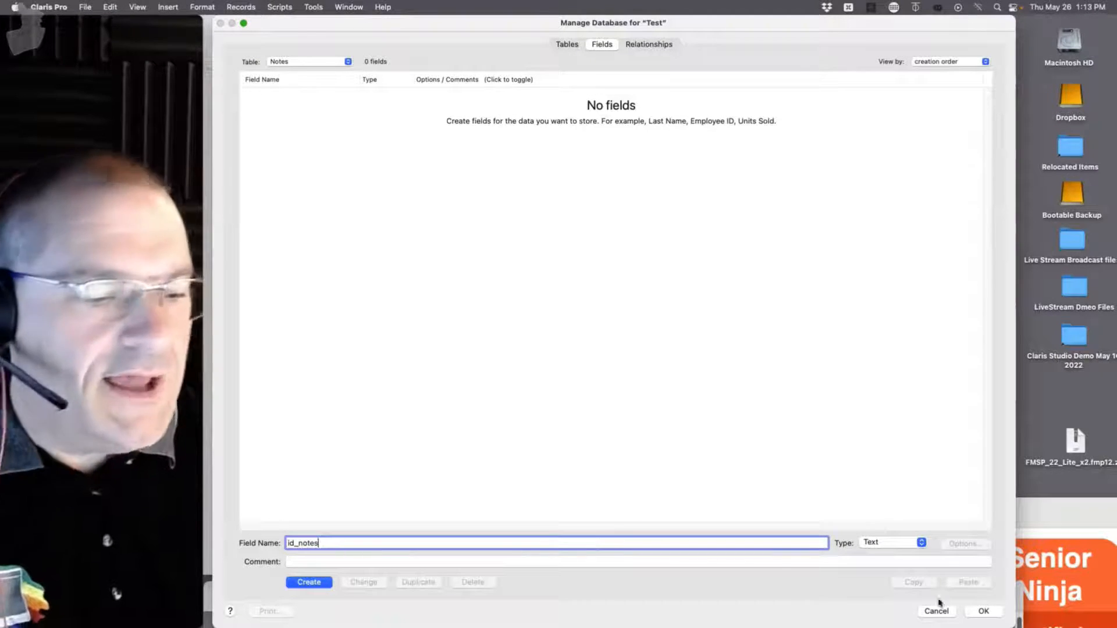
pyautogui.click(898, 543)
pyautogui.click(937, 552)
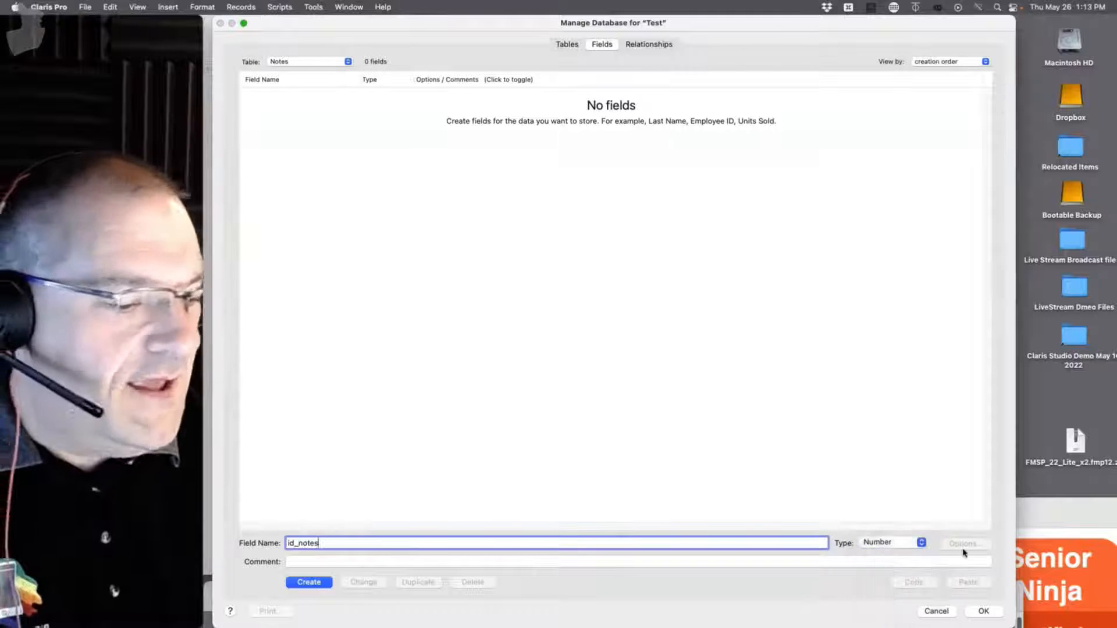
pyautogui.click(308, 582)
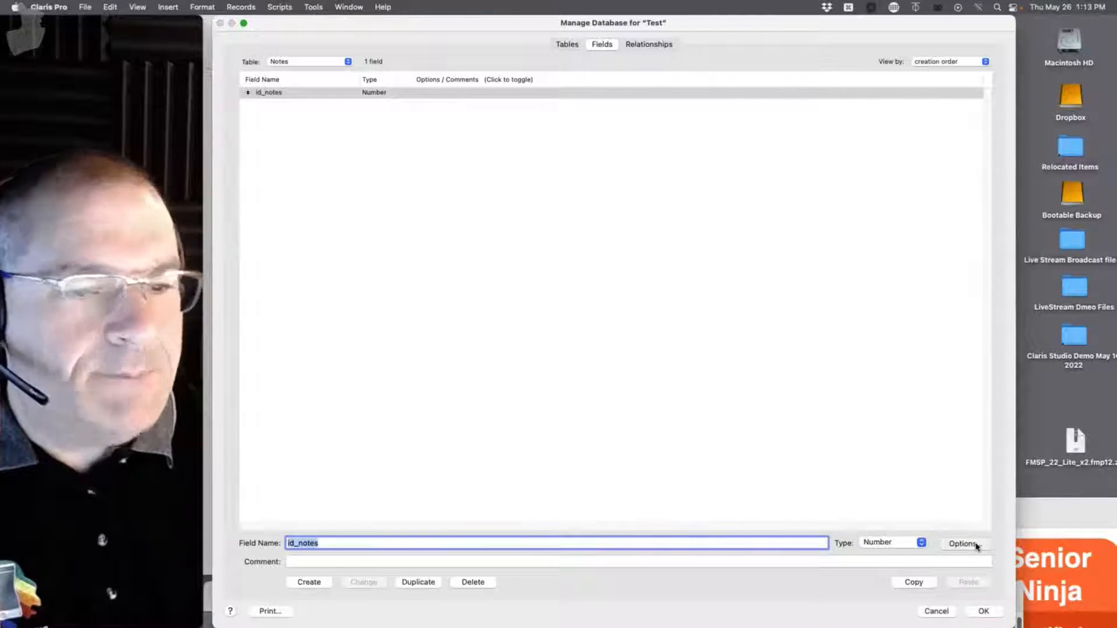
# Set id_notes to auto-enter a serial number on creation, with next value N1 and increment 1.
pyautogui.click(964, 544)
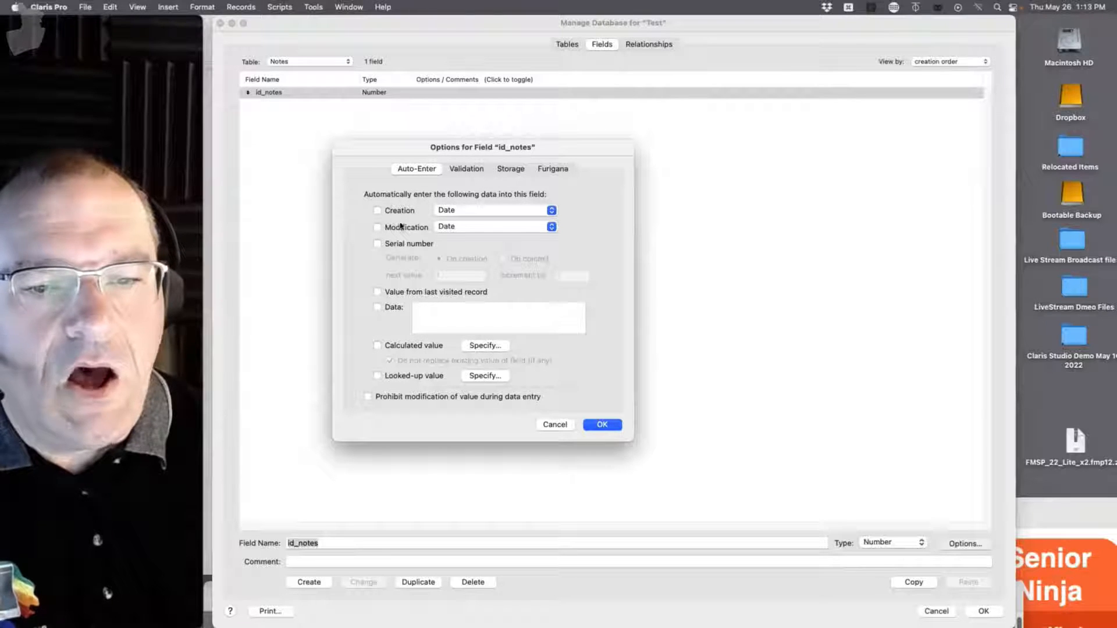
pyautogui.click(377, 244)
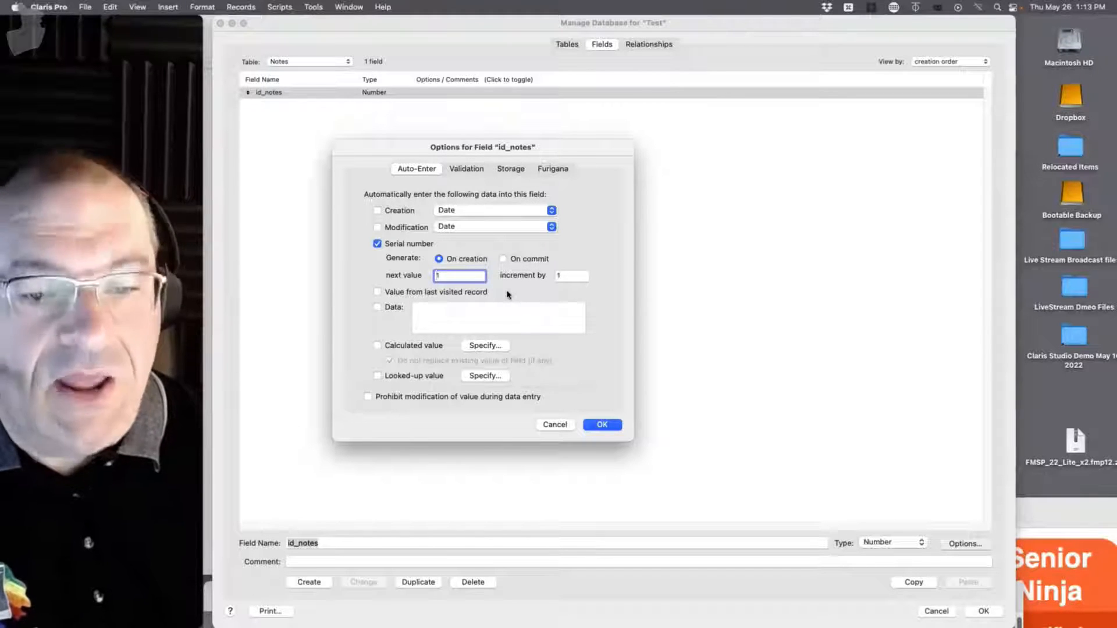
pyautogui.write('N')
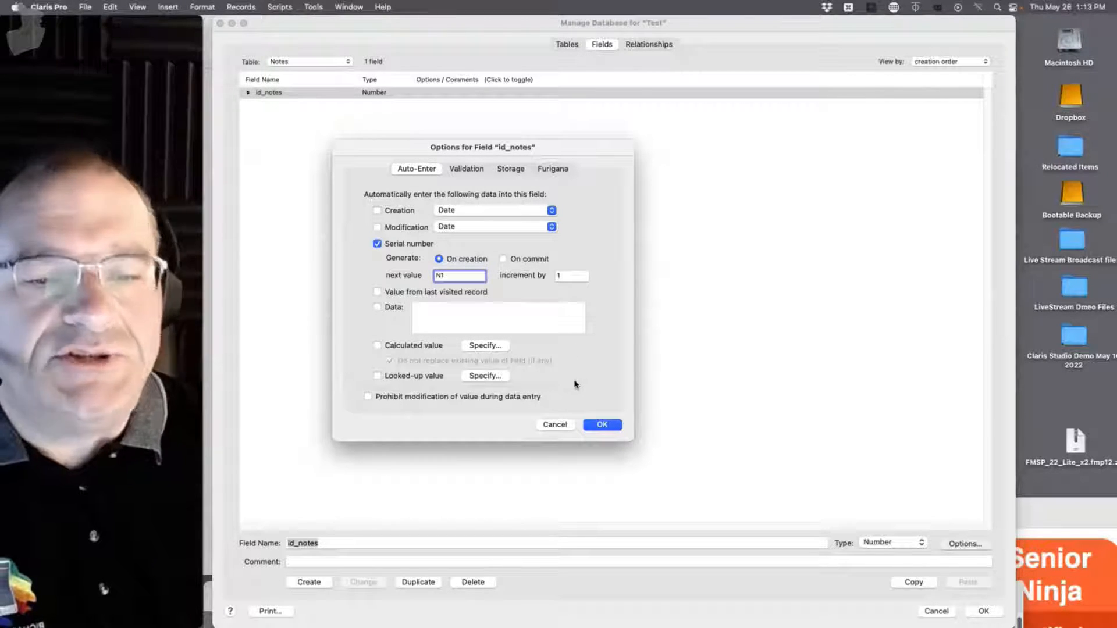
pyautogui.moveTo(448, 276); pyautogui.dragTo(420, 276)
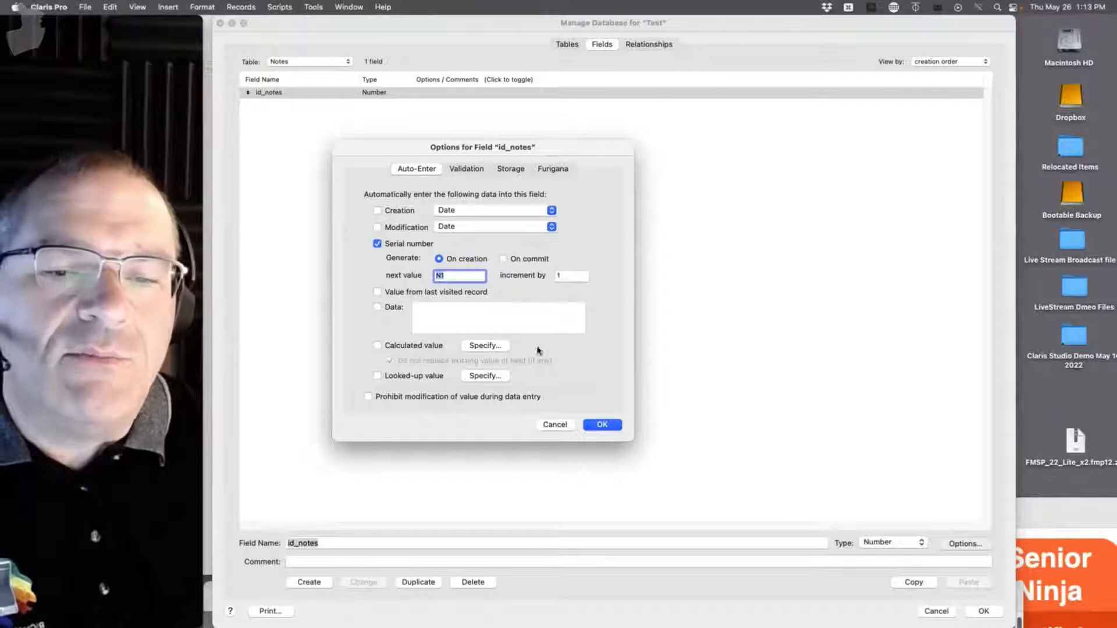
pyautogui.click(596, 428)
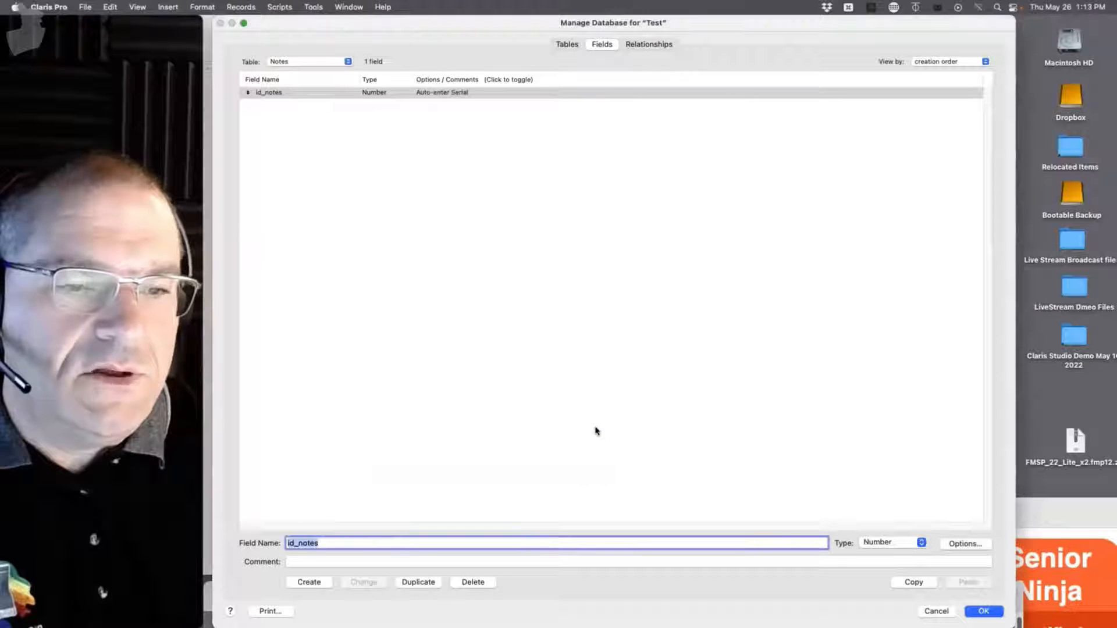
# Change the id_notes field's type to Text.
pyautogui.click(862, 546)
pyautogui.click(872, 498)
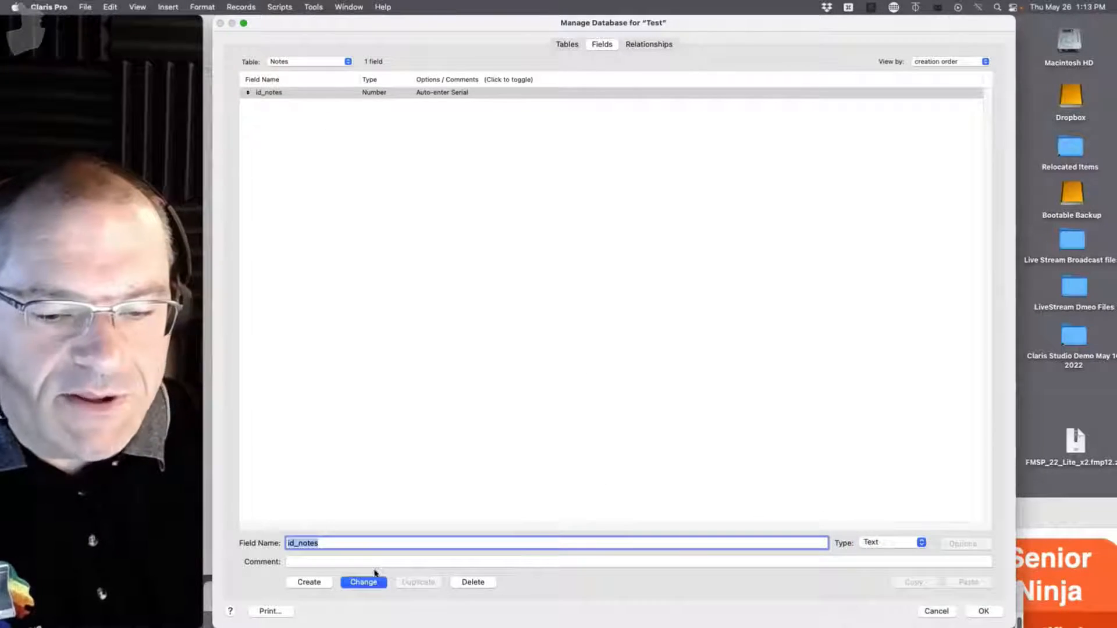
pyautogui.click(374, 581)
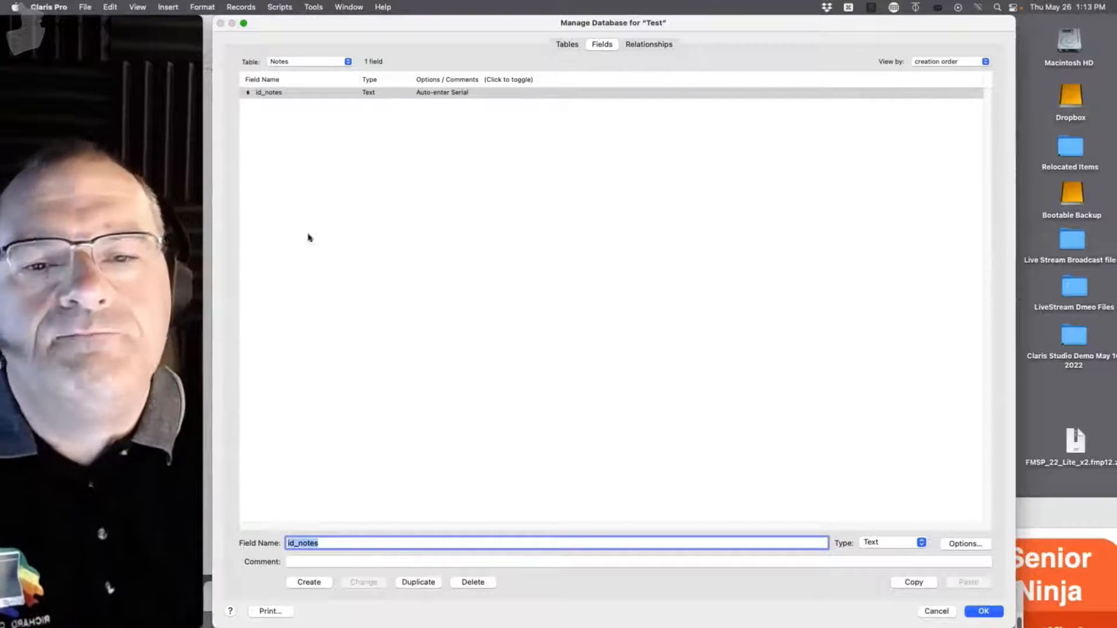
# Create a Text field named id_contact in the Contacts table.
pyautogui.click(287, 61)
pyautogui.click(294, 74)
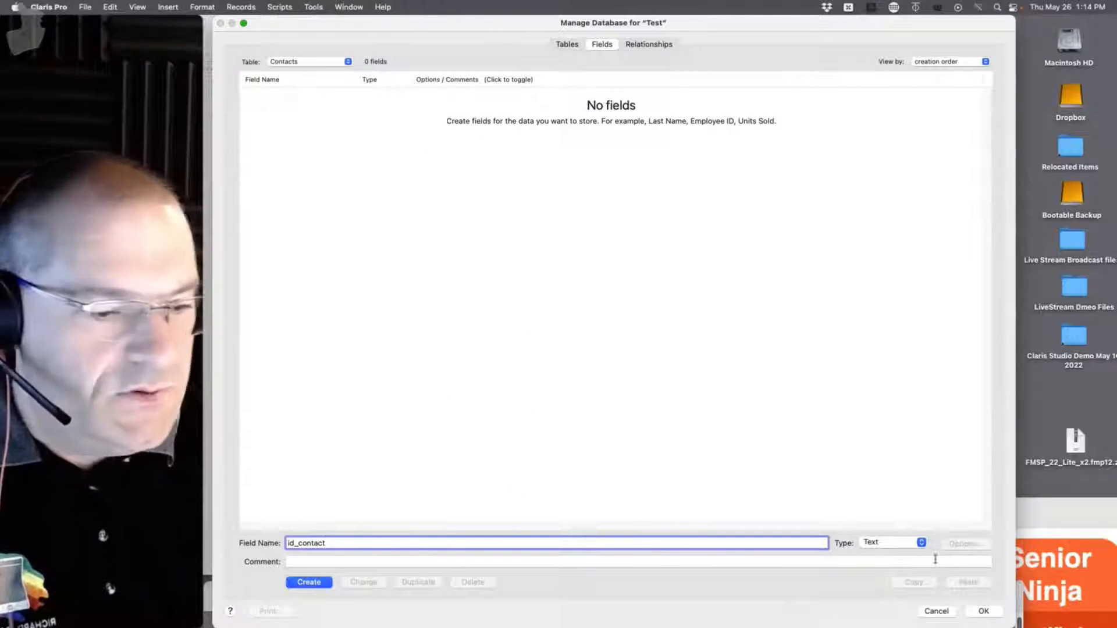
pyautogui.click(326, 583)
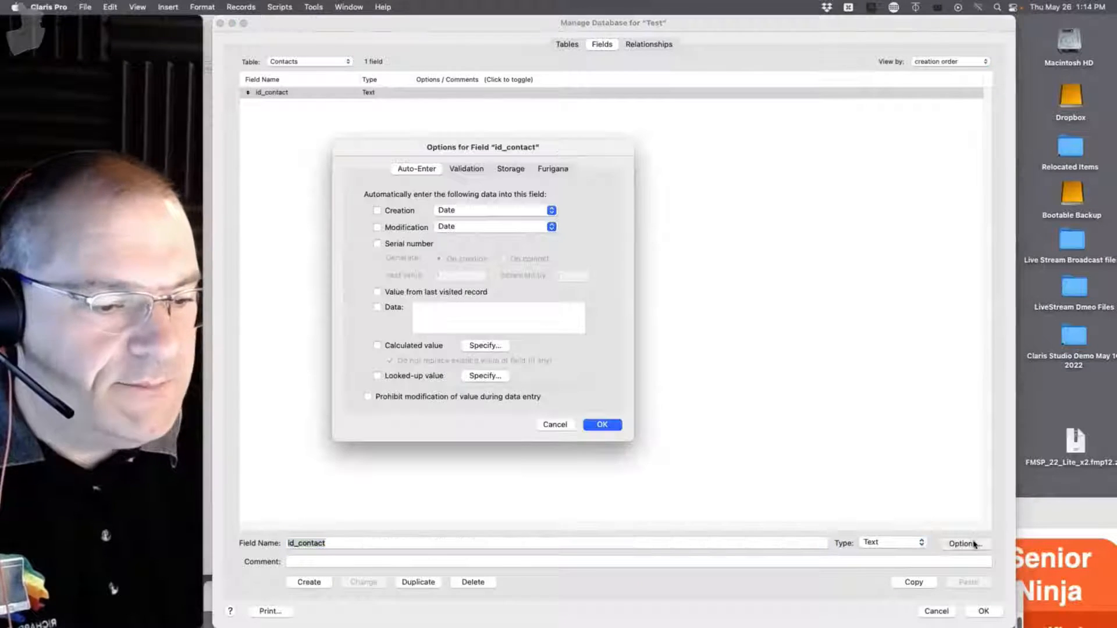
# Set id_contact to auto-enter a serial number on creation, with next value CON1 and increment 1.
pyautogui.click(404, 244)
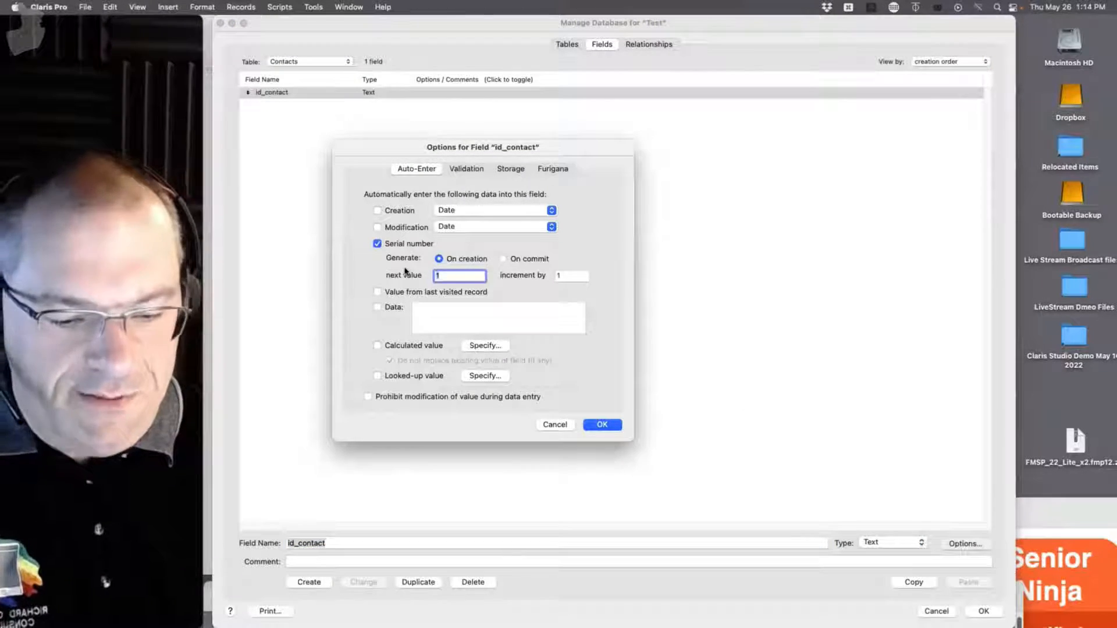
pyautogui.write('0')
pyautogui.write('OM')
pyautogui.press('BackSpace')
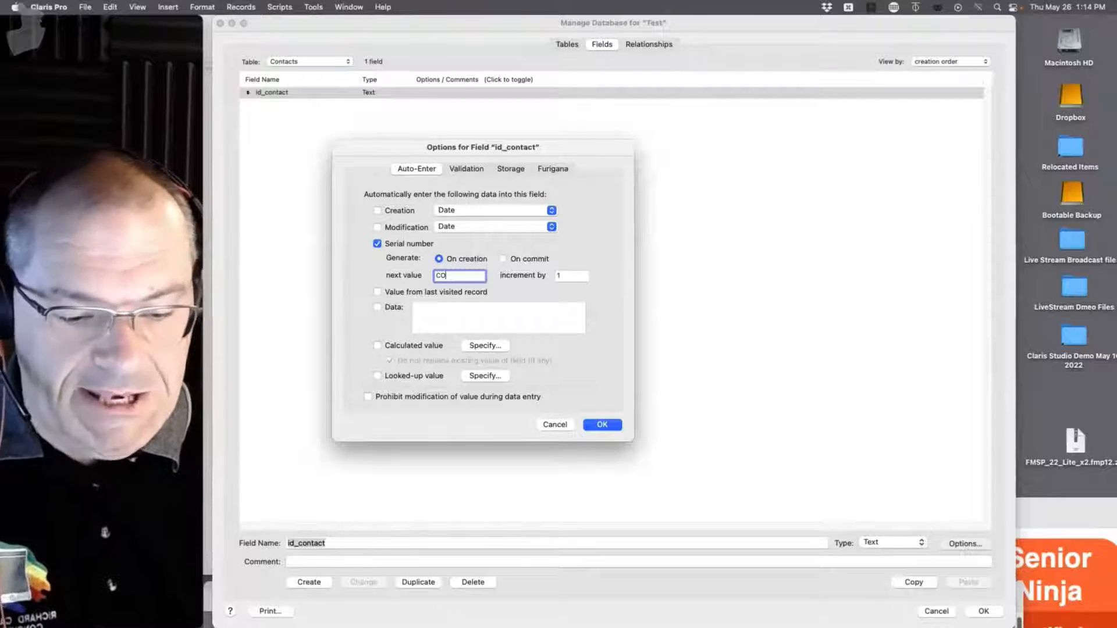
pyautogui.write('N1')
pyautogui.click(602, 425)
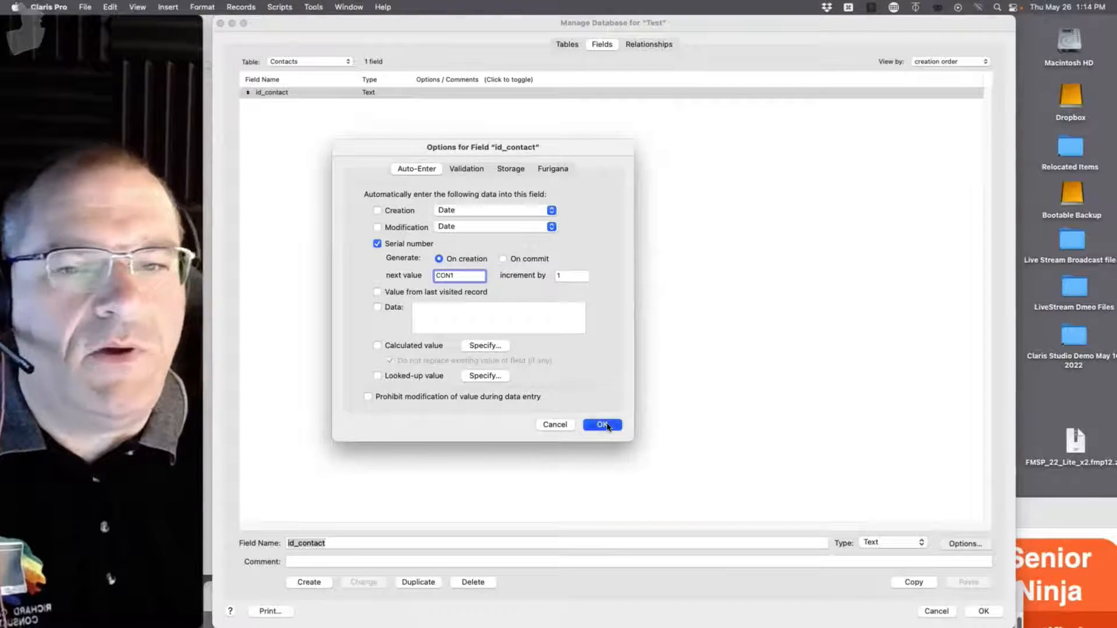
# Rename the id_contact field in the Contacts table as id_contact_p.
pyautogui.click(338, 543)
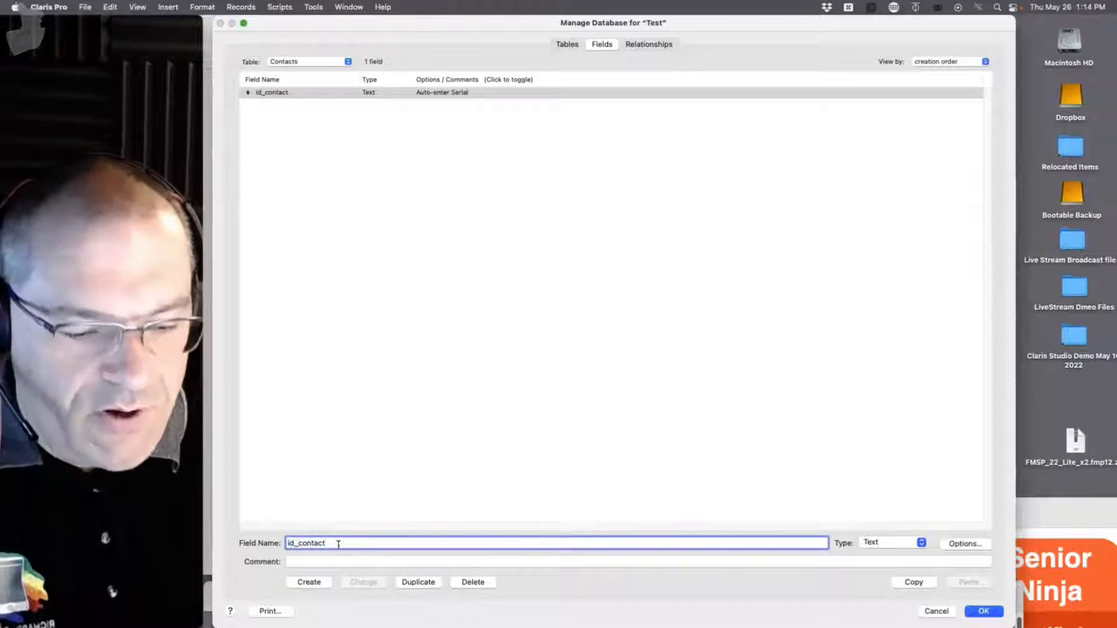
pyautogui.write('_')
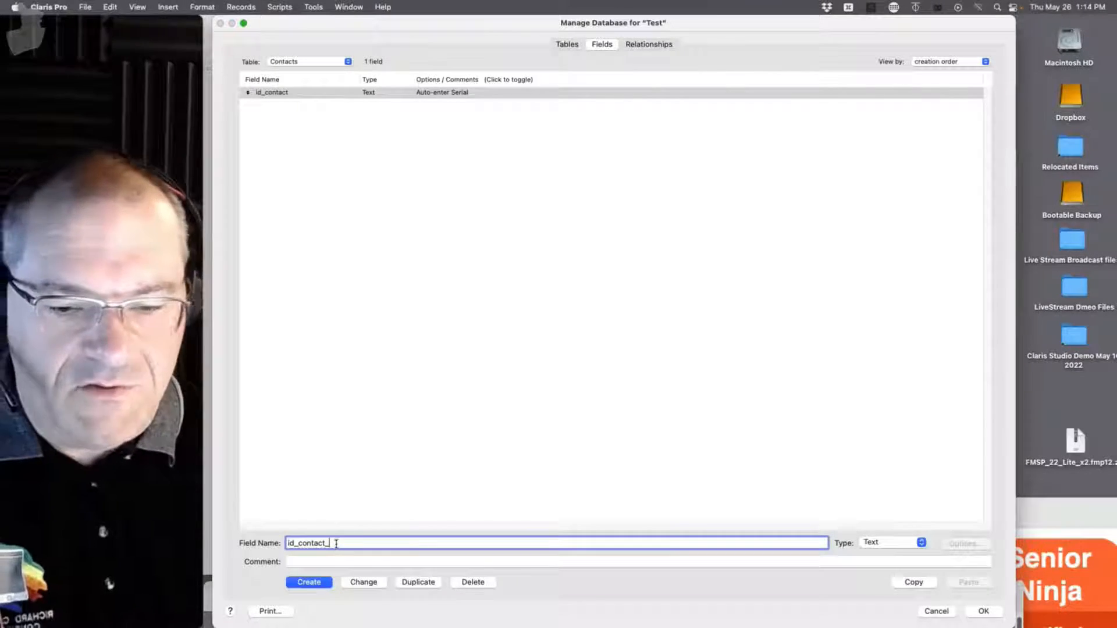
pyautogui.write('p')
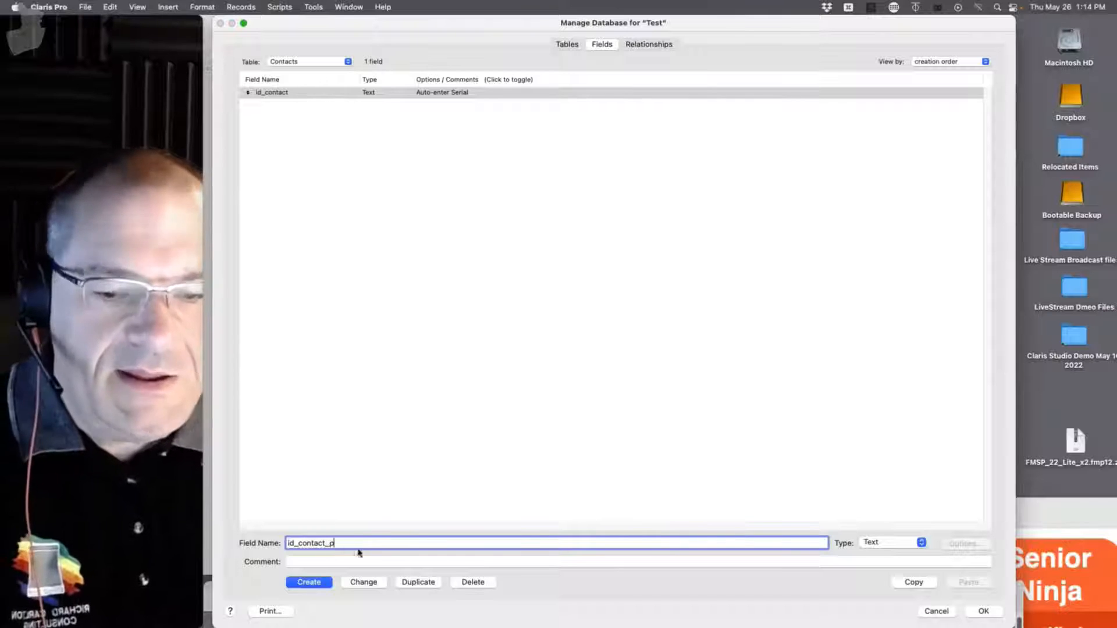
pyautogui.click(370, 584)
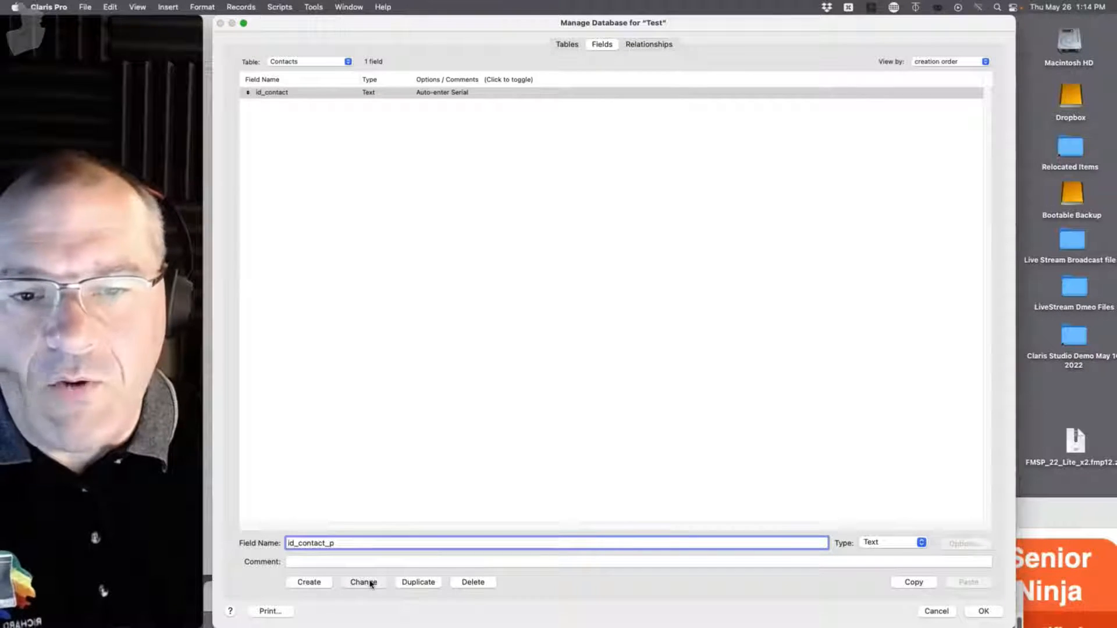
# Rename the id_notes field in the Notes table as id_notes_p.
pyautogui.click(309, 64)
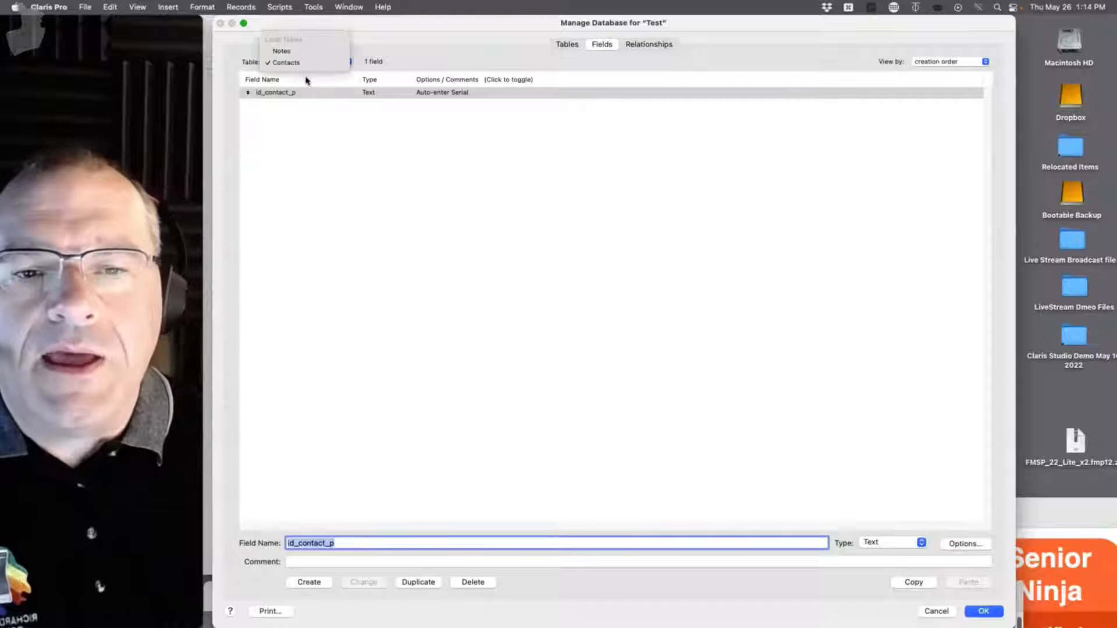
pyautogui.click(288, 48)
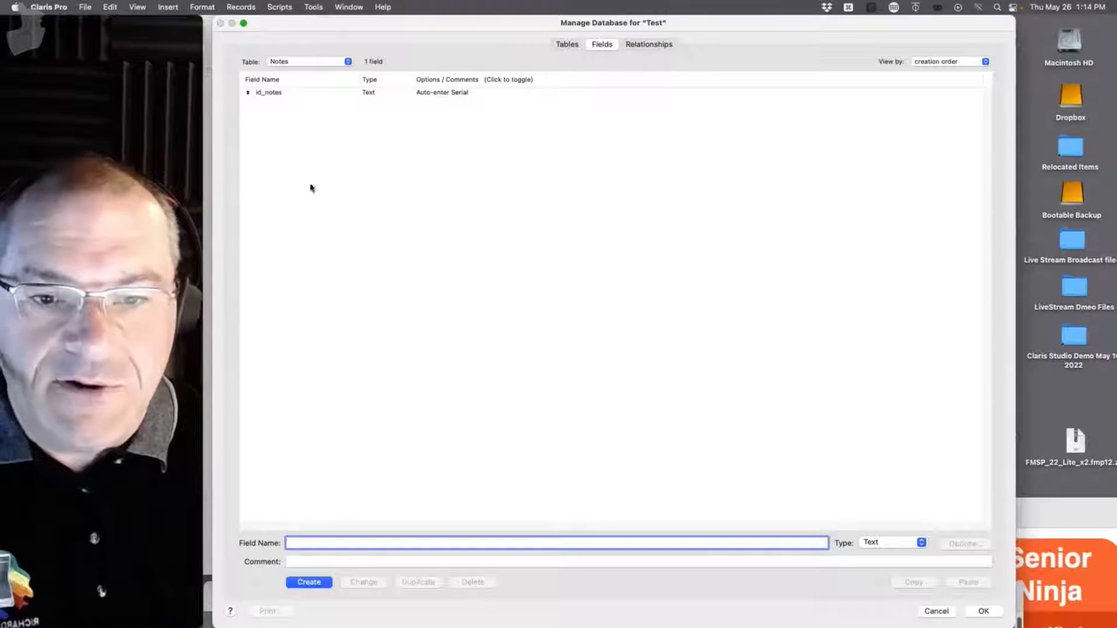
pyautogui.click(277, 95)
pyautogui.click(346, 544)
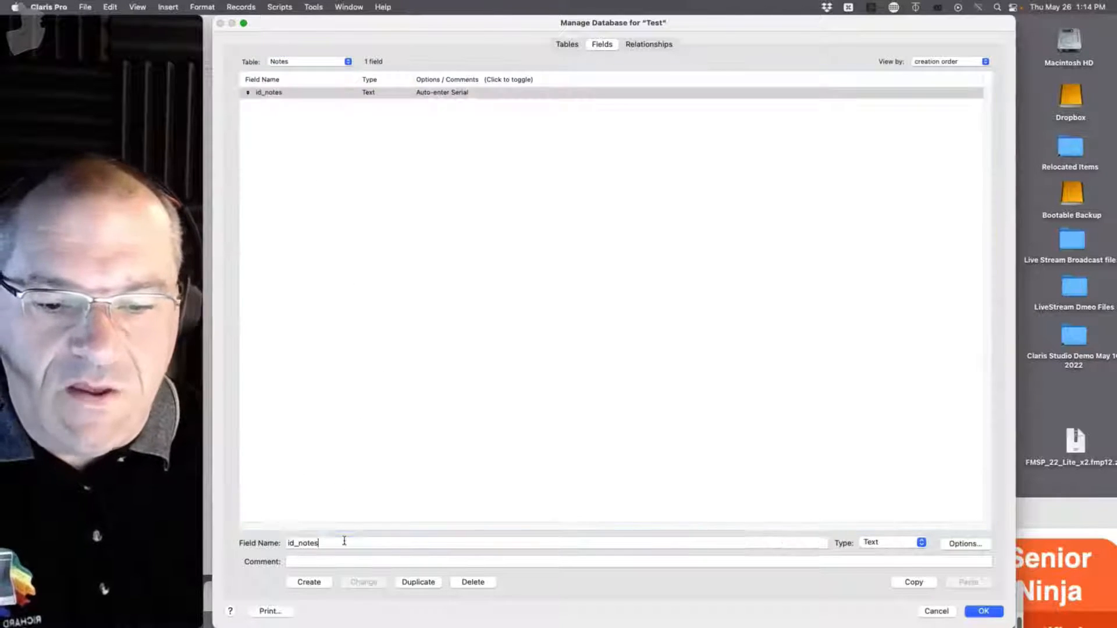
pyautogui.write('_p')
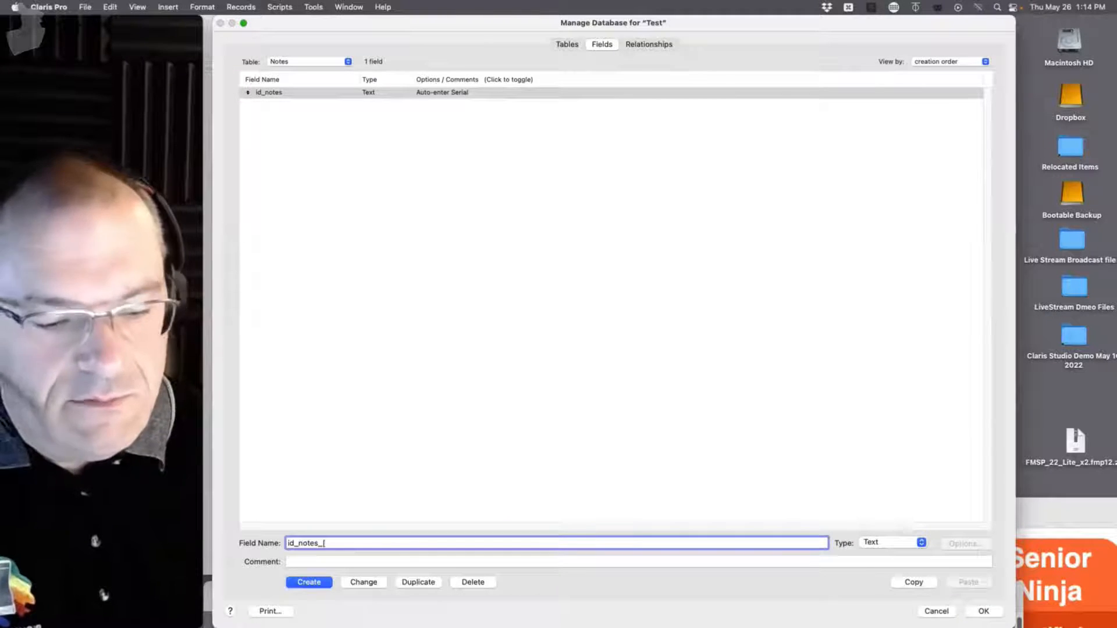
pyautogui.click(361, 581)
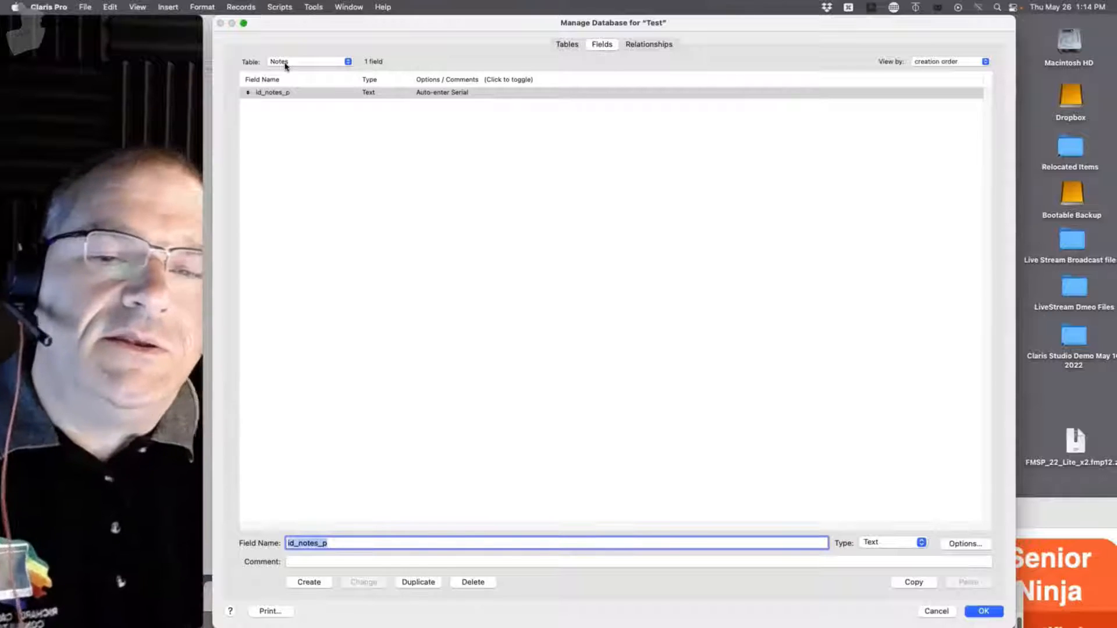
# Add three Text fields named Name, Email_address and Phone to the Contacts table.
pyautogui.click(285, 64)
pyautogui.click(288, 73)
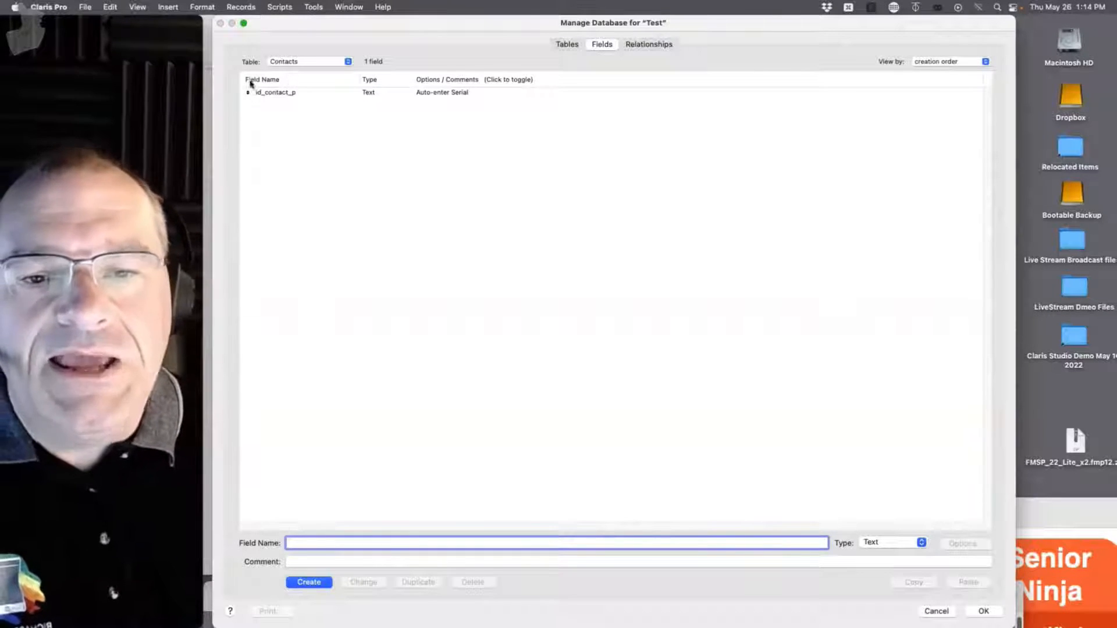
pyautogui.click(642, 46)
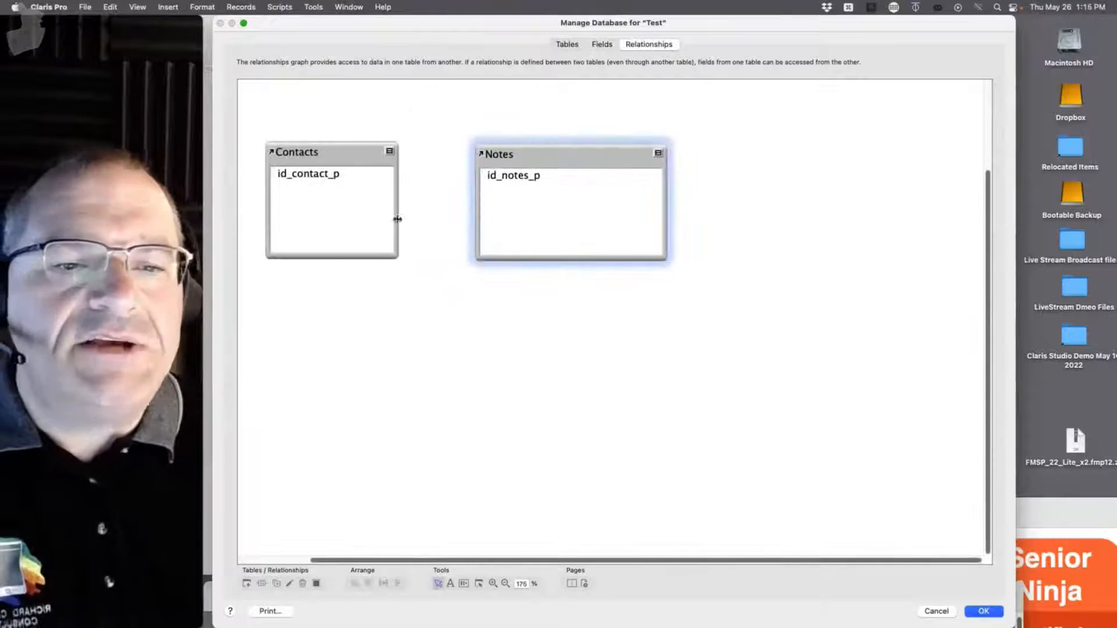
pyautogui.click(565, 47)
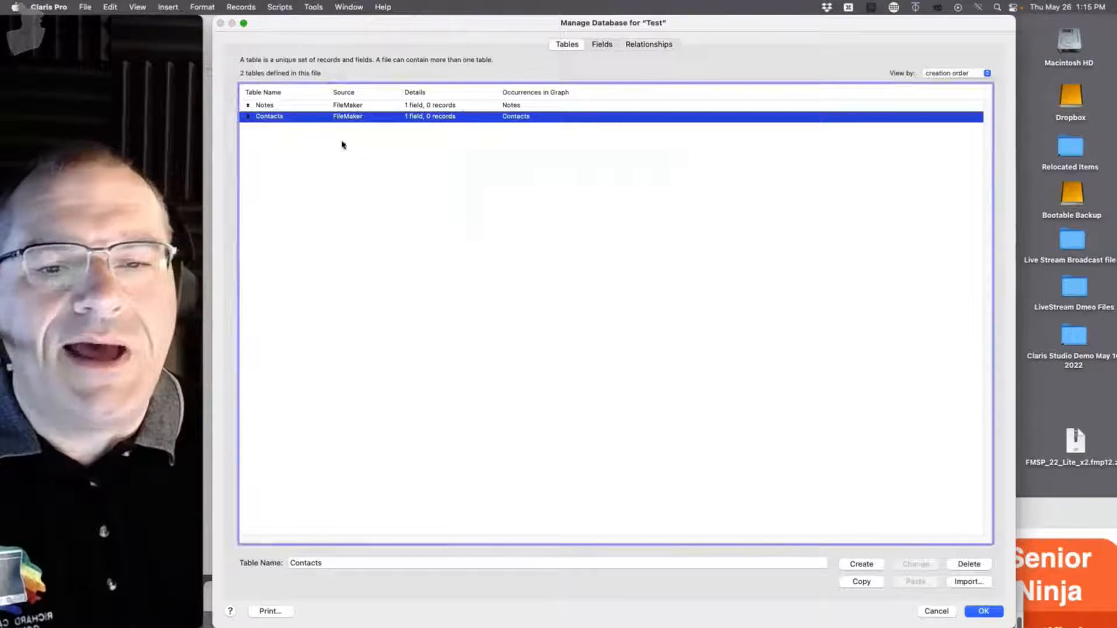
pyautogui.doubleClick(275, 117)
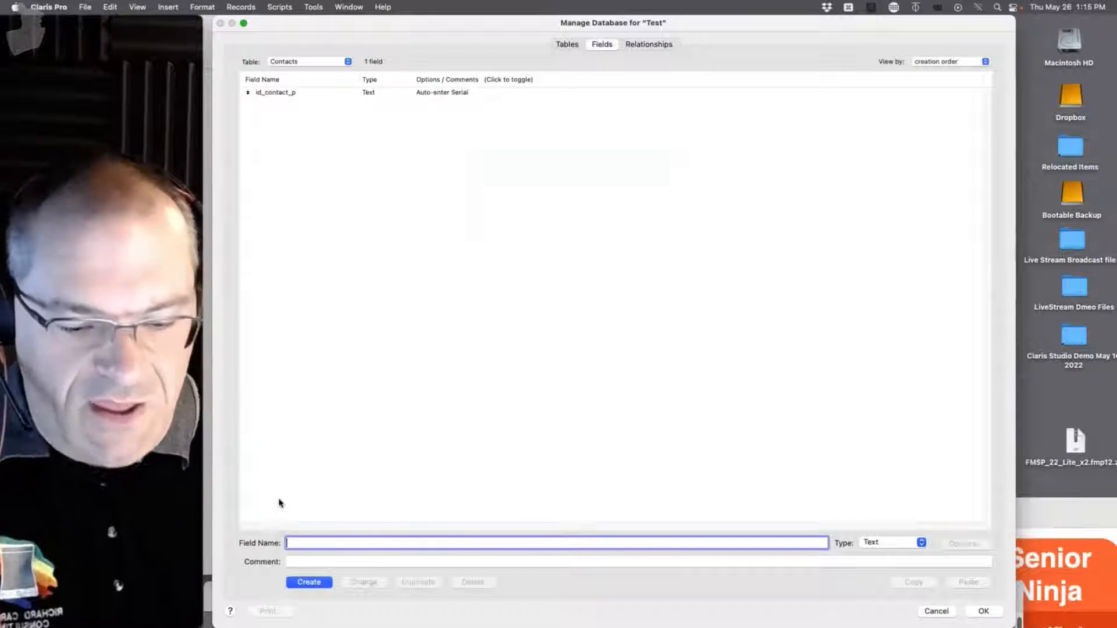
pyautogui.write('Name')
pyautogui.press('Return')
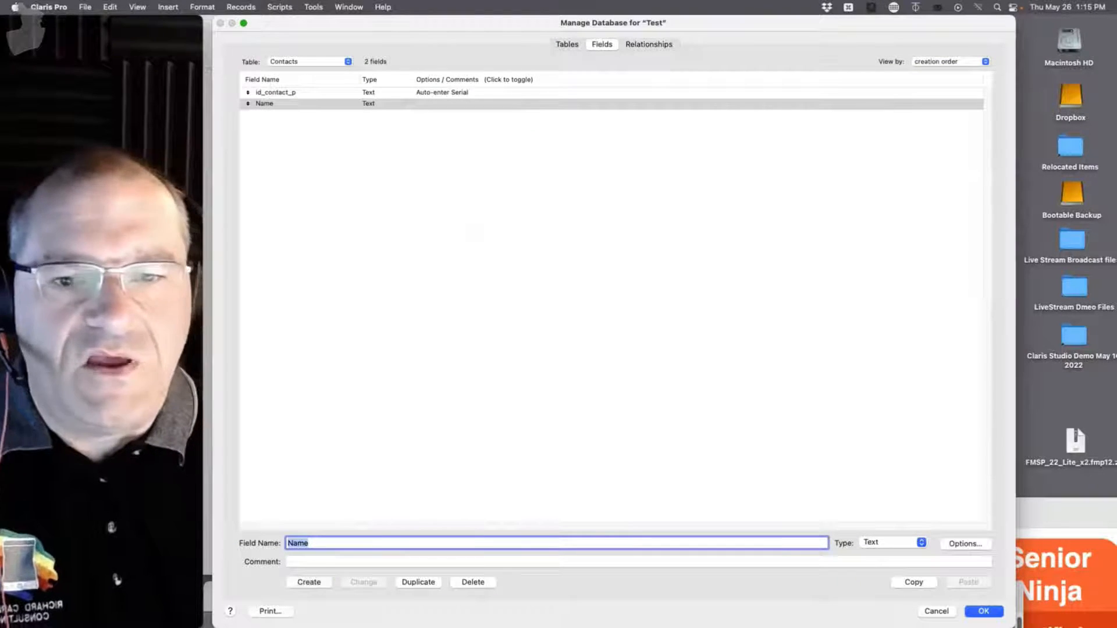
pyautogui.write('Email')
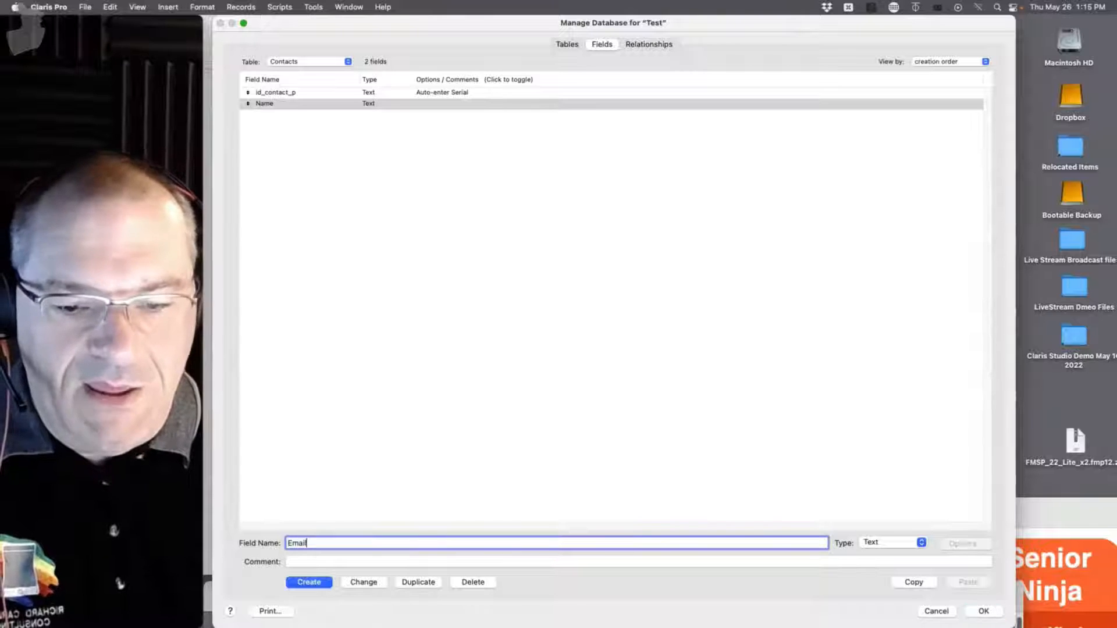
pyautogui.write('_address')
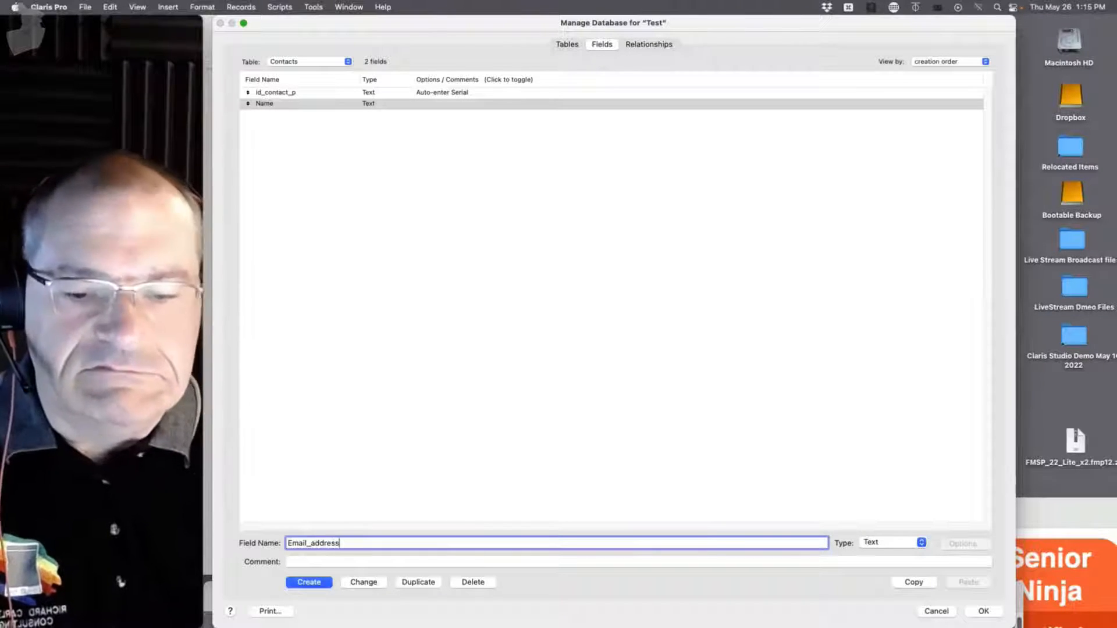
pyautogui.press('Return')
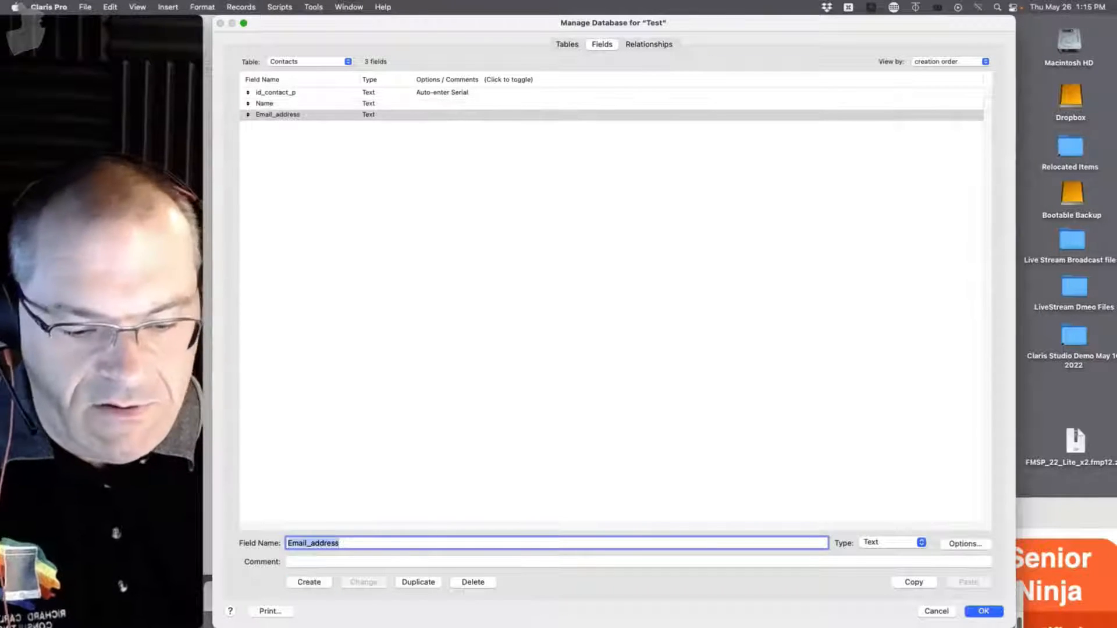
pyautogui.write('Phone')
pyautogui.press('Return')
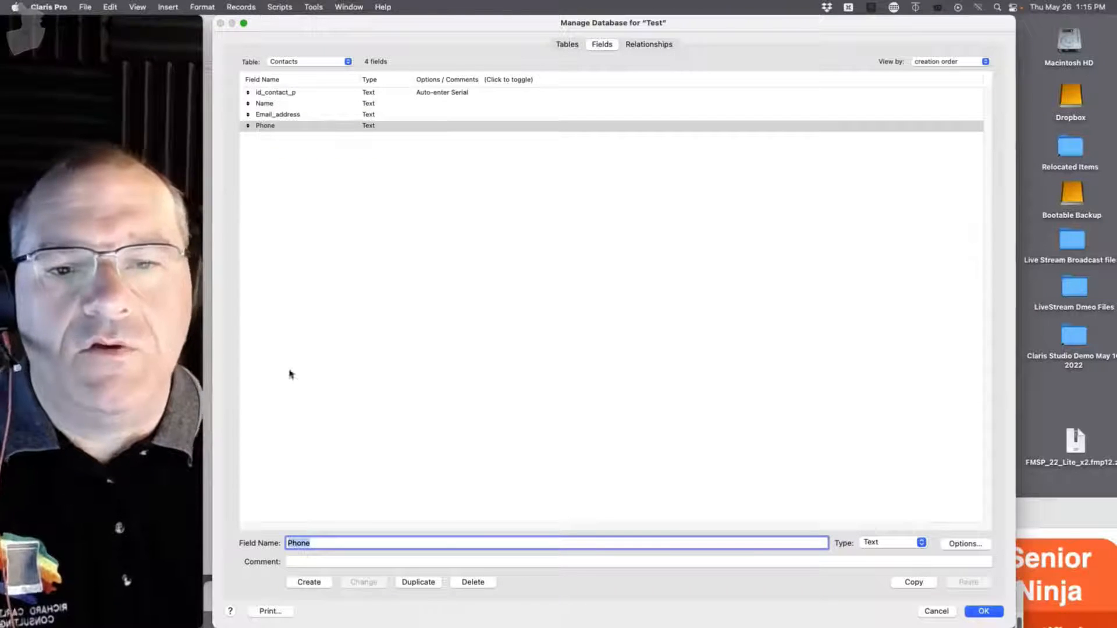
# Add a Text field named Note and a Date field named date, auto-entering the creation date, to the Notes table.
pyautogui.click(317, 64)
pyautogui.click(317, 48)
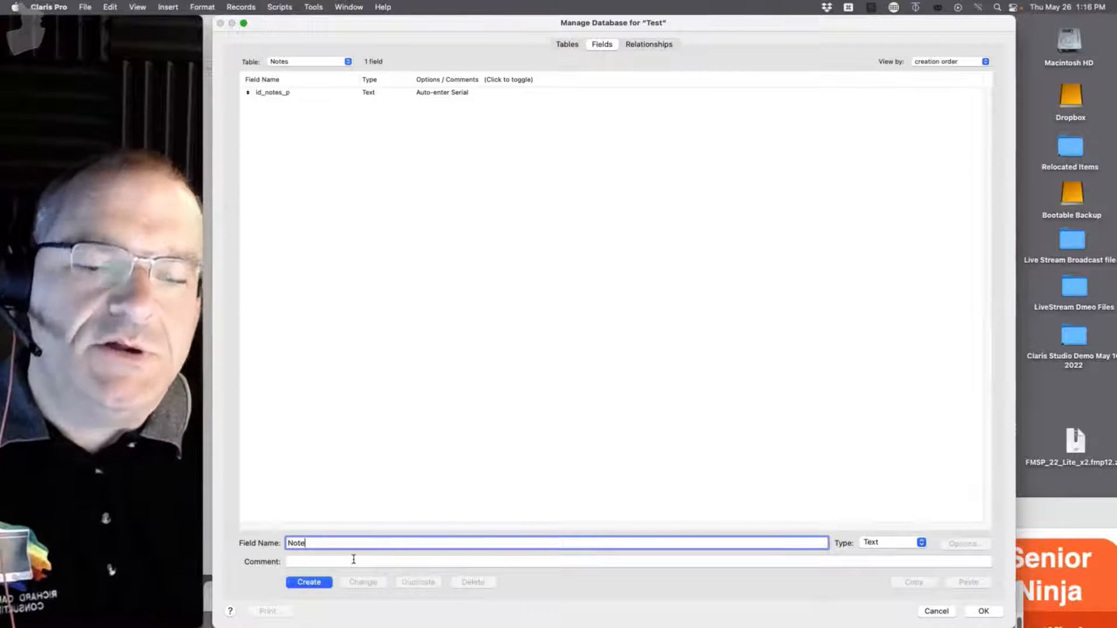
pyautogui.click(311, 583)
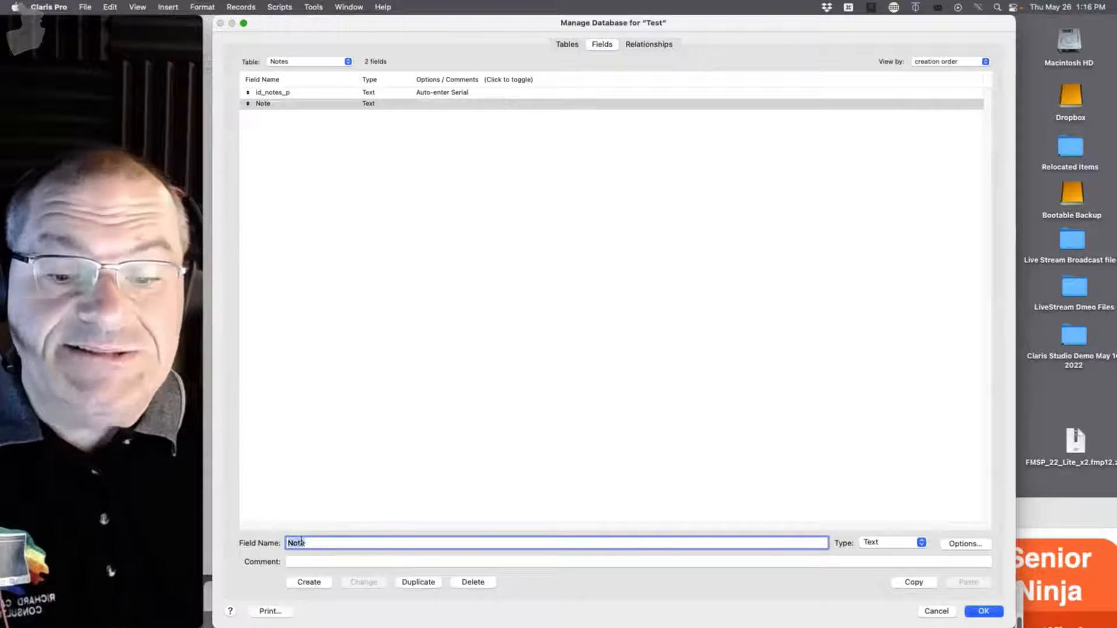
pyautogui.write('date')
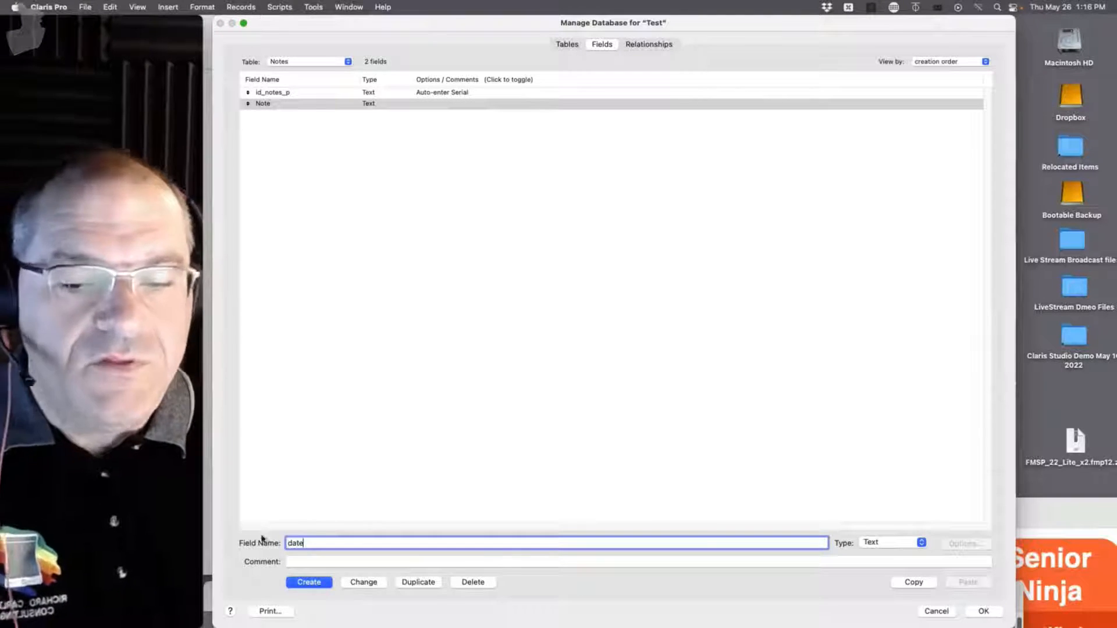
pyautogui.click(881, 543)
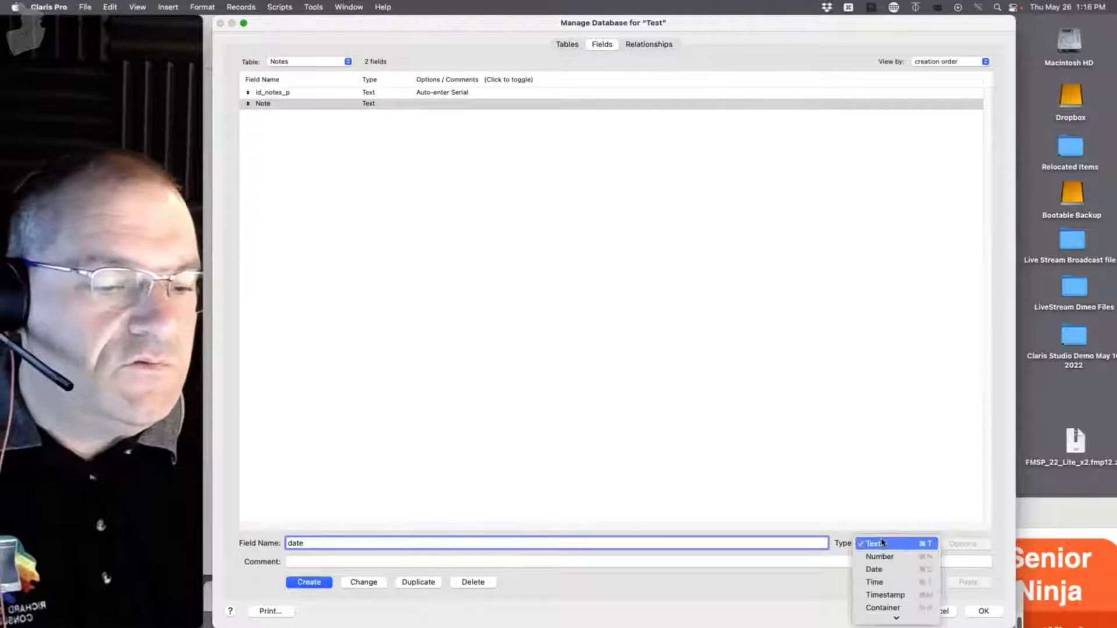
pyautogui.click(885, 570)
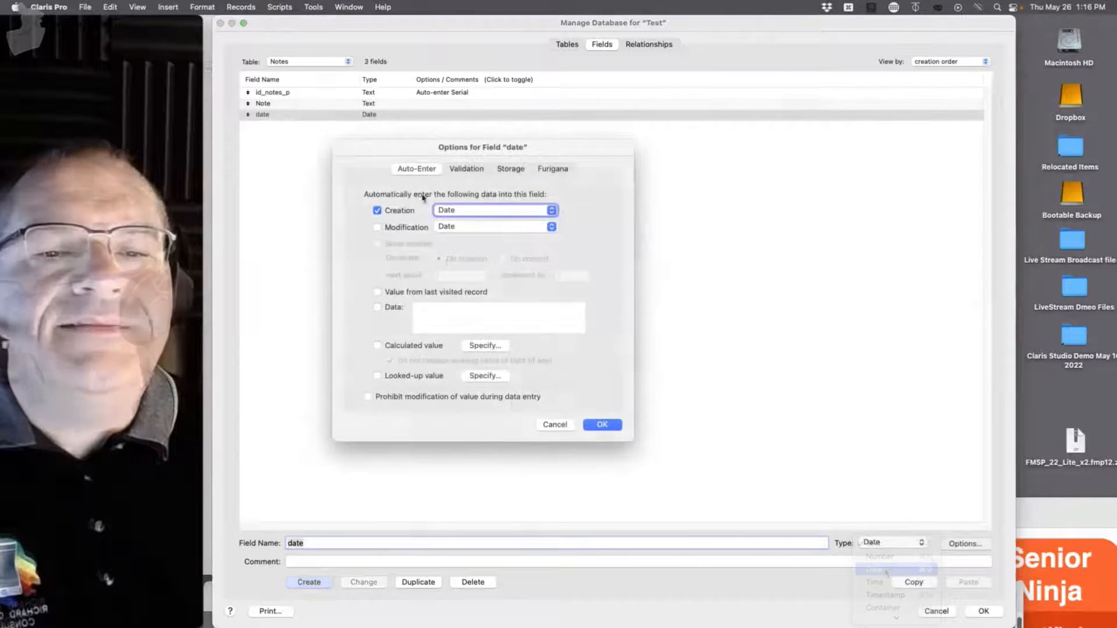
pyautogui.click(603, 425)
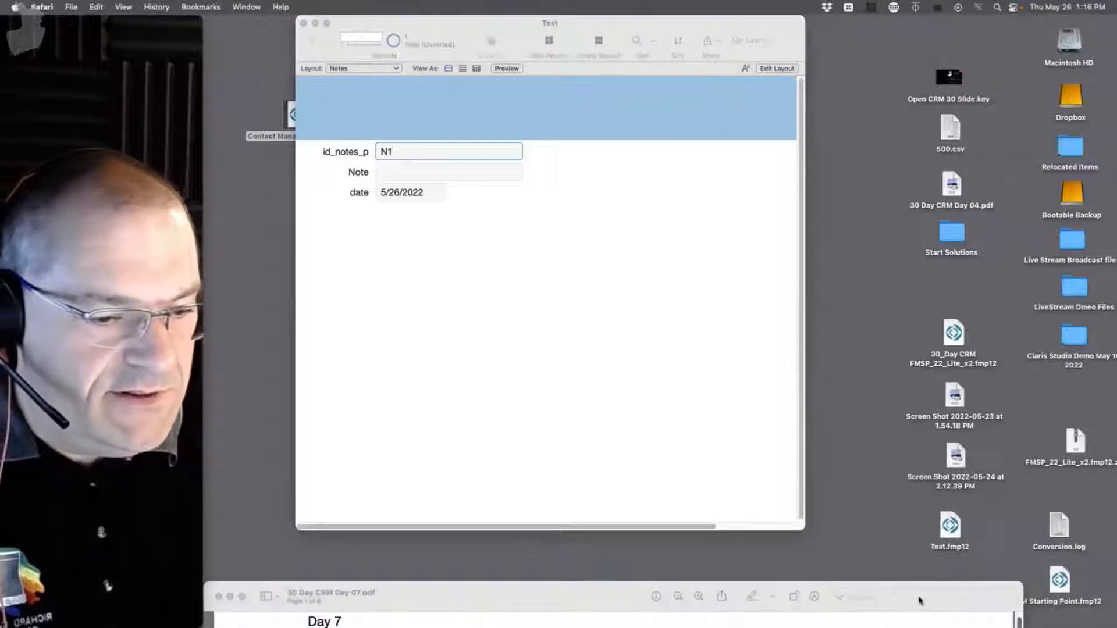
# Close the 30 Day CRM Day 07 PDF in Preview and reposition the Test window on the desktop.
pyautogui.click(934, 590)
pyautogui.press('super+w')
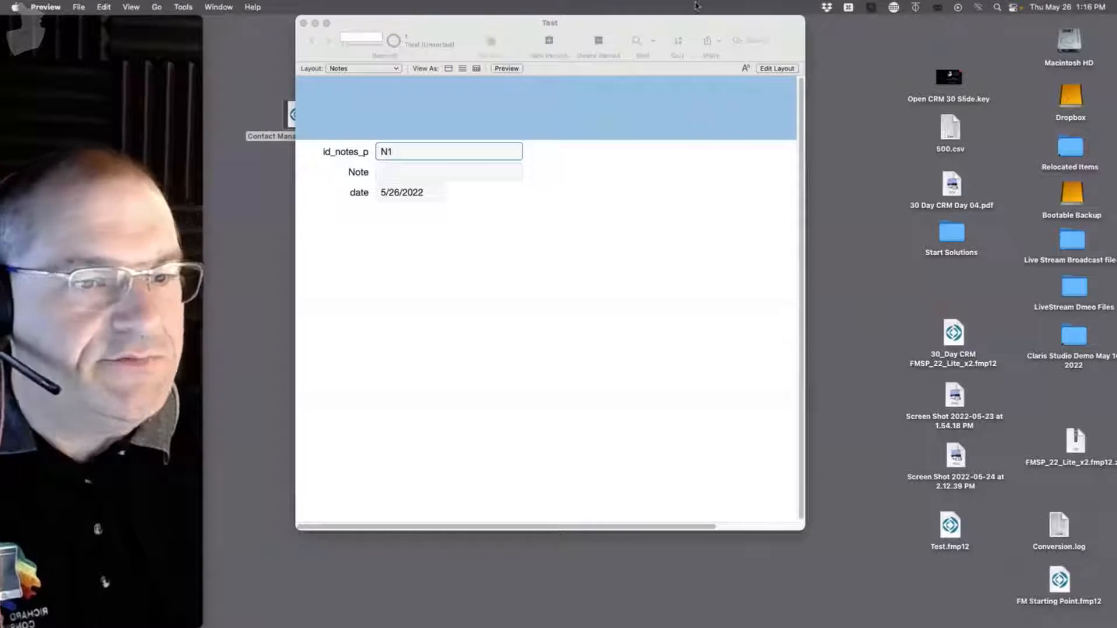
pyautogui.moveTo(653, 27); pyautogui.dragTo(970, 19)
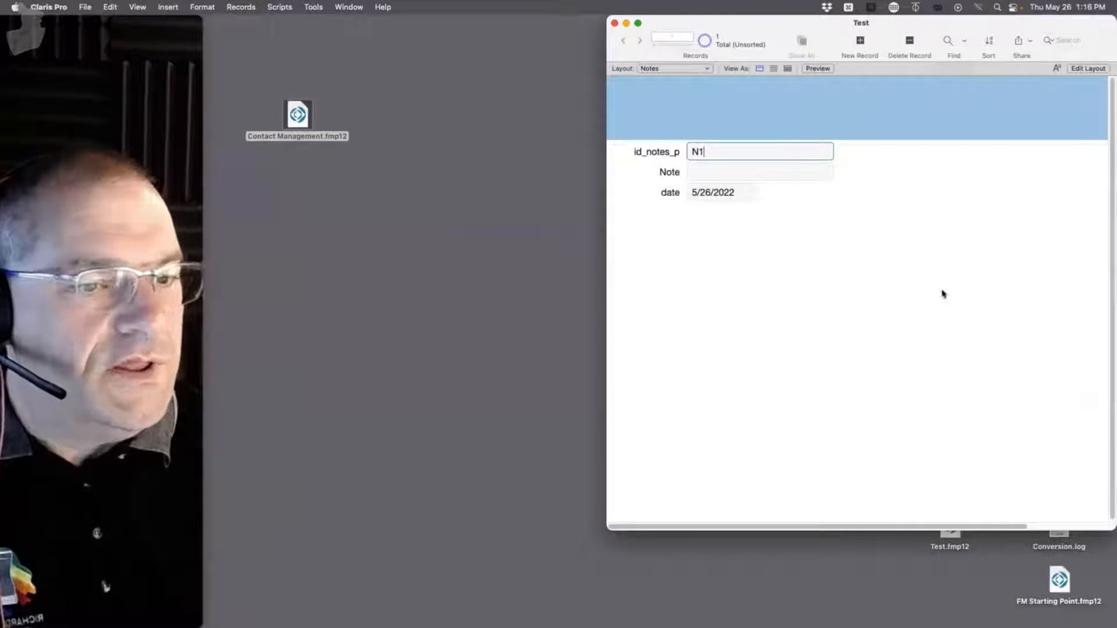
pyautogui.moveTo(755, 32); pyautogui.dragTo(818, 20)
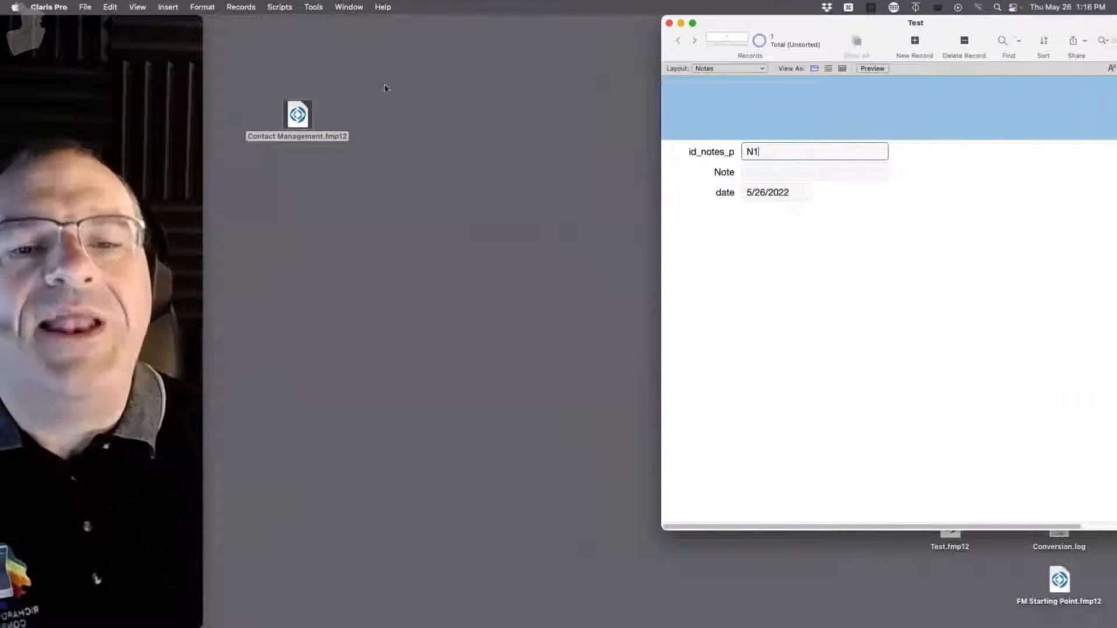
pyautogui.moveTo(385, 88); pyautogui.dragTo(807, 453)
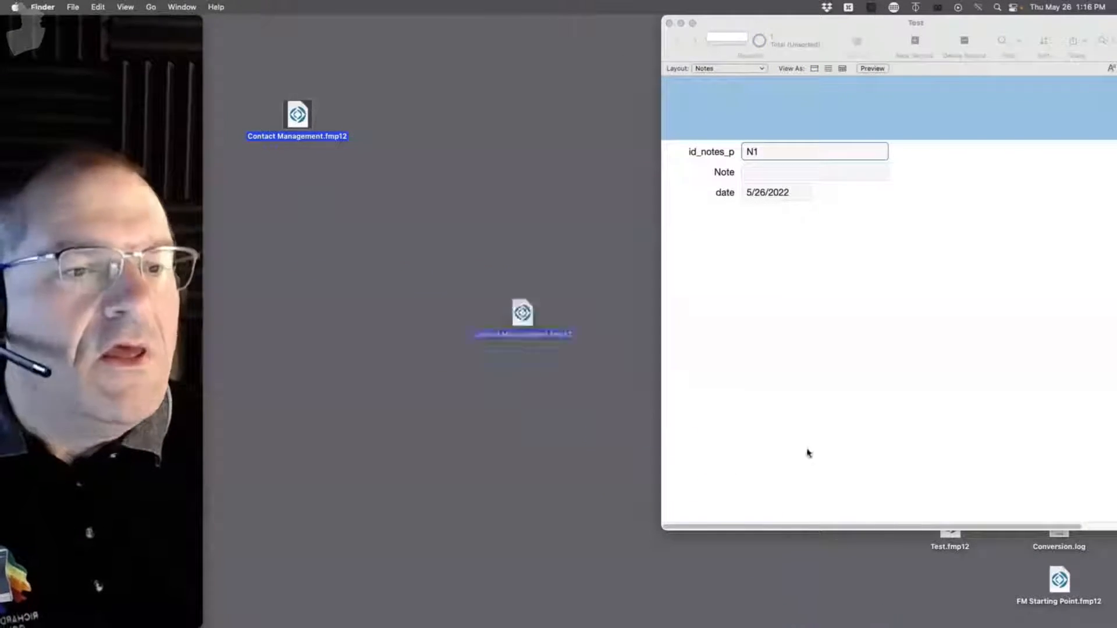
pyautogui.click(774, 331)
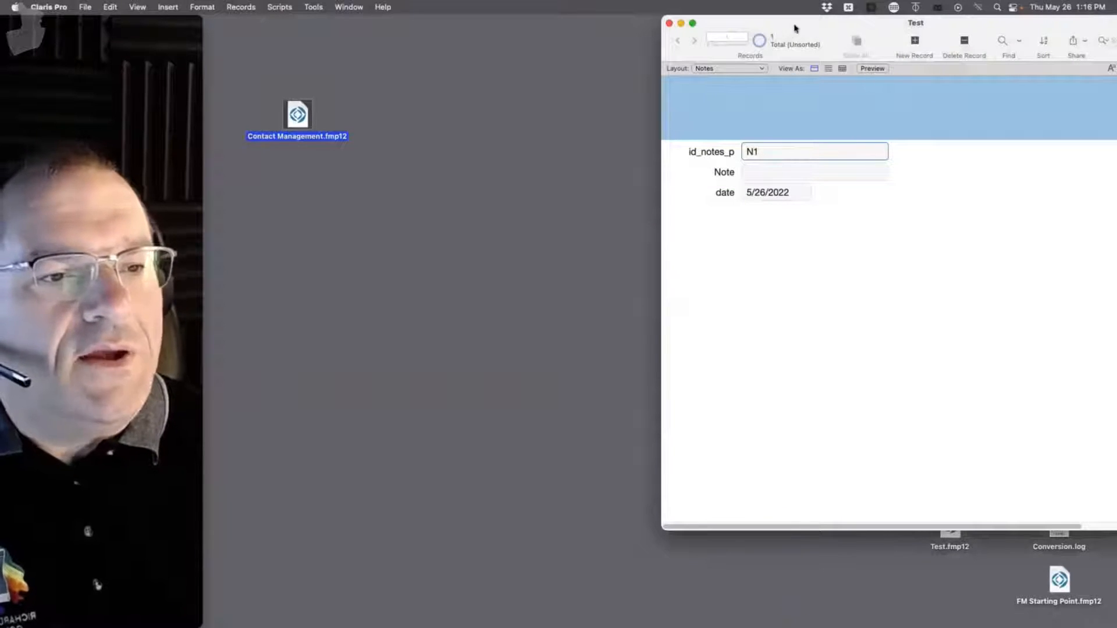
pyautogui.moveTo(795, 28)
pyautogui.mouseDown()
pyautogui.moveTo(770, 25)
pyautogui.moveTo(787, 20)
pyautogui.mouseUp()
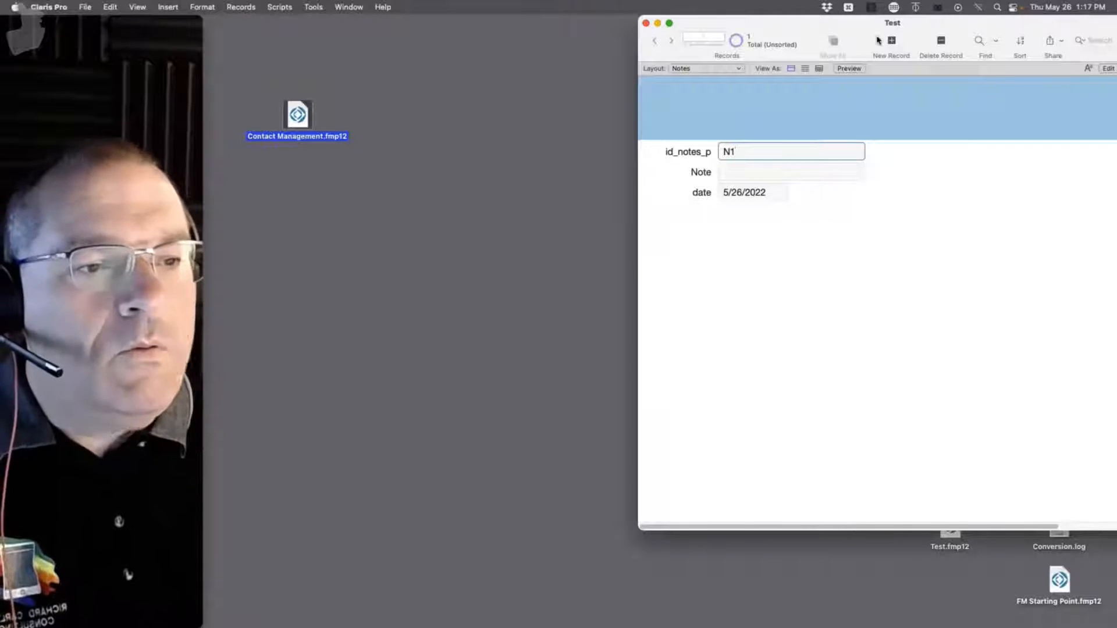
pyautogui.moveTo(865, 28); pyautogui.dragTo(783, 31)
# Switch the Notes layout to Layout mode and examine the Contacts and Notes tables in the relationships graph.
pyautogui.press('super+l')
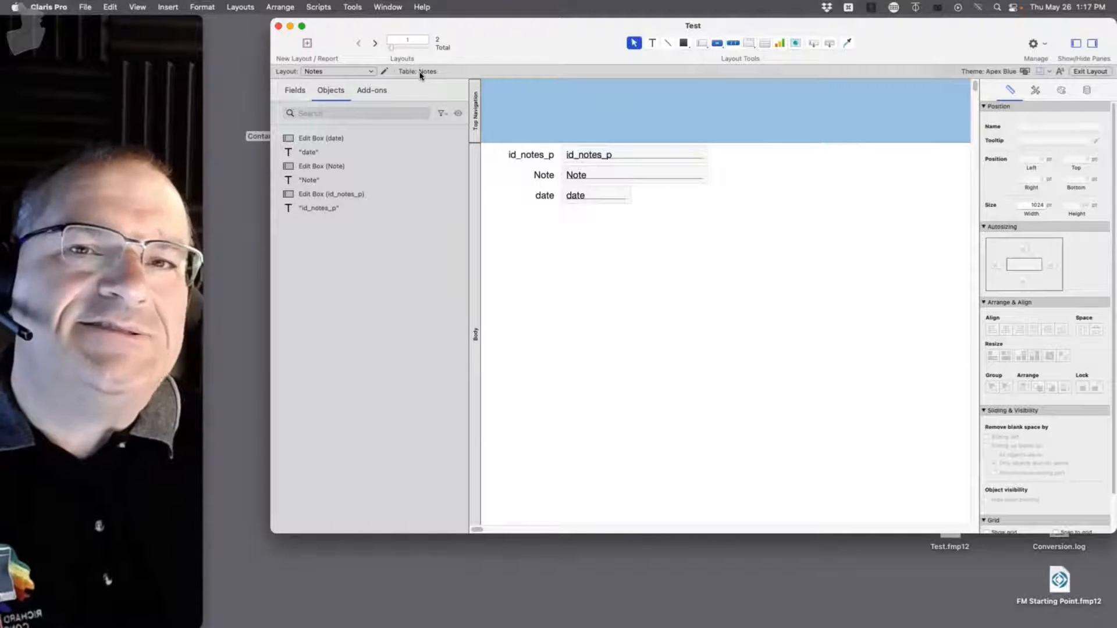
pyautogui.click(59, 6)
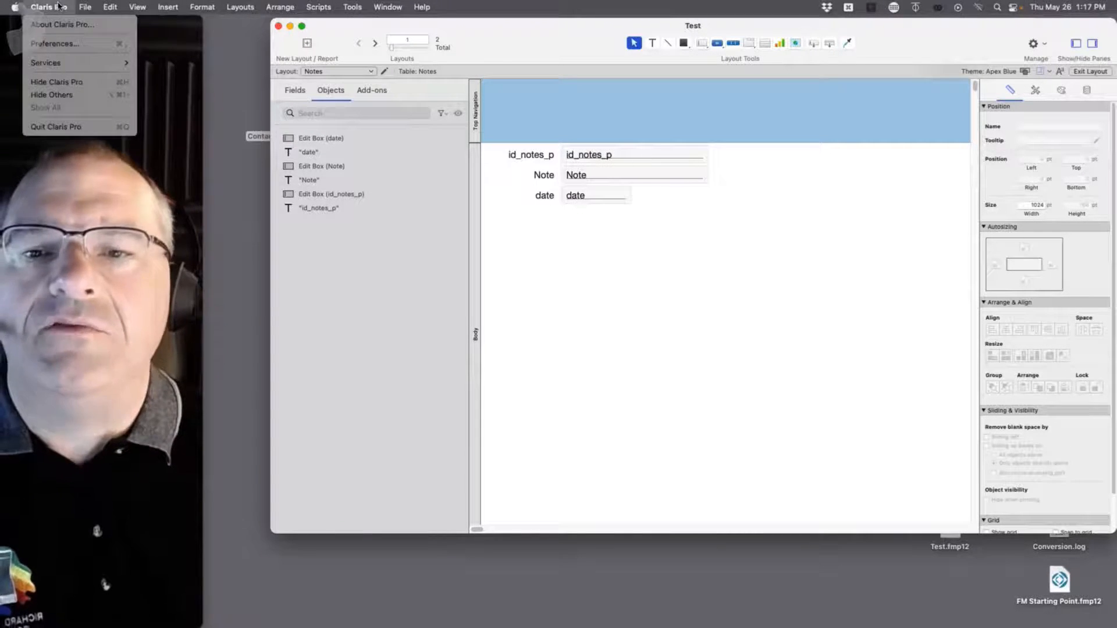
pyautogui.moveTo(85, 6)
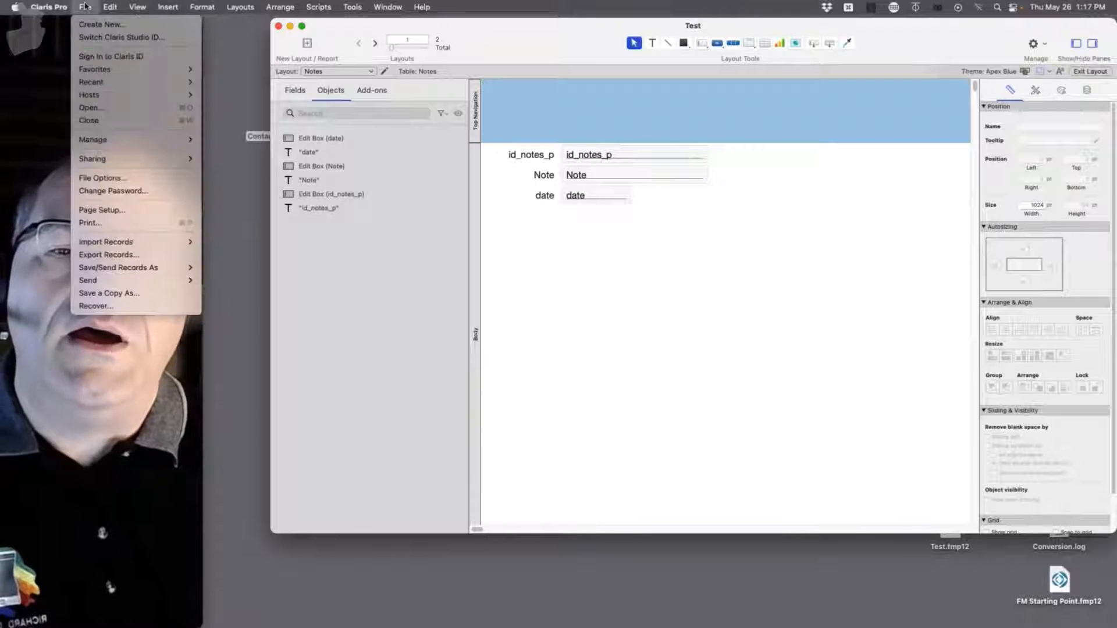
pyautogui.moveTo(116, 140)
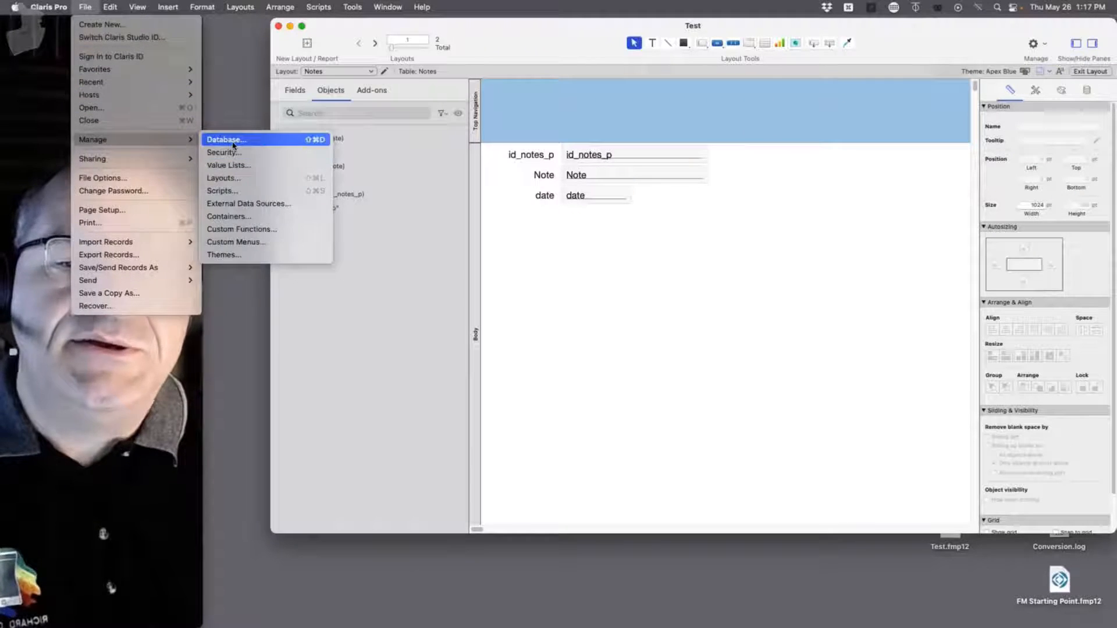
pyautogui.click(232, 138)
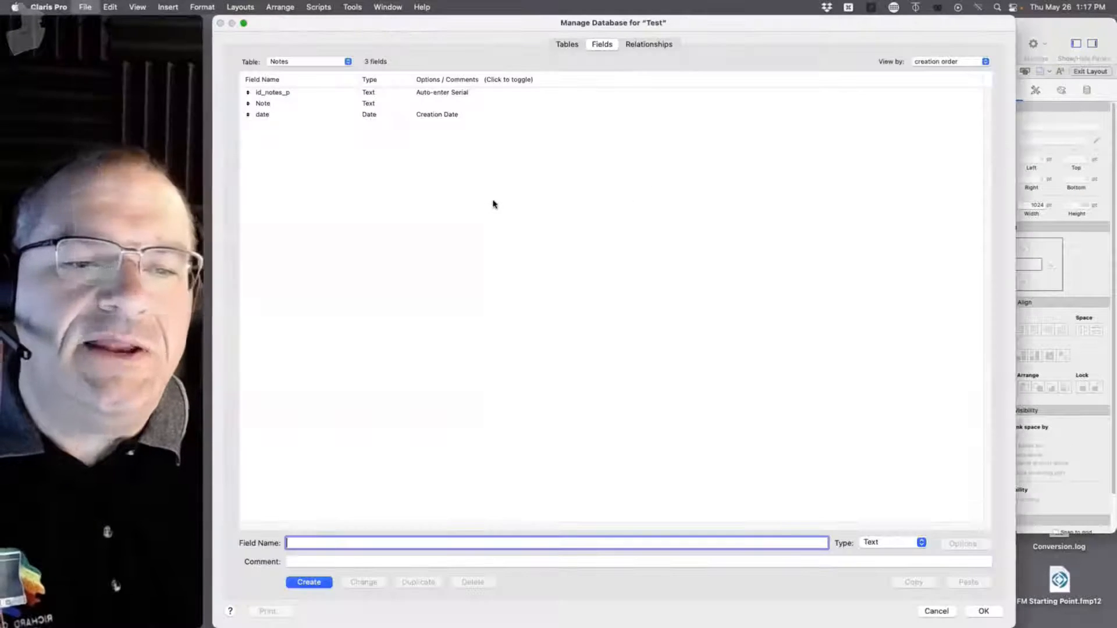
pyautogui.click(635, 50)
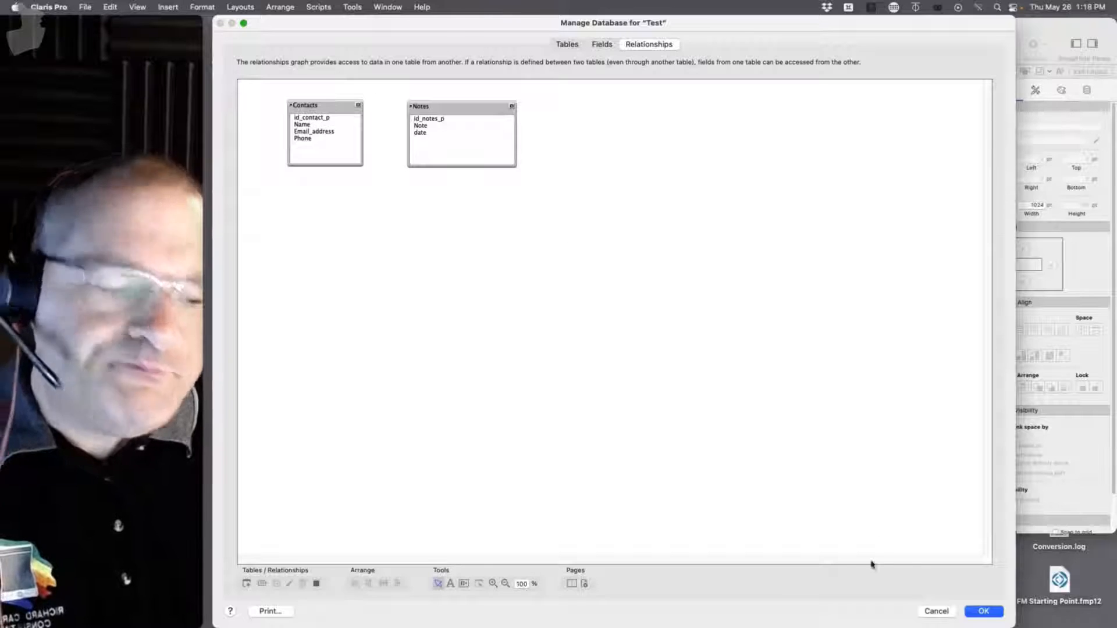
pyautogui.click(982, 611)
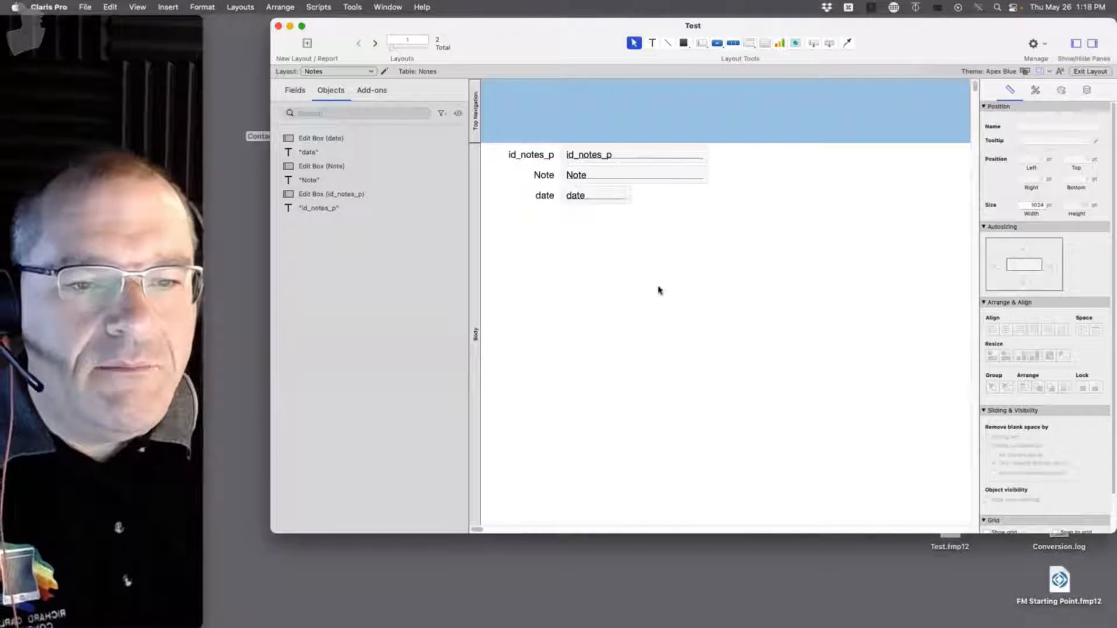
# Hide both layout side panes, shrink the Test window and move it aside to free space for another window.
pyautogui.moveTo(558, 37); pyautogui.dragTo(465, 34)
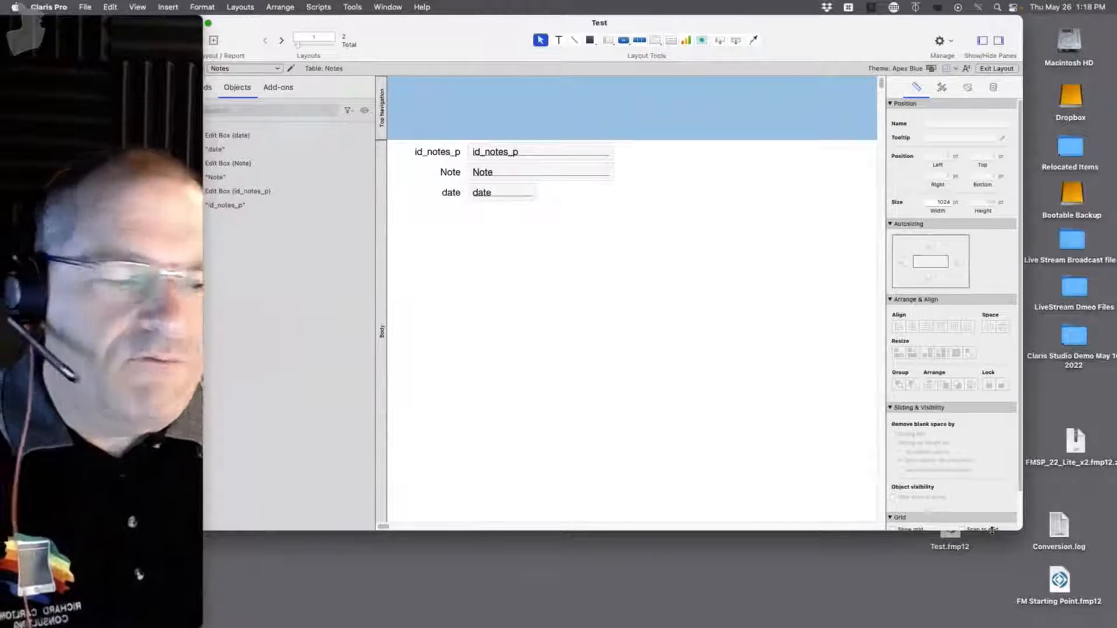
pyautogui.moveTo(867, 29); pyautogui.dragTo(961, 6)
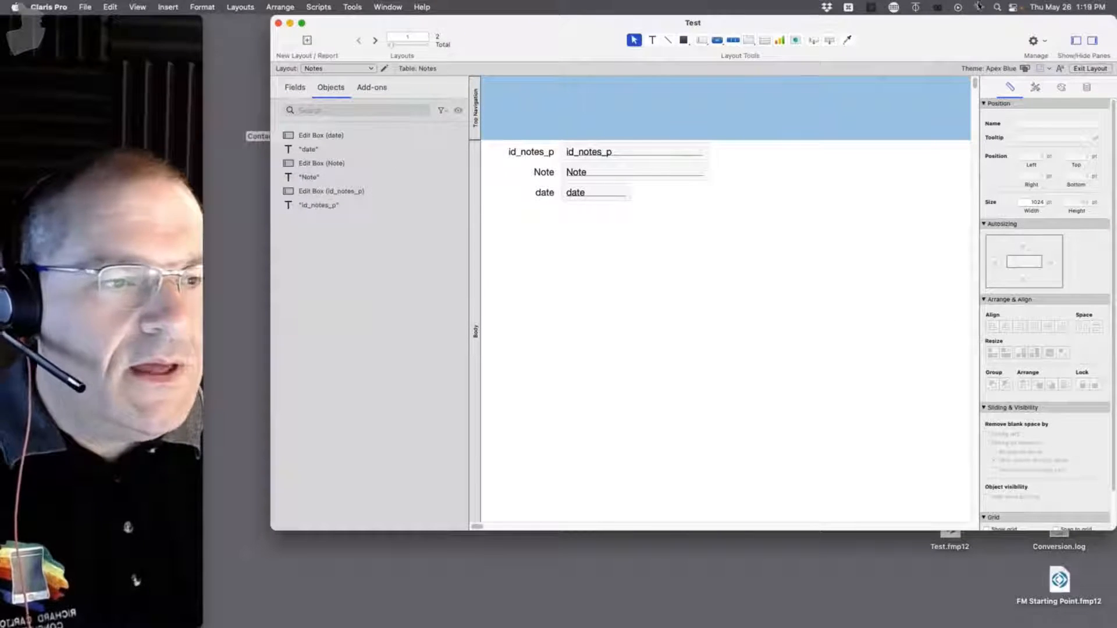
pyautogui.click(1094, 39)
pyautogui.click(945, 41)
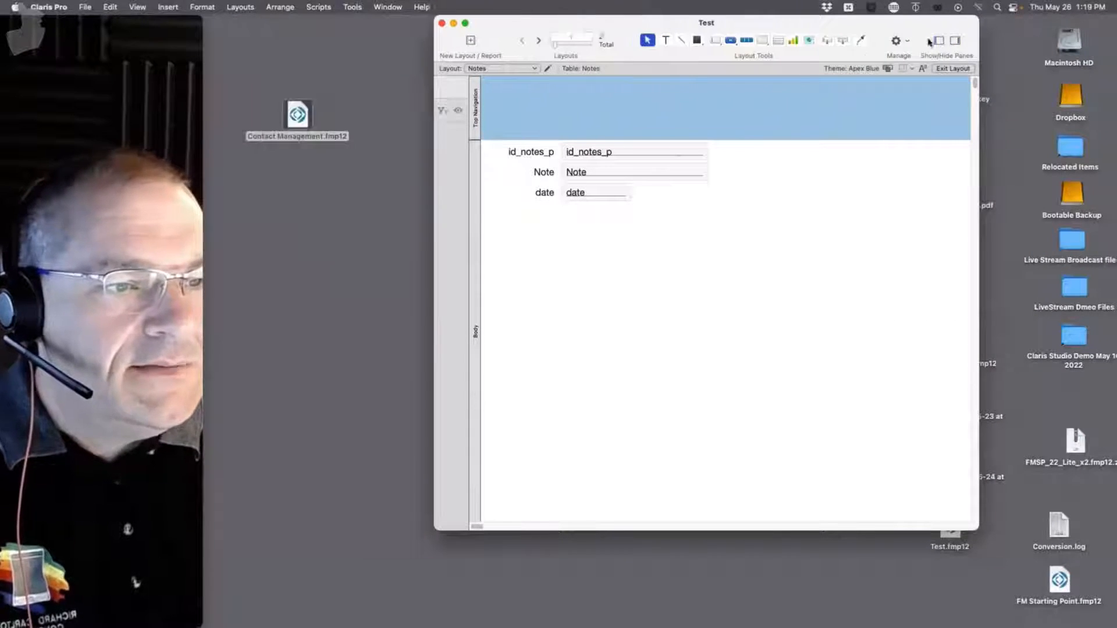
pyautogui.moveTo(975, 519); pyautogui.dragTo(849, 518)
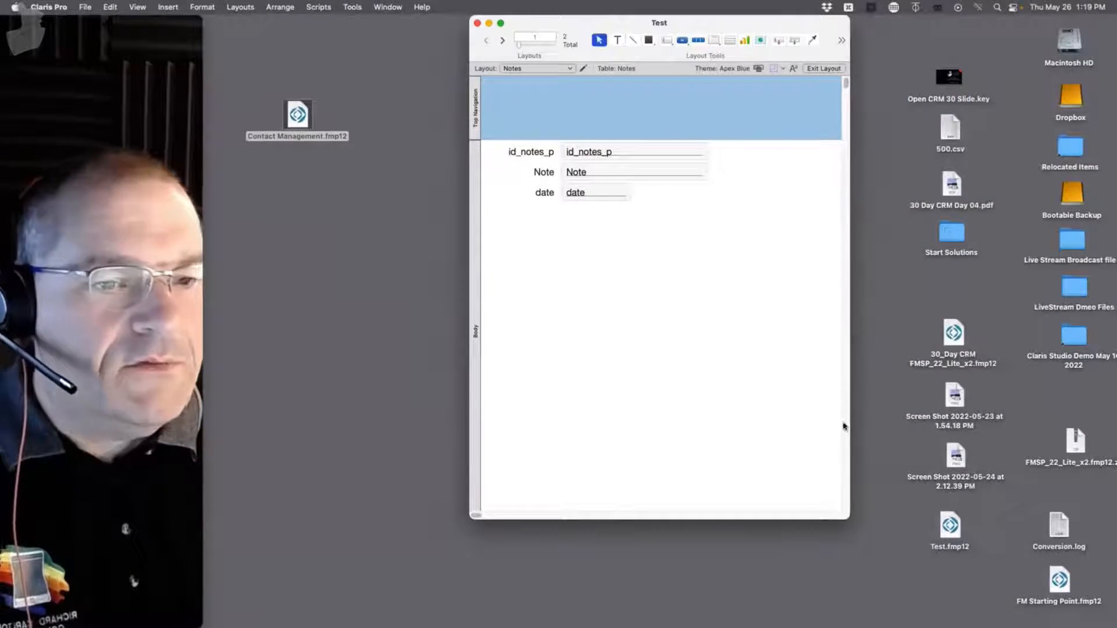
pyautogui.moveTo(725, 36); pyautogui.dragTo(898, 42)
# Open a second window of the Test file and place it beside the original without overlap.
pyautogui.click(388, 6)
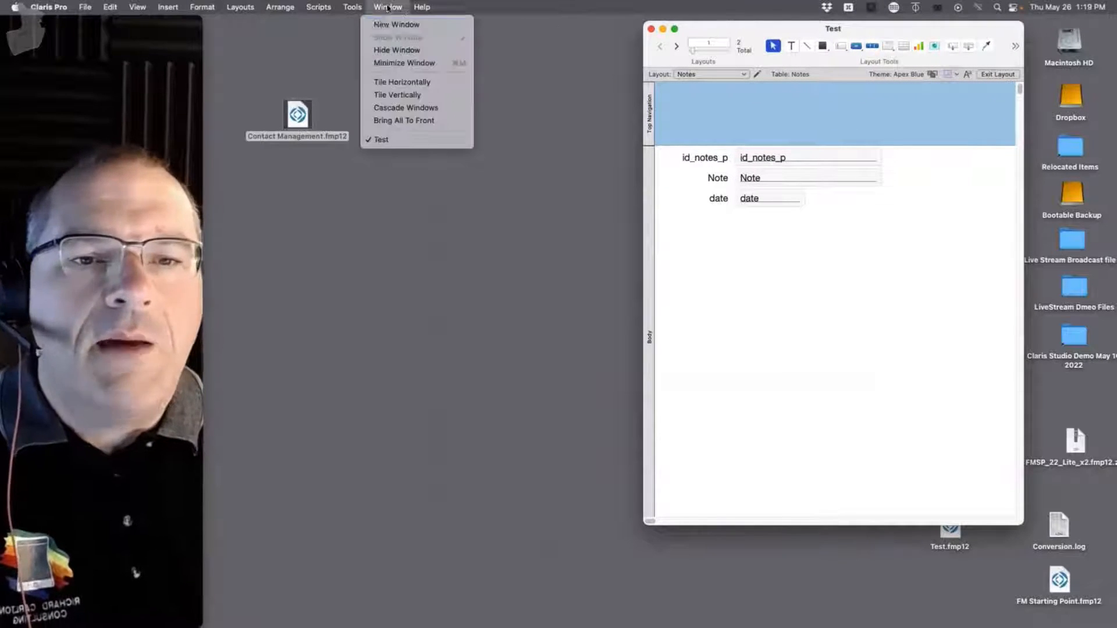
pyautogui.click(397, 25)
pyautogui.moveTo(751, 33); pyautogui.dragTo(662, 49)
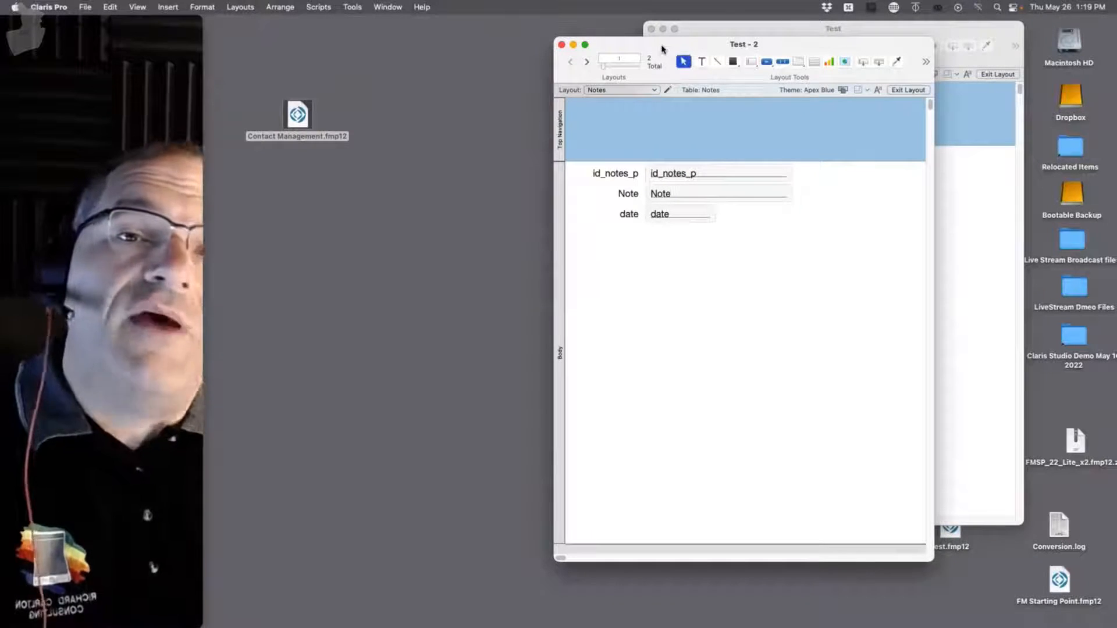
pyautogui.moveTo(661, 48); pyautogui.dragTo(321, 30)
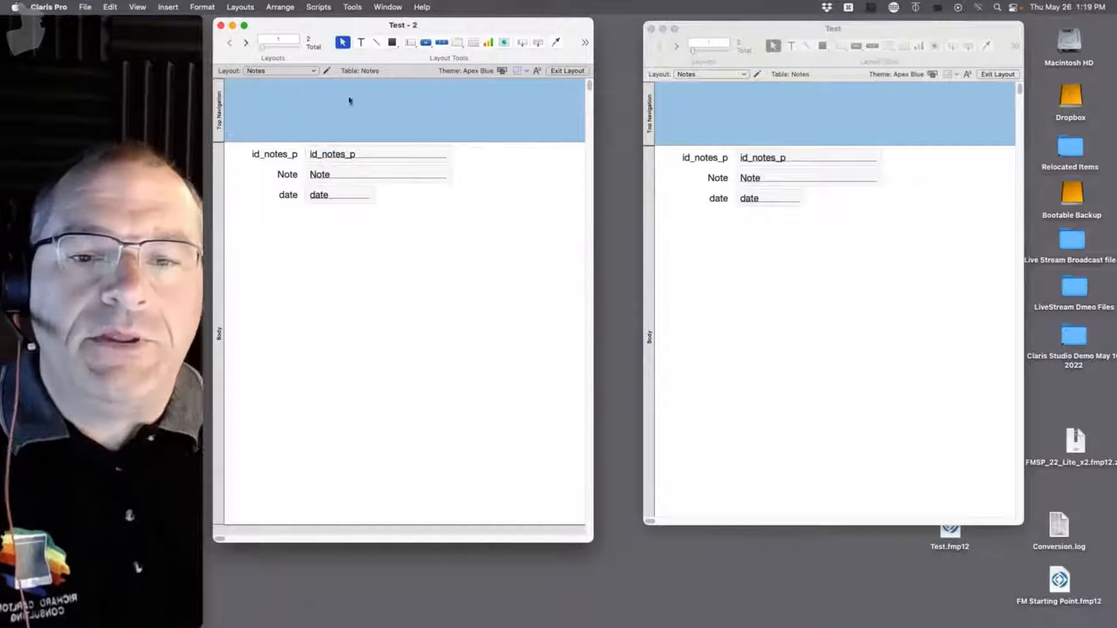
# Show the Contacts layout in the Test - 2 window and create one new record in Browse mode.
pyautogui.click(286, 71)
pyautogui.click(291, 83)
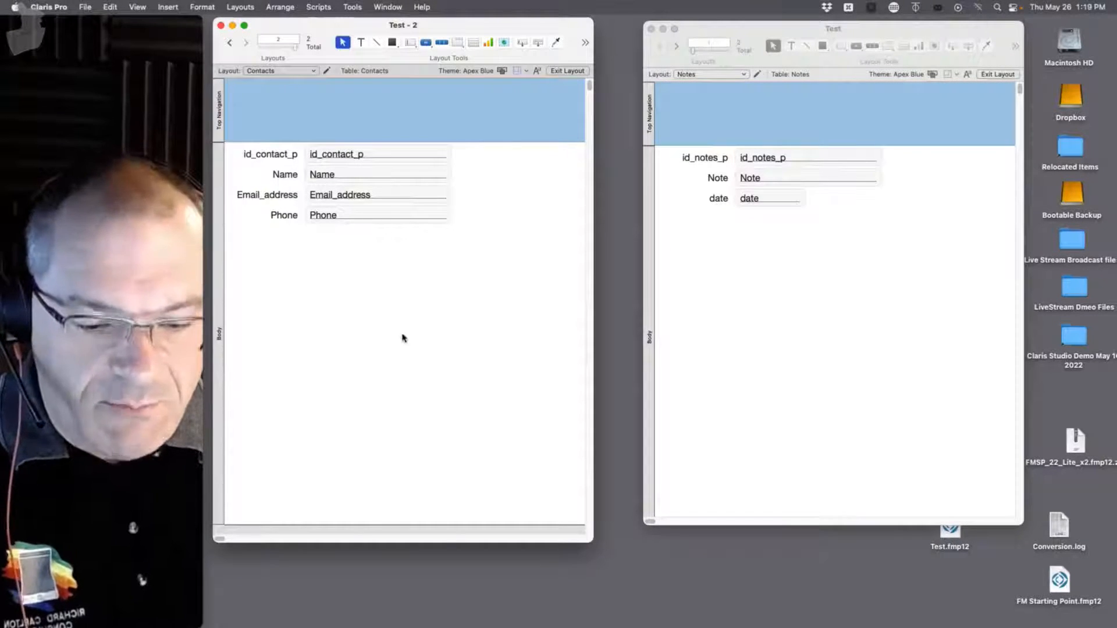
pyautogui.press('super+b')
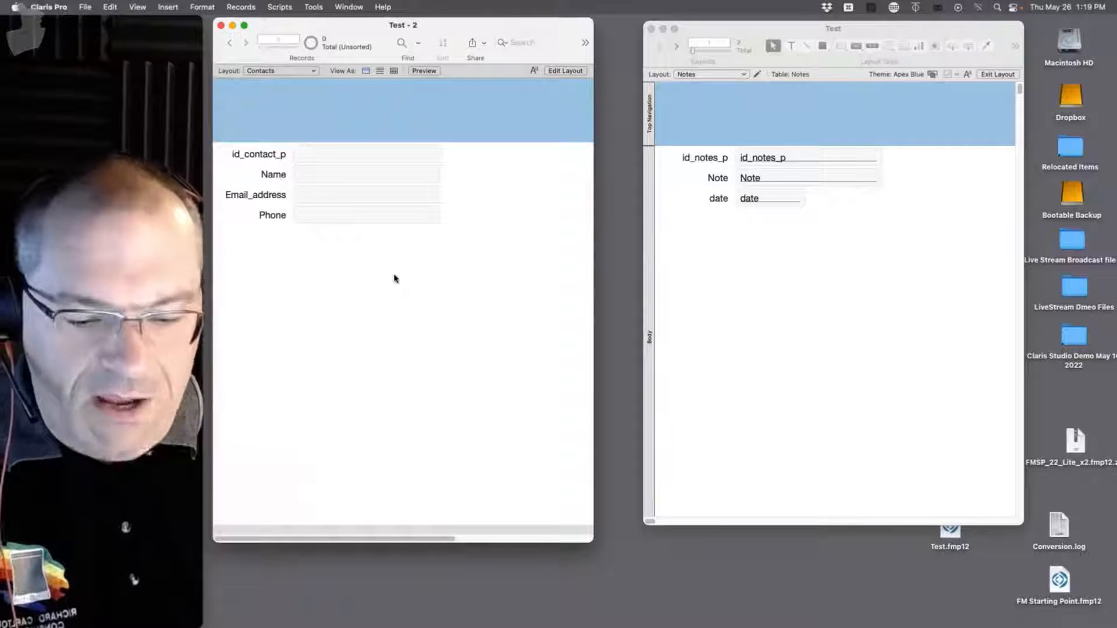
pyautogui.press('super+n')
# Switch the original Test window to Browse mode and add blank Notes records until id_notes_p reaches N37.
pyautogui.click(784, 271)
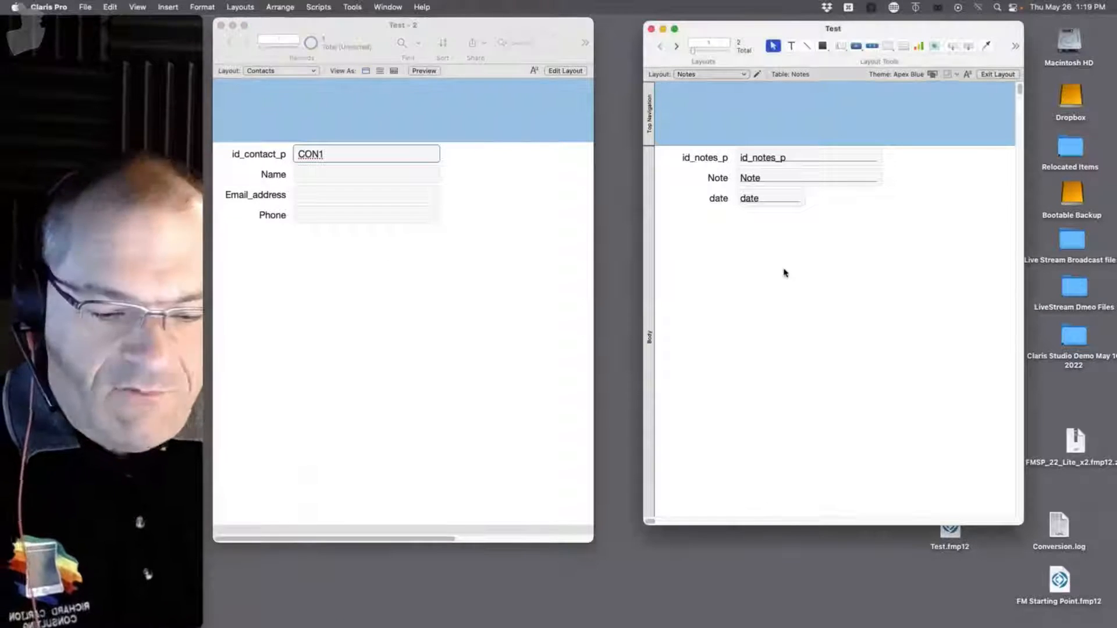
pyautogui.press('super+b')
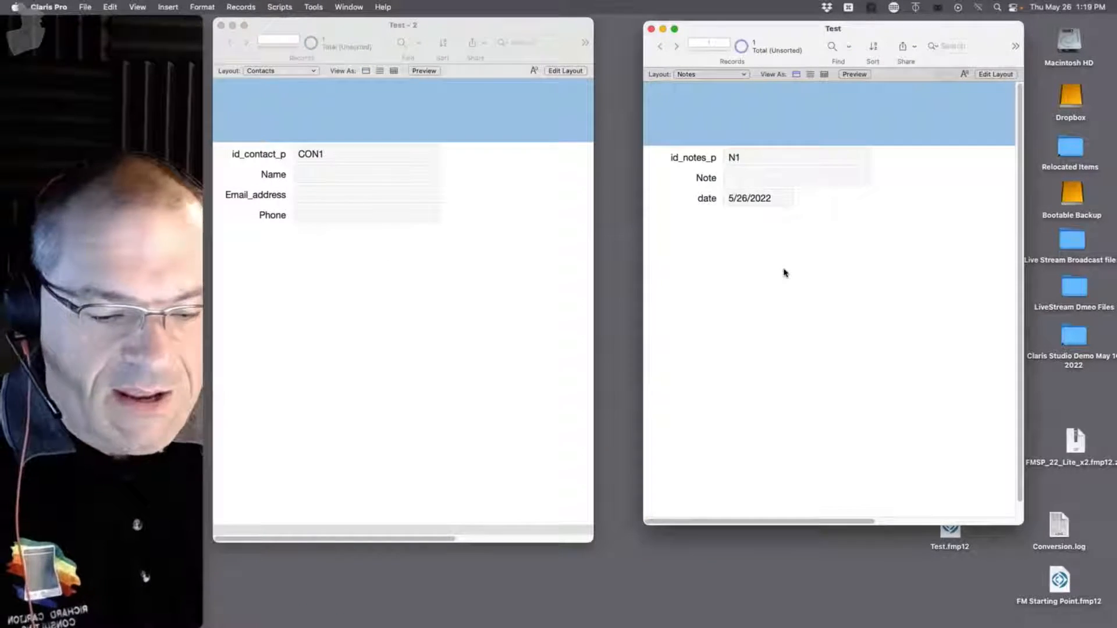
pyautogui.press('super+n')
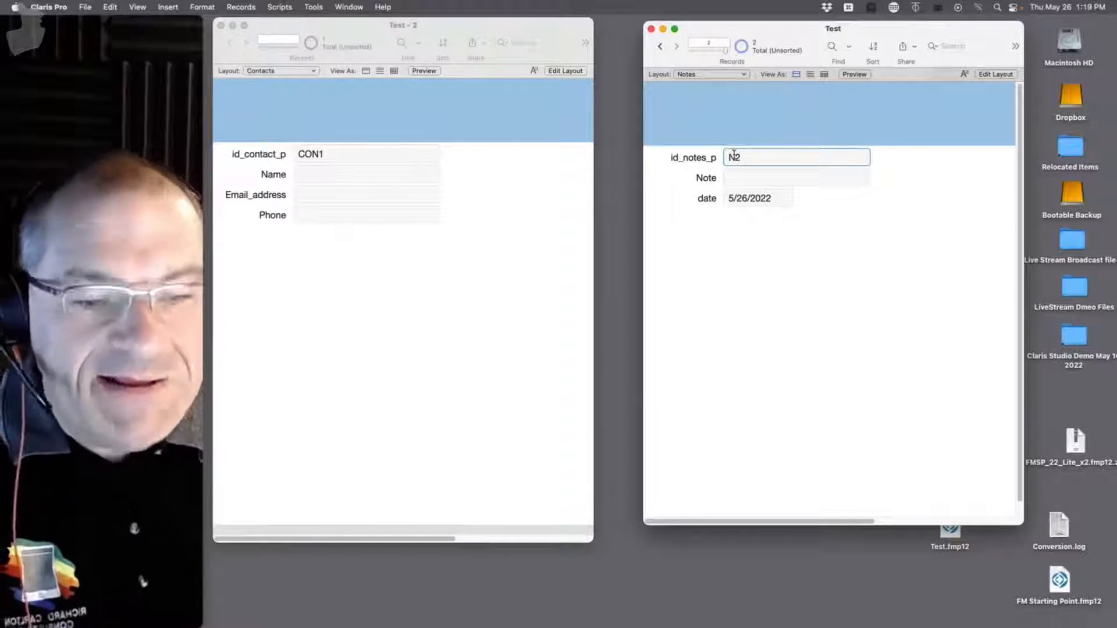
pyautogui.press('super+n')
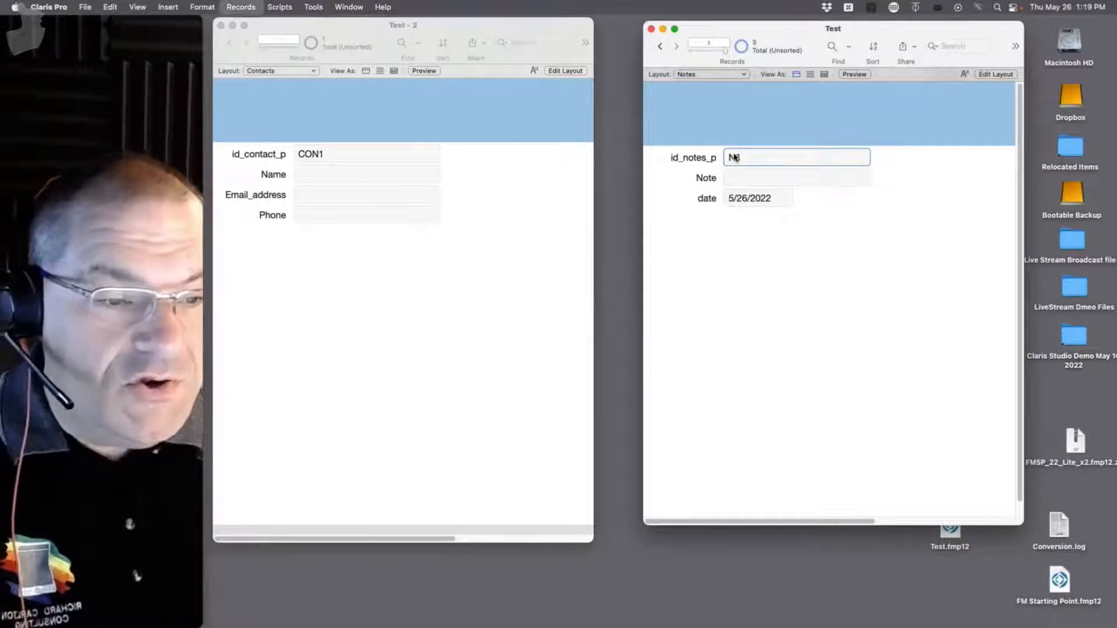
pyautogui.press('super+n')
pyautogui.press('super+n')
pyautogui.press('super+n')
pyautogui.press('super+n')
pyautogui.press('super+n')
pyautogui.press('super+n')
pyautogui.press('super+n')
pyautogui.press('super+n')
pyautogui.press('super+n')
pyautogui.press('super+n')
pyautogui.press('super+n')
pyautogui.press('super+n')
pyautogui.press('super+n')
pyautogui.press('super+n')
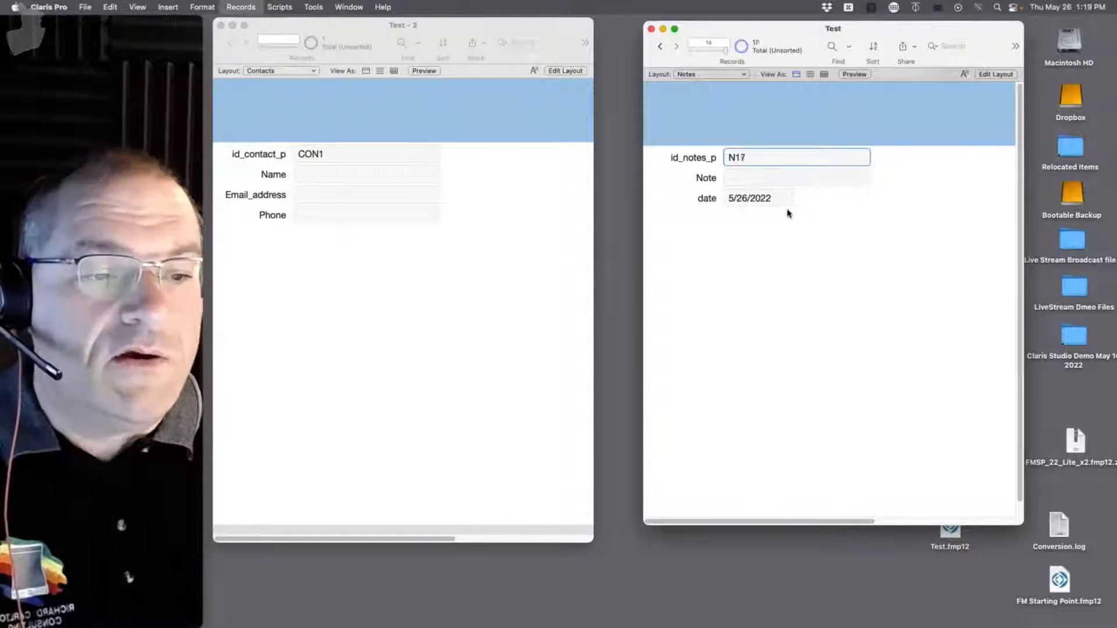
pyautogui.press('super+n')
pyautogui.press('super+n')
pyautogui.press('super+n')
pyautogui.press('super+n')
pyautogui.press('super+n')
pyautogui.press('super+n')
pyautogui.press('super+n')
pyautogui.press('super+n')
pyautogui.press('super+n')
pyautogui.press('super+n')
pyautogui.press('super+n')
pyautogui.press('super+n')
pyautogui.press('super+n')
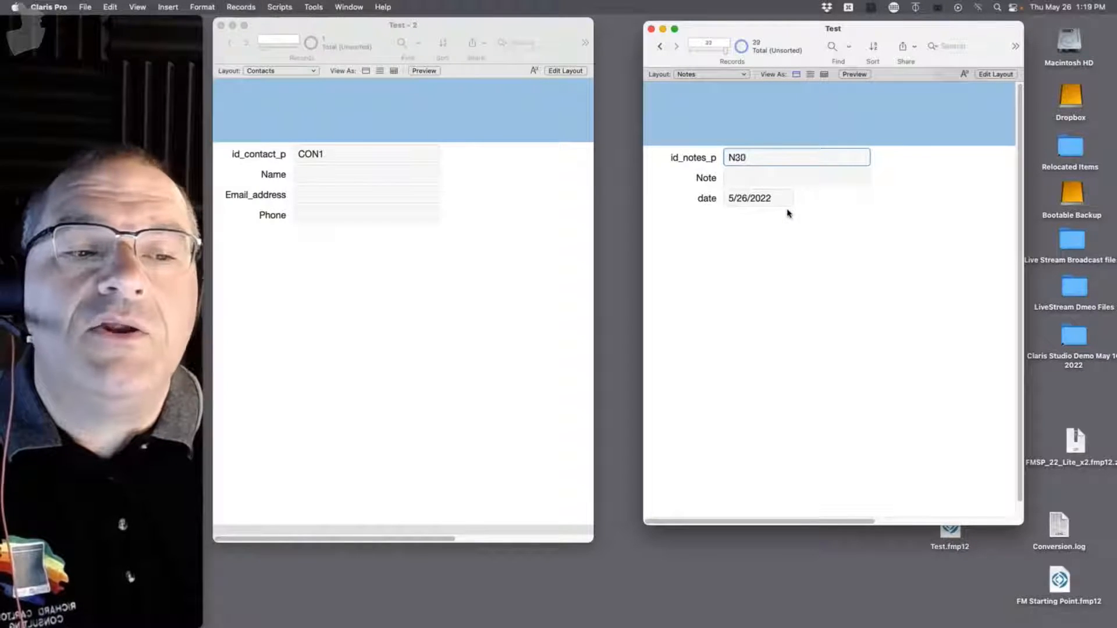
pyautogui.press('super+n')
pyautogui.press('super+n')
pyautogui.press('super+n')
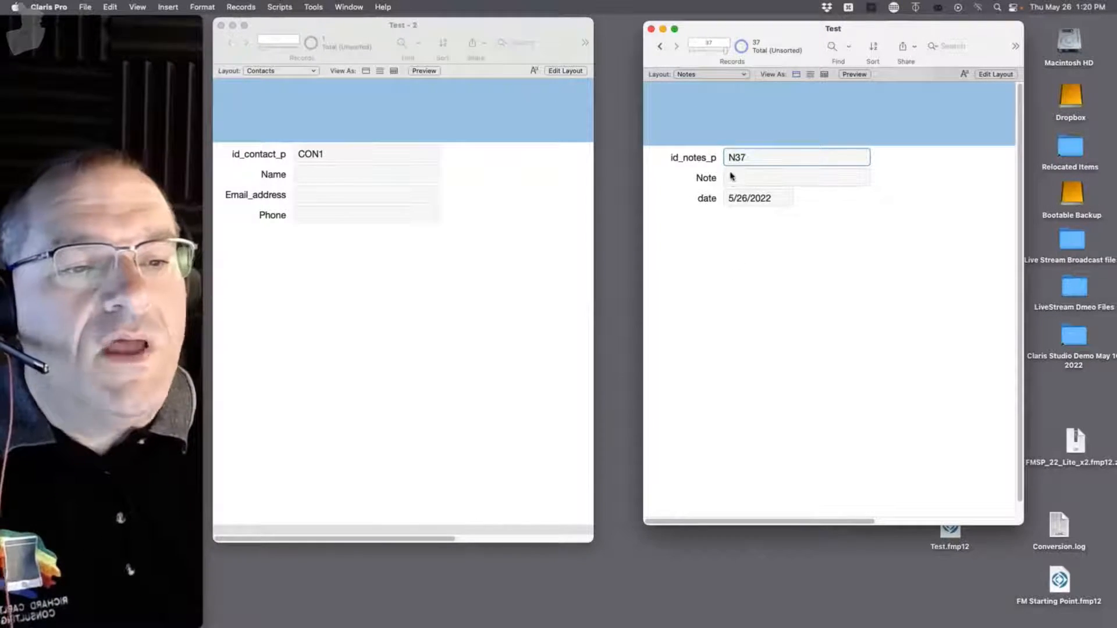
# Show the Notes records as a list, delete the layout's top navigation part and shrink the body to just below the date field.
pyautogui.click(818, 226)
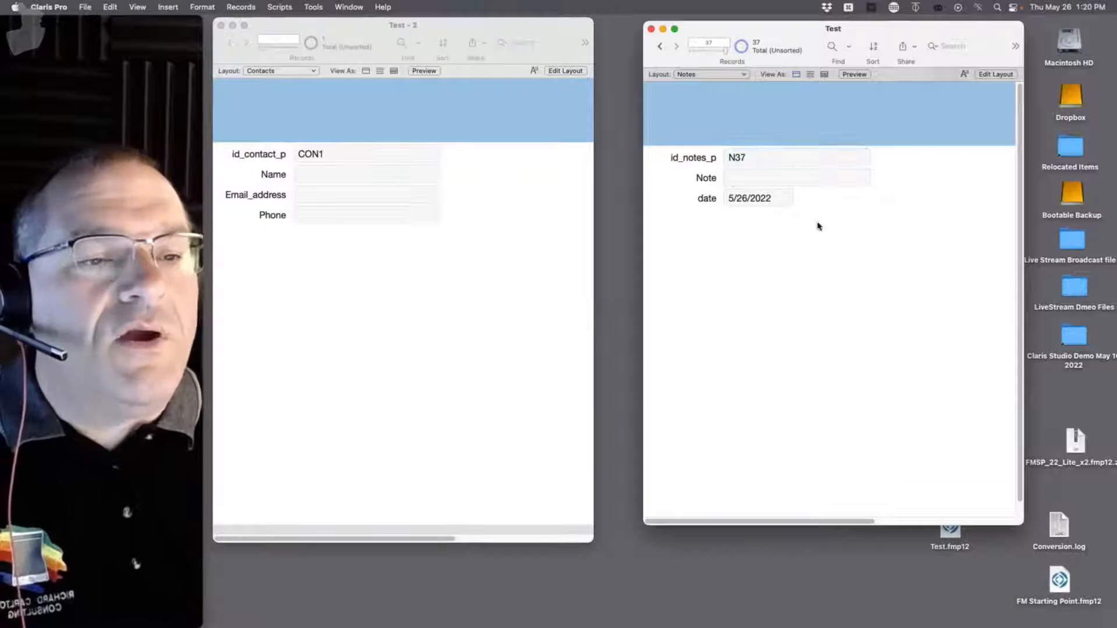
pyautogui.click(811, 75)
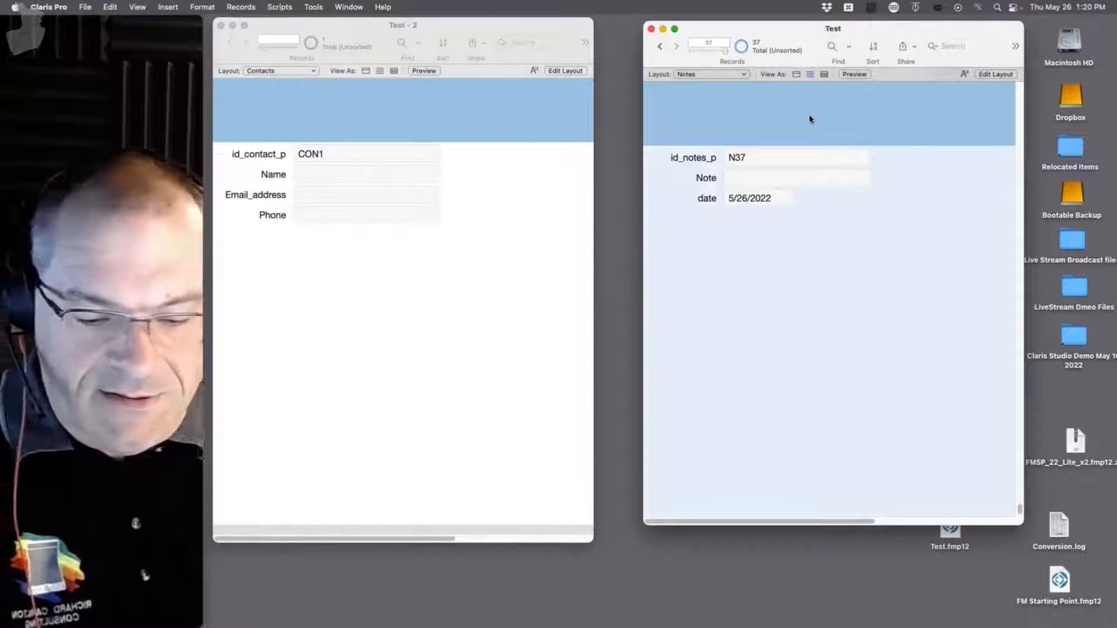
pyautogui.press('super+l')
pyautogui.click(649, 114)
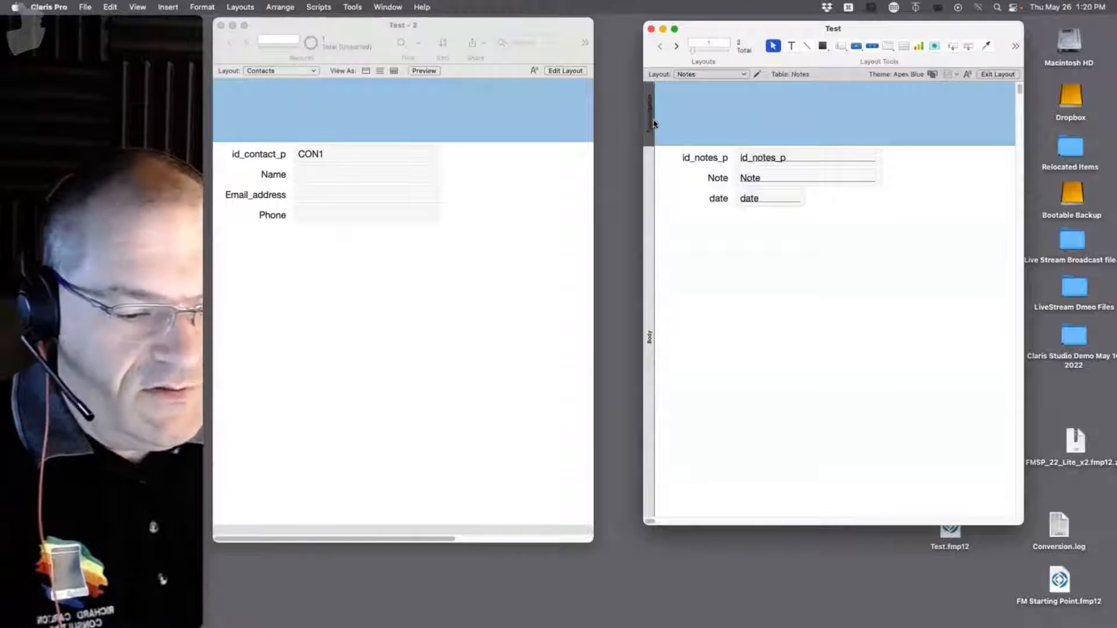
pyautogui.press('Delete')
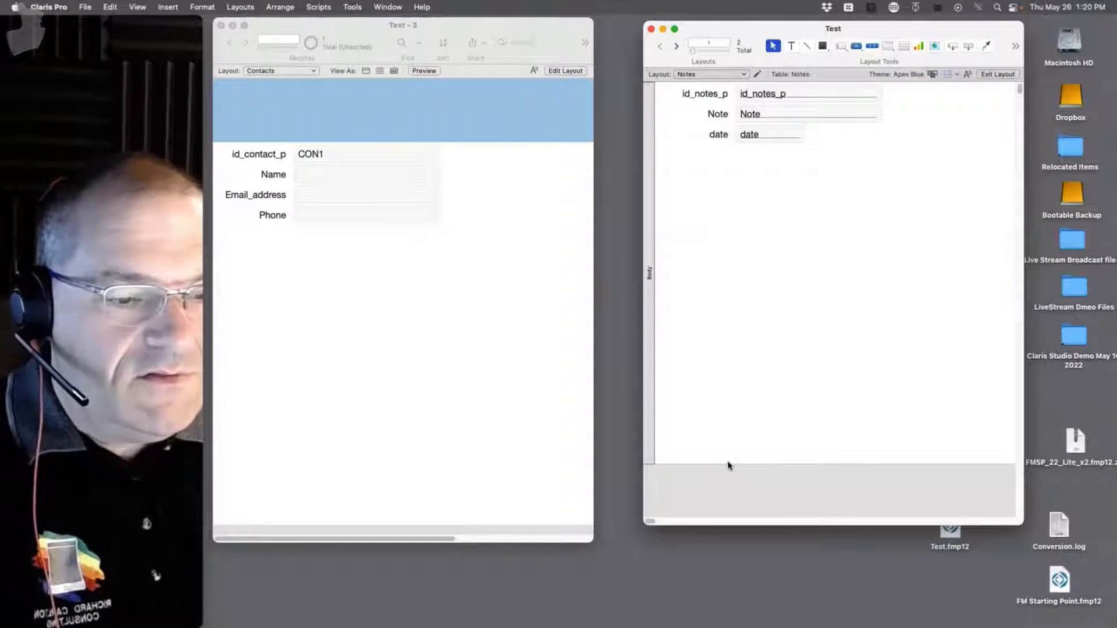
pyautogui.moveTo(727, 464); pyautogui.dragTo(730, 153)
# Widen the Note field across most of the Notes layout and review the records list in Browse mode up to N1.
pyautogui.click(868, 116)
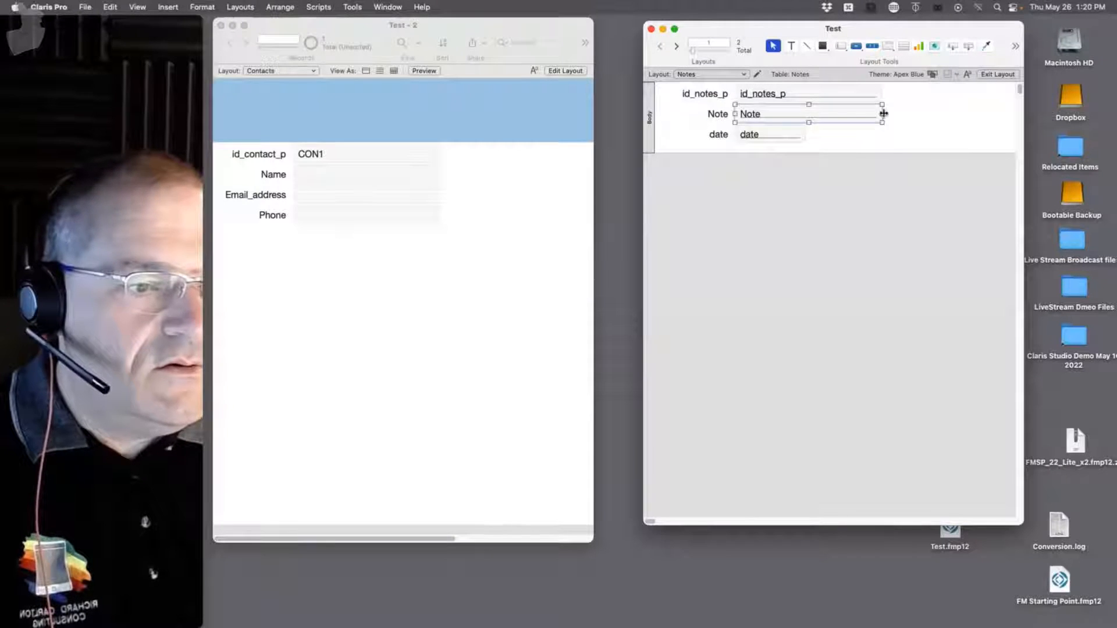
pyautogui.moveTo(883, 114); pyautogui.dragTo(979, 114)
pyautogui.press('super+b')
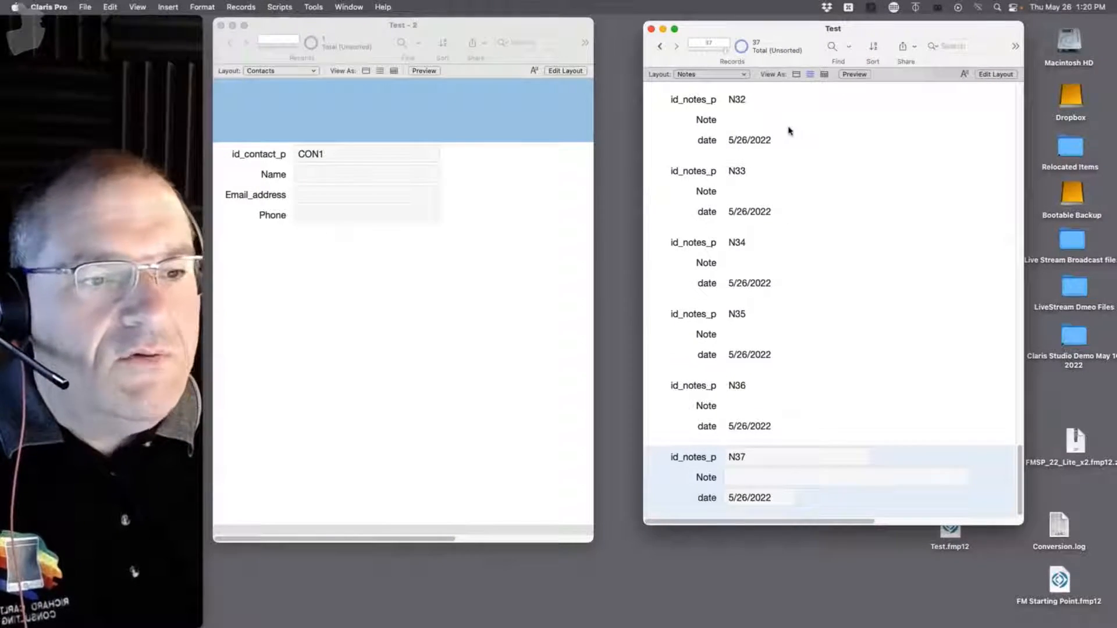
pyautogui.scroll(20, 789, 130)
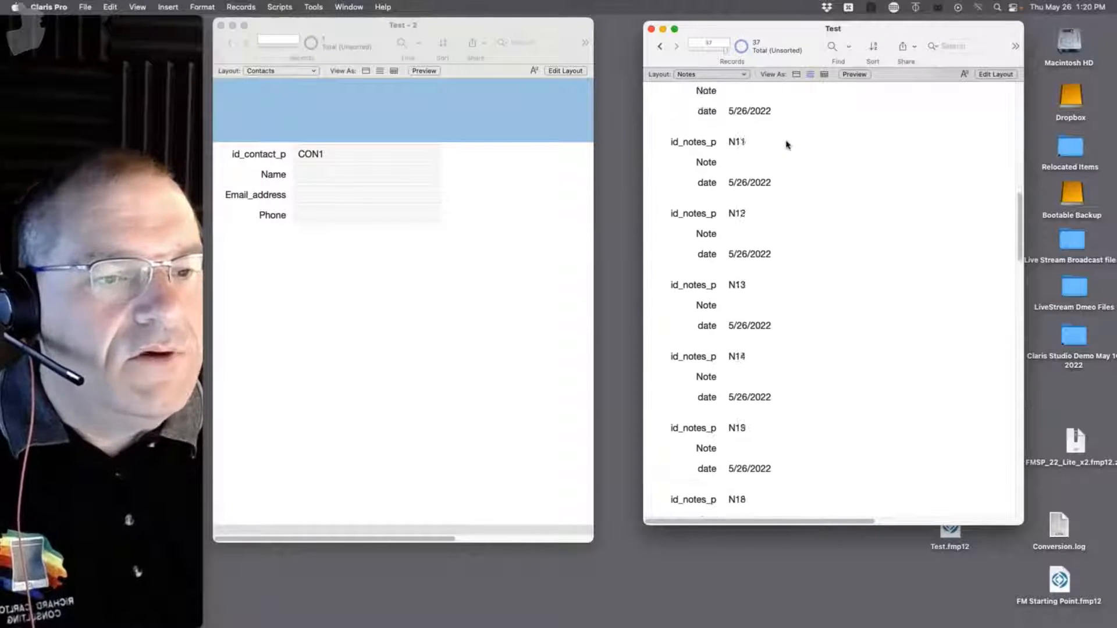
pyautogui.scroll(10, 787, 145)
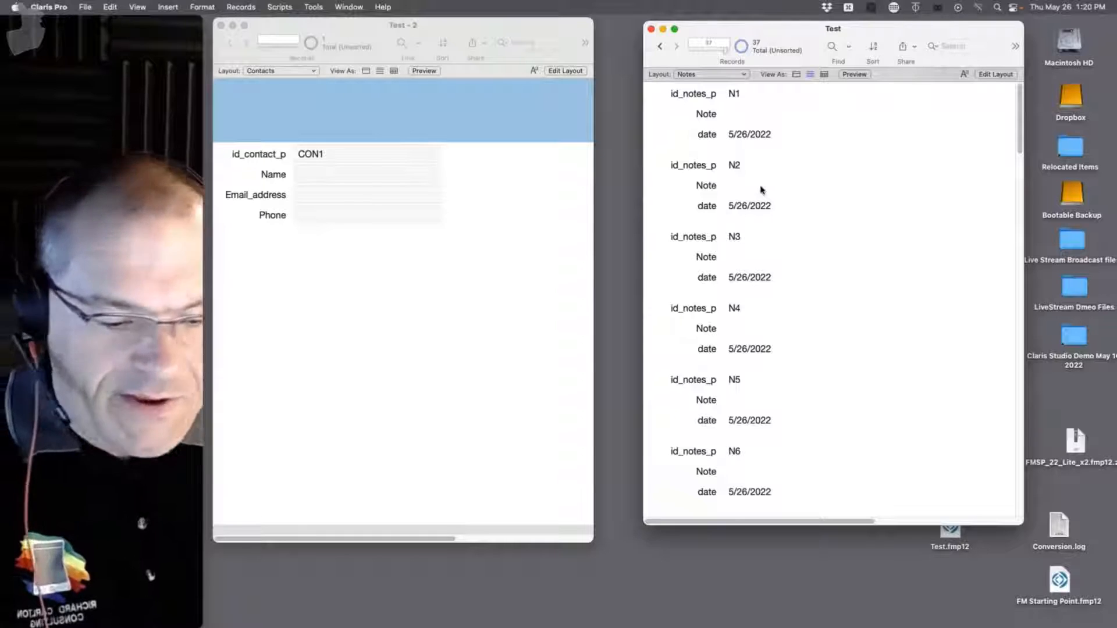
# Draw a horizontal separator line with thickness 10 along the bottom of the Notes layout body and return to Browse mode.
pyautogui.press('super+l')
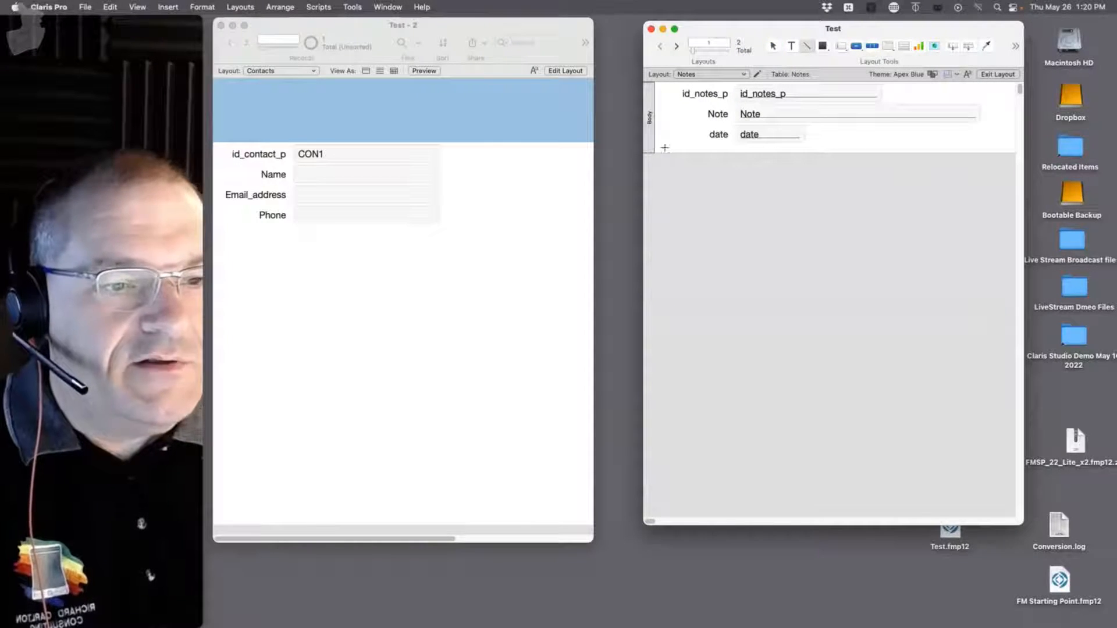
pyautogui.moveTo(662, 148); pyautogui.dragTo(1007, 146)
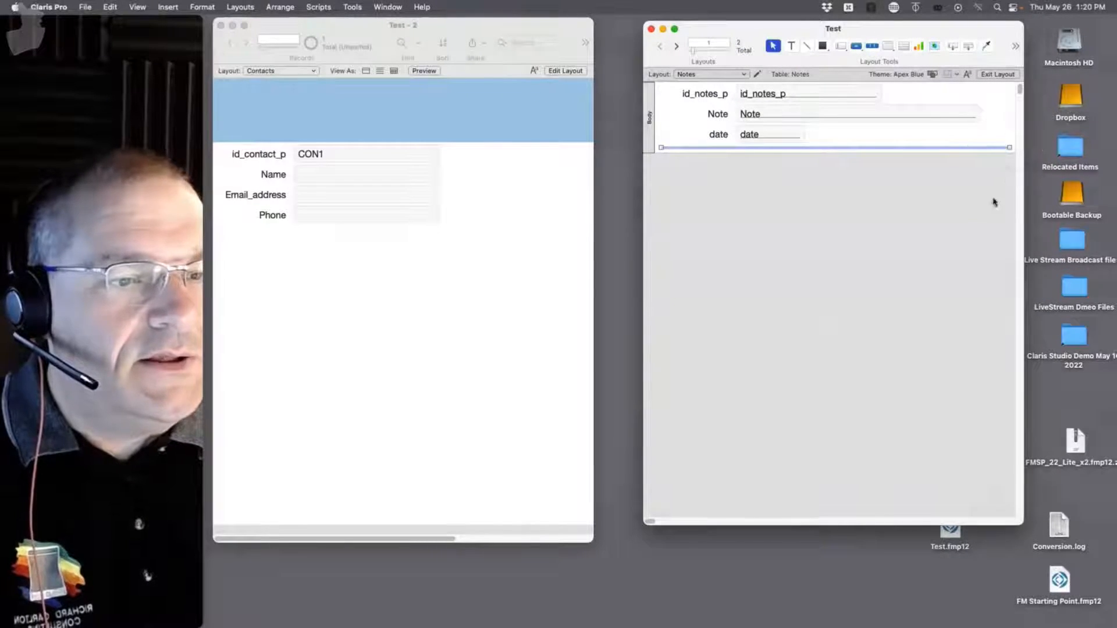
pyautogui.moveTo(918, 153); pyautogui.dragTo(961, 152)
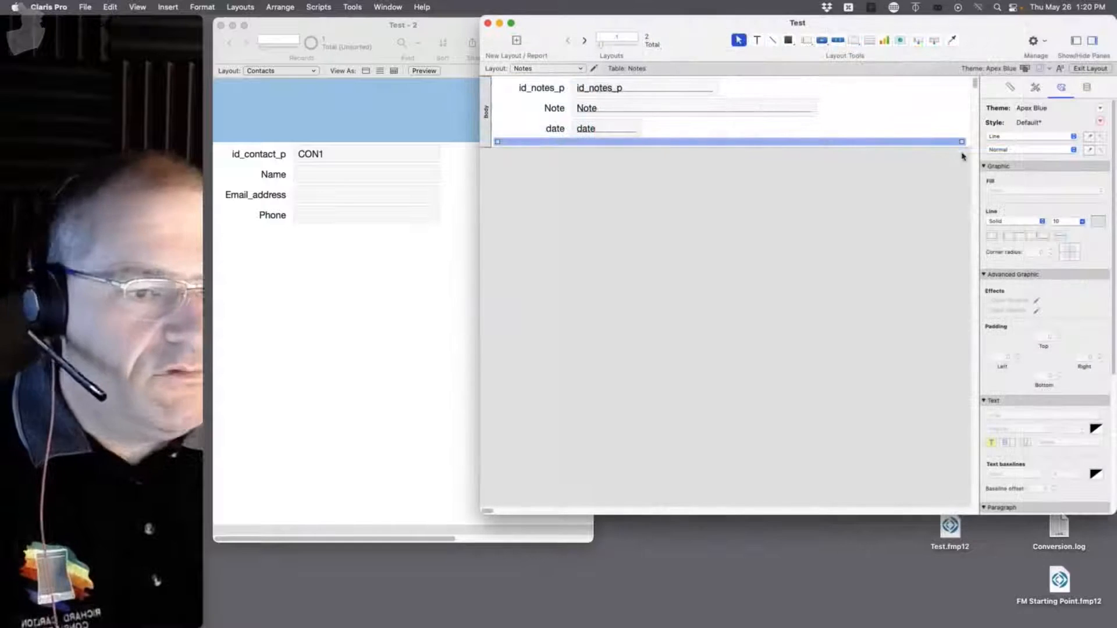
pyautogui.click(873, 230)
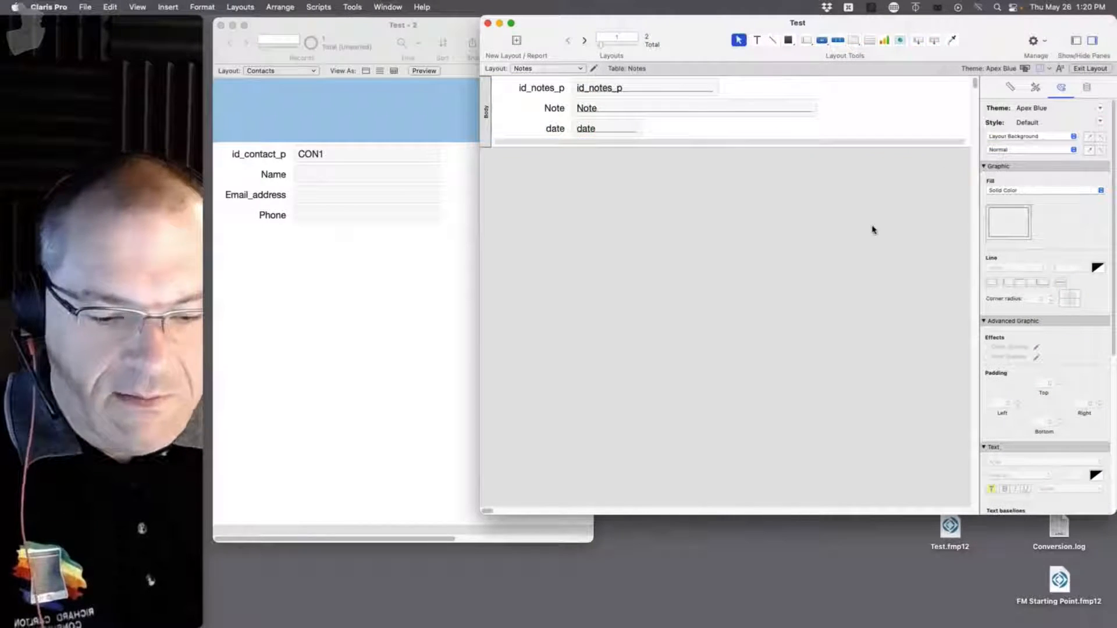
pyautogui.press('super+b')
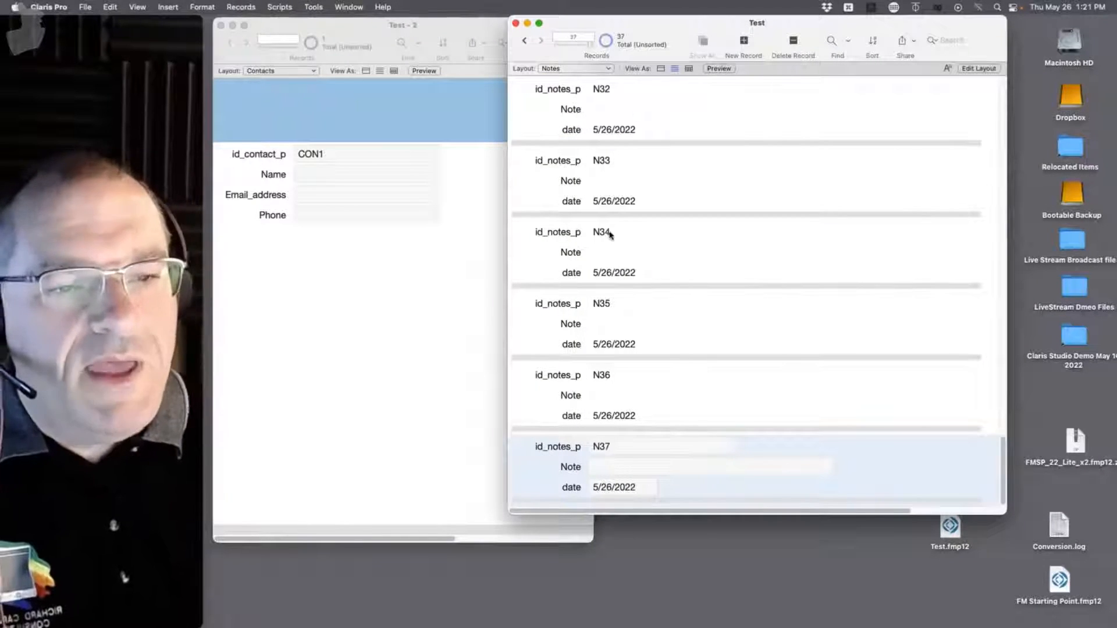
# Bring the Notes list back to record N1, place the Test window beside Test - 2 and enter N1's Note field.
pyautogui.scroll(5, 609, 233)
pyautogui.moveTo(999, 409); pyautogui.dragTo(737, 115)
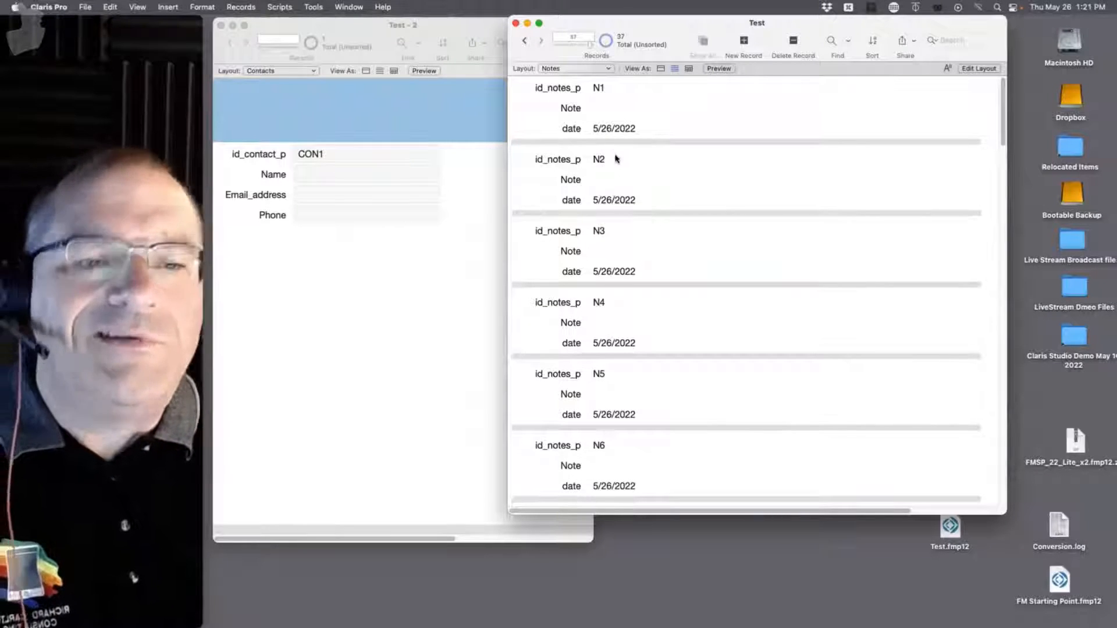
pyautogui.moveTo(751, 33); pyautogui.dragTo(849, 41)
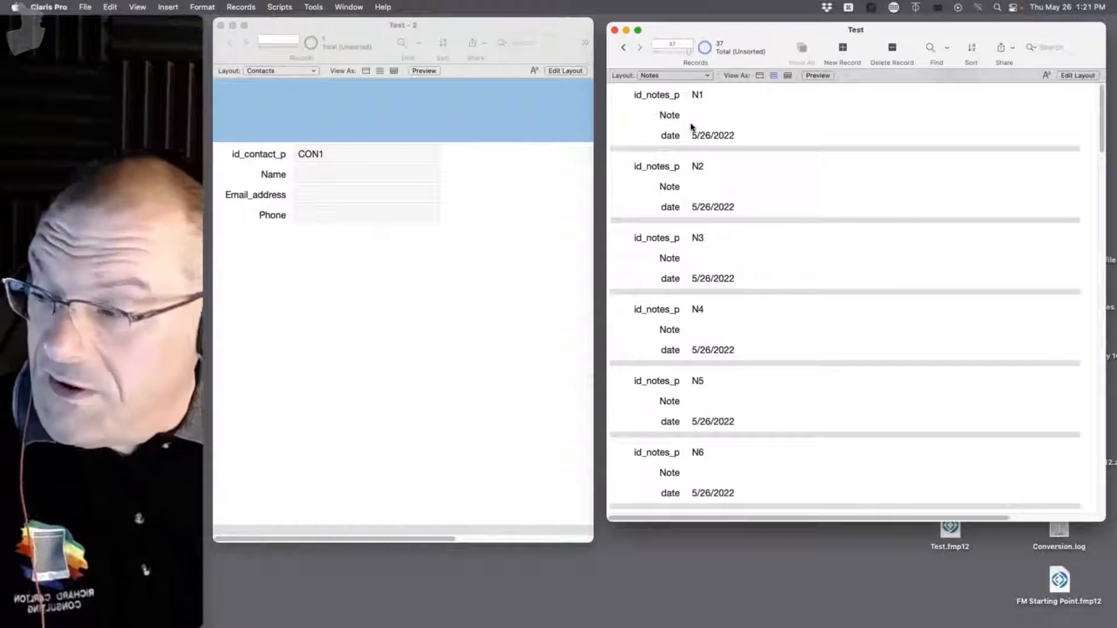
pyautogui.click(798, 123)
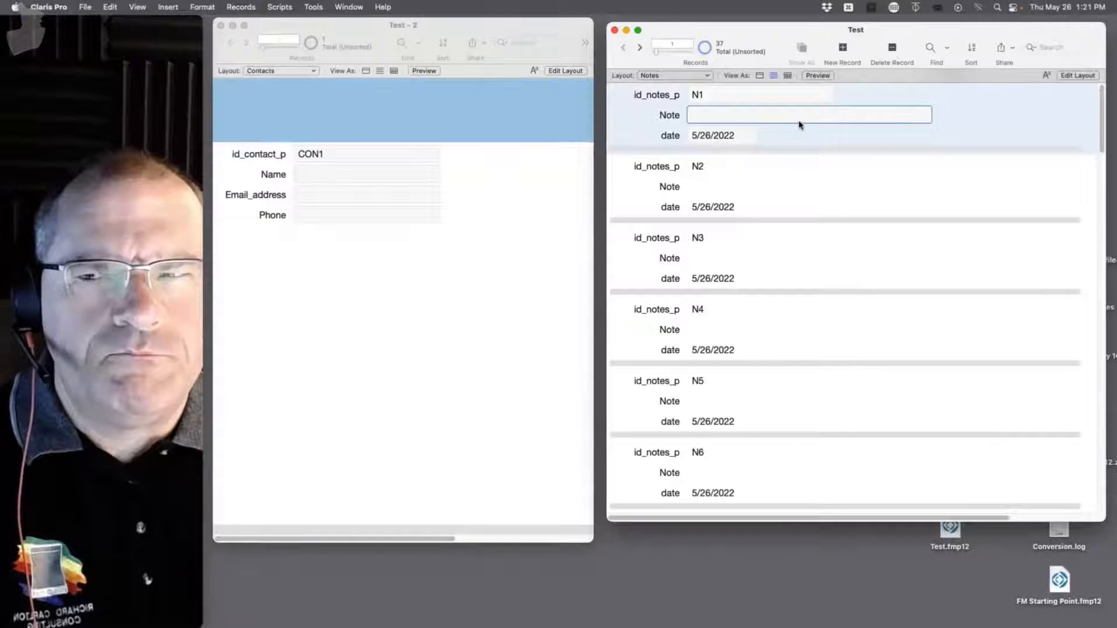
# Open the database's relationships graph and move the dialog down so the Contacts and Notes records remain visible above it.
pyautogui.press('super+shift+d')
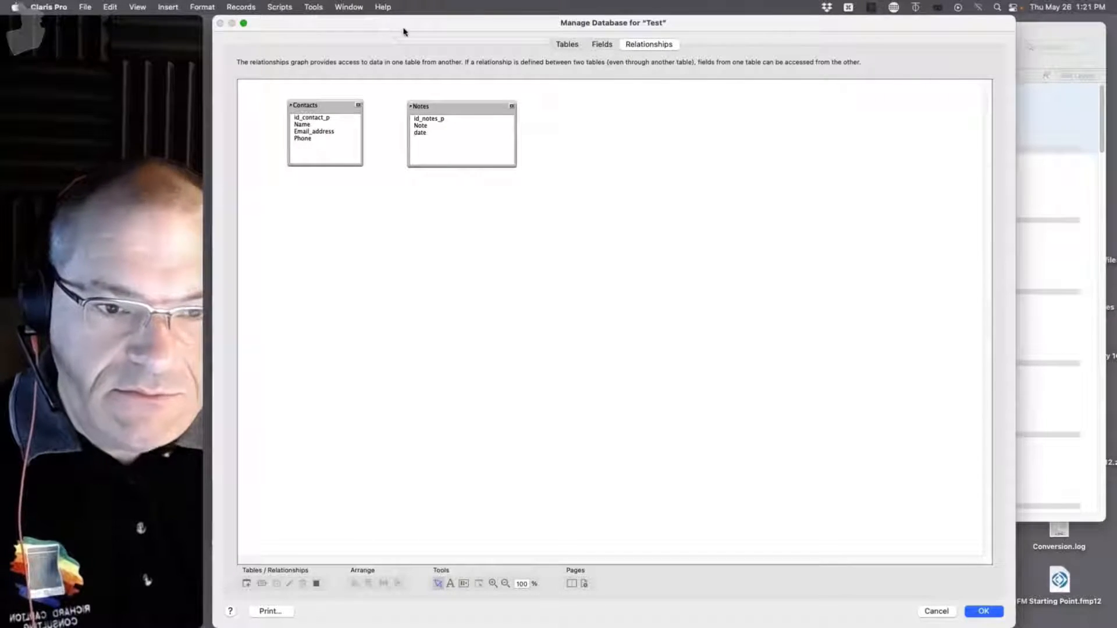
pyautogui.moveTo(403, 31); pyautogui.dragTo(458, 385)
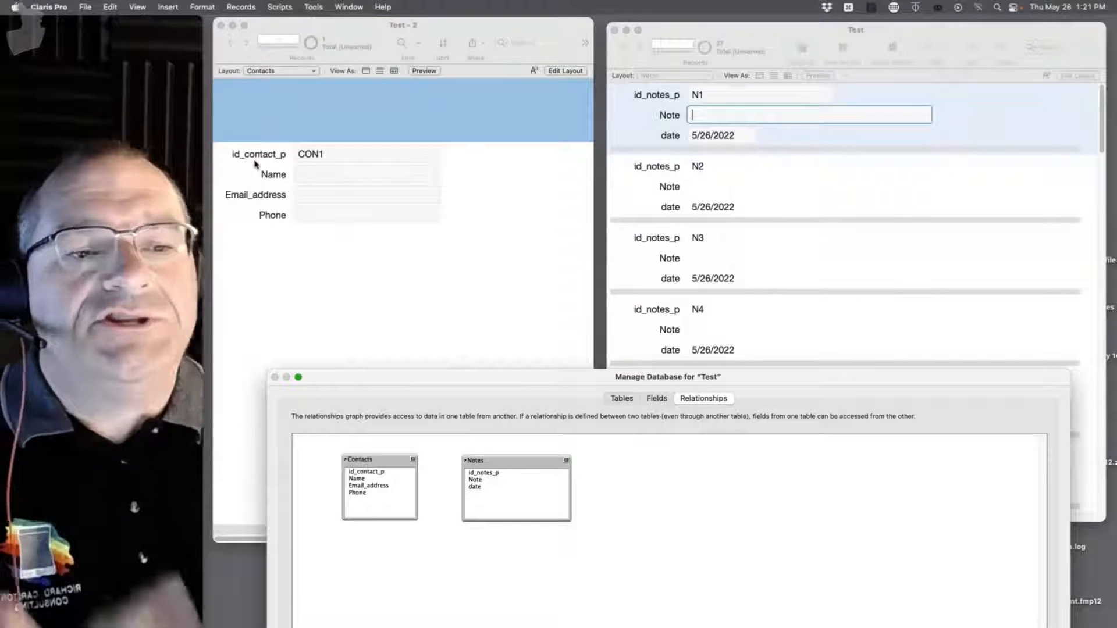
pyautogui.moveTo(496, 379); pyautogui.dragTo(480, 254)
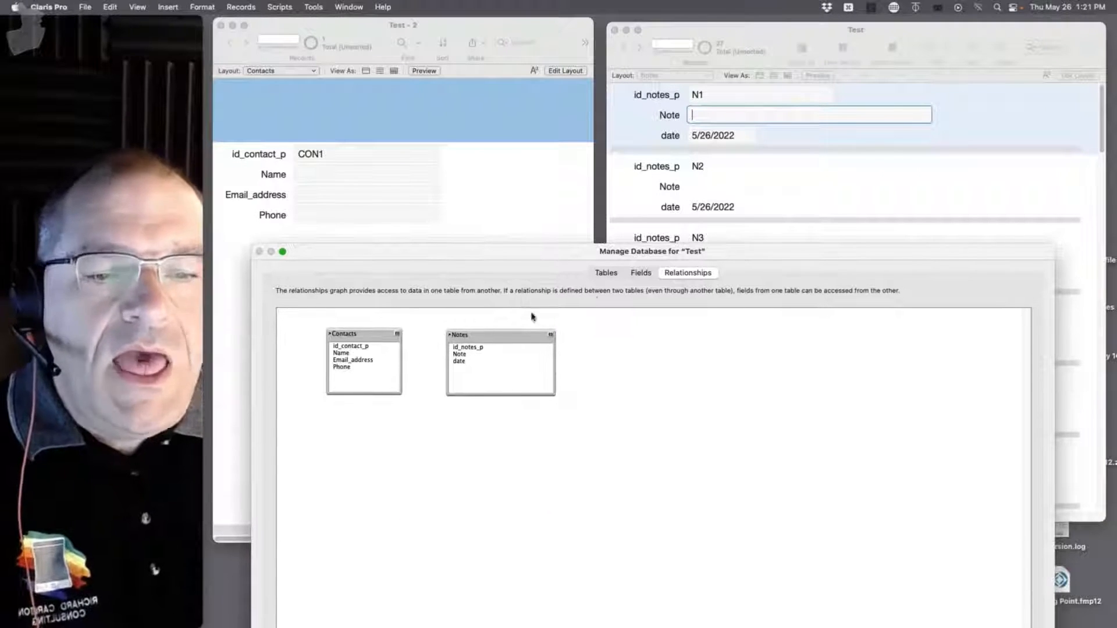
# Open the Notes table's field definitions, then shrink and reposition the Manage Database dialog so its field controls fit on screen.
pyautogui.click(604, 274)
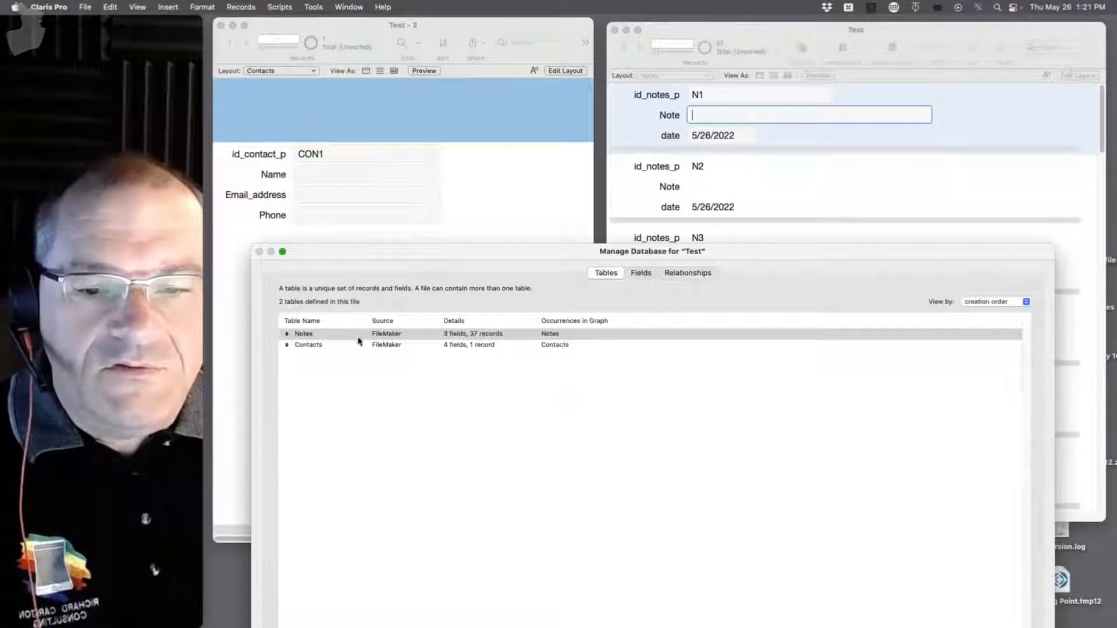
pyautogui.doubleClick(314, 335)
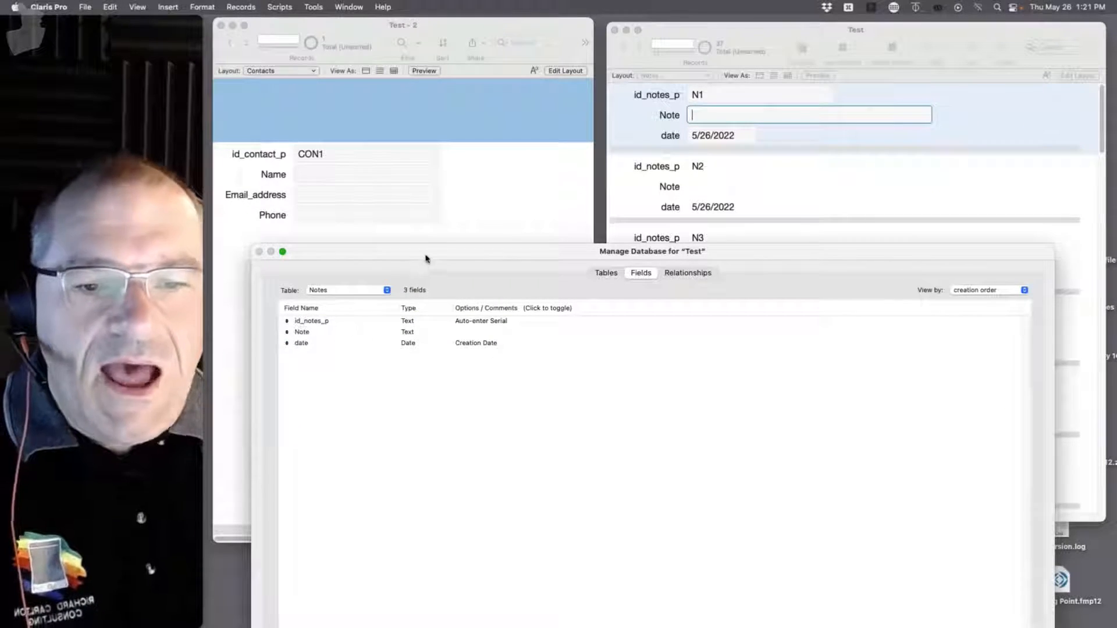
pyautogui.moveTo(425, 259); pyautogui.dragTo(433, 17)
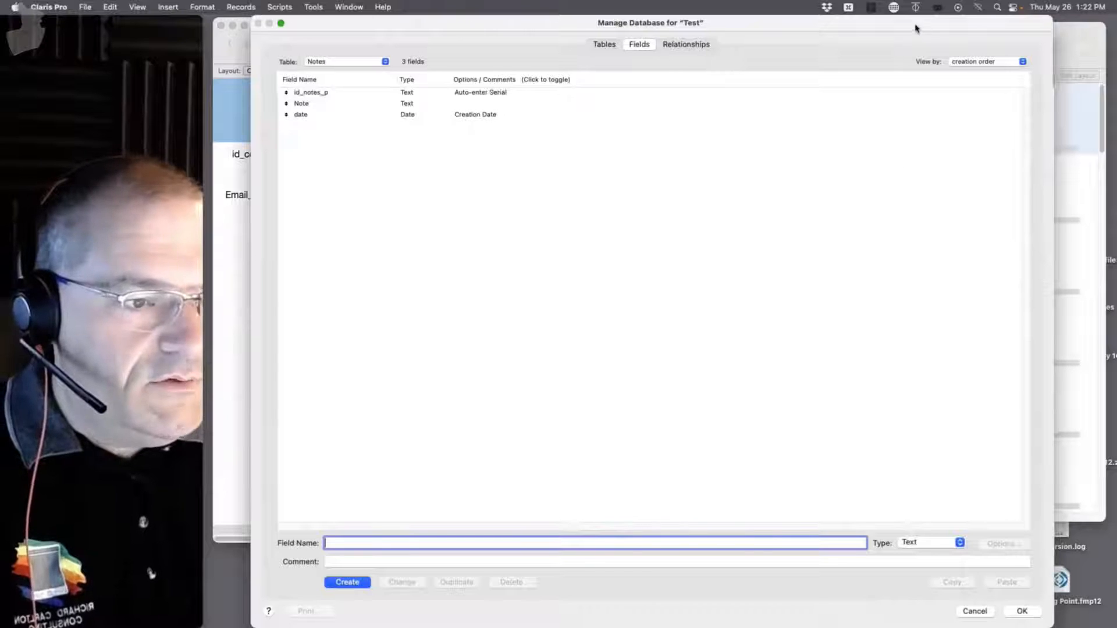
pyautogui.moveTo(915, 26); pyautogui.dragTo(830, 23)
pyautogui.moveTo(963, 625); pyautogui.dragTo(866, 515)
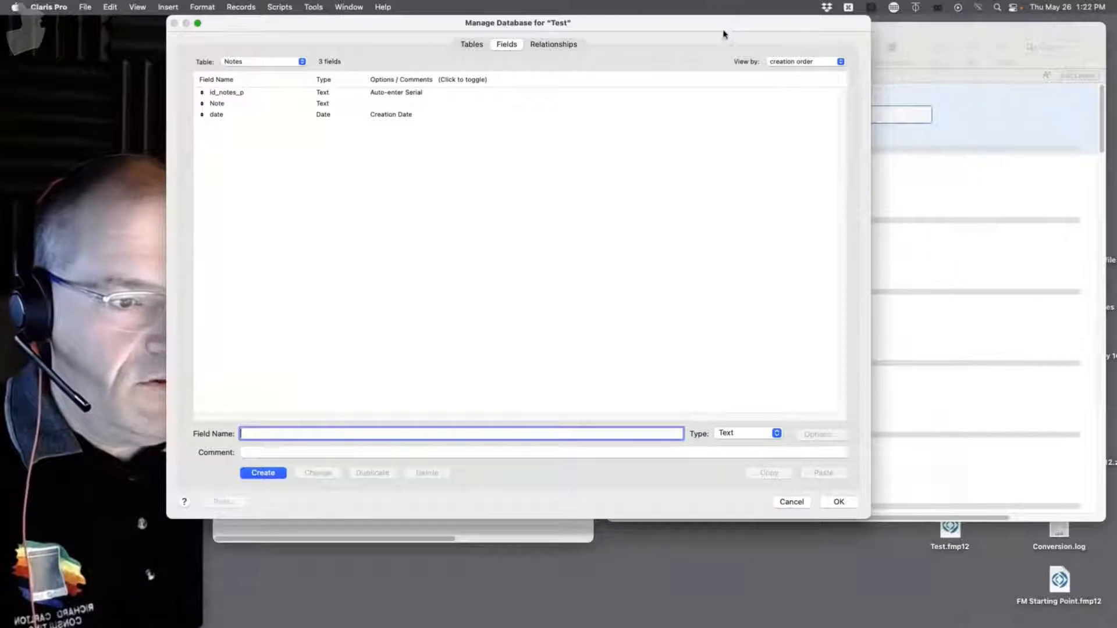
pyautogui.moveTo(724, 34); pyautogui.dragTo(847, 51)
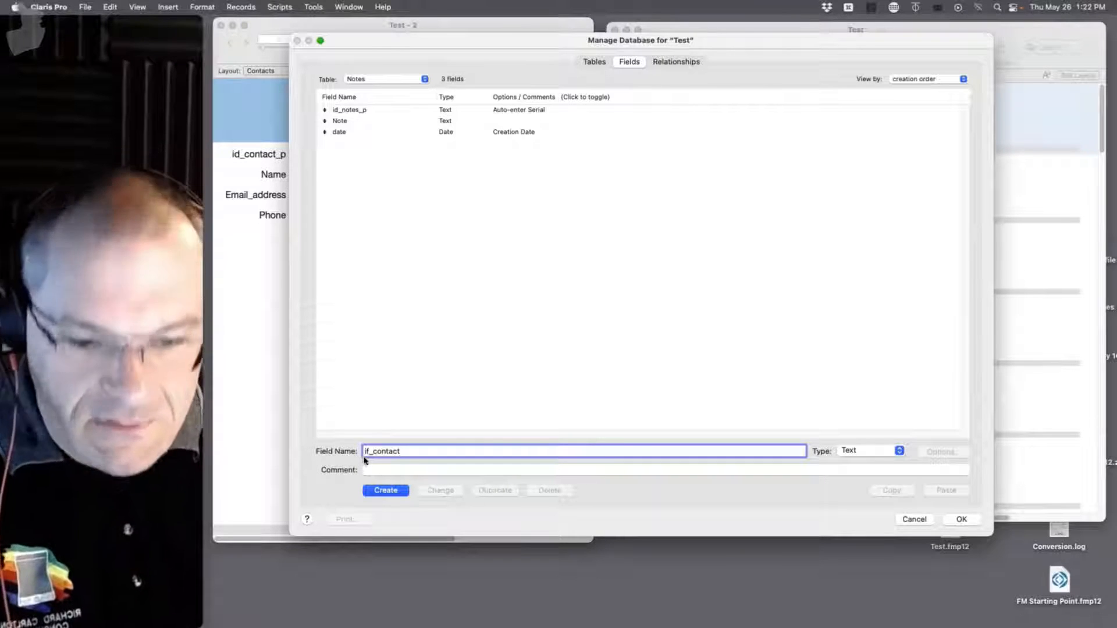
# Create a text field named id_contact_ƒ in the Notes table and save the database changes.
pyautogui.moveTo(366, 451); pyautogui.dragTo(369, 451)
pyautogui.write('d')
pyautogui.click(426, 452)
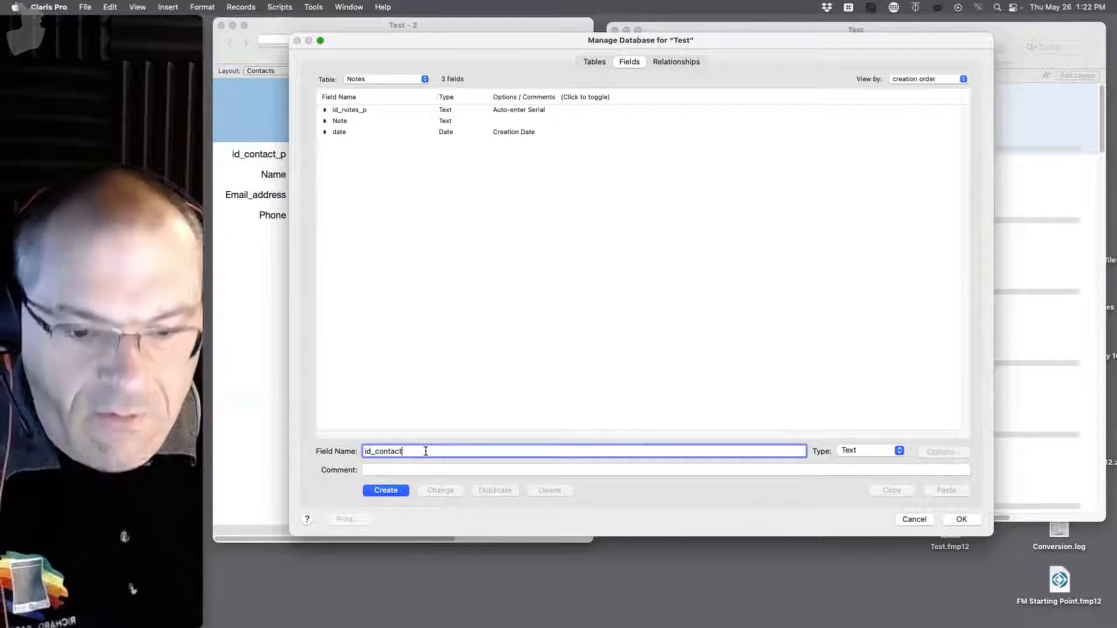
pyautogui.write('_')
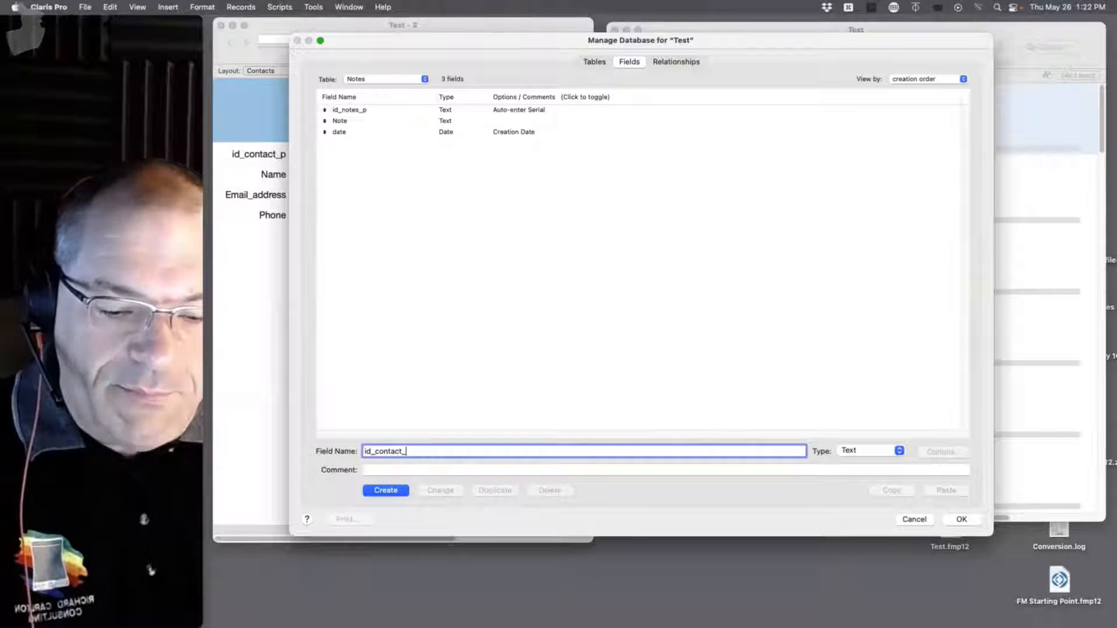
pyautogui.write('f')
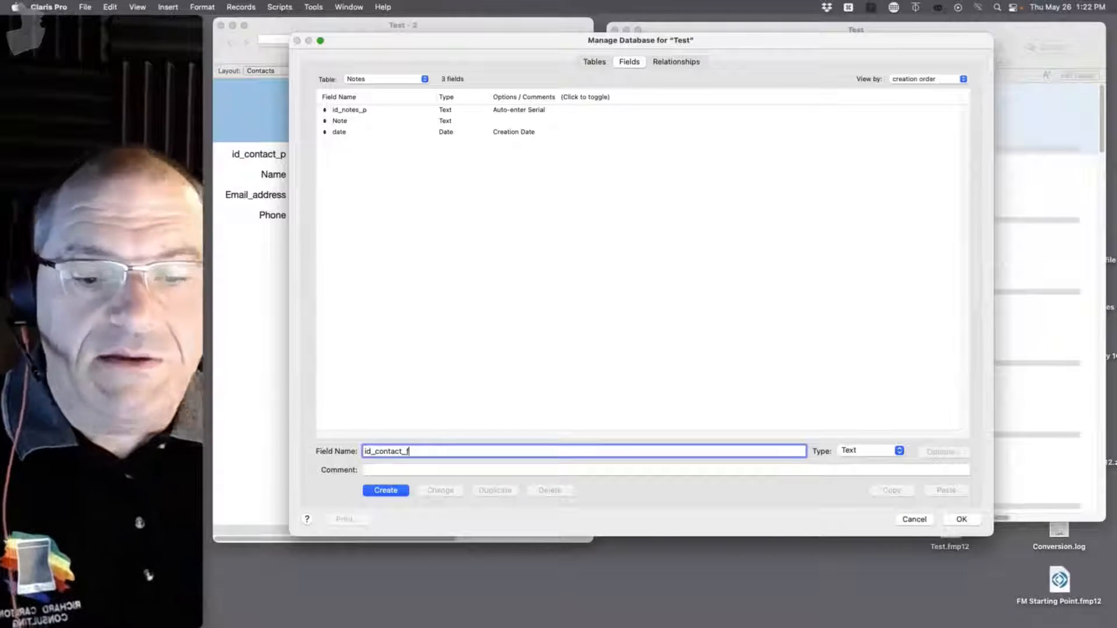
pyautogui.click(385, 490)
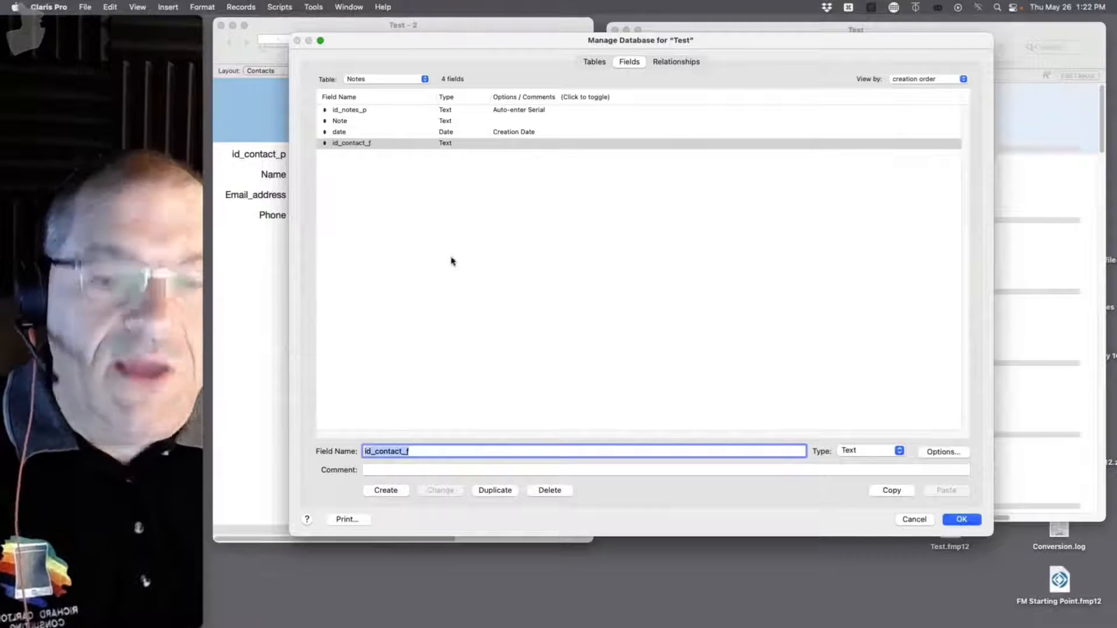
pyautogui.click(961, 518)
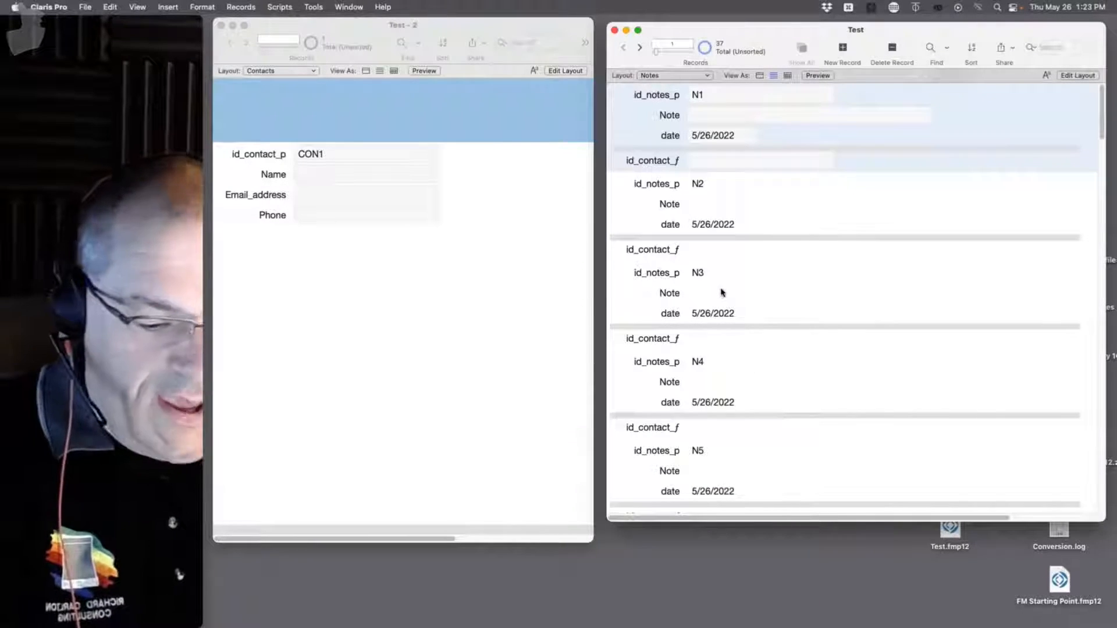
# Shorten the id_notes_p field on the Notes layout to about half its width.
pyautogui.press('super+l')
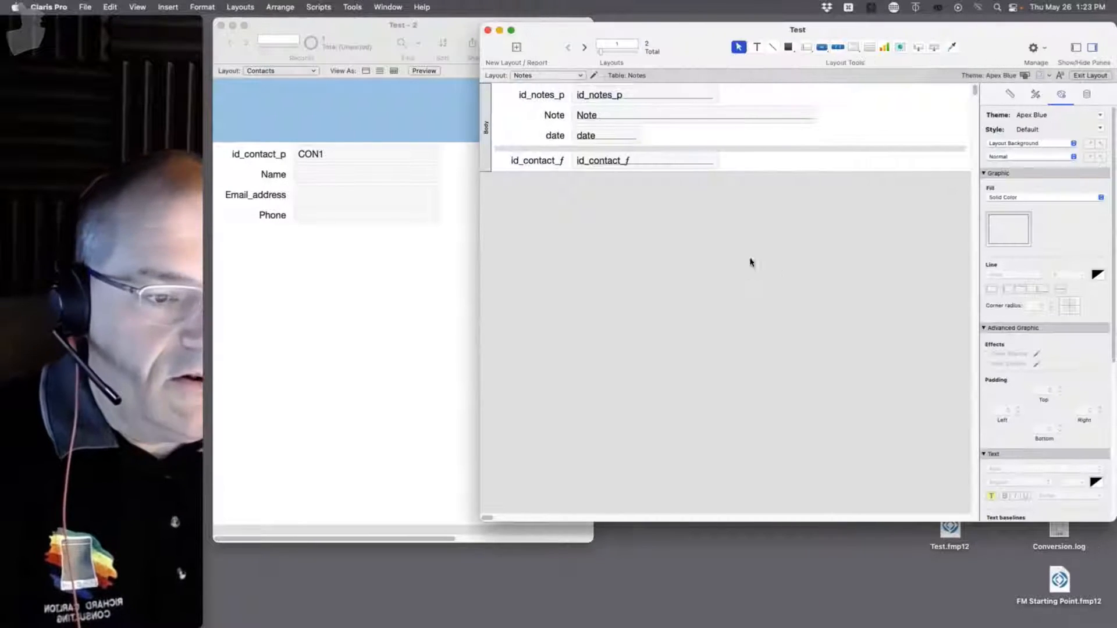
pyautogui.click(622, 94)
pyautogui.moveTo(718, 96); pyautogui.dragTo(644, 95)
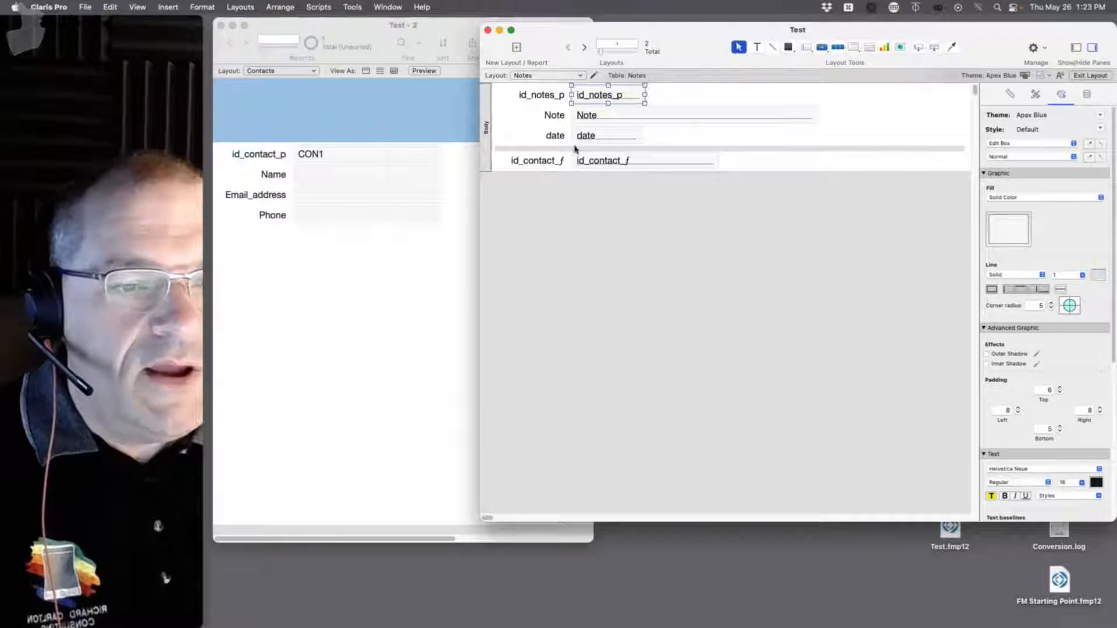
# Move the id_contact_ƒ field and its label onto the same row as id_notes_p, beside that field.
pyautogui.keyDown('shift'); pyautogui.click(564, 163); pyautogui.keyUp('shift')
pyautogui.moveTo(626, 163); pyautogui.dragTo(725, 94)
pyautogui.press('super+z')
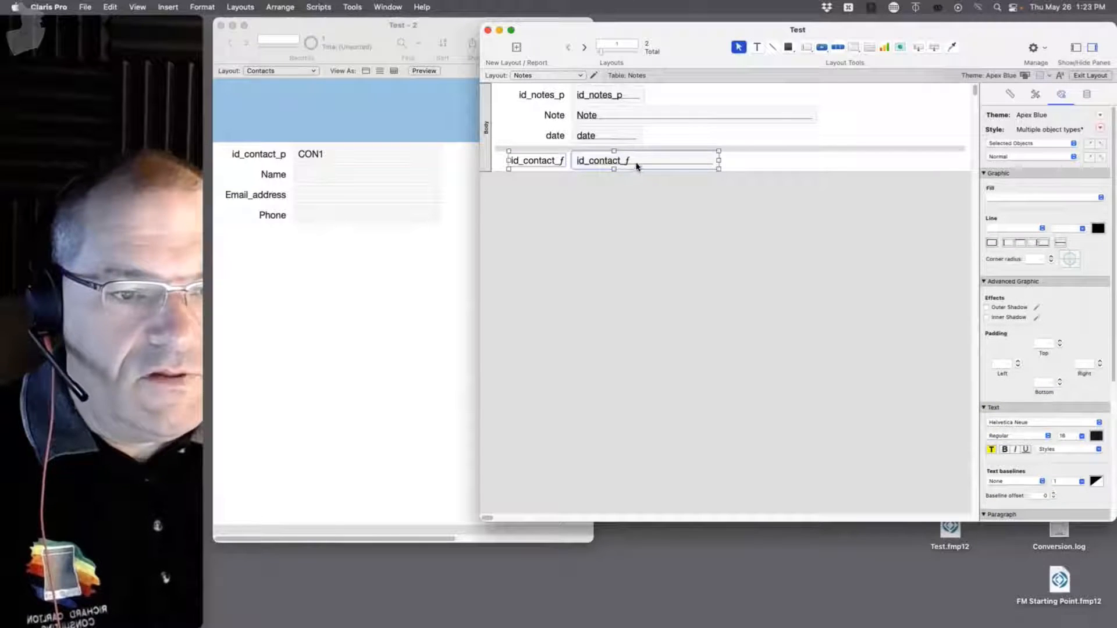
pyautogui.moveTo(636, 164); pyautogui.dragTo(790, 89)
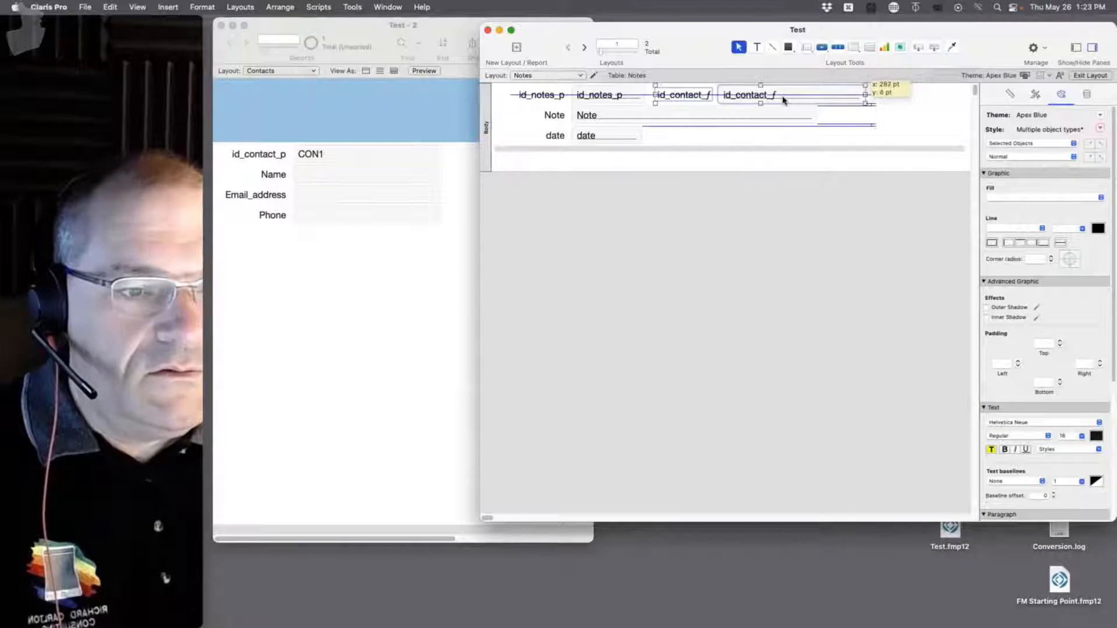
pyautogui.click(641, 192)
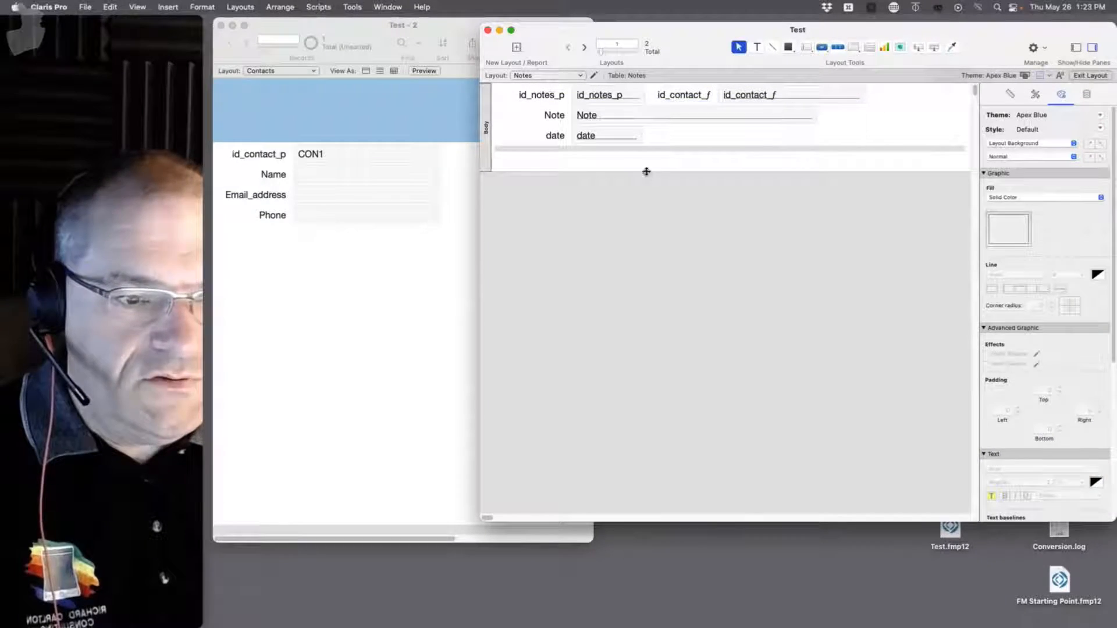
# Shrink the Notes layout body to just below the separator line and check the records list in Browse mode.
pyautogui.moveTo(646, 171); pyautogui.dragTo(650, 155)
pyautogui.press('super+b')
pyautogui.scroll(-5, 763, 306)
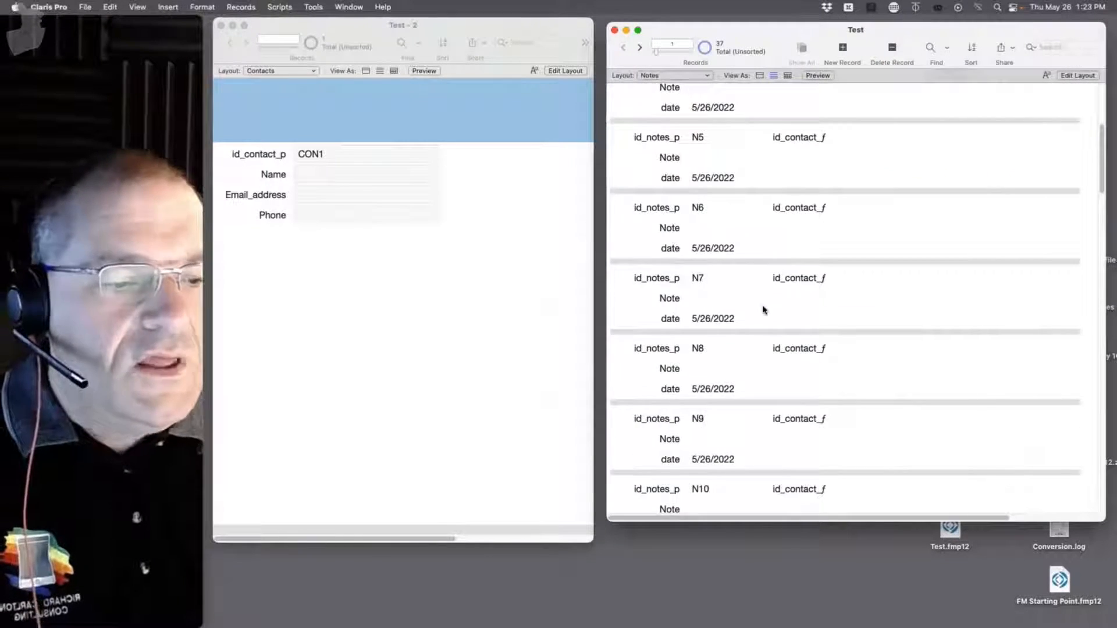
# Add twelve new records to the Notes table, up to N49.
pyautogui.press('super+n')
pyautogui.press('super+n')
pyautogui.press('super+n')
pyautogui.press('super+n')
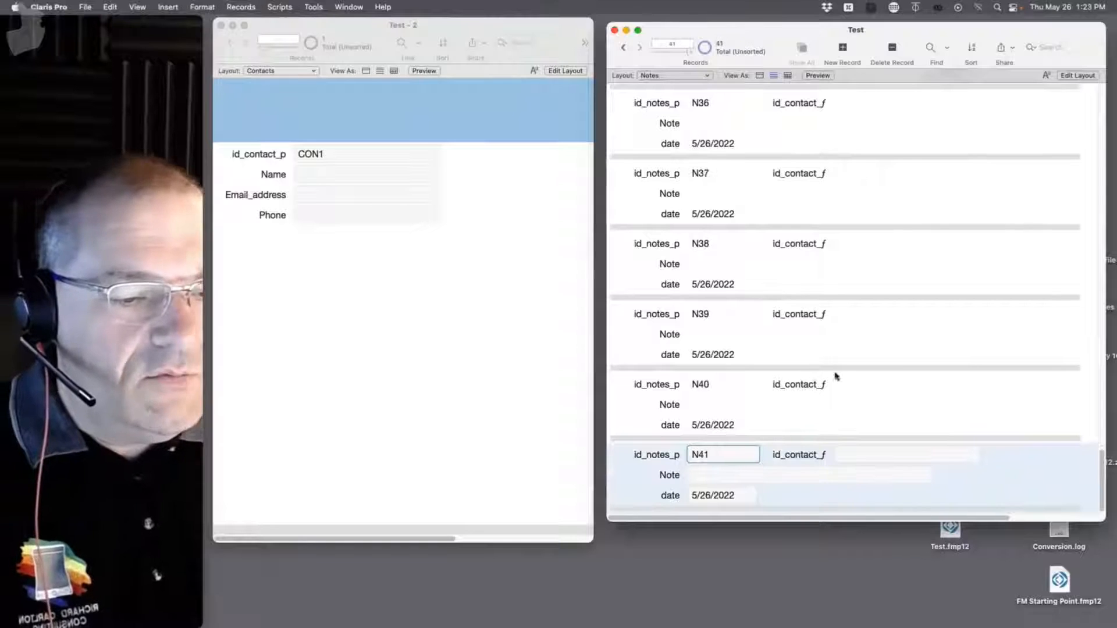
pyautogui.press('super+n')
pyautogui.press('super+n')
pyautogui.press('super+n')
pyautogui.press('super+n')
pyautogui.press('super+n')
pyautogui.press('super+n')
pyautogui.press('super+n')
pyautogui.press('super+n')
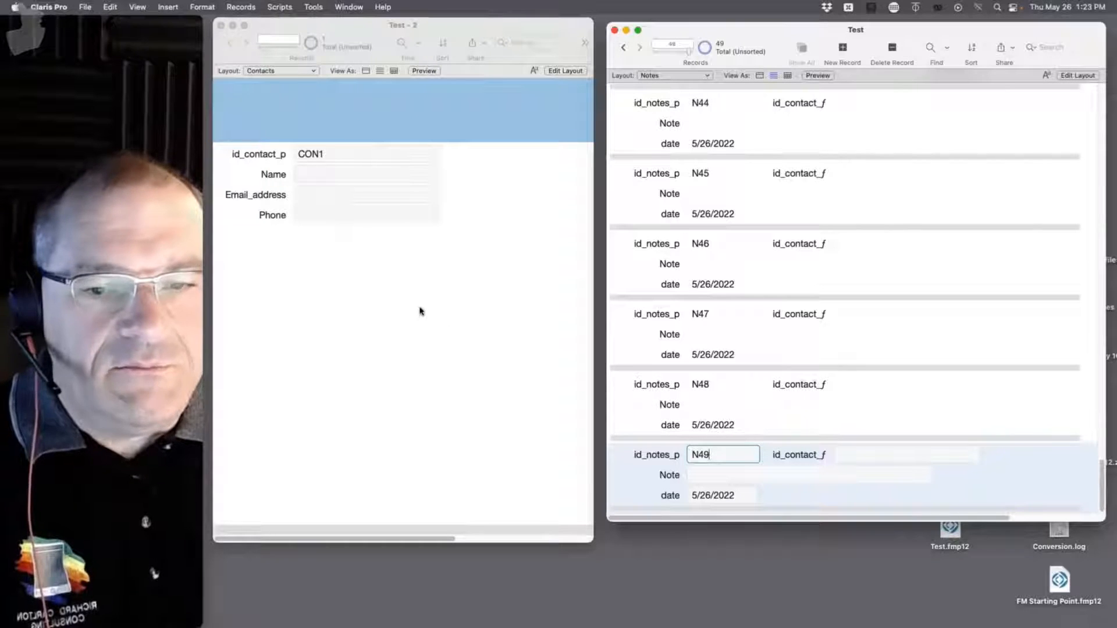
# Enter a first name in the Name field of the first contact record and commit the record.
pyautogui.click(309, 182)
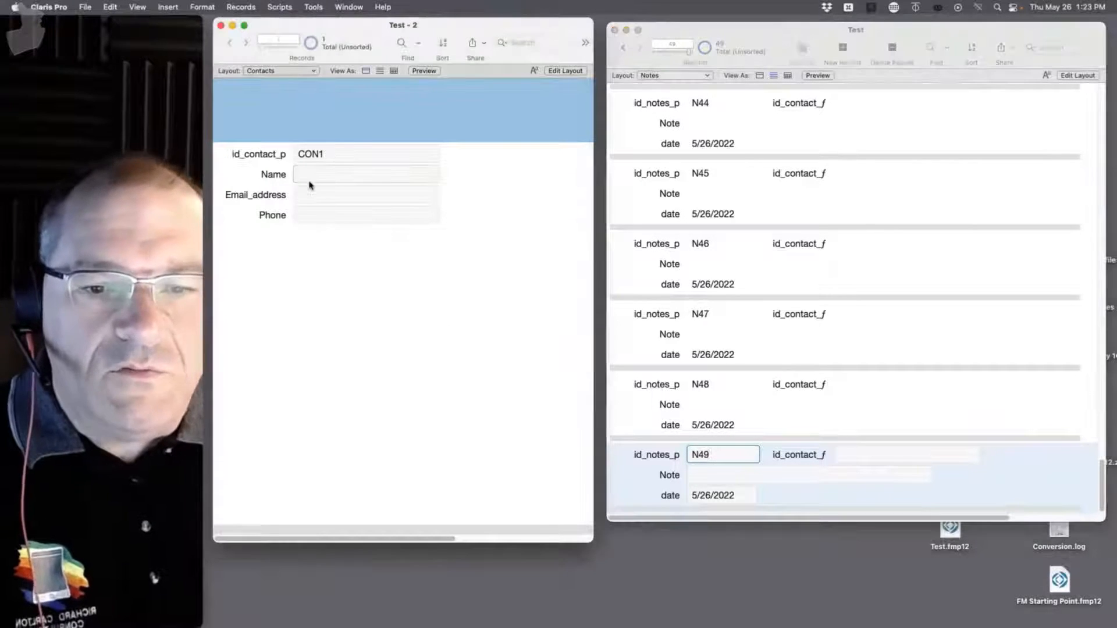
pyautogui.click(308, 176)
pyautogui.write('Brenda')
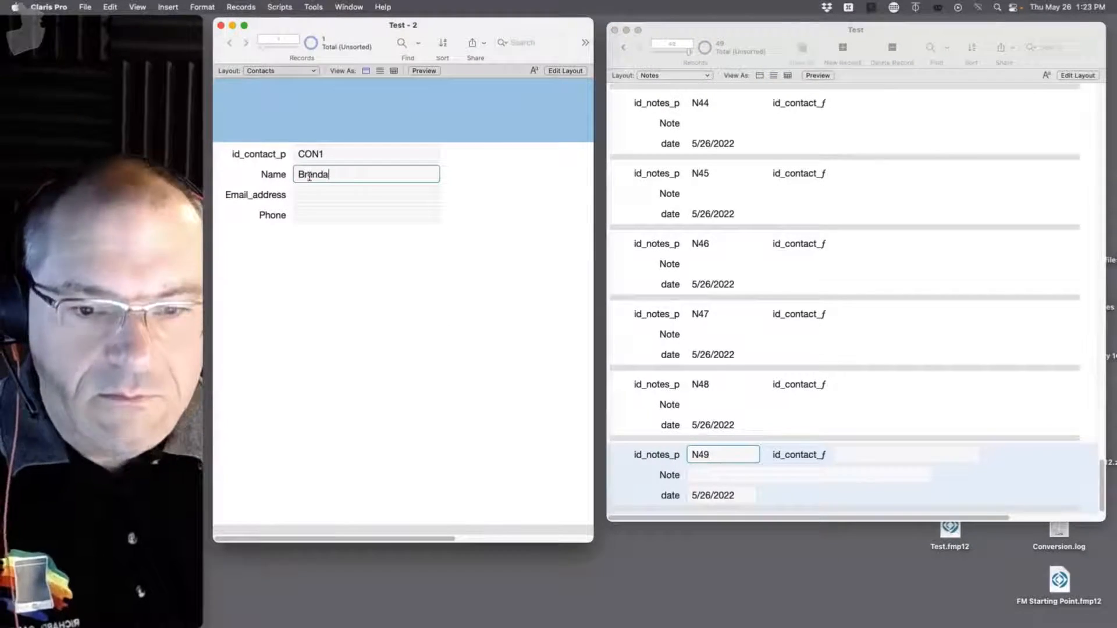
pyautogui.click(382, 302)
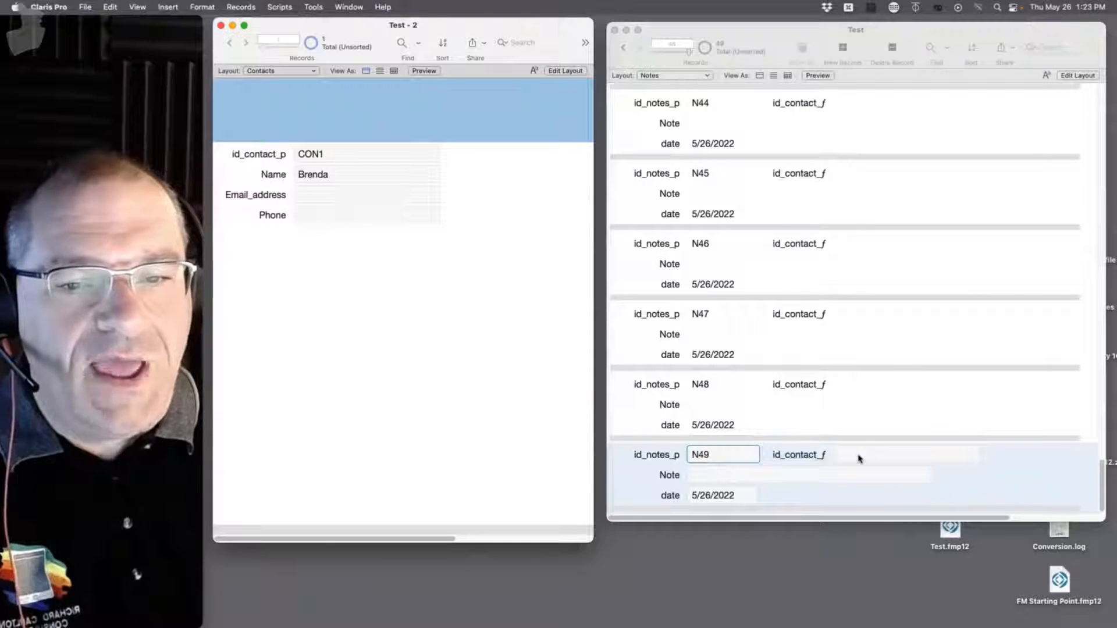
# Write a note in record N49 saying that the first contact was sent a Paypal for $100, and commit it.
pyautogui.click(785, 473)
pyautogui.click(781, 474)
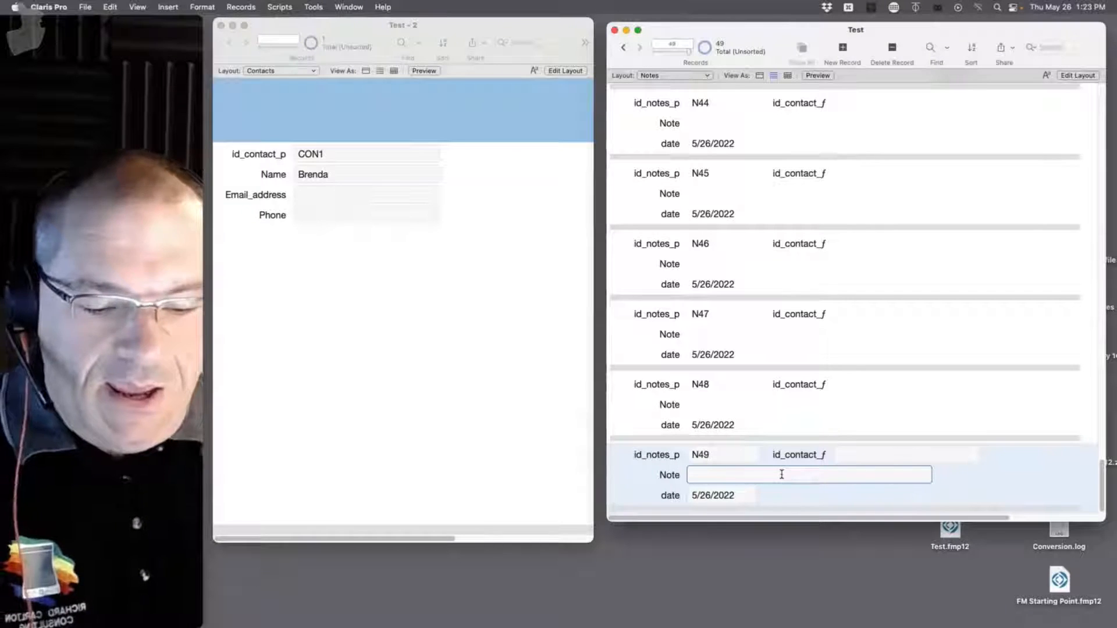
pyautogui.write('S')
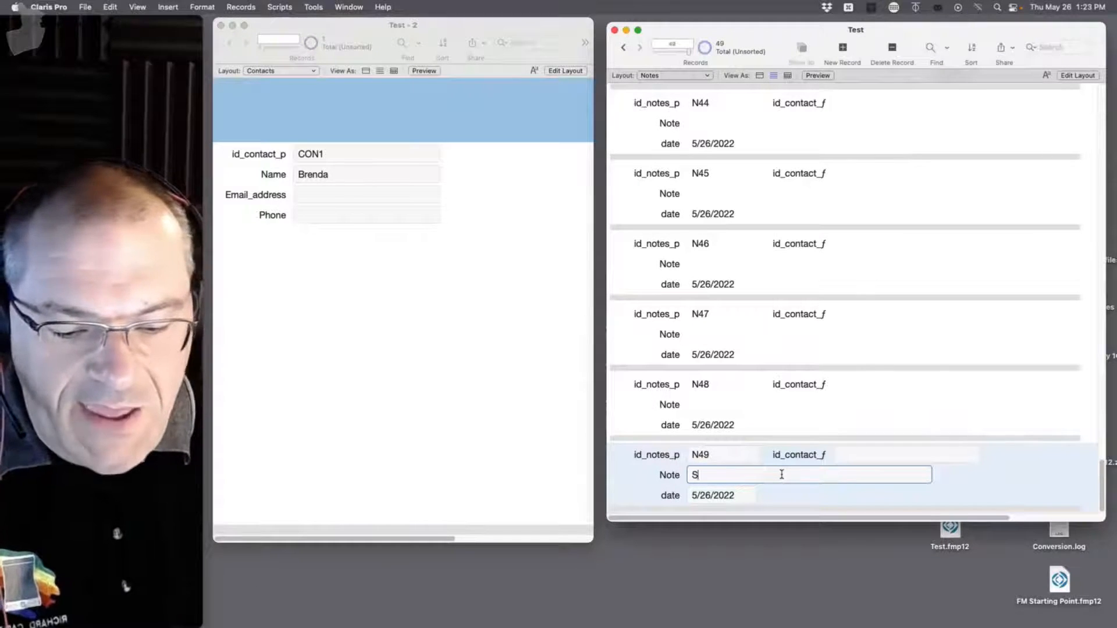
pyautogui.write('ent Brend')
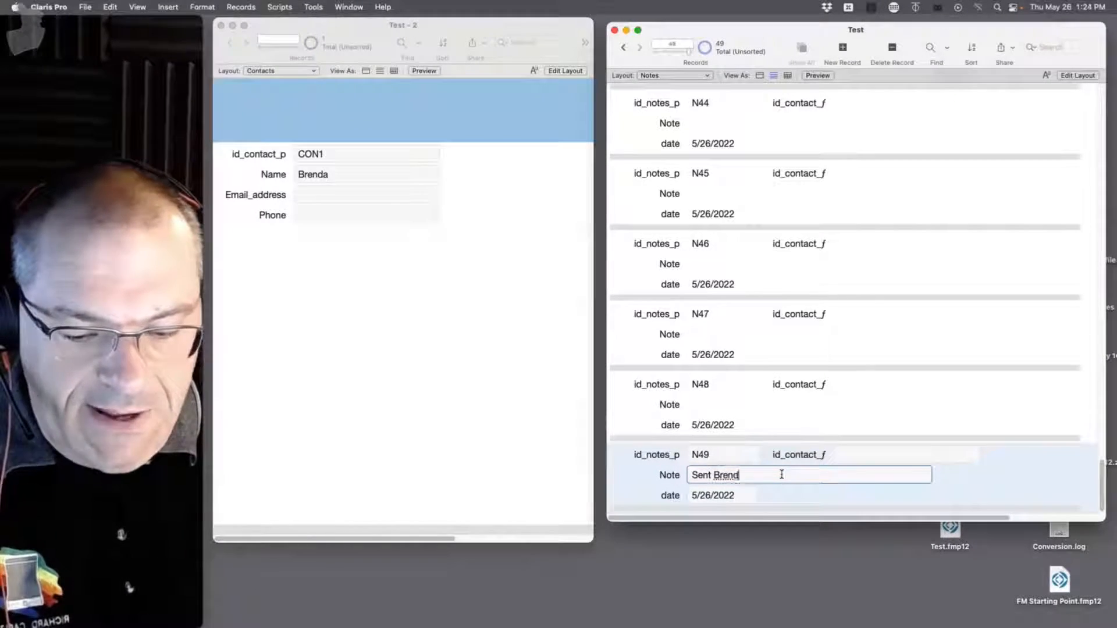
pyautogui.write('a Paypal for $')
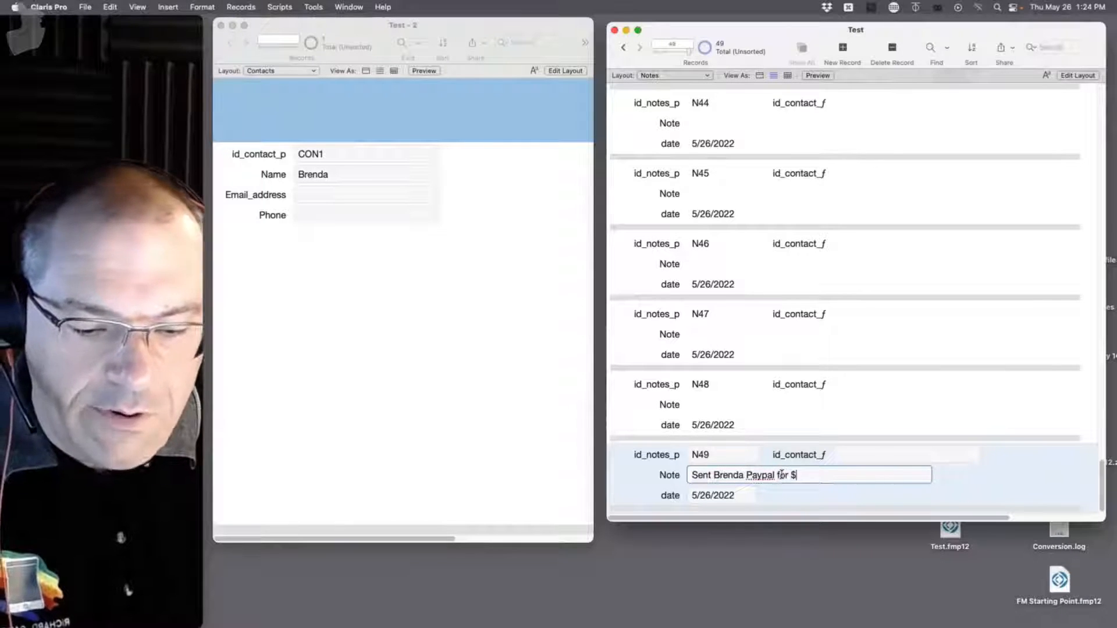
pyautogui.write('1000')
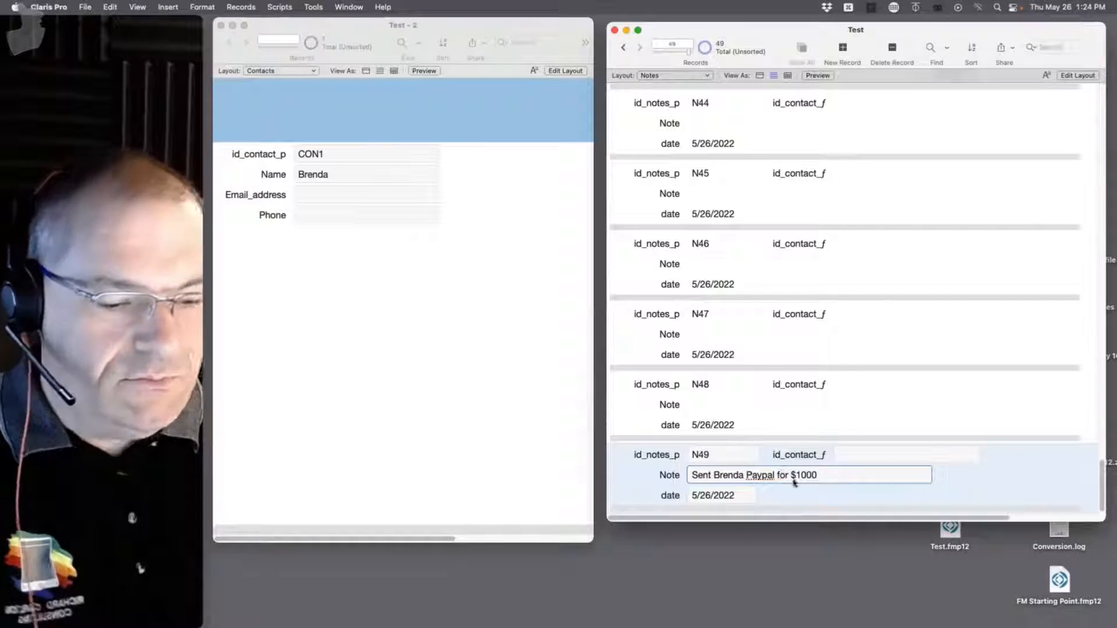
pyautogui.press('BackSpace')
pyautogui.click(983, 481)
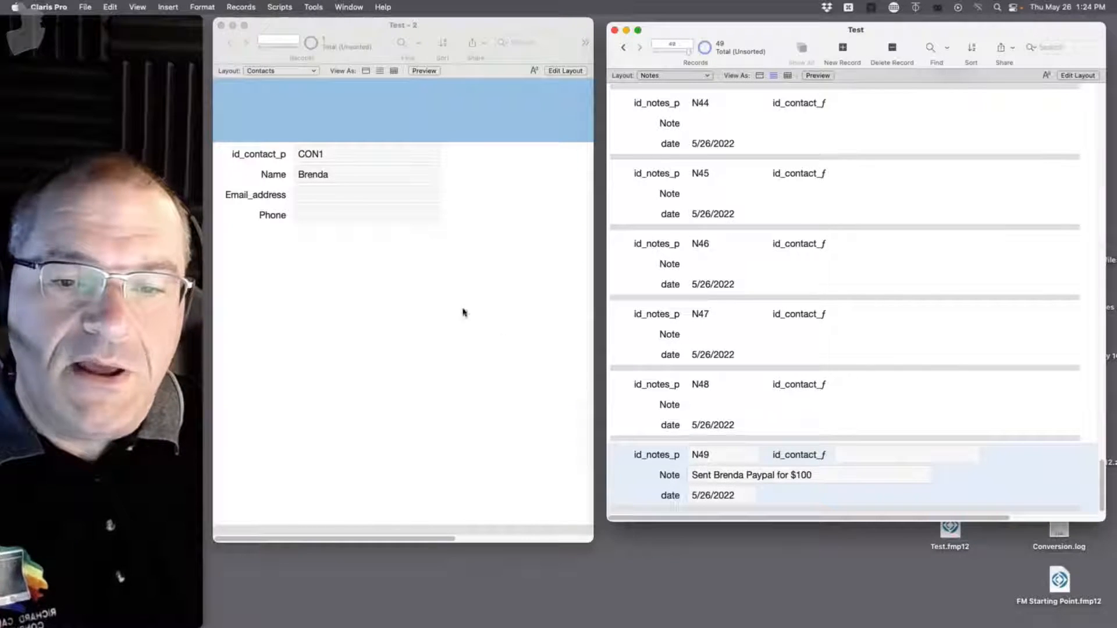
# Create three more contact records, filling in a name for each one, and commit the last record.
pyautogui.click(378, 292)
pyautogui.press('super+n')
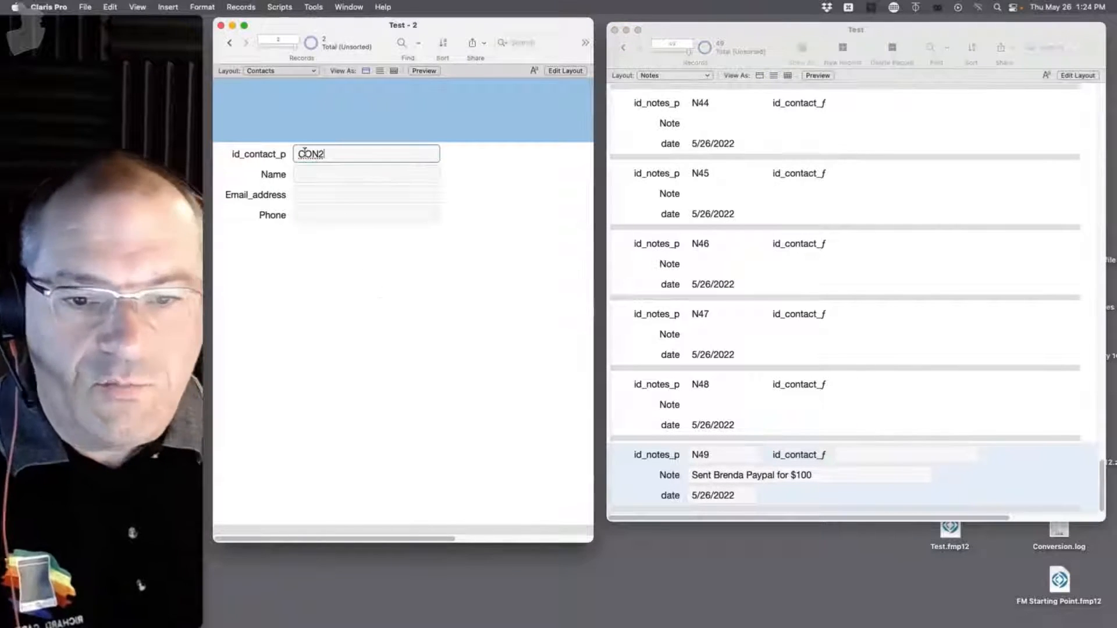
pyautogui.write('Tom')
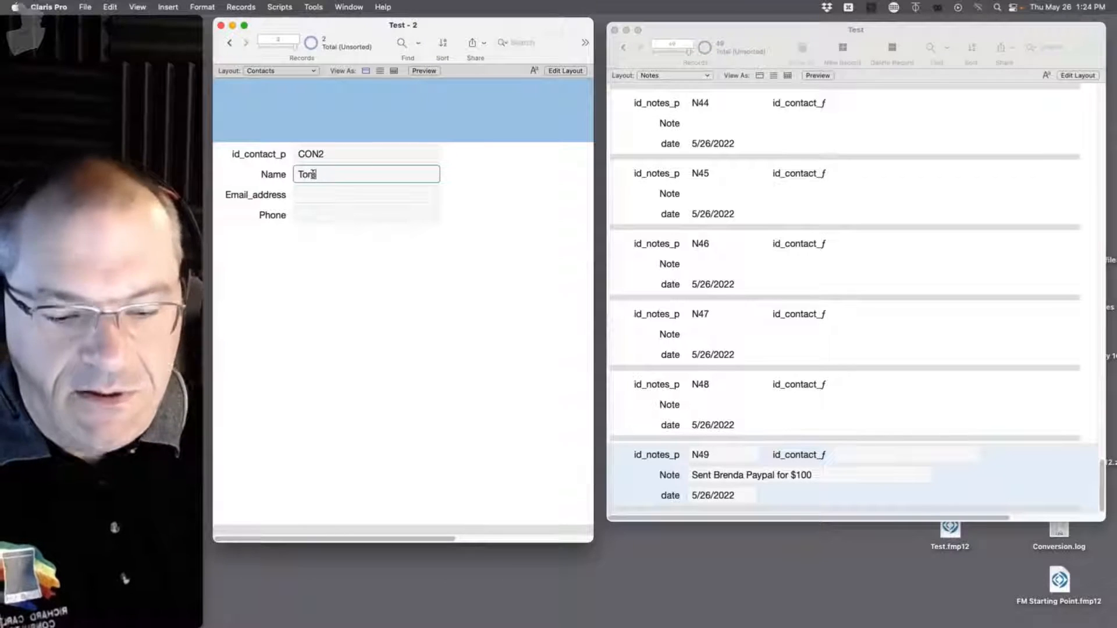
pyautogui.press('super+n')
pyautogui.click(325, 176)
pyautogui.write('Ed')
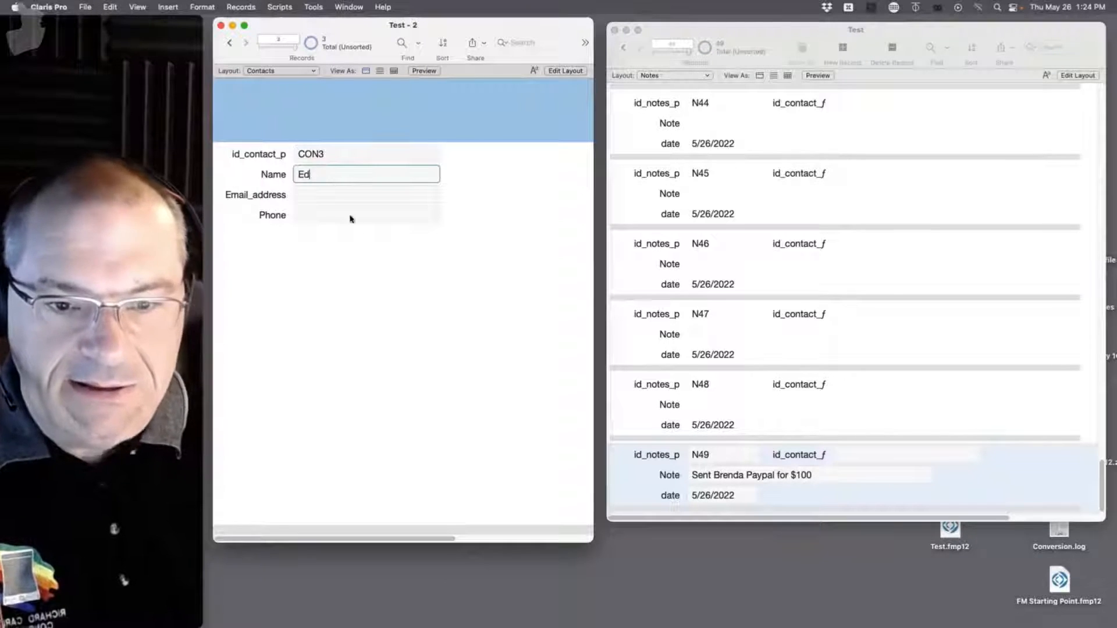
pyautogui.press('super+n')
pyautogui.click(314, 175)
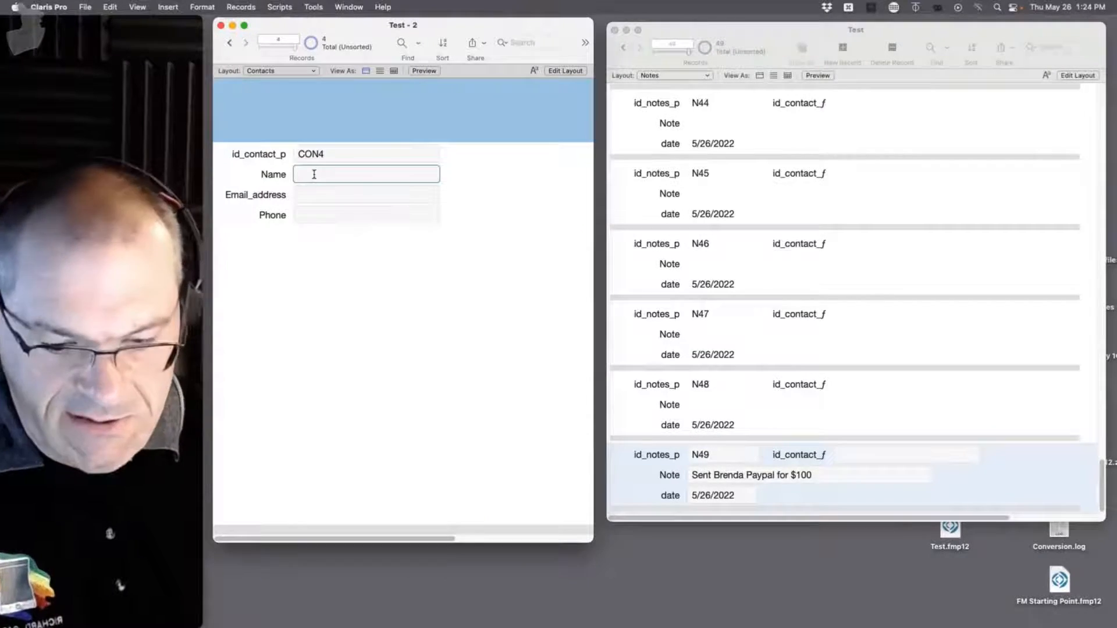
pyautogui.write('Fo')
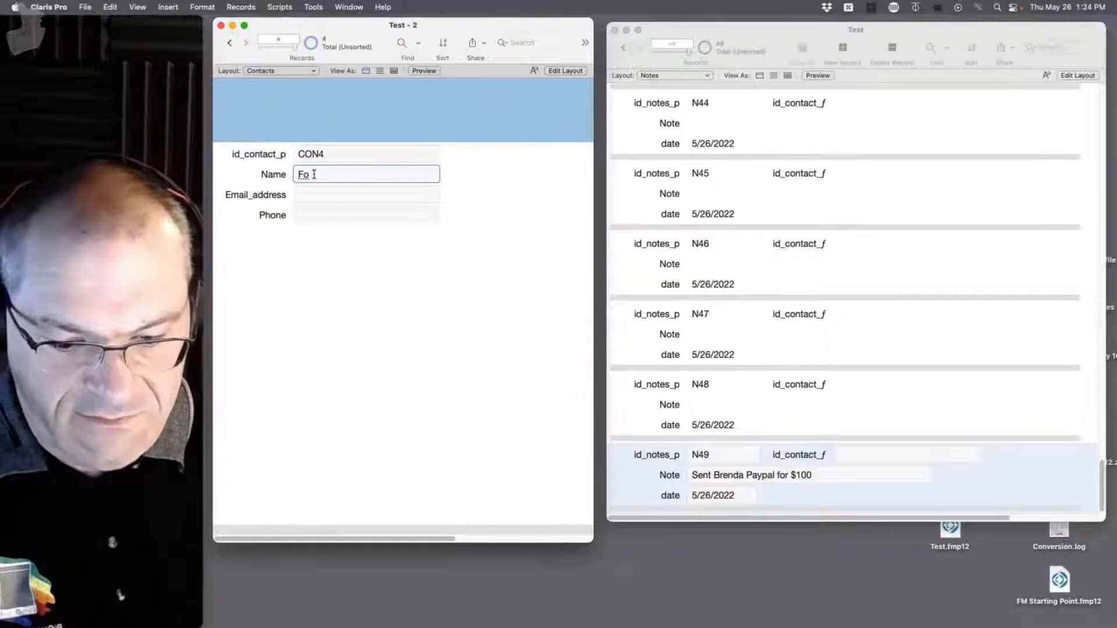
pyautogui.write('xy')
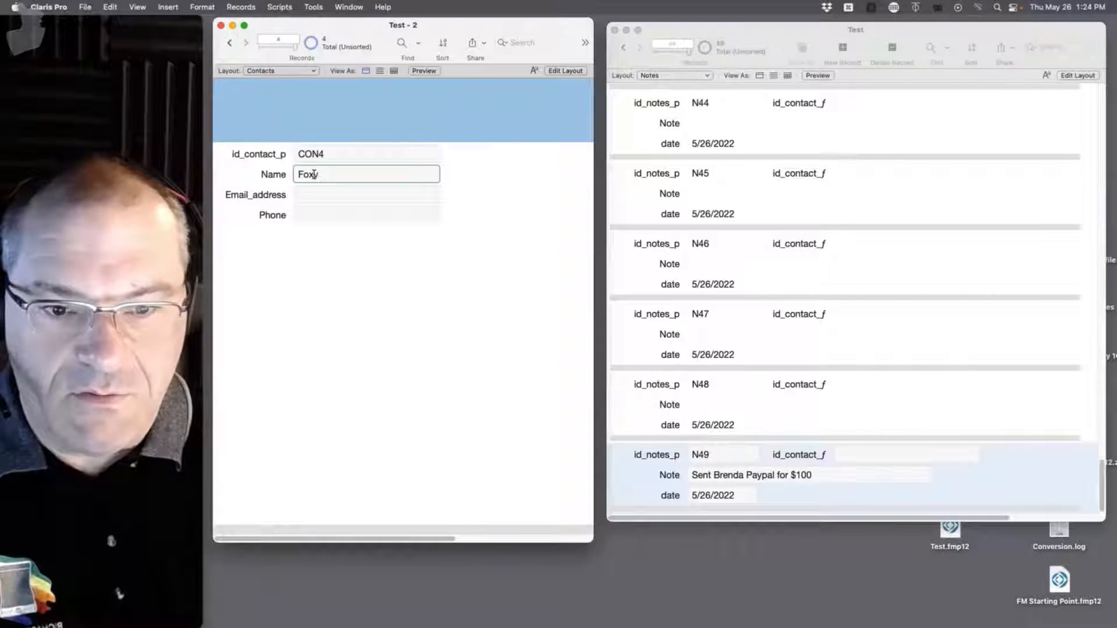
pyautogui.write('Jack')
pyautogui.click(361, 242)
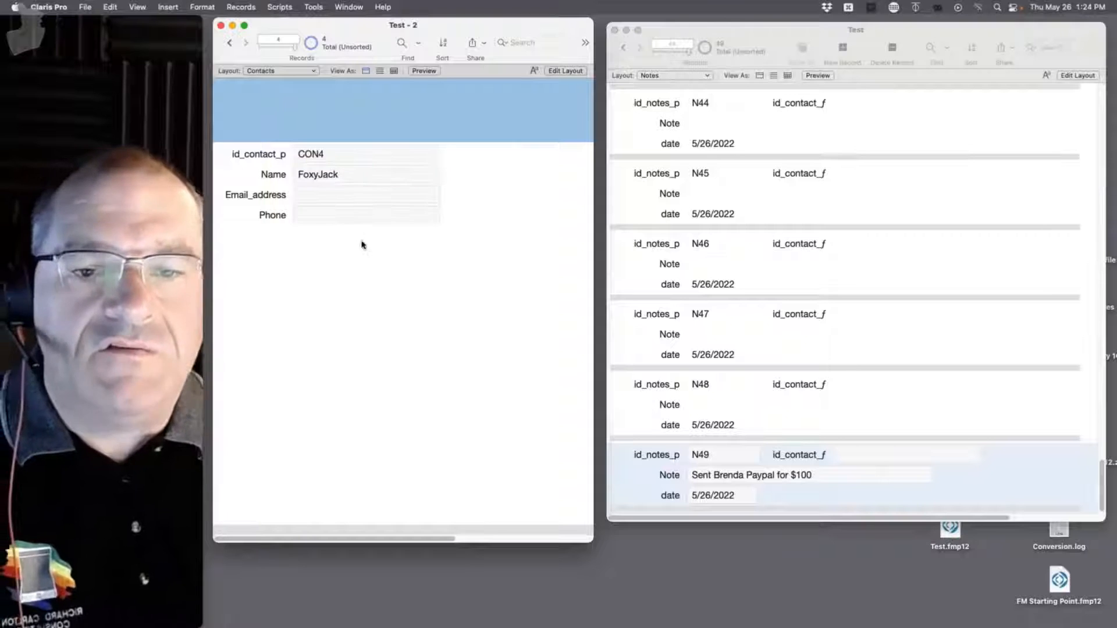
# Copy the id_contact_p value of the first contact record into the id_contact_ƒ field of note N49 and commit it.
pyautogui.click(227, 48)
pyautogui.click(228, 46)
pyautogui.click(228, 46)
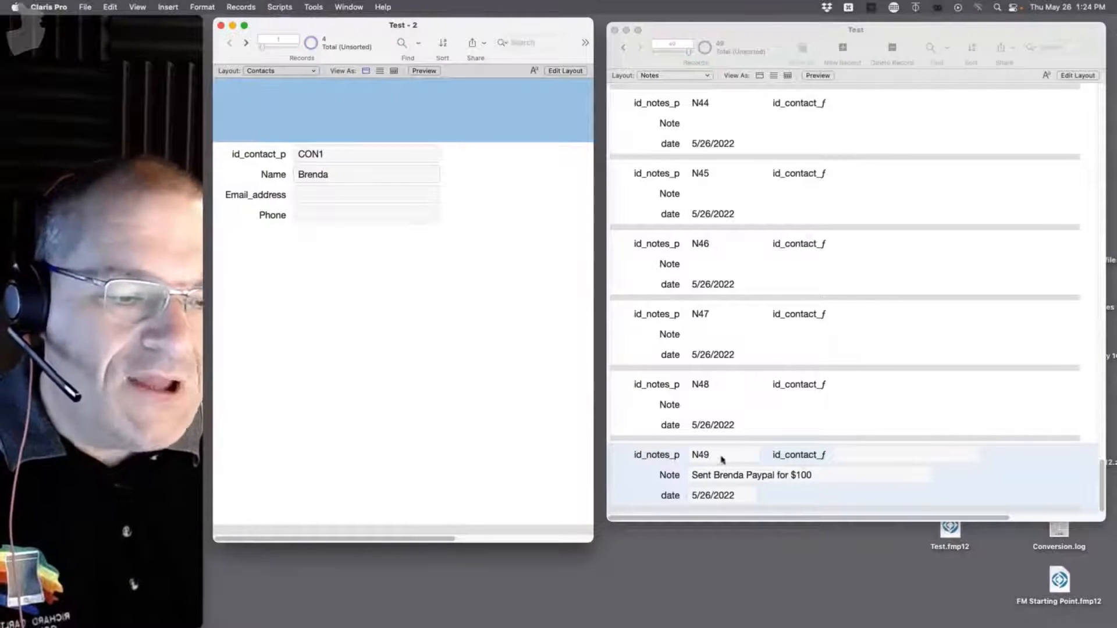
pyautogui.click(290, 154)
pyautogui.press('super+c')
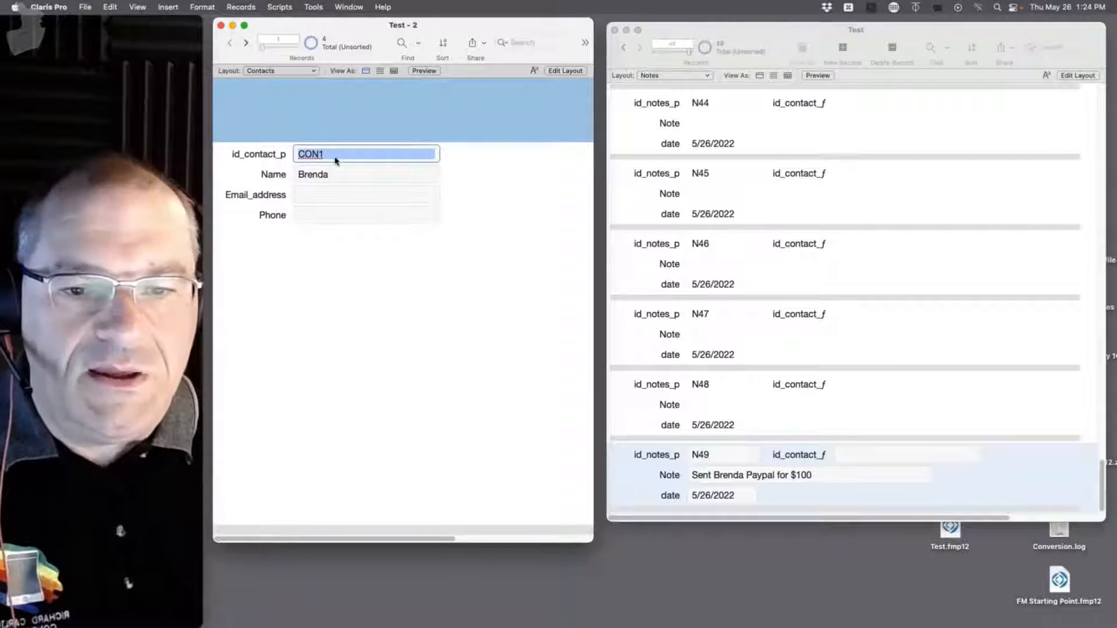
pyautogui.click(861, 461)
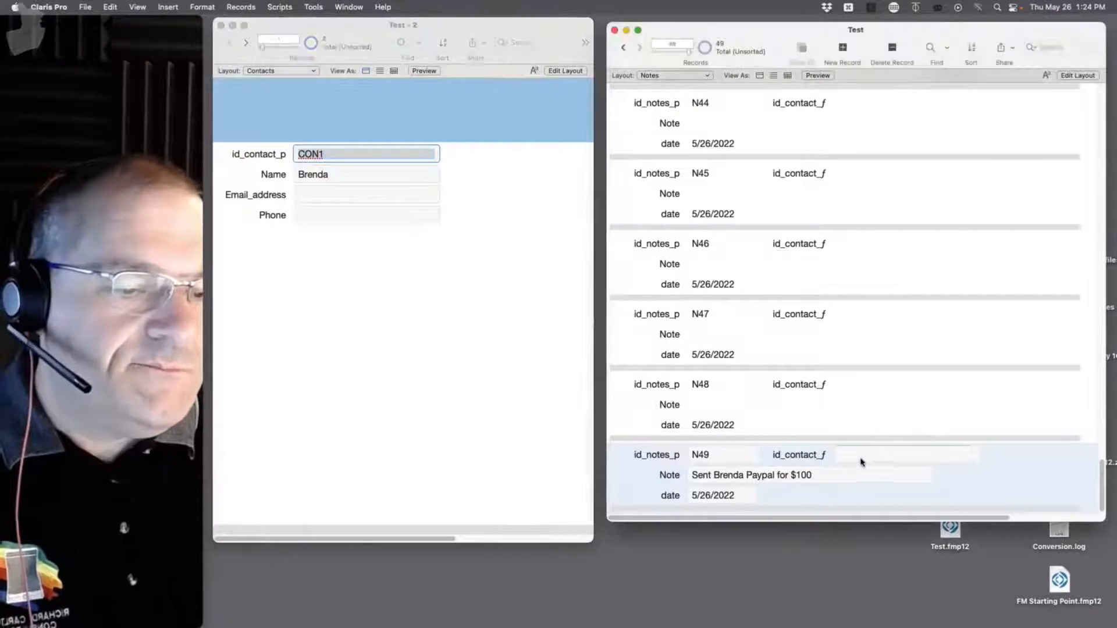
pyautogui.click(862, 462)
pyautogui.press('super+v')
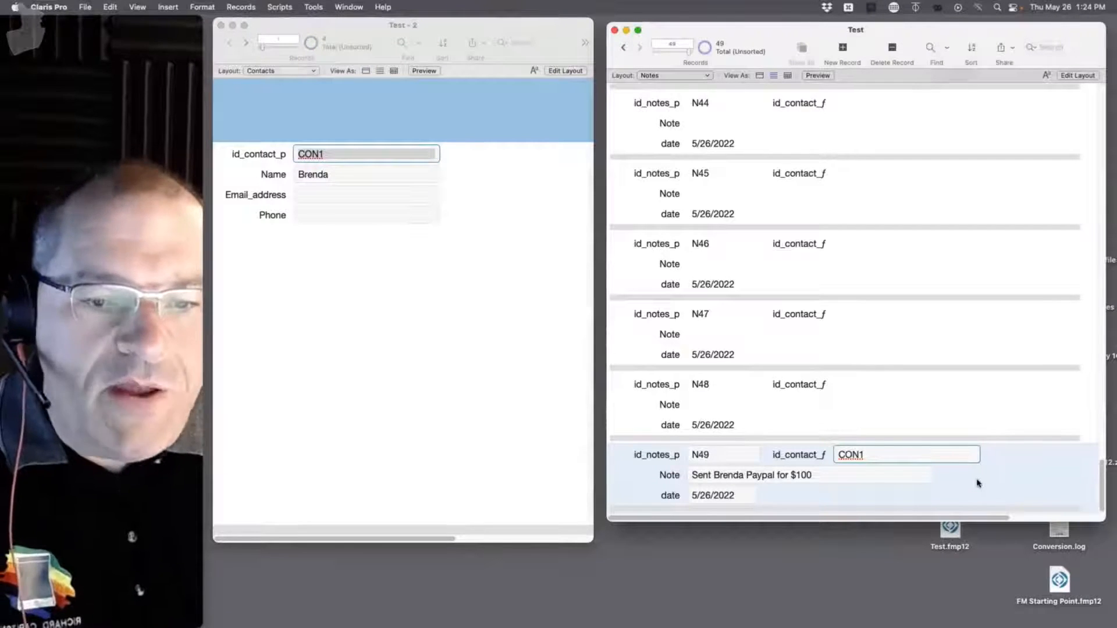
pyautogui.click(977, 483)
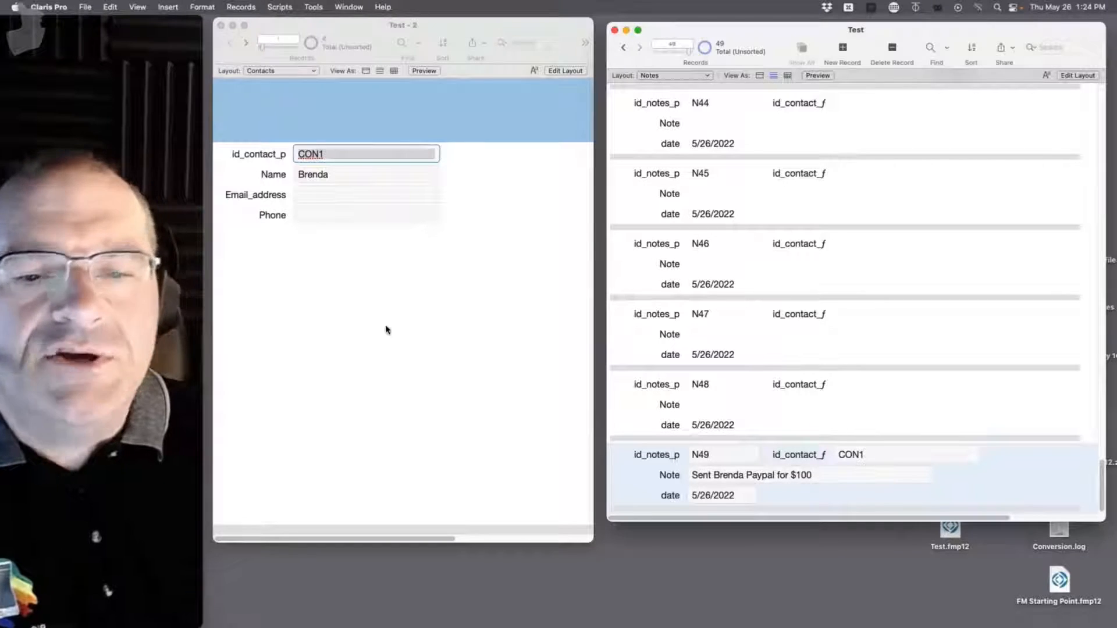
# Open the Contacts layout for editing, widen its window and show both the objects and inspector panes.
pyautogui.click(386, 330)
pyautogui.press('super+l')
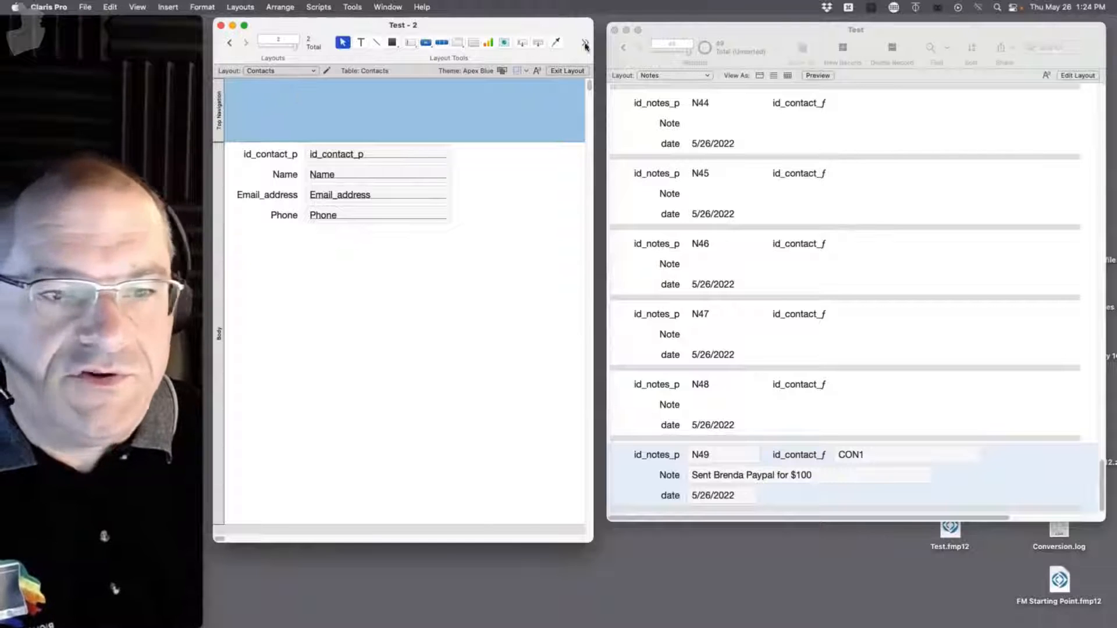
pyautogui.moveTo(589, 538); pyautogui.dragTo(794, 545)
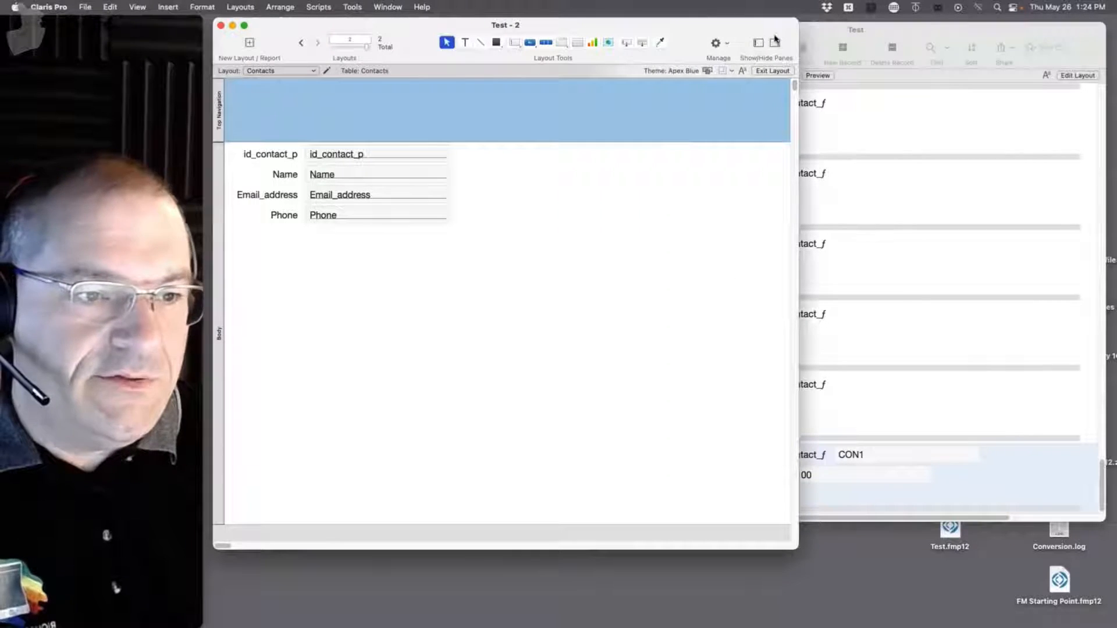
pyautogui.click(774, 42)
pyautogui.click(758, 43)
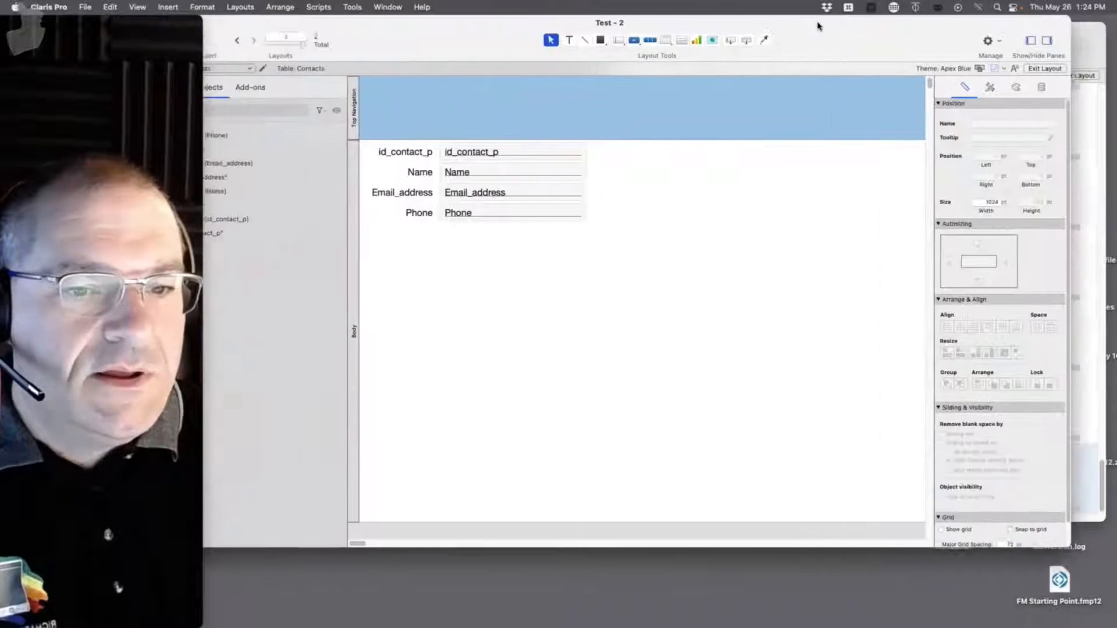
# View the Notes layout and its table assignment, and return to the Contacts layout.
pyautogui.click(285, 69)
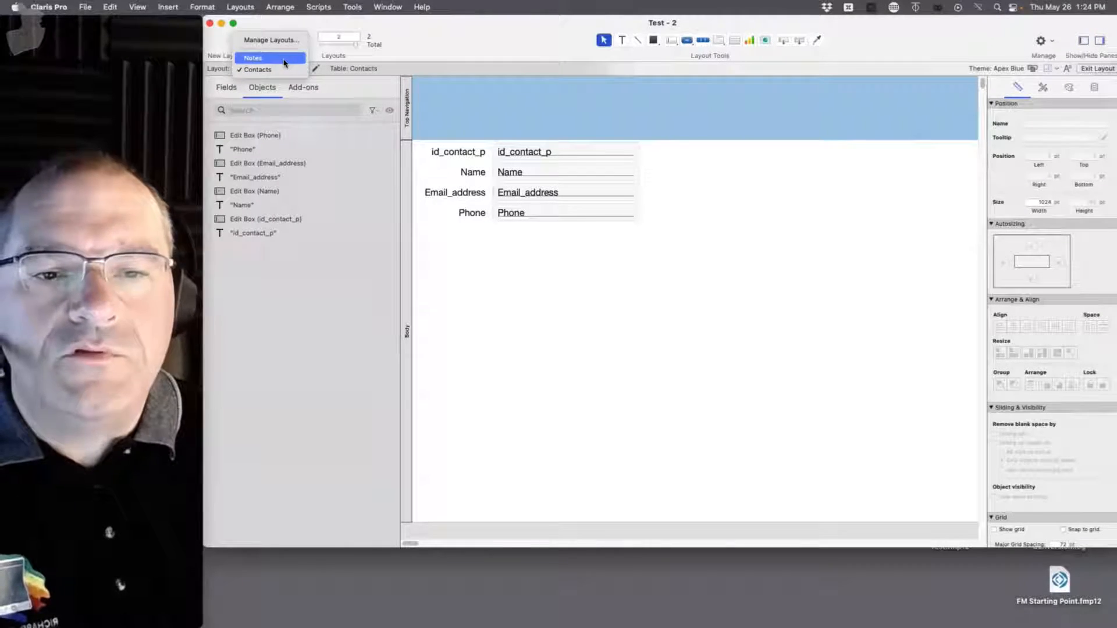
pyautogui.click(284, 62)
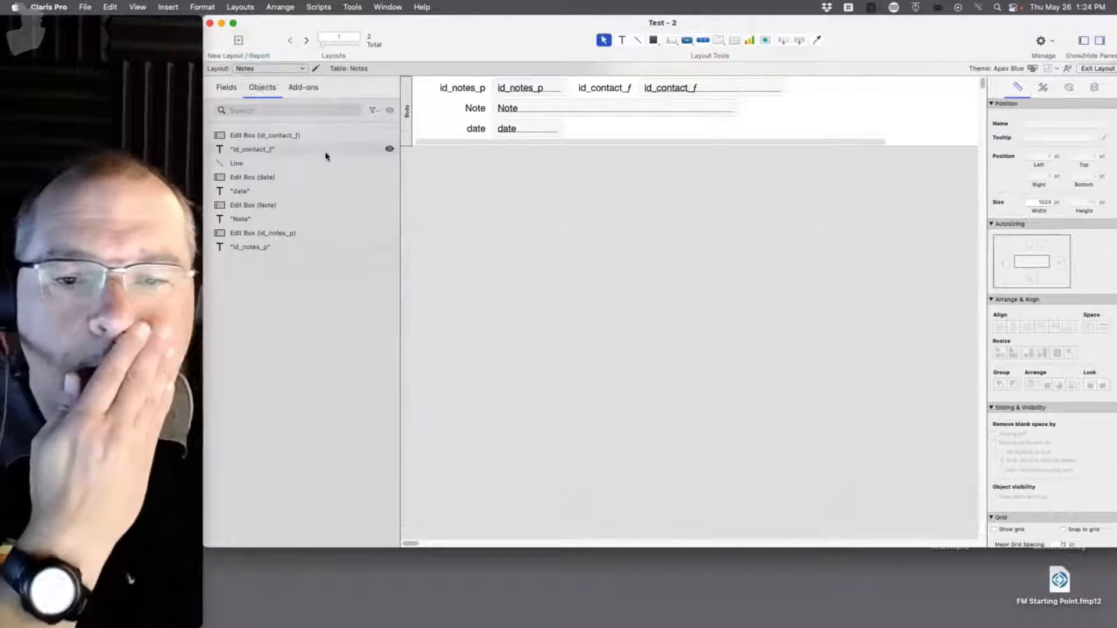
pyautogui.click(252, 69)
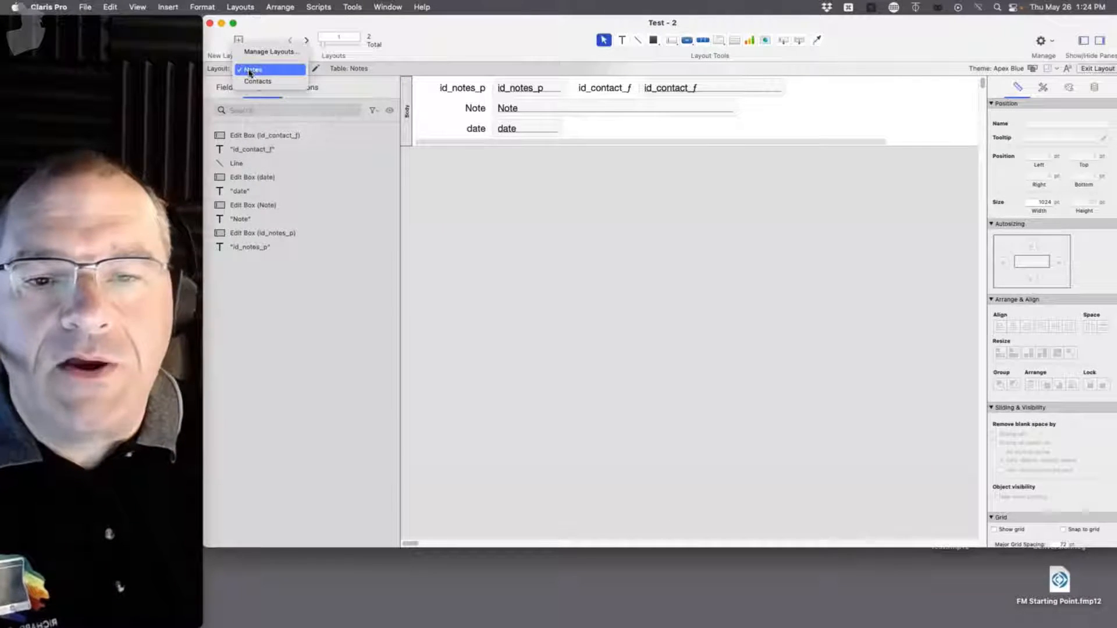
pyautogui.click(256, 81)
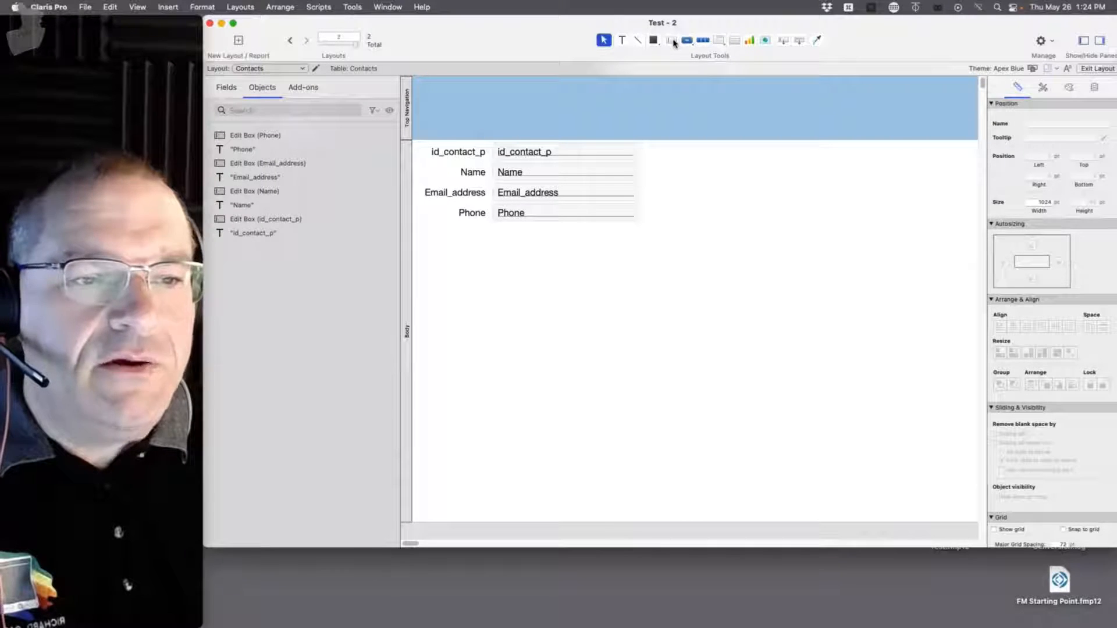
# Place a new field below Phone on the Contacts layout and open the database's relationships graph while specifying it.
pyautogui.moveTo(781, 43); pyautogui.dragTo(497, 247)
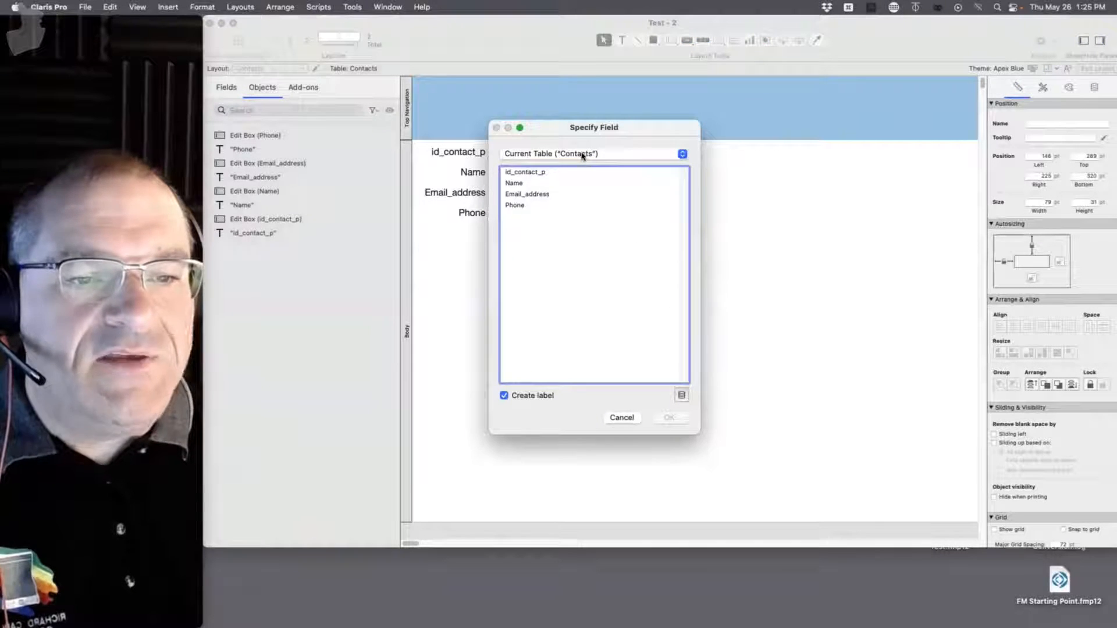
pyautogui.click(582, 155)
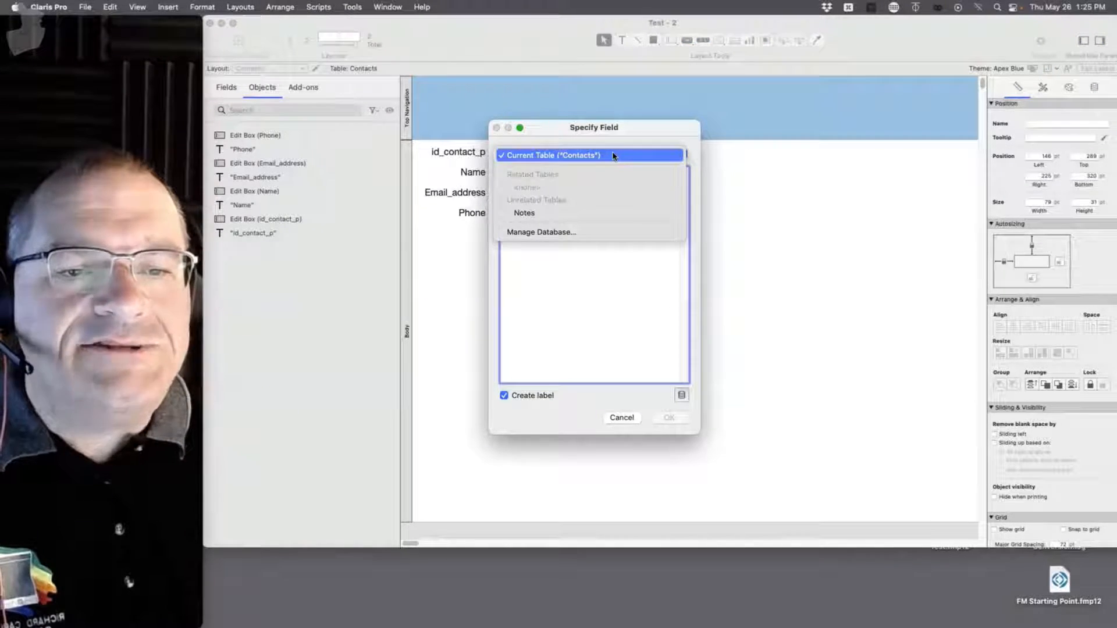
pyautogui.click(548, 232)
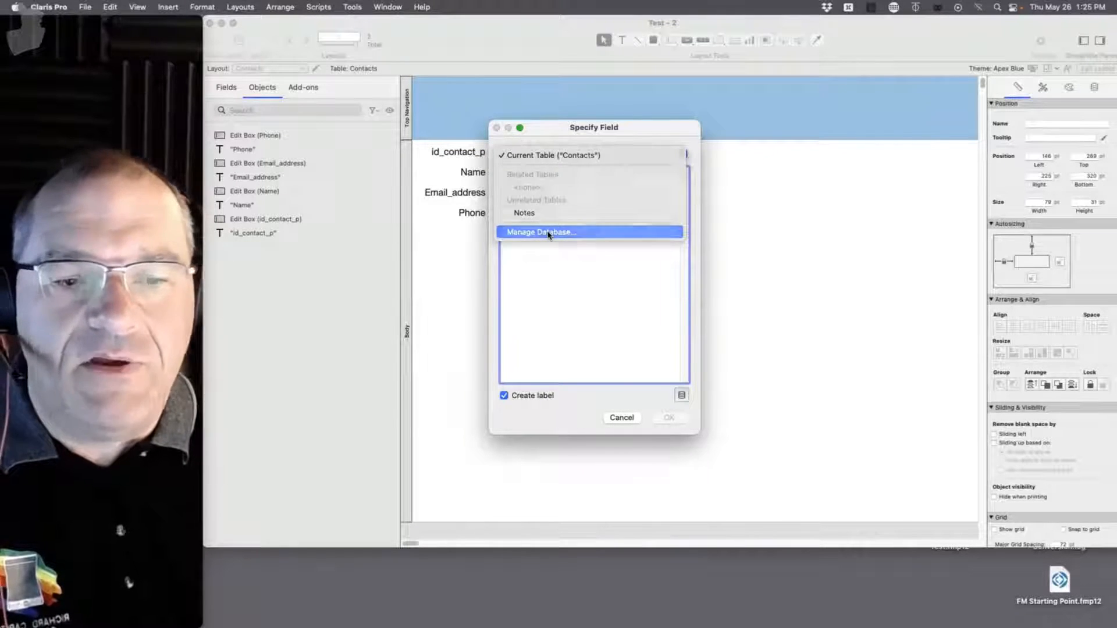
pyautogui.click(595, 63)
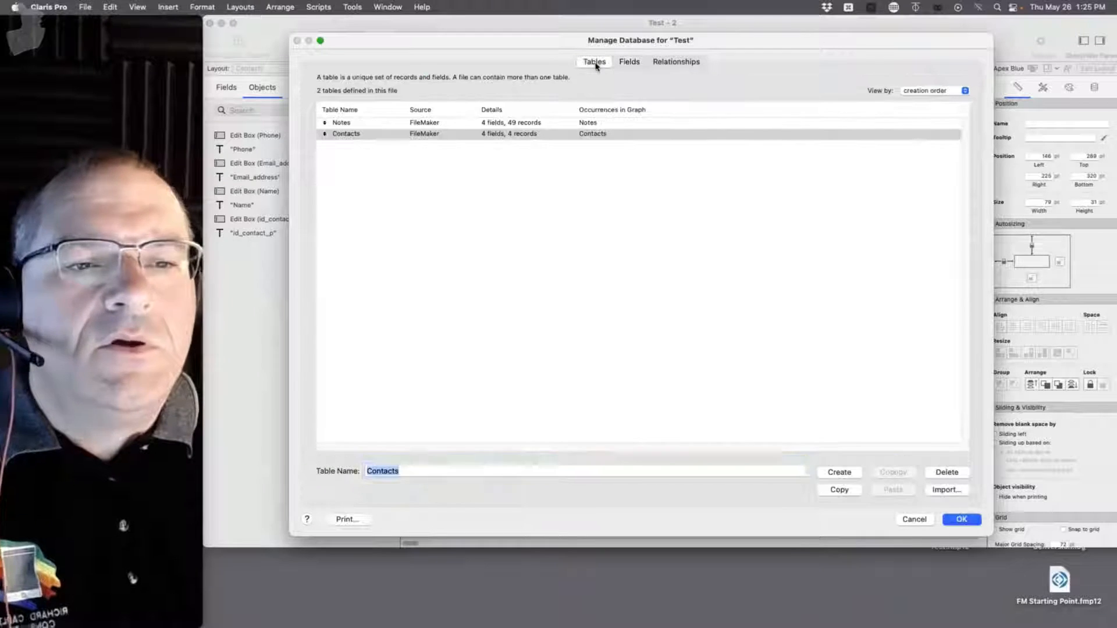
pyautogui.click(677, 64)
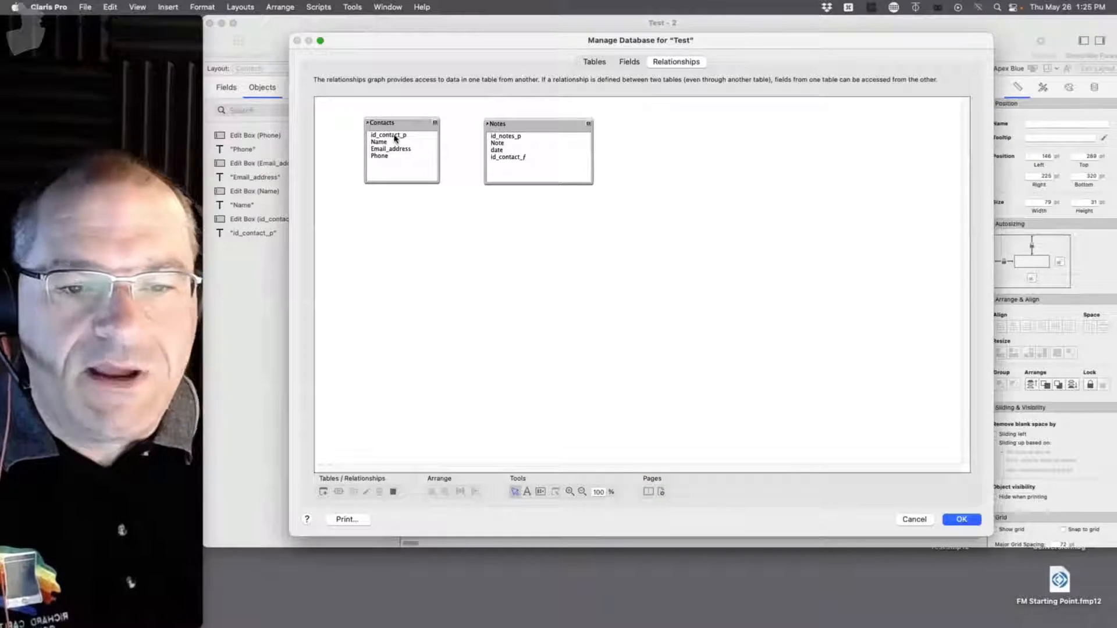
# Relate the Contacts table to the Notes table by linking id_contact_p to id_contact_ƒ in the relationships graph.
pyautogui.click(570, 491)
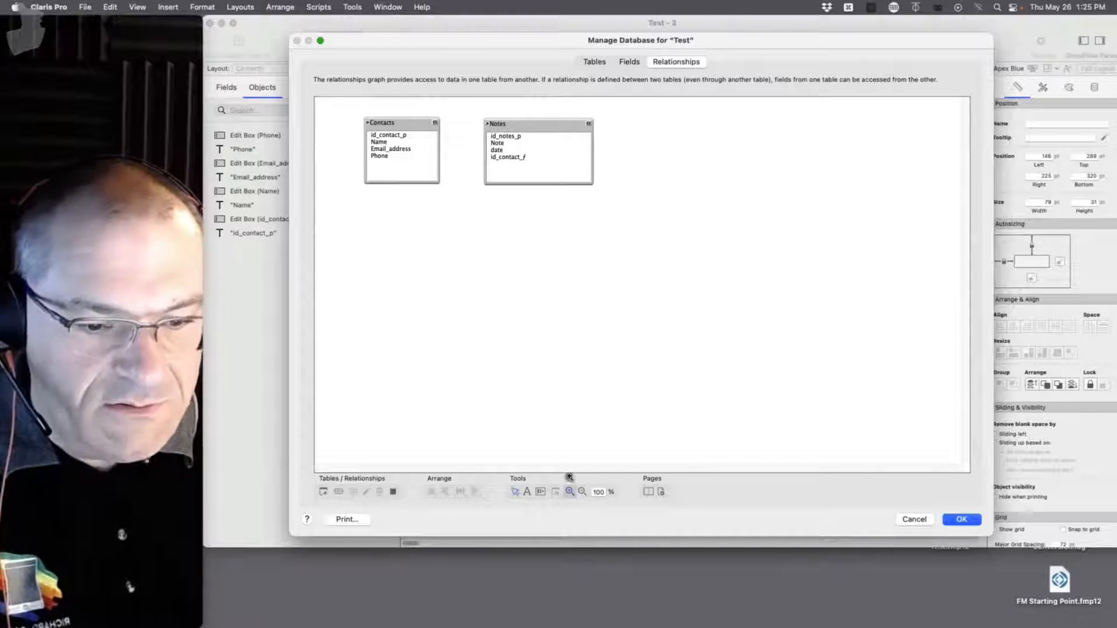
pyautogui.click(467, 149)
pyautogui.click(467, 150)
pyautogui.click(467, 150)
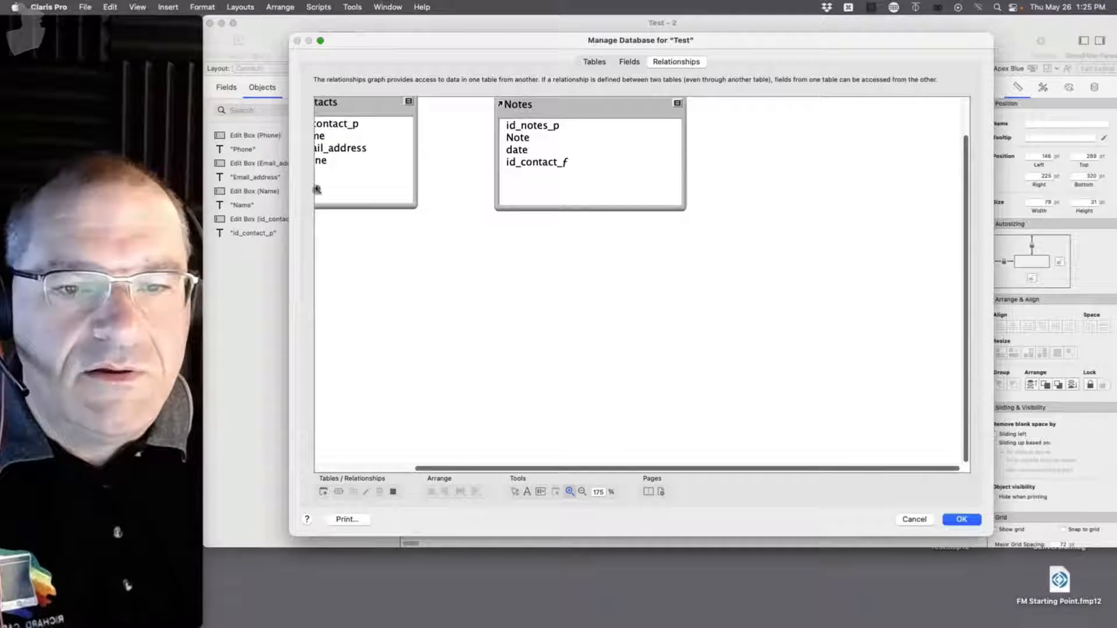
pyautogui.hscroll(-3, 436, 466)
pyautogui.scroll(2, 640, 262)
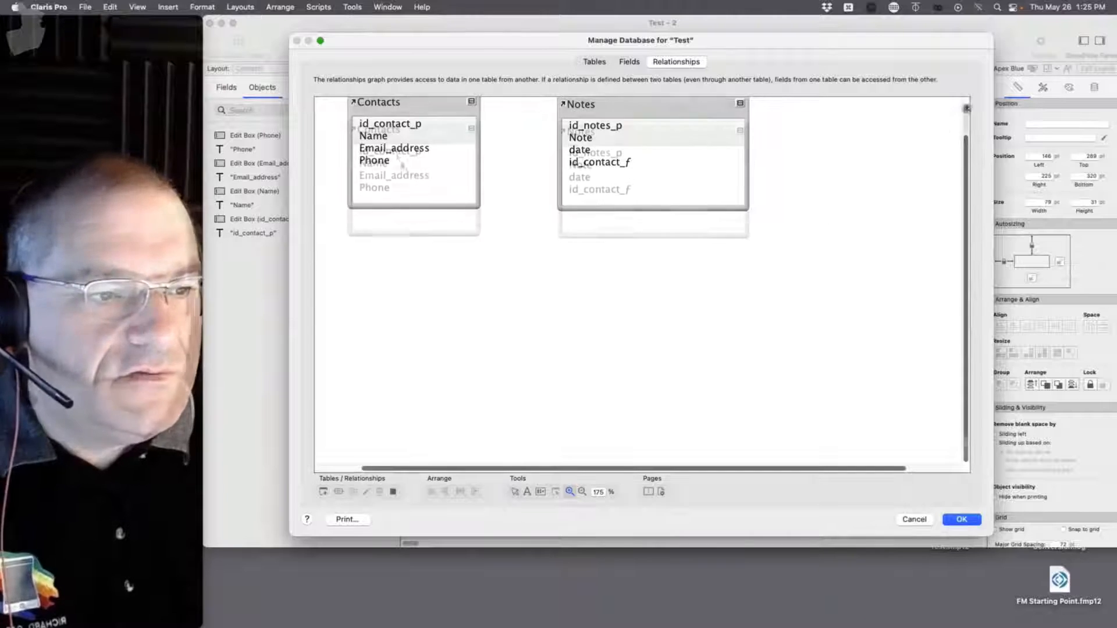
pyautogui.moveTo(413, 152)
pyautogui.mouseDown()
pyautogui.moveTo(455, 152)
pyautogui.moveTo(589, 194)
pyautogui.mouseUp()
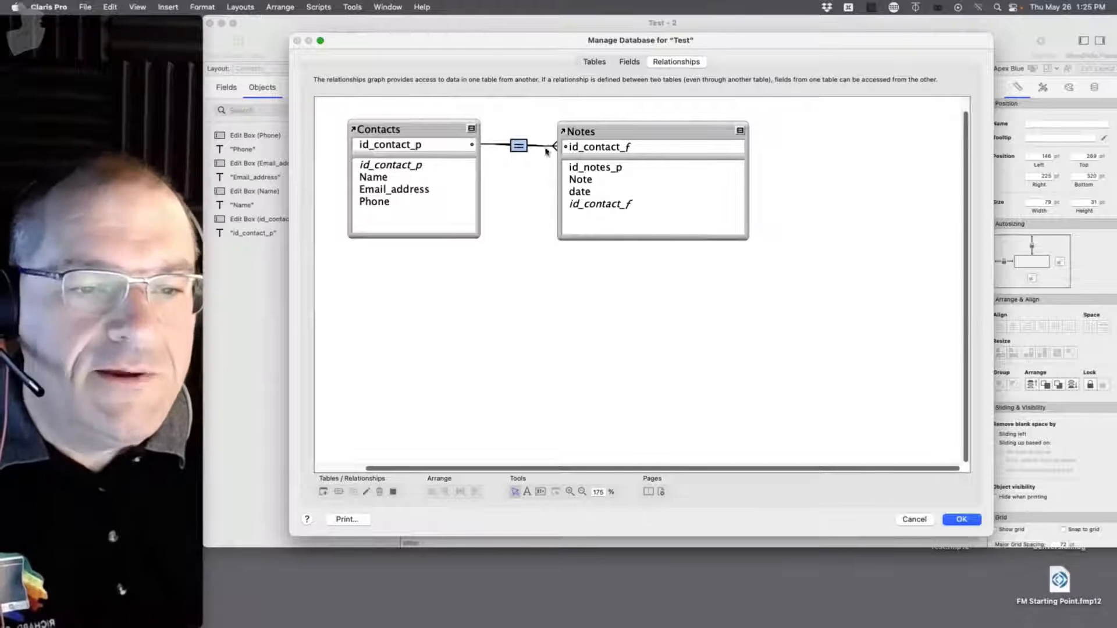
# Allow creation of Notes records via the Contacts–Notes relationship and save the database changes.
pyautogui.doubleClick(518, 146)
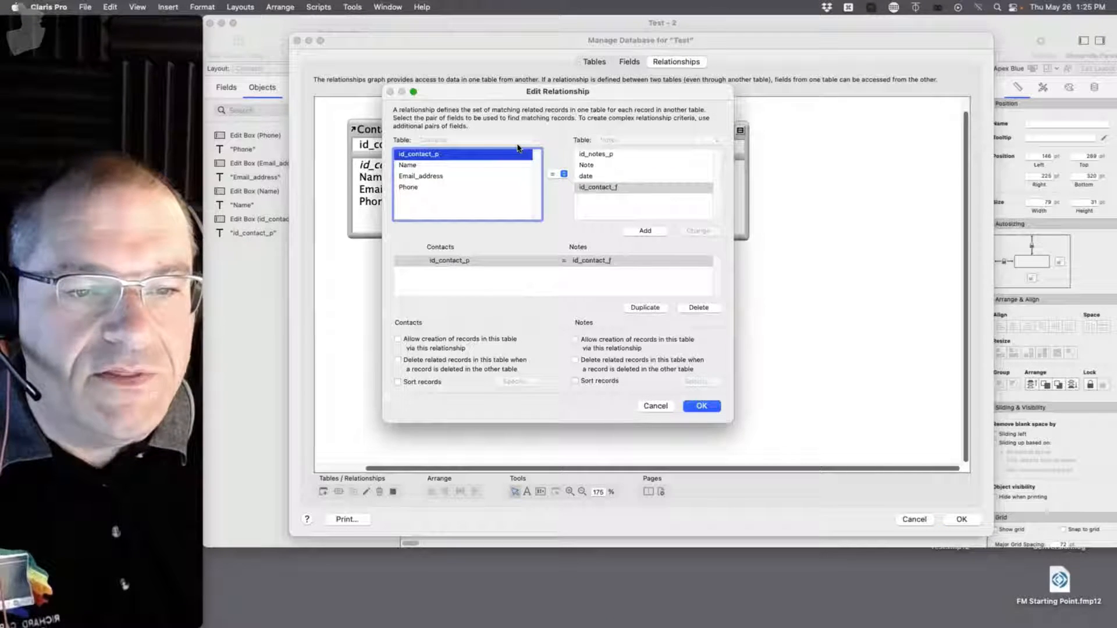
pyautogui.moveTo(533, 93); pyautogui.dragTo(597, 168)
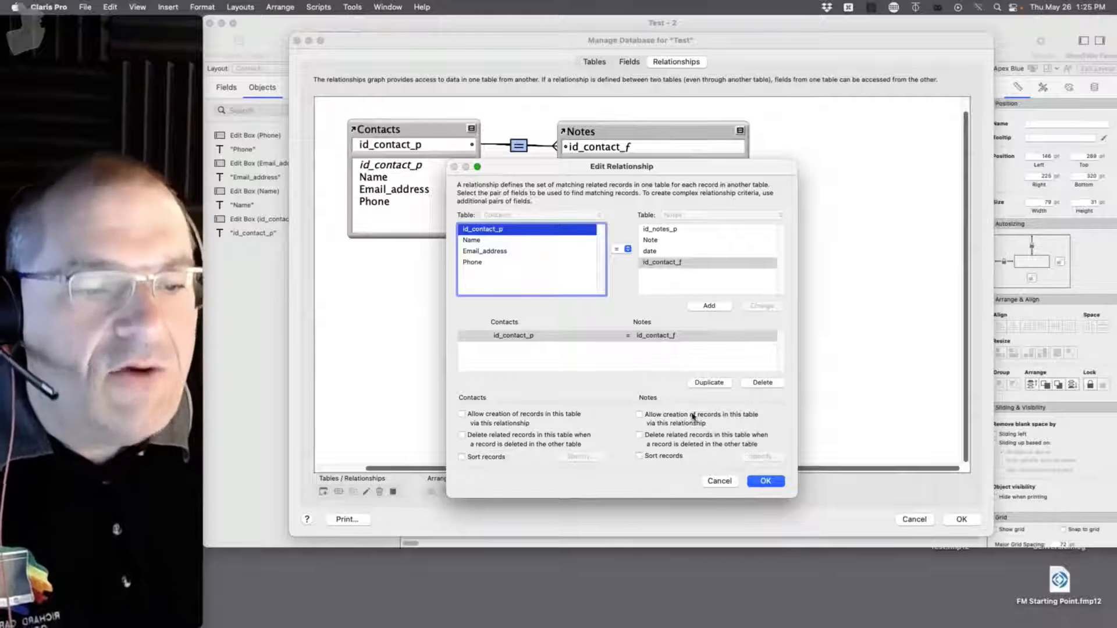
pyautogui.click(640, 414)
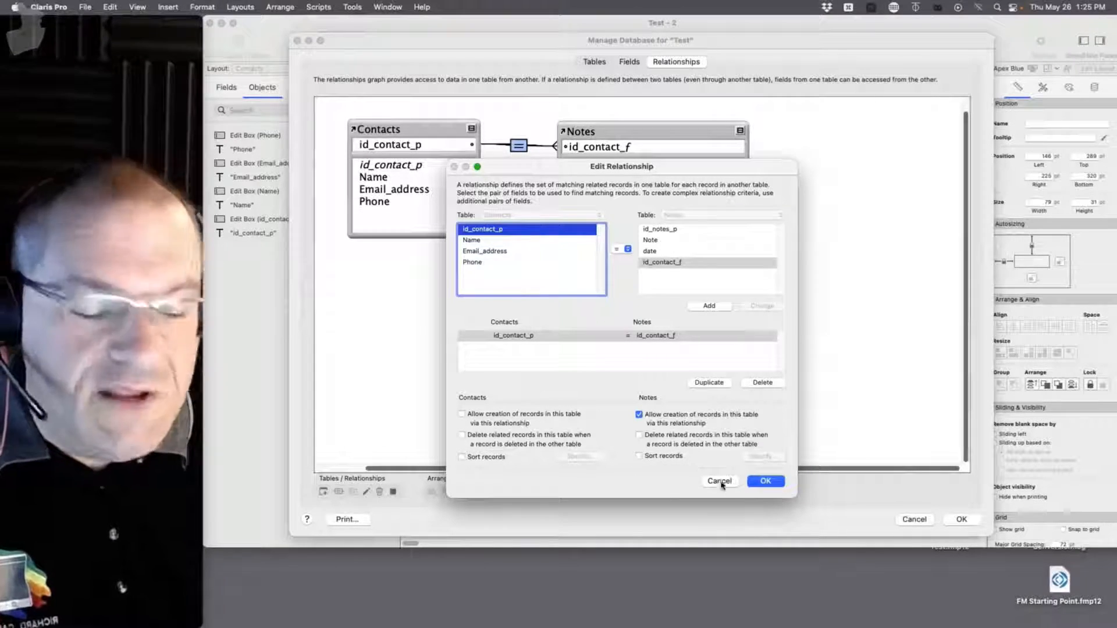
pyautogui.click(760, 484)
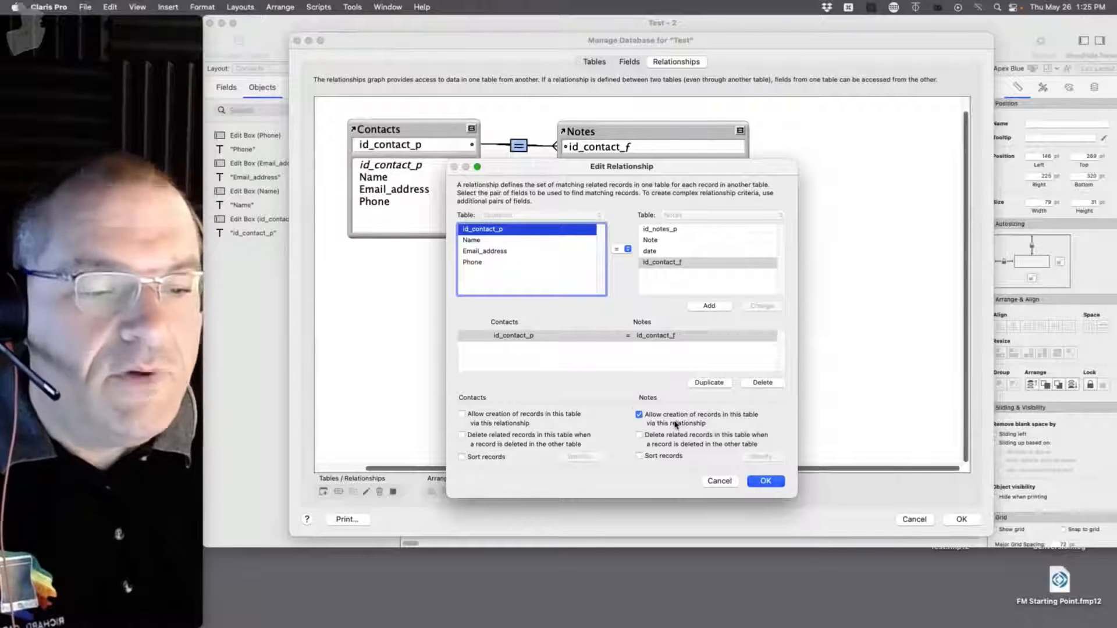
pyautogui.click(774, 484)
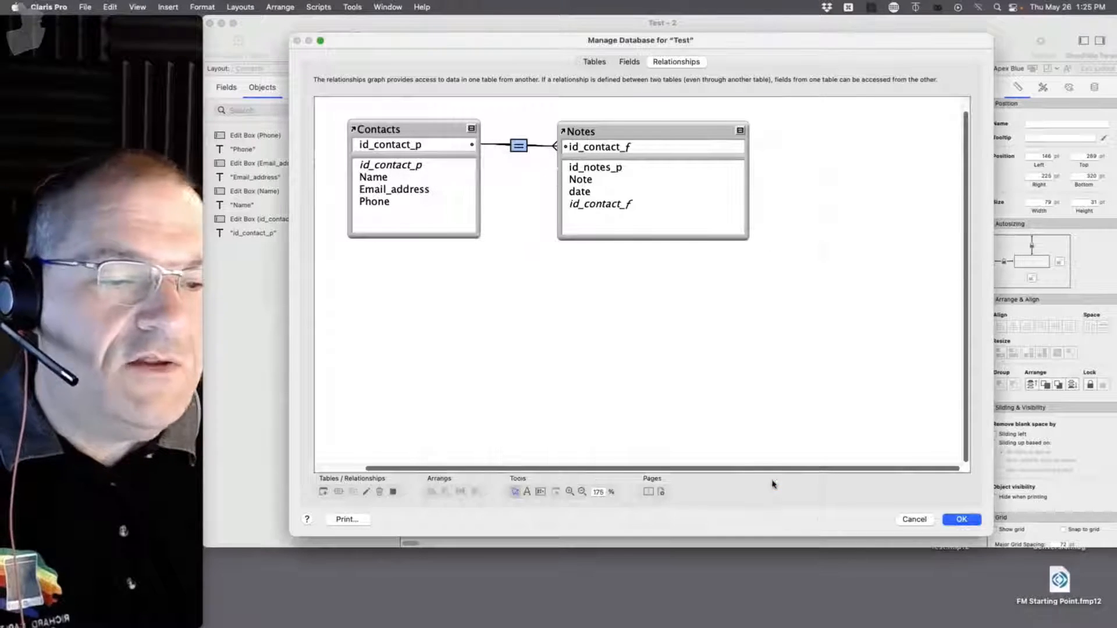
pyautogui.click(961, 519)
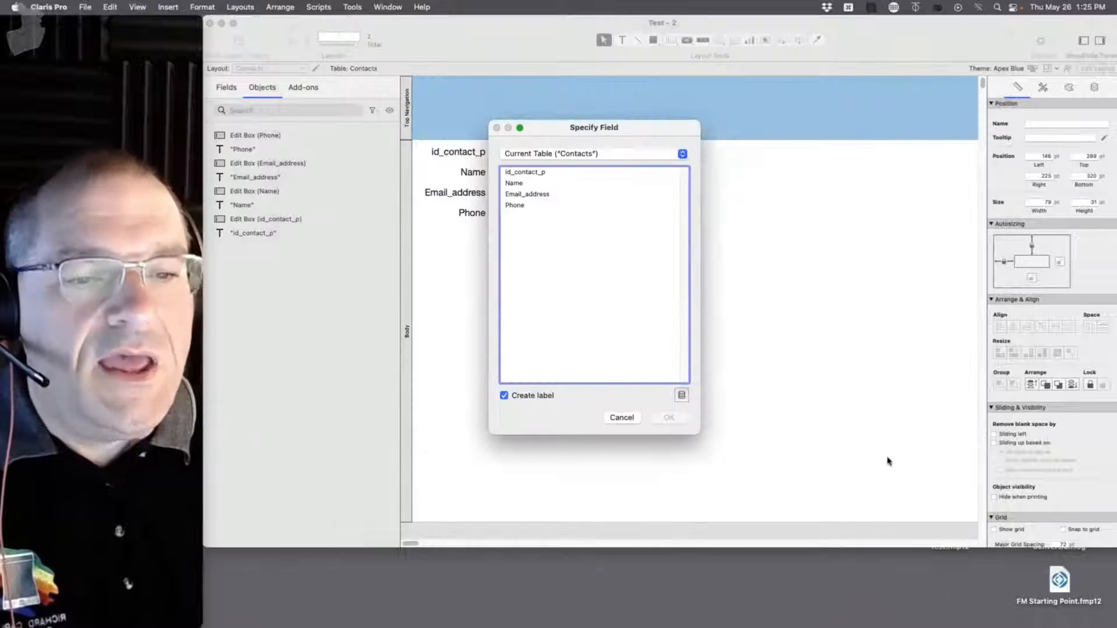
# Assign the related Notes::Note field to the new labelled field, widen it to about 560 pt and view the record in Browse mode.
pyautogui.click(587, 155)
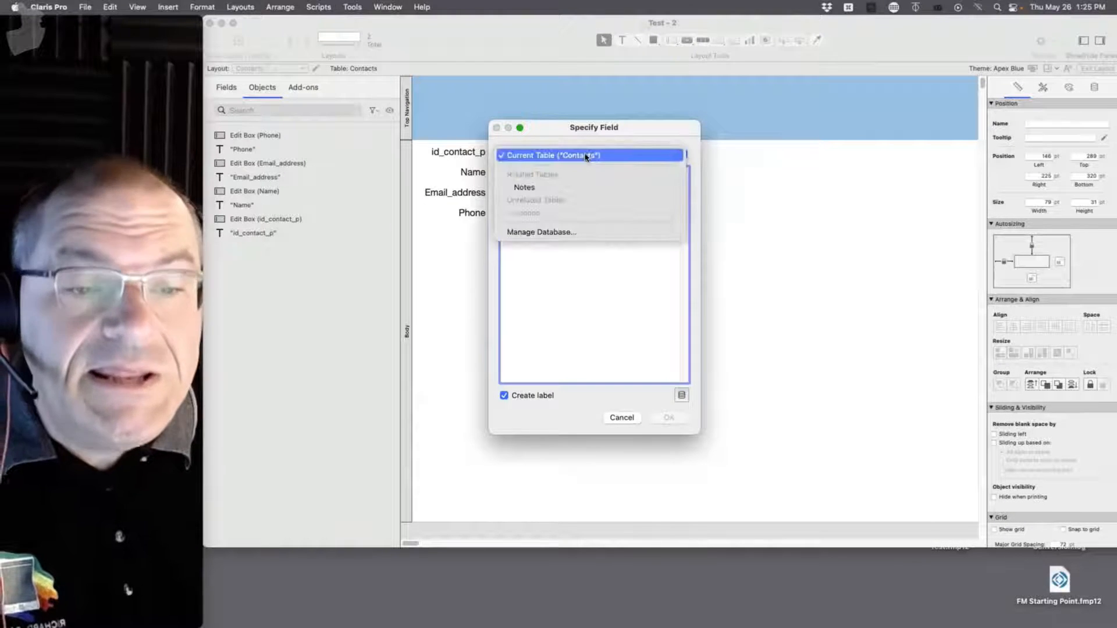
pyautogui.click(584, 187)
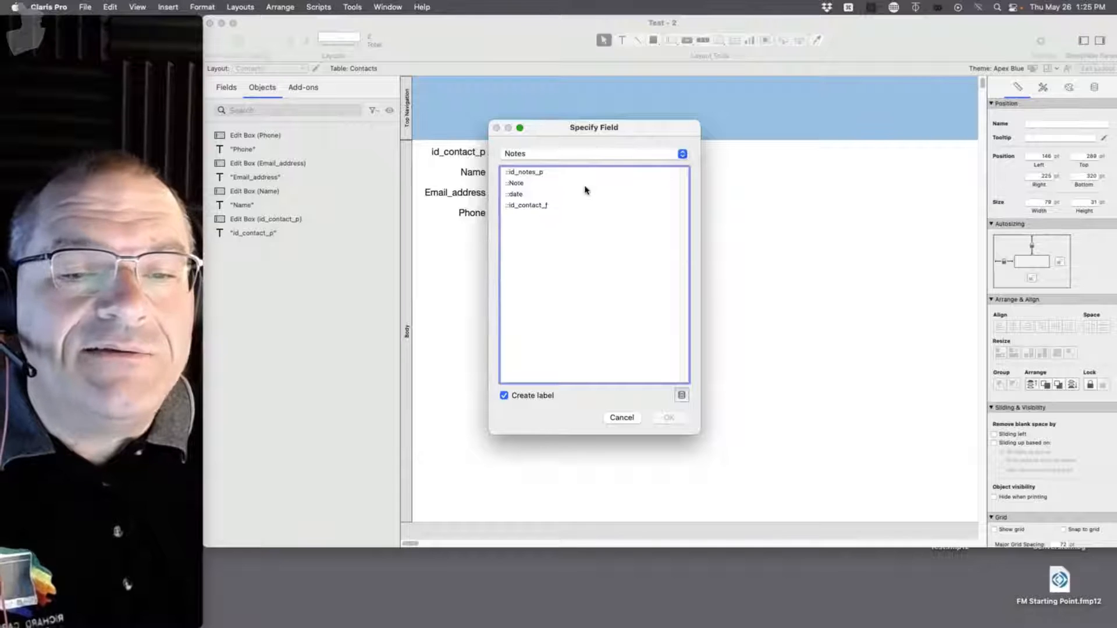
pyautogui.doubleClick(522, 187)
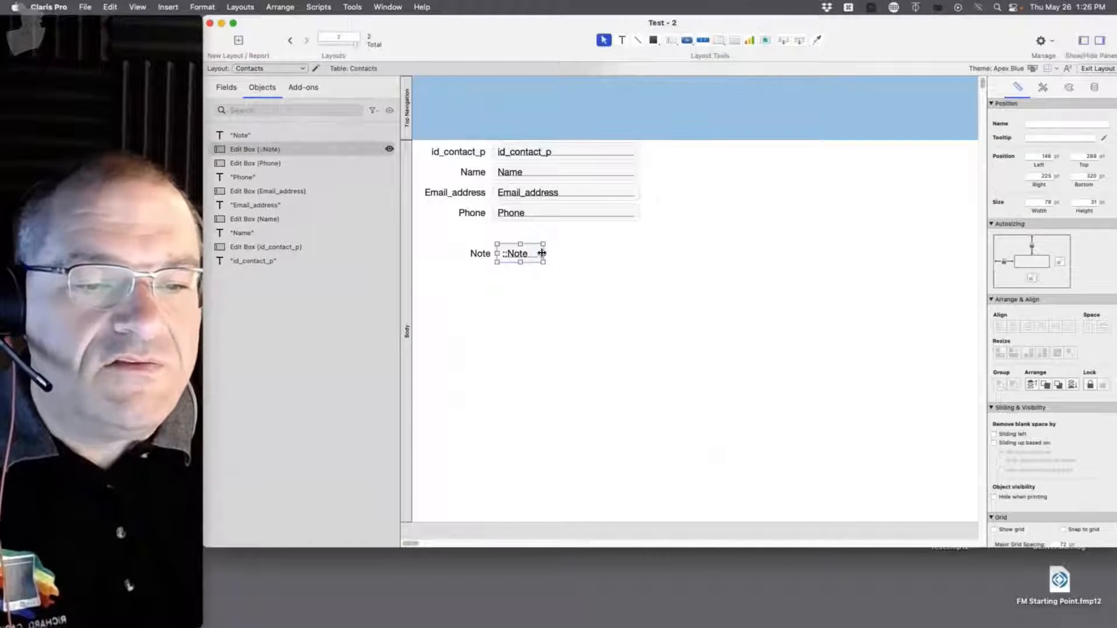
pyautogui.moveTo(542, 253); pyautogui.dragTo(822, 252)
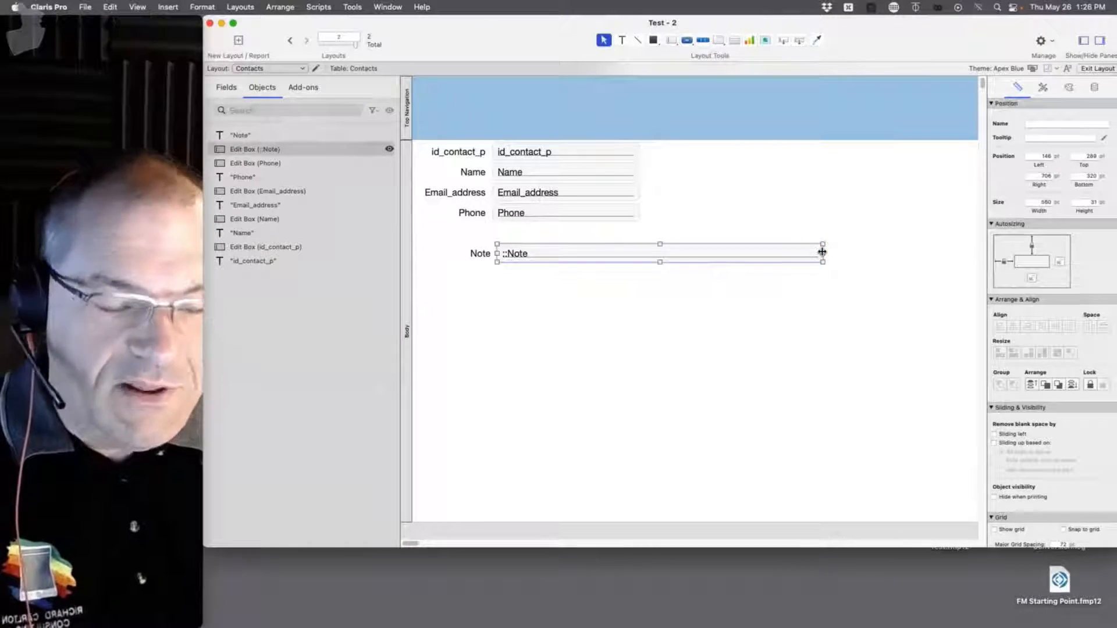
pyautogui.press('super+b')
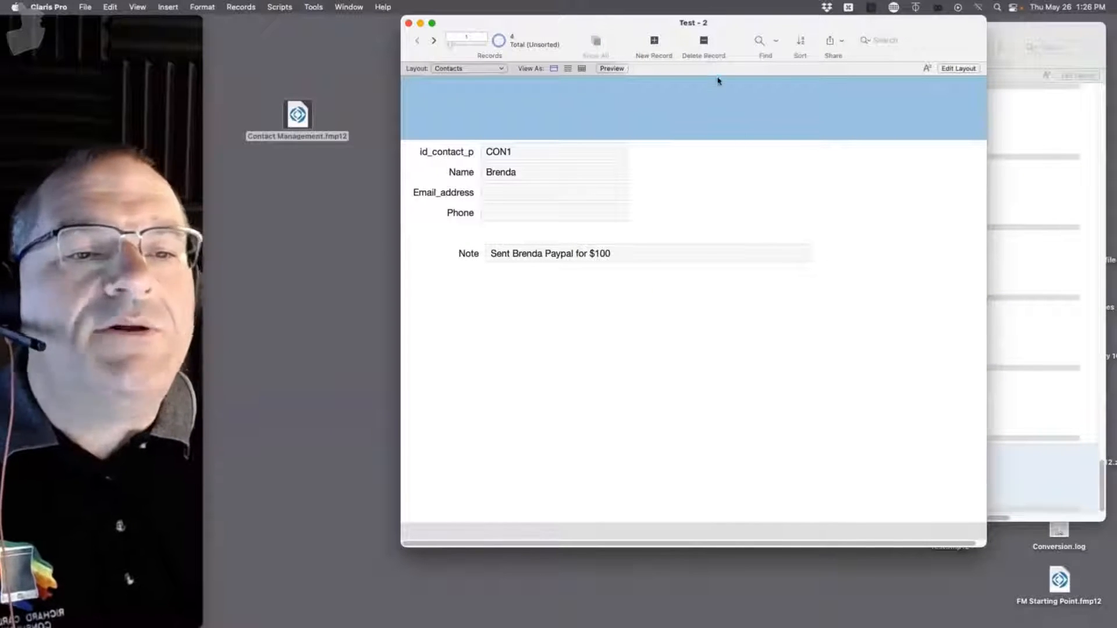
# Narrow the Contacts window and place it beside the Notes window so both can be seen.
pyautogui.moveTo(738, 24); pyautogui.dragTo(621, 12)
pyautogui.moveTo(869, 542); pyautogui.dragTo(591, 536)
pyautogui.moveTo(463, 24); pyautogui.dragTo(433, 22)
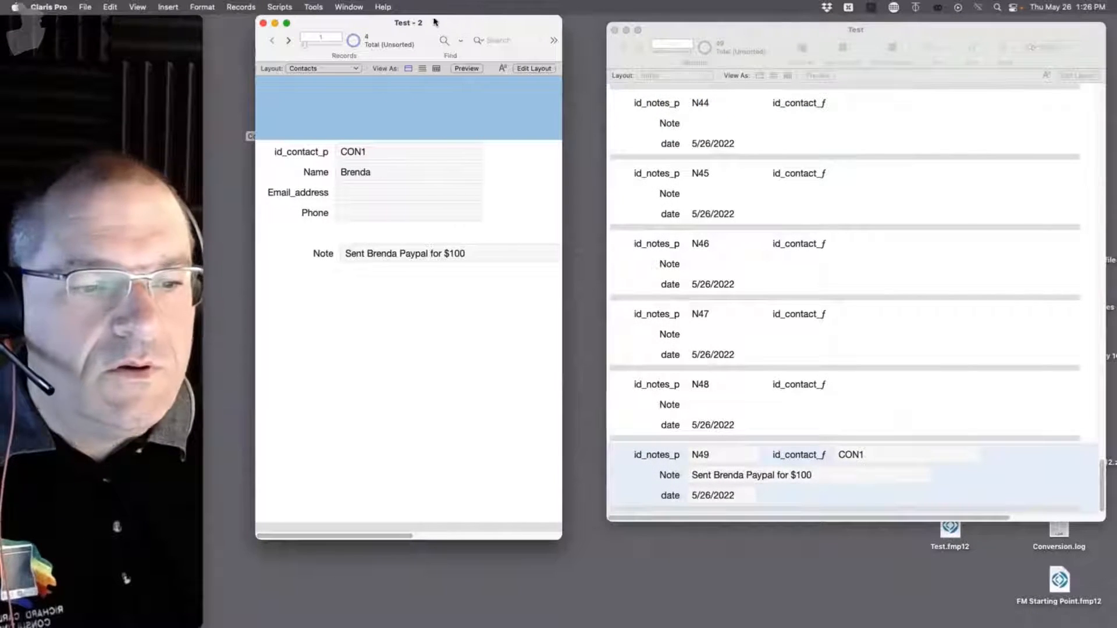
# Create a new record in the Notes window with the contact's first name followed by "Faxed Me" as its note.
pyautogui.click(853, 387)
pyautogui.click(852, 384)
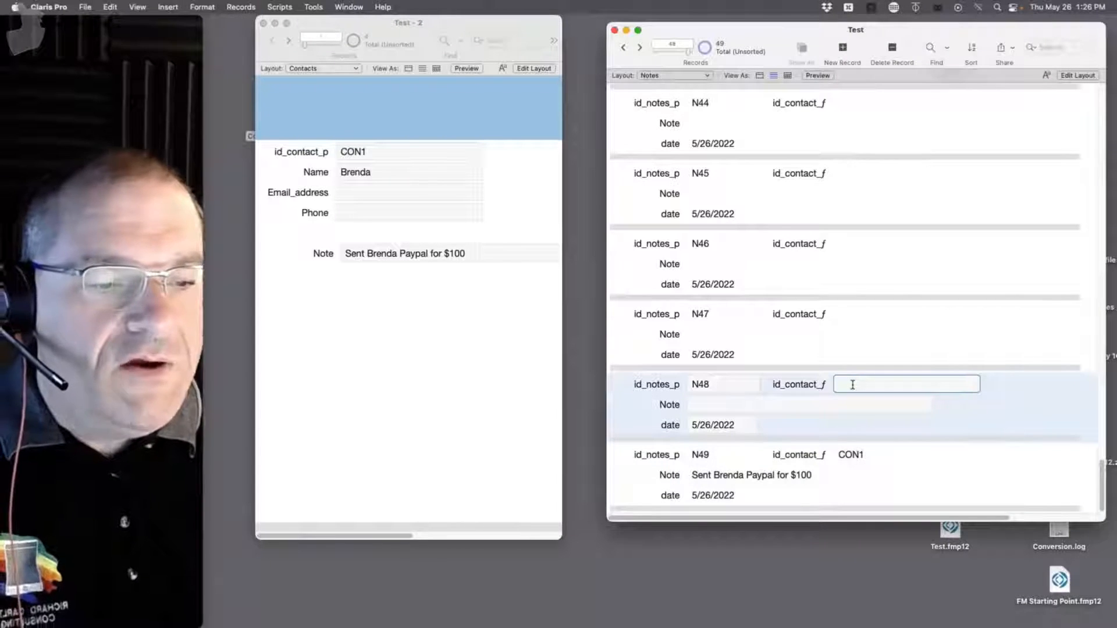
pyautogui.click(737, 404)
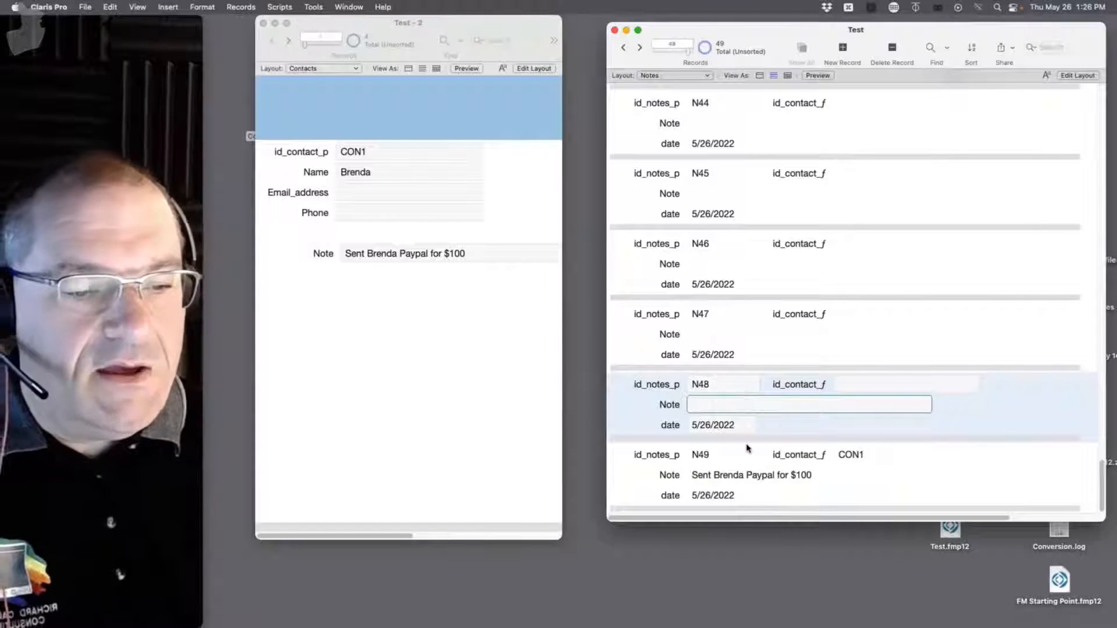
pyautogui.press('super+n')
pyautogui.click(719, 472)
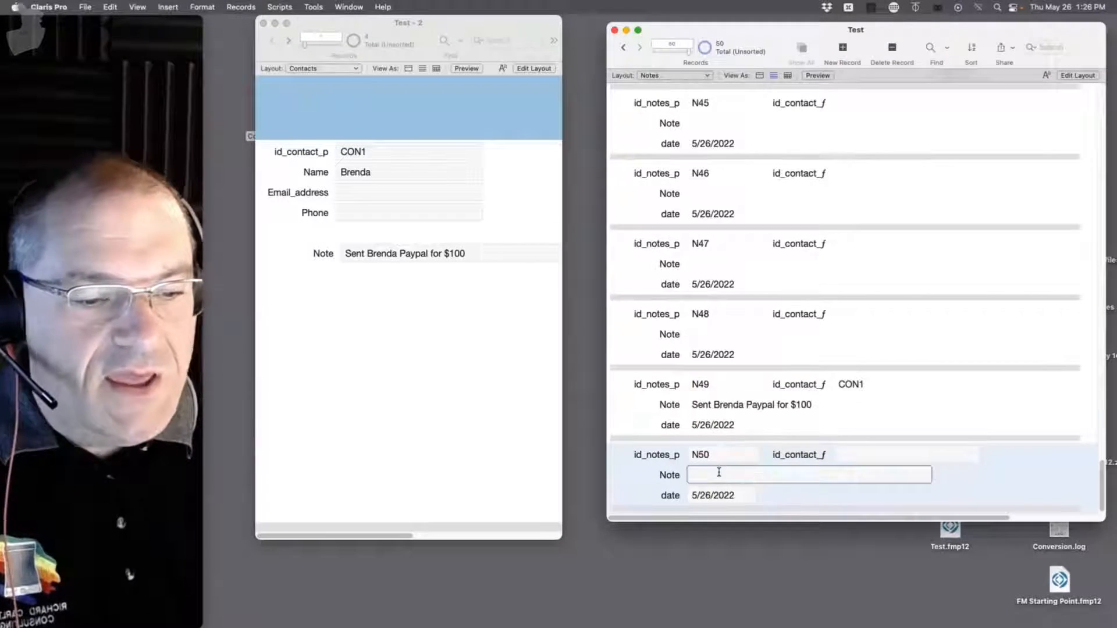
pyautogui.write('Brend')
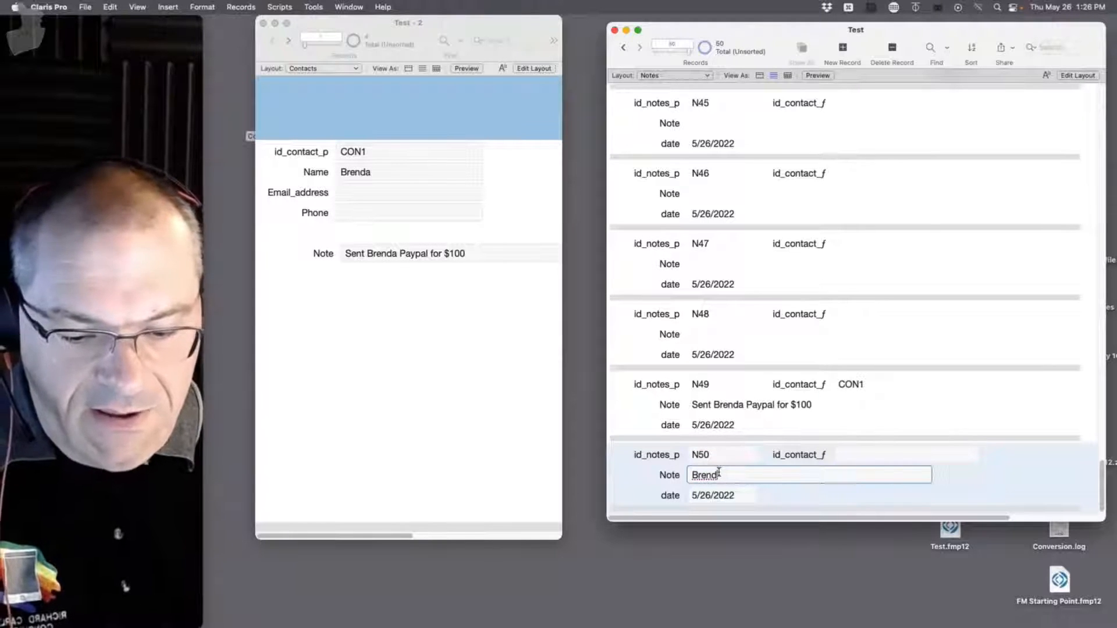
pyautogui.write('a Faxed Me')
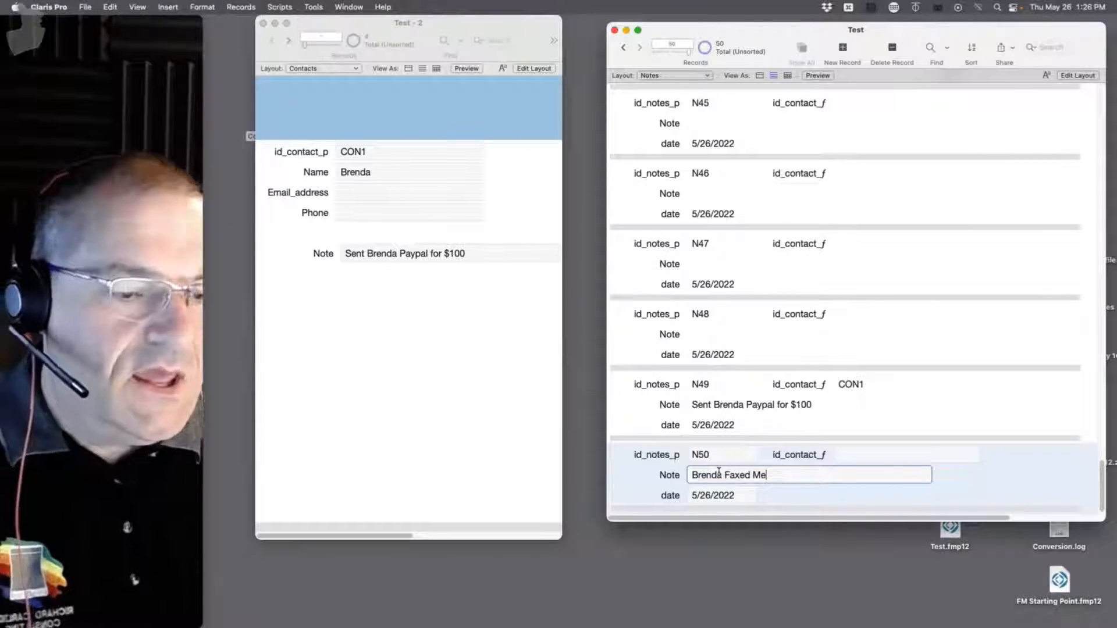
pyautogui.click(810, 495)
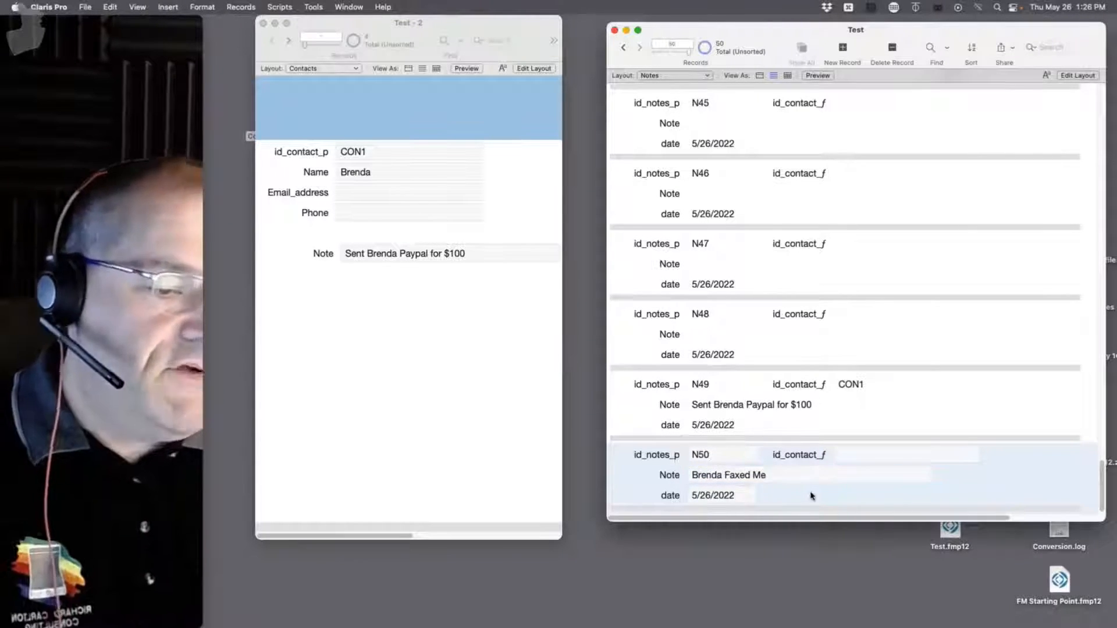
# Enter the first contact's id_contact_p value in the id_contact_ƒ field of note N50 and return to the Contacts window.
pyautogui.click(857, 455)
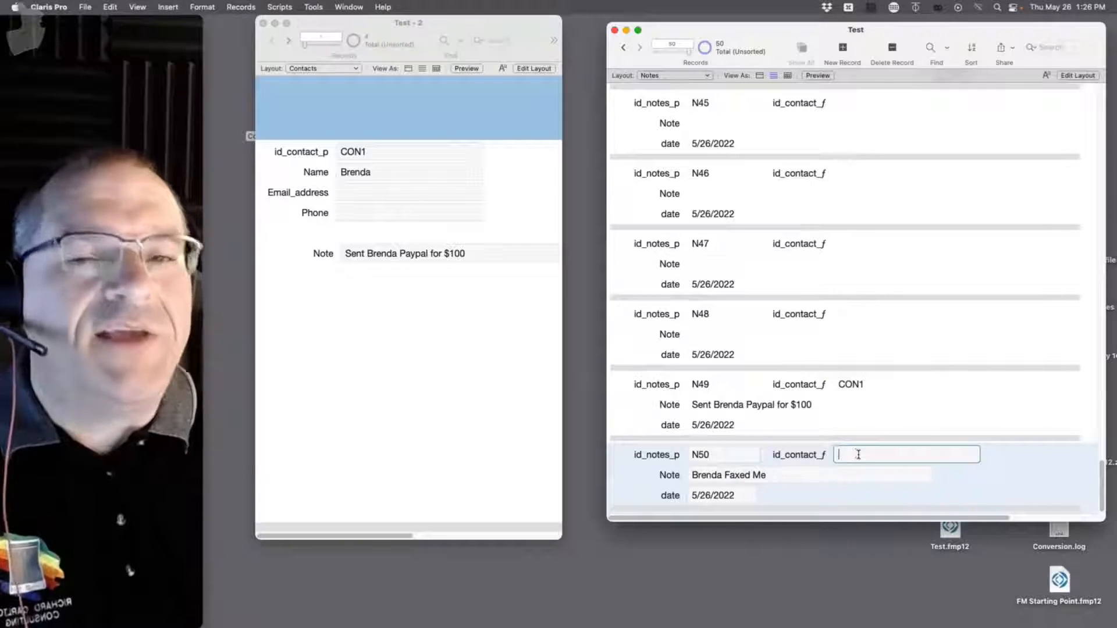
pyautogui.write('C')
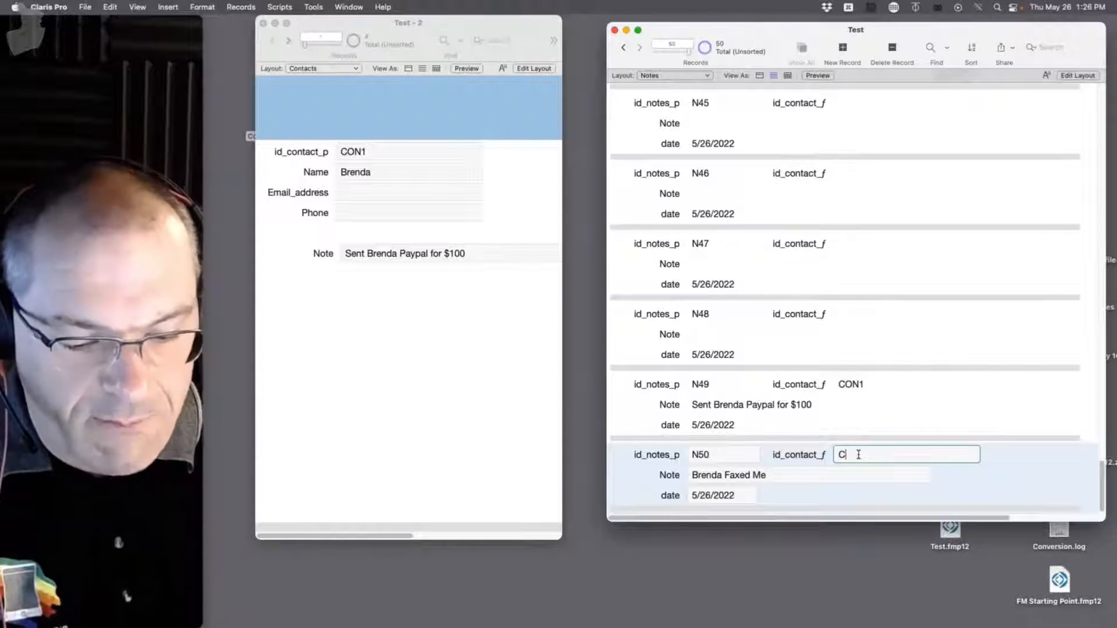
pyautogui.write('ON1')
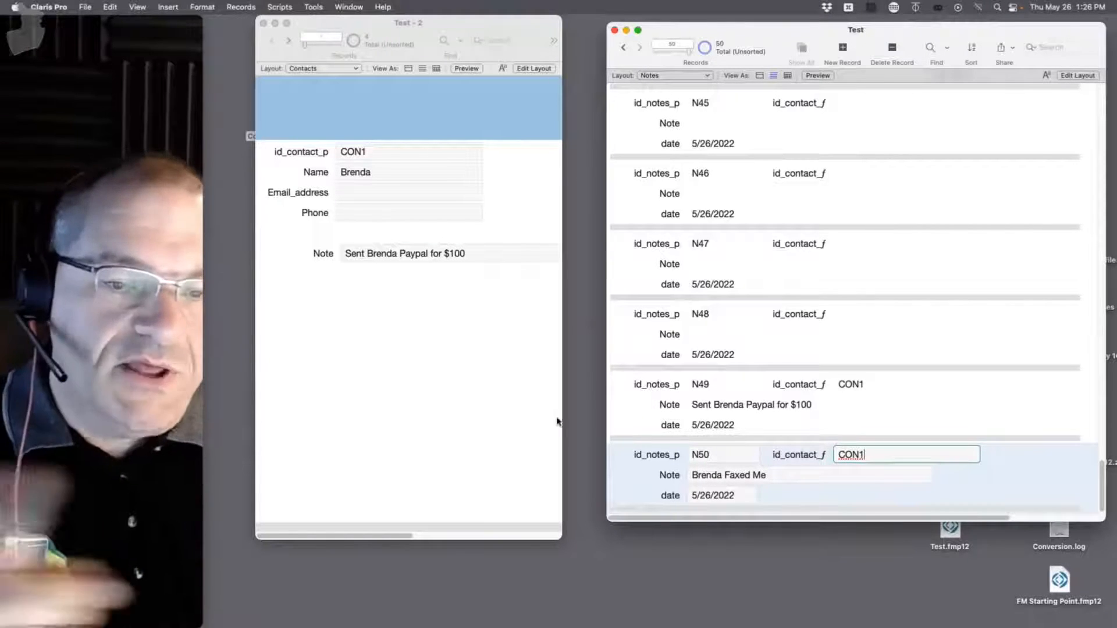
pyautogui.click(536, 422)
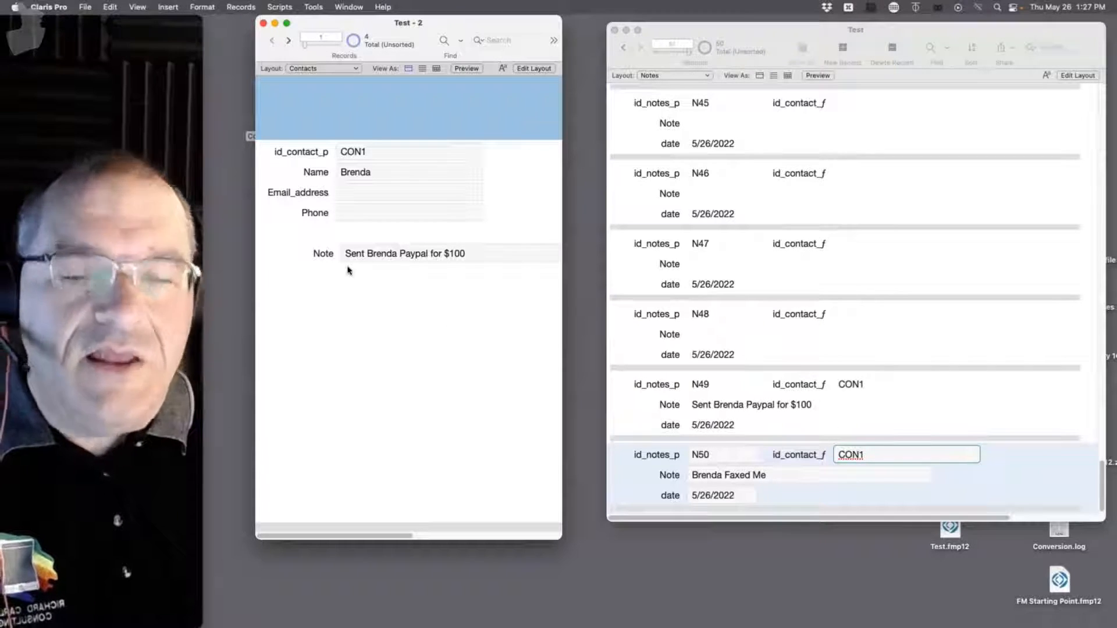
# Duplicate the related Note field directly below the original with the label included, keep it assigned to Notes::Note, and view it in Browse mode.
pyautogui.press('super+l')
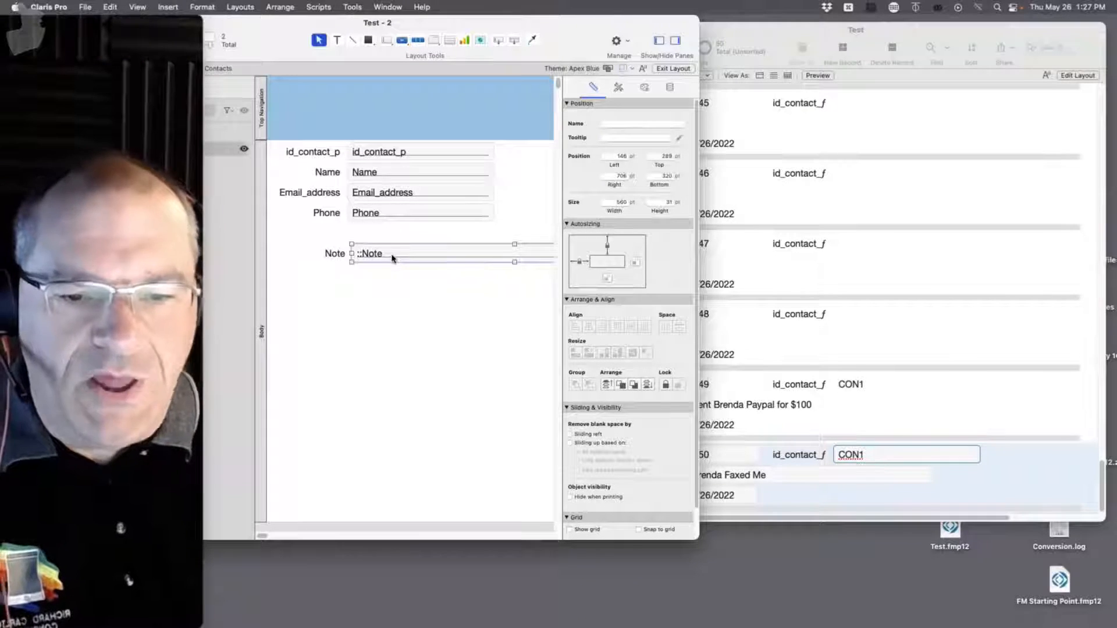
pyautogui.moveTo(392, 257); pyautogui.dragTo(393, 281)
pyautogui.doubleClick(394, 280)
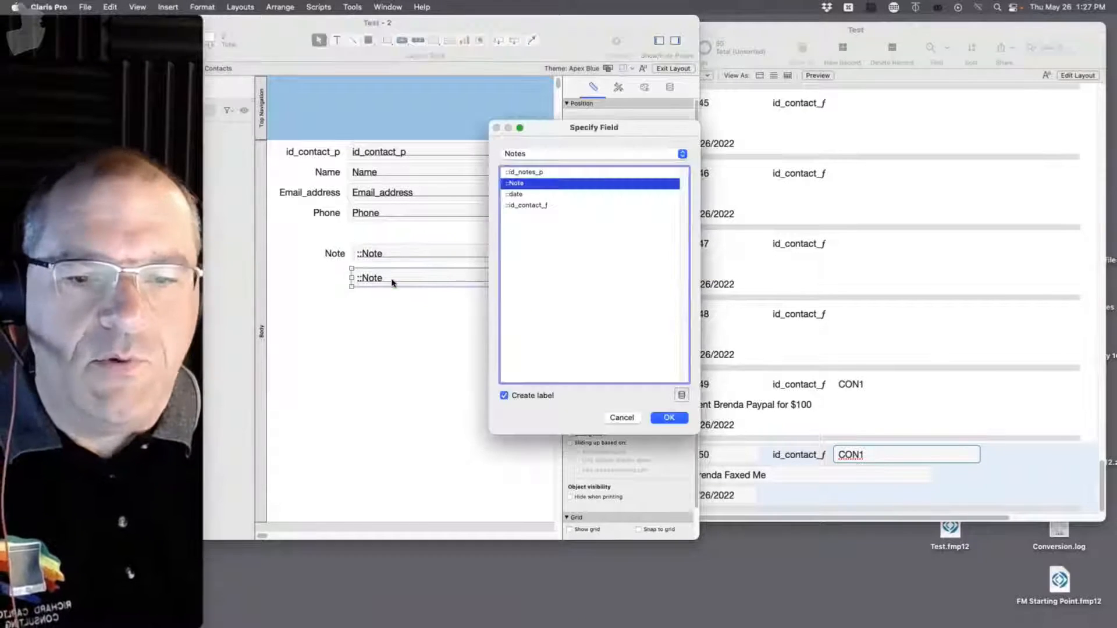
pyautogui.doubleClick(515, 184)
pyautogui.press('super+b')
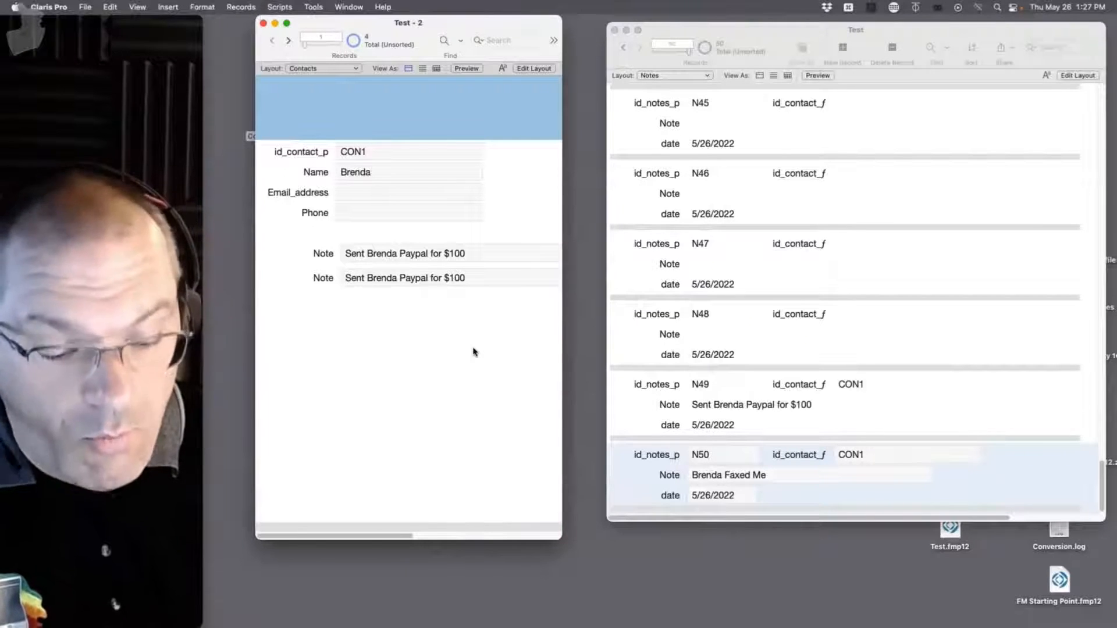
# Edit the Contacts layout in a wider window and move both Note fields with their labels up directly beneath Phone.
pyautogui.press('super+l')
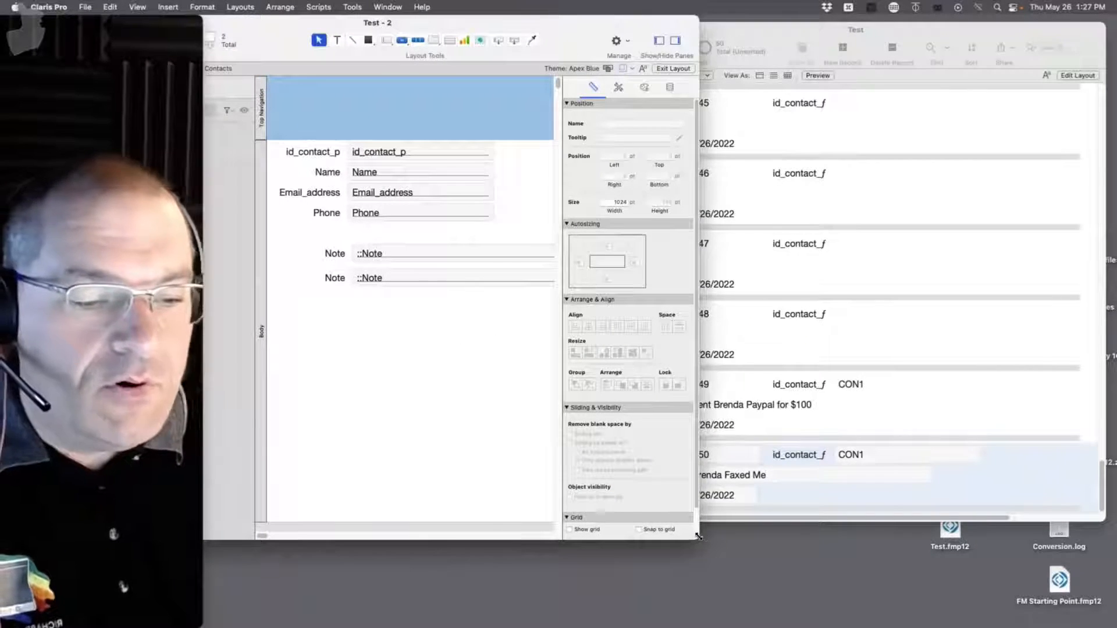
pyautogui.moveTo(698, 536); pyautogui.dragTo(937, 535)
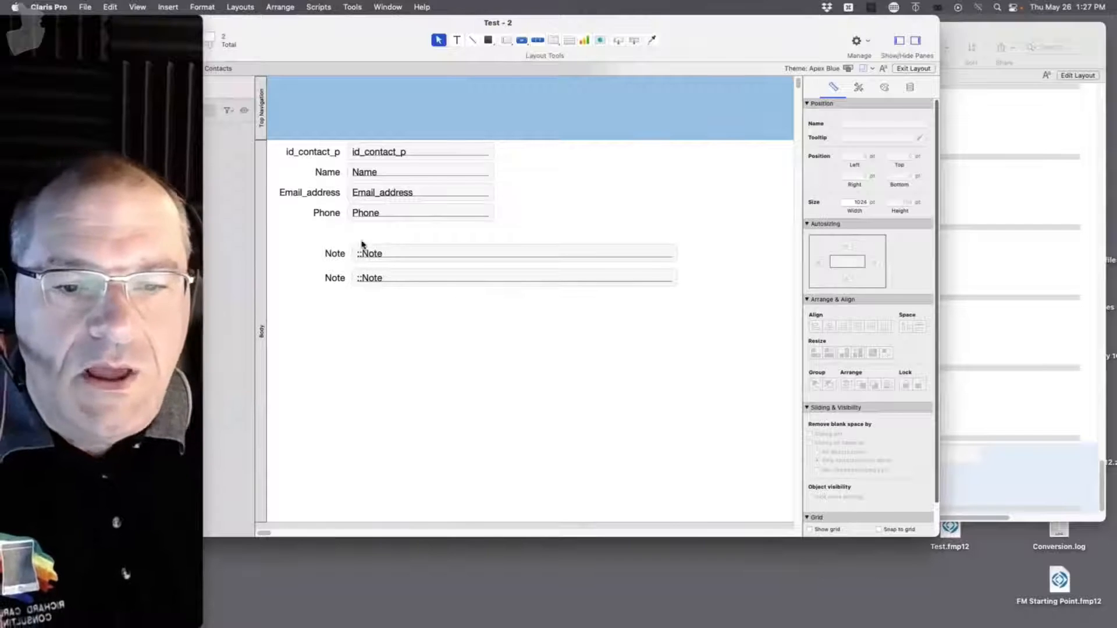
pyautogui.moveTo(705, 233); pyautogui.dragTo(289, 314)
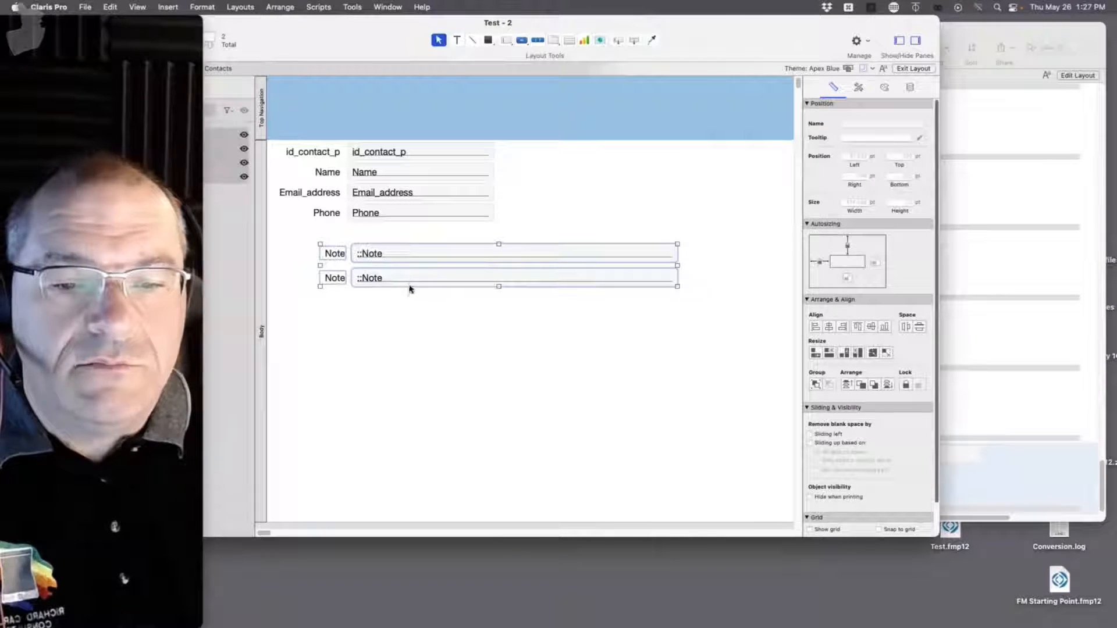
pyautogui.moveTo(410, 289); pyautogui.dragTo(400, 269)
pyautogui.click(462, 302)
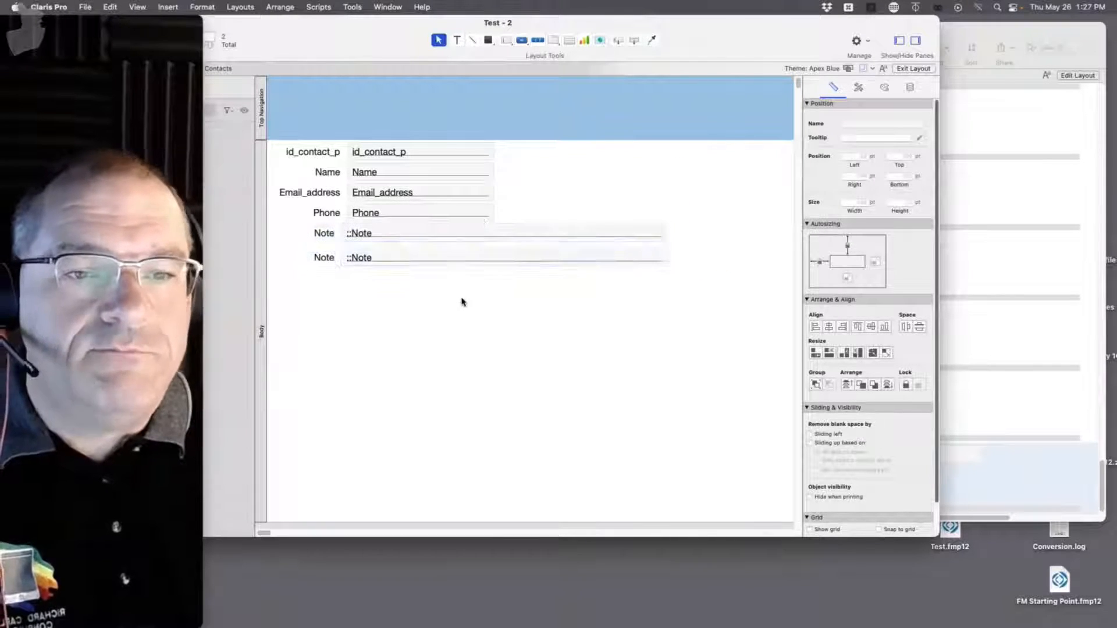
# Draw an 8-row portal about 715 by 328 pt below the Note fields showing Notes records, add no fields, and view it in Browse mode.
pyautogui.click(568, 41)
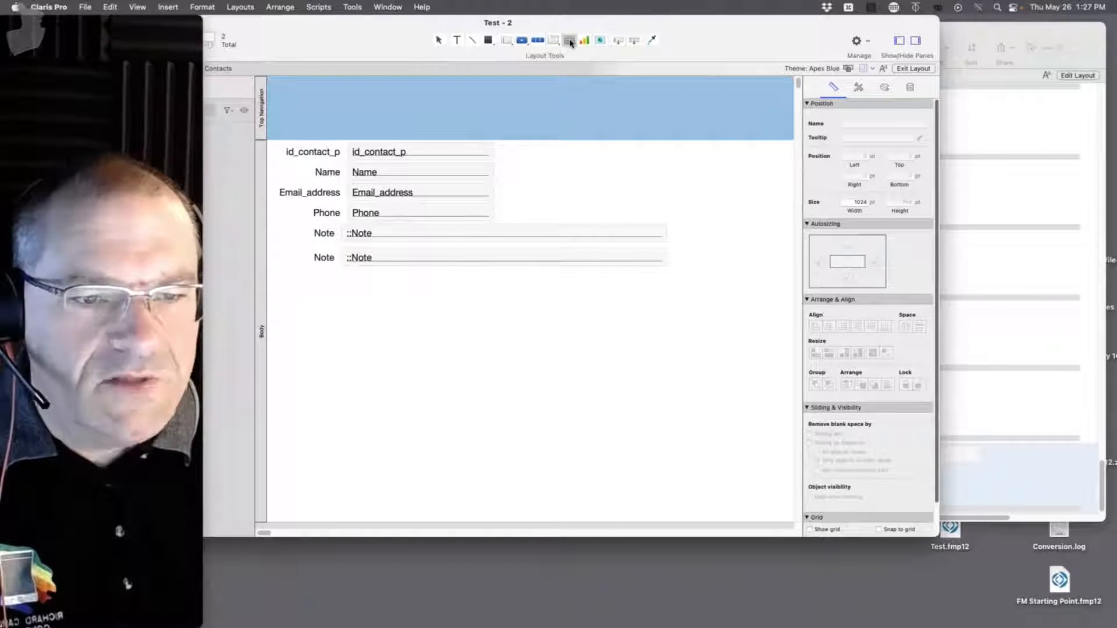
pyautogui.moveTo(304, 288); pyautogui.dragTo(719, 478)
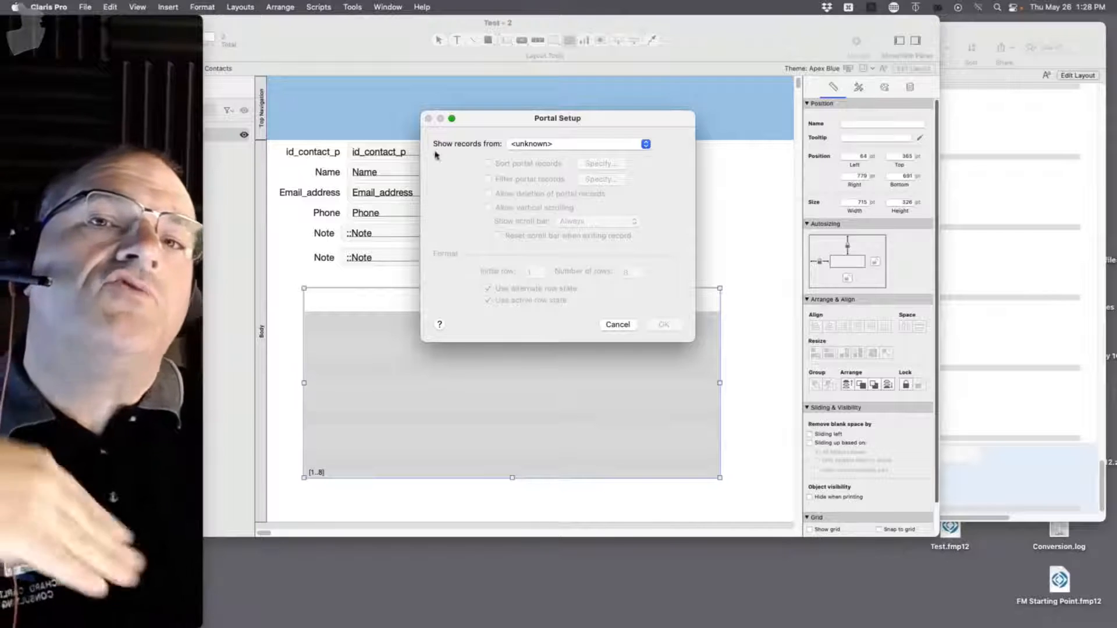
pyautogui.click(550, 145)
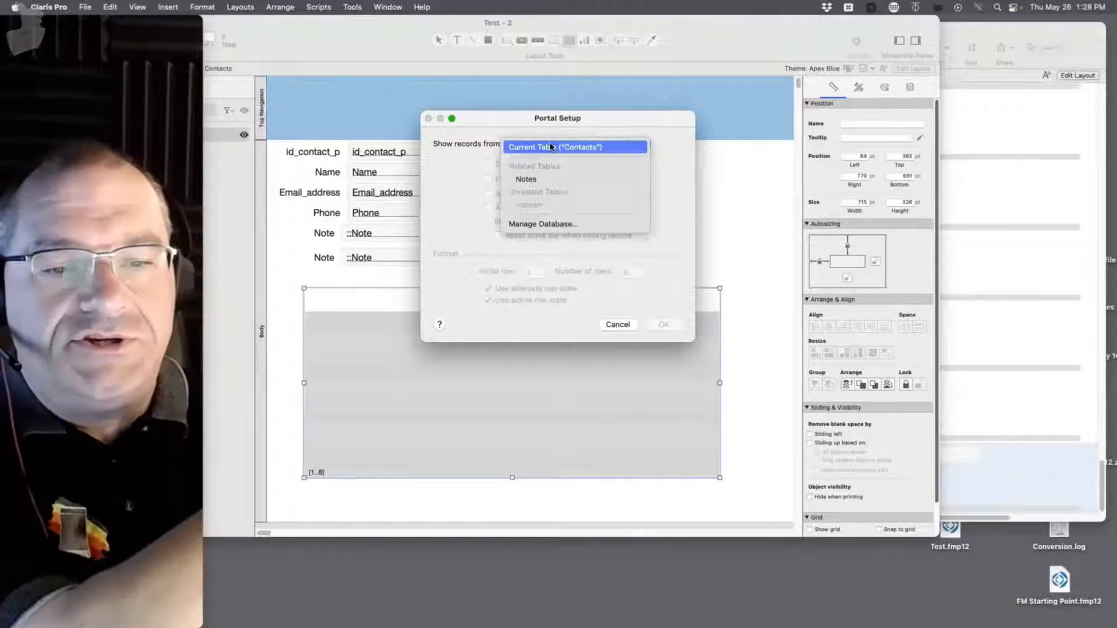
pyautogui.click(551, 179)
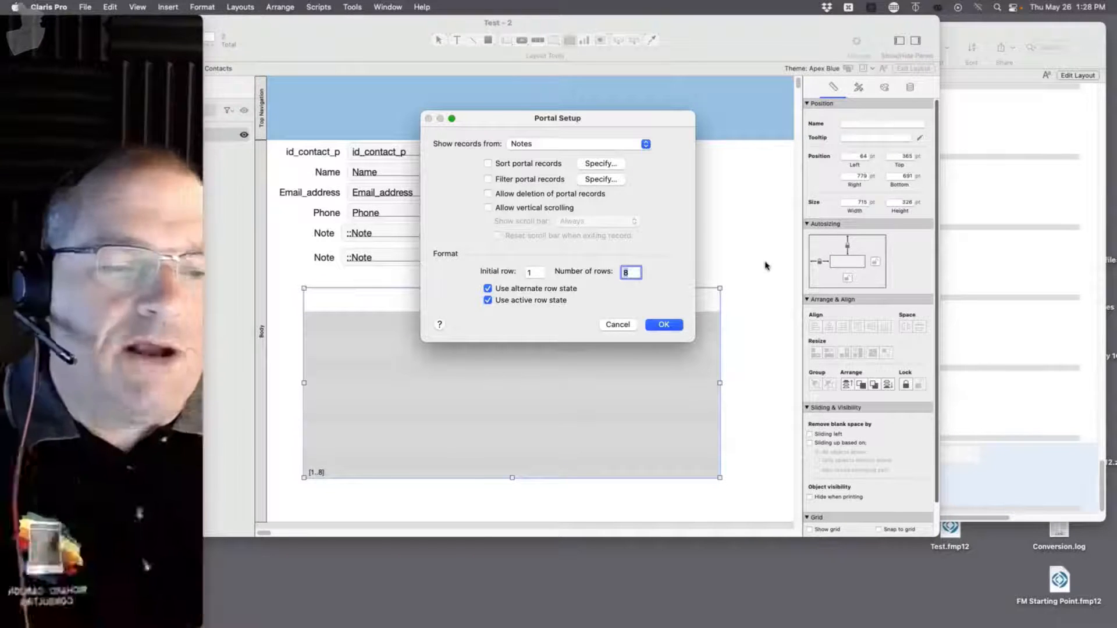
pyautogui.click(673, 325)
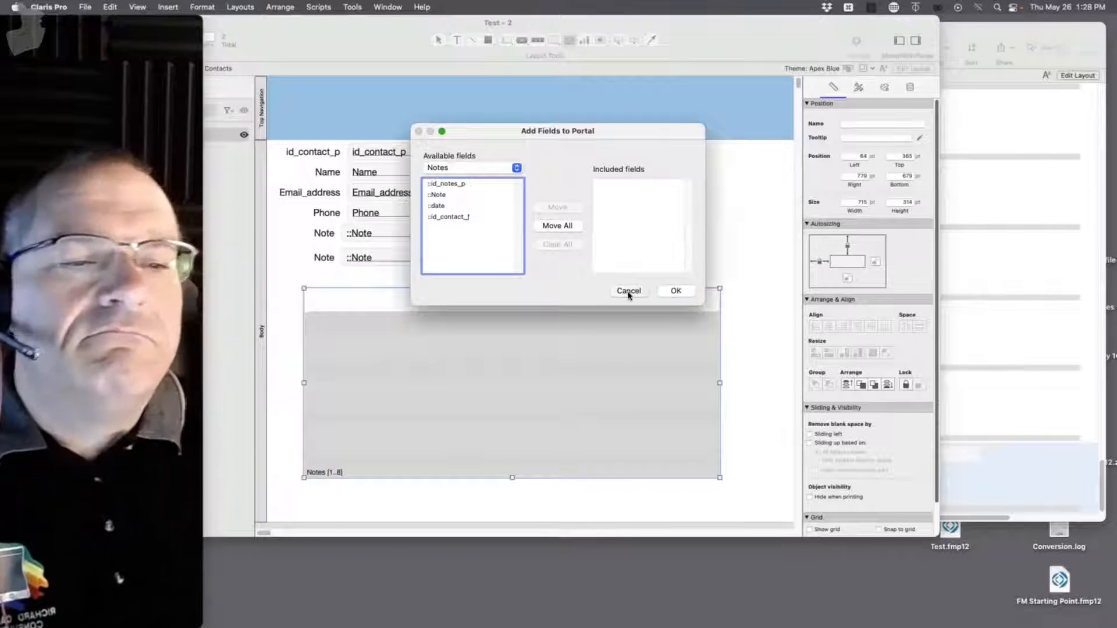
pyautogui.click(676, 291)
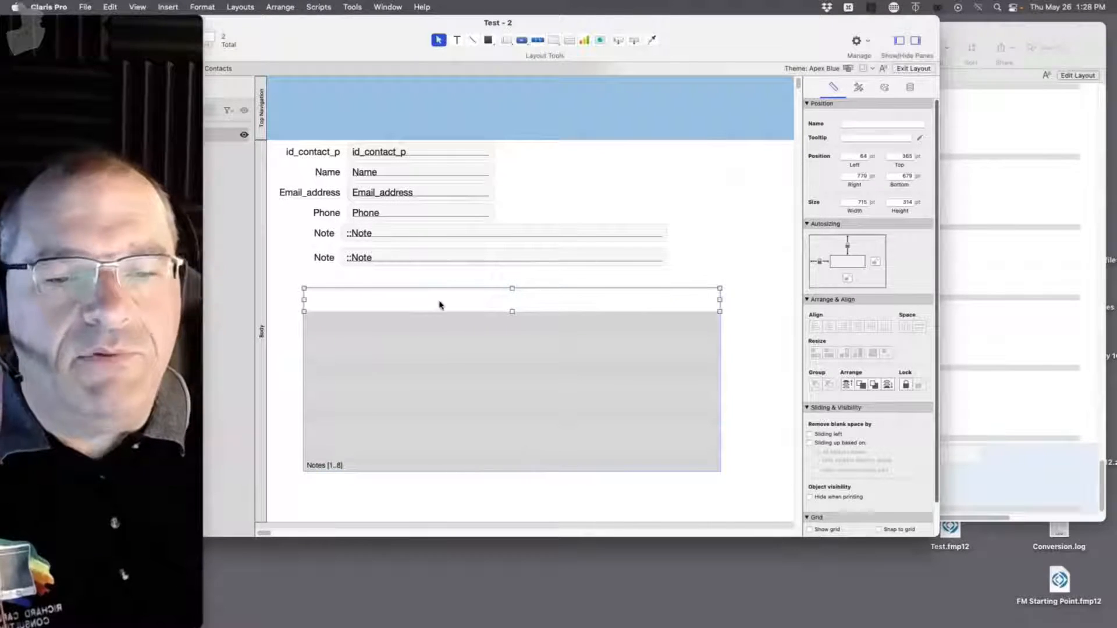
pyautogui.press('super+b')
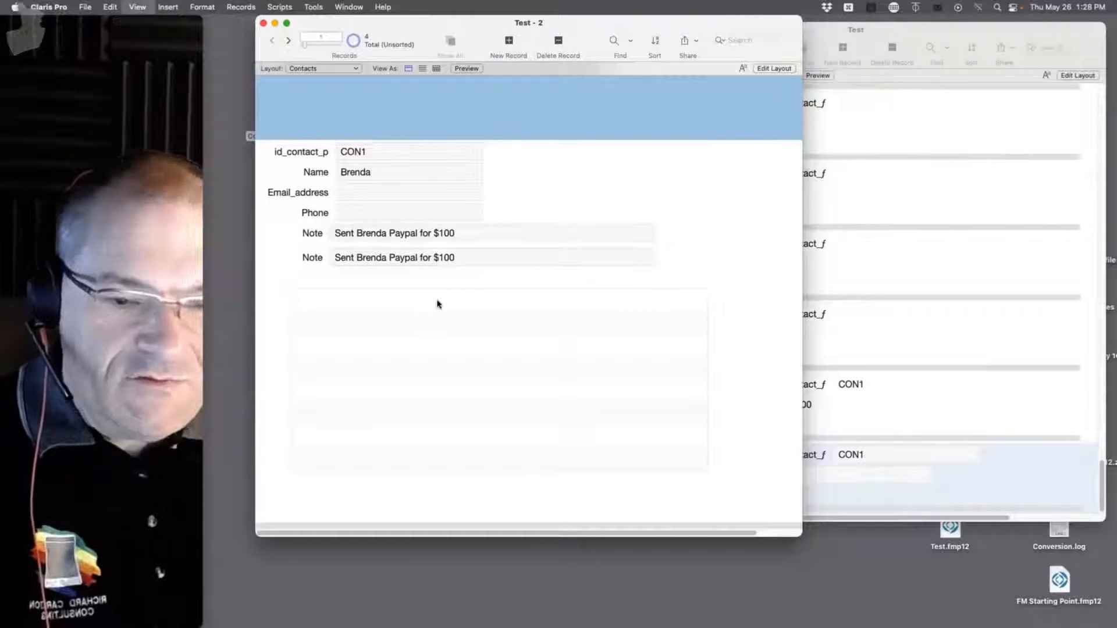
# Move the second Note field into the portal's first row with its label above the portal, and view the layout in Browse mode.
pyautogui.press('super+l')
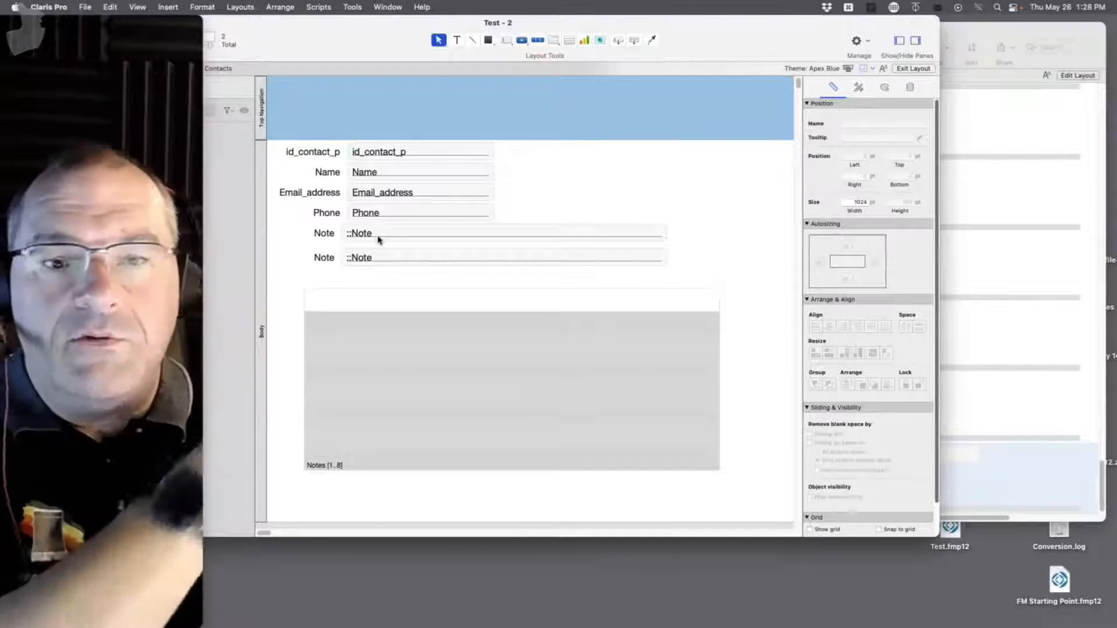
pyautogui.moveTo(324, 259); pyautogui.dragTo(345, 300)
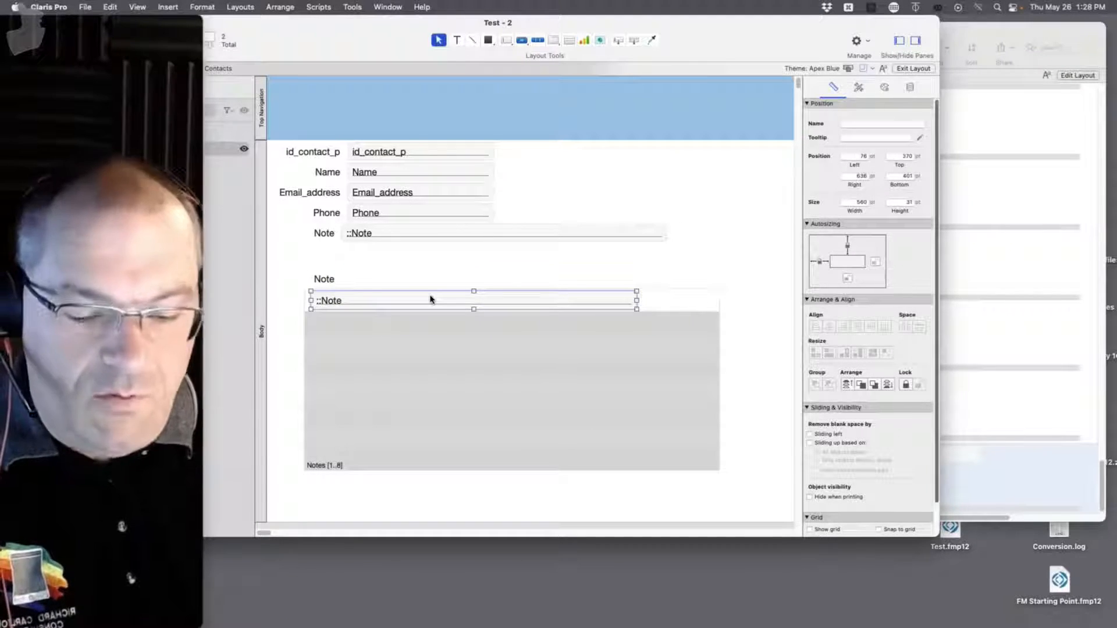
pyautogui.press('super+b')
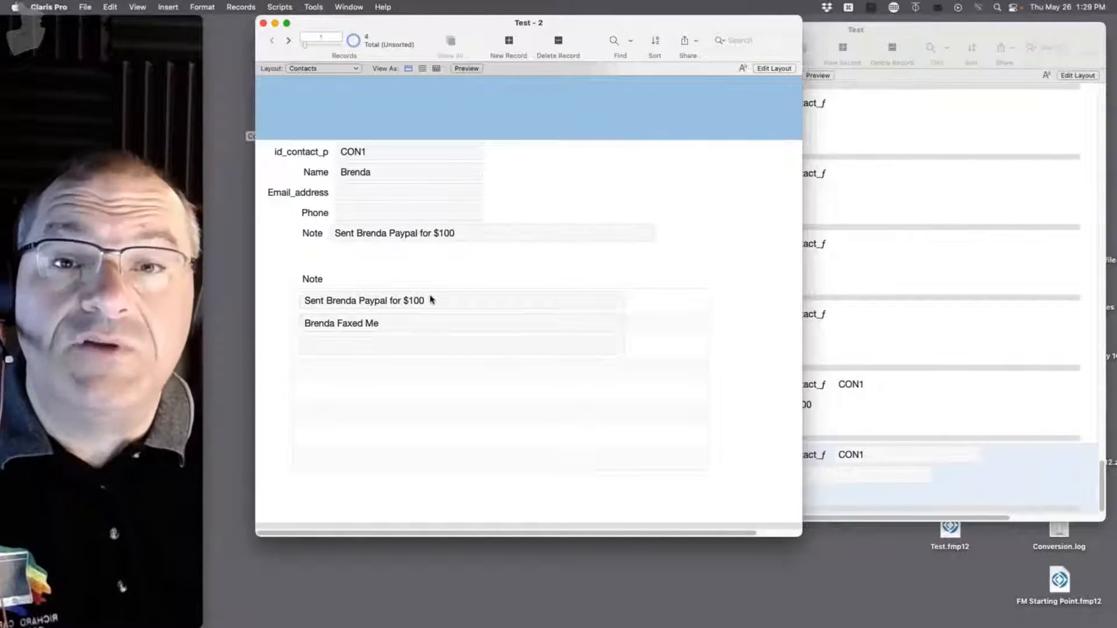
# Give note N47 the first contact's ID in id_contact_ƒ and the note "Phone Call", commit it, and return to the Contacts window.
pyautogui.click(865, 399)
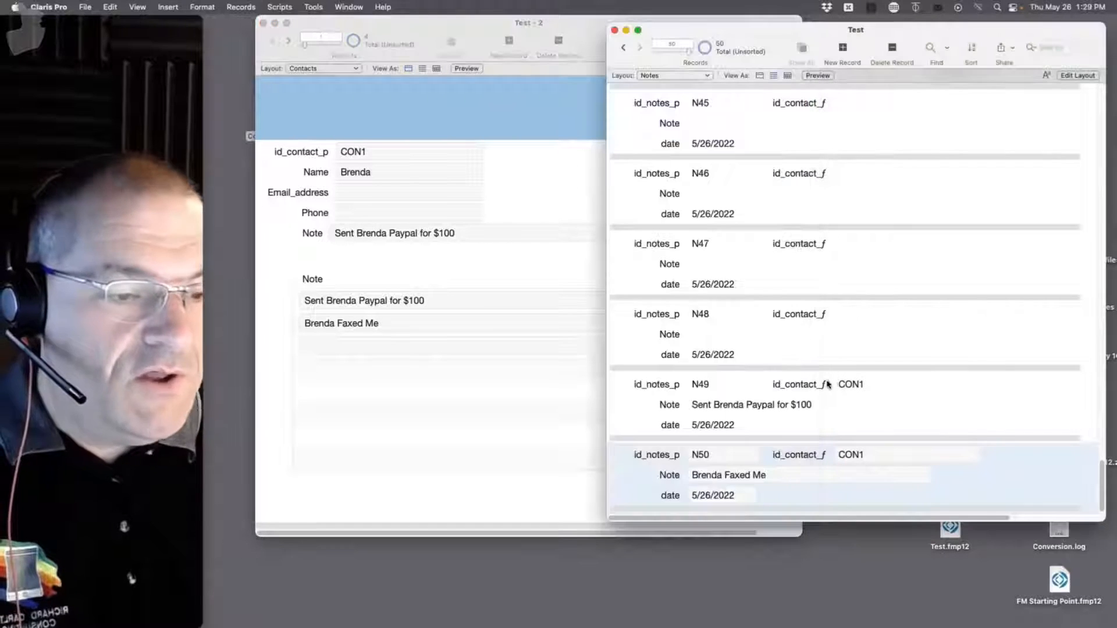
pyautogui.click(853, 311)
pyautogui.click(849, 240)
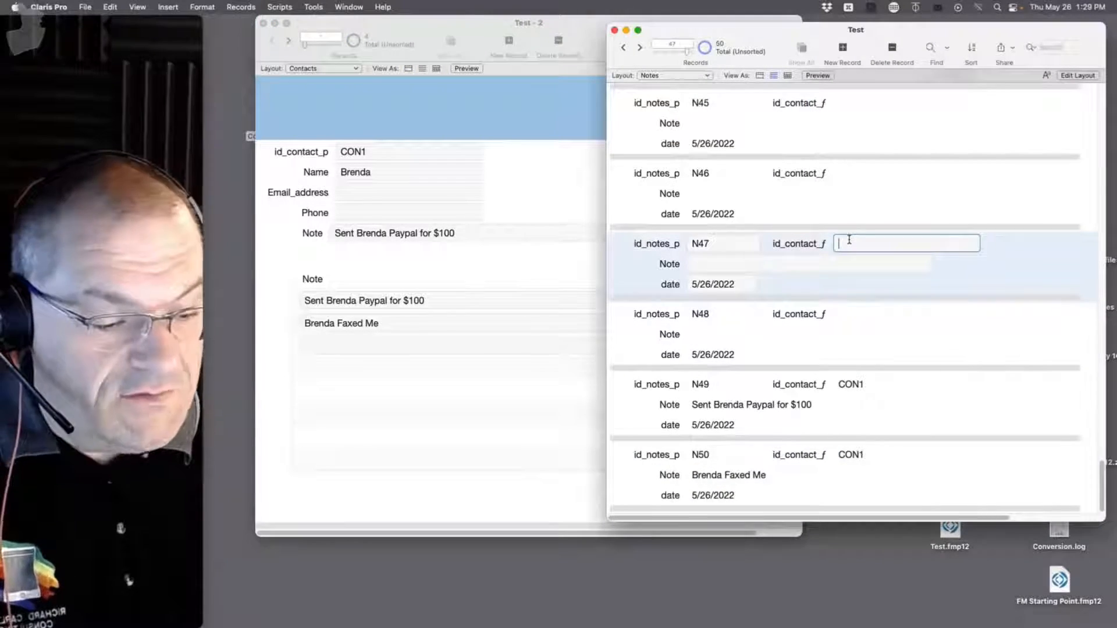
pyautogui.click(791, 262)
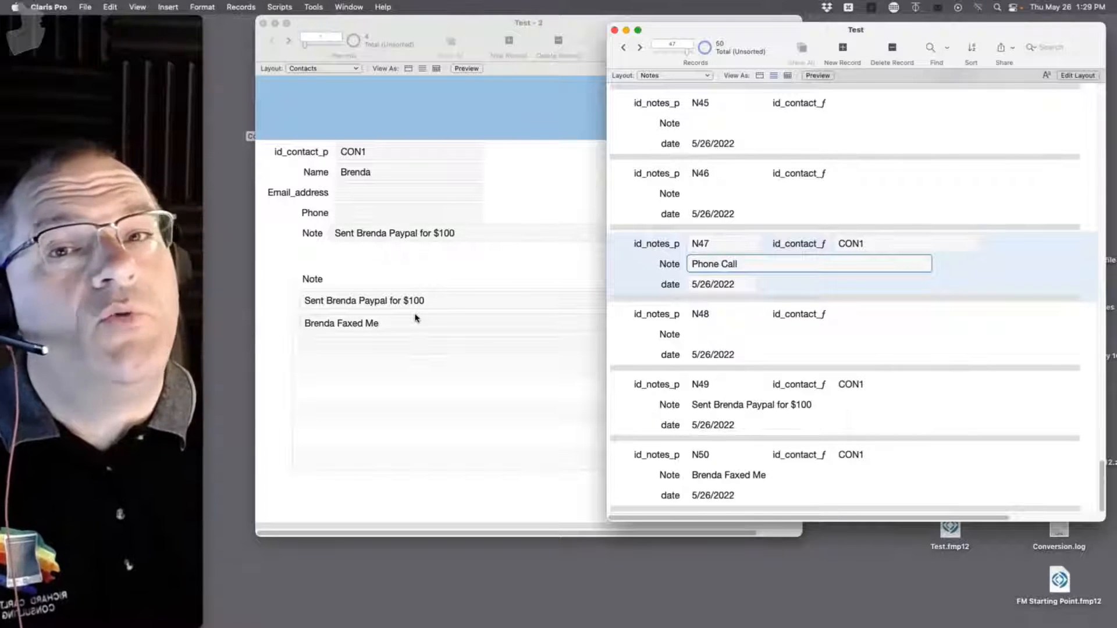
pyautogui.click(805, 287)
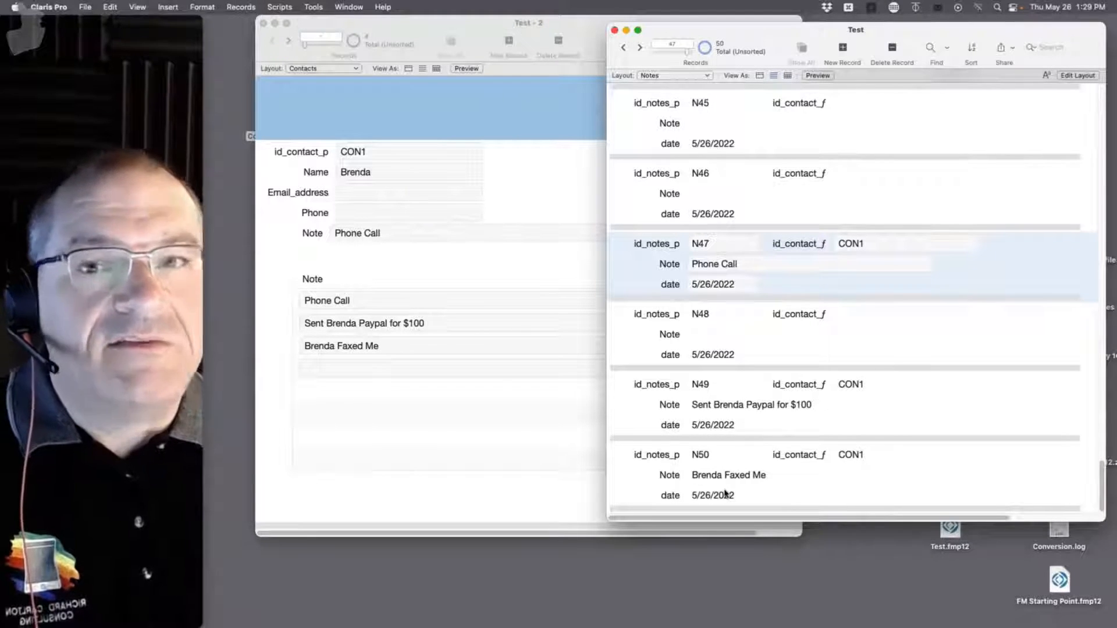
pyautogui.click(534, 465)
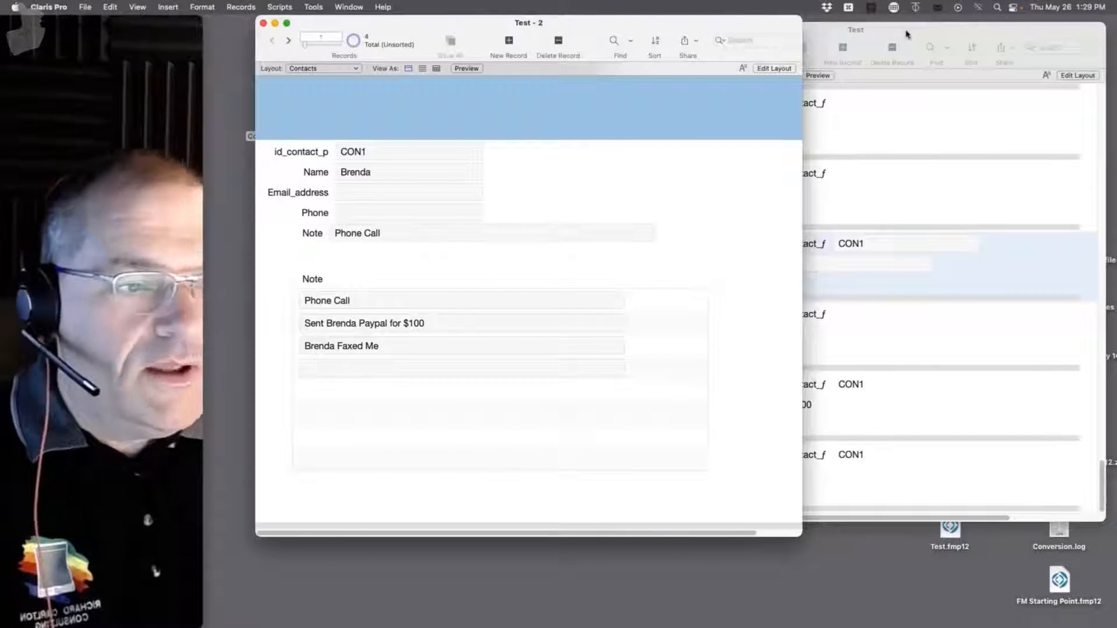
# Move the Notes window out of the way and open the local version of 30_Day CRM FMSP_22_Lite_x2.fmp12 from the desktop.
pyautogui.click(906, 34)
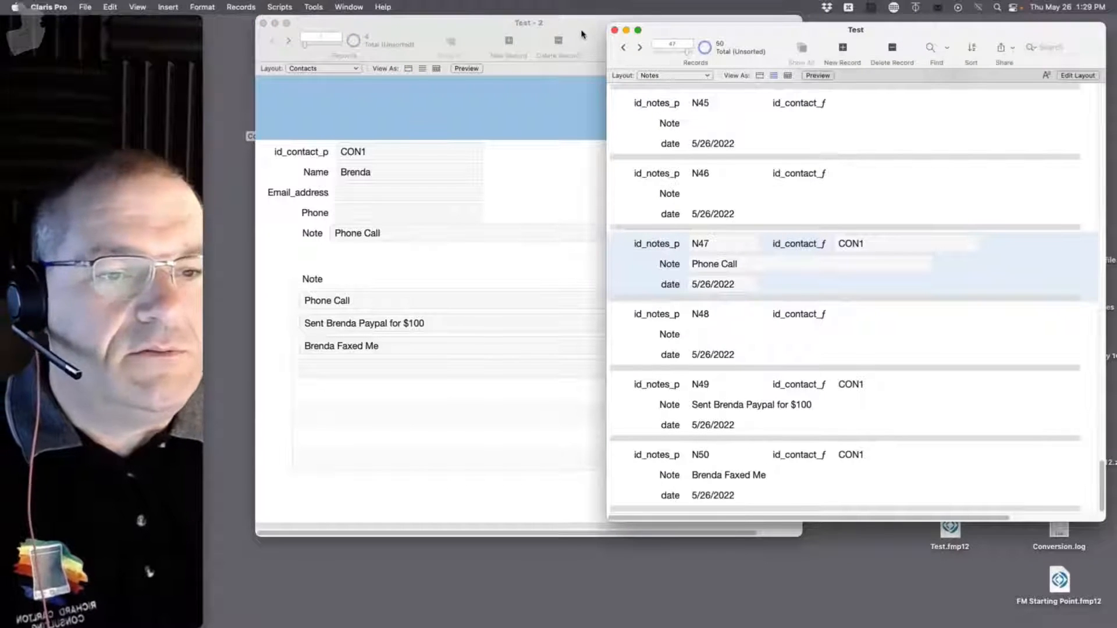
pyautogui.moveTo(581, 34); pyautogui.dragTo(572, 34)
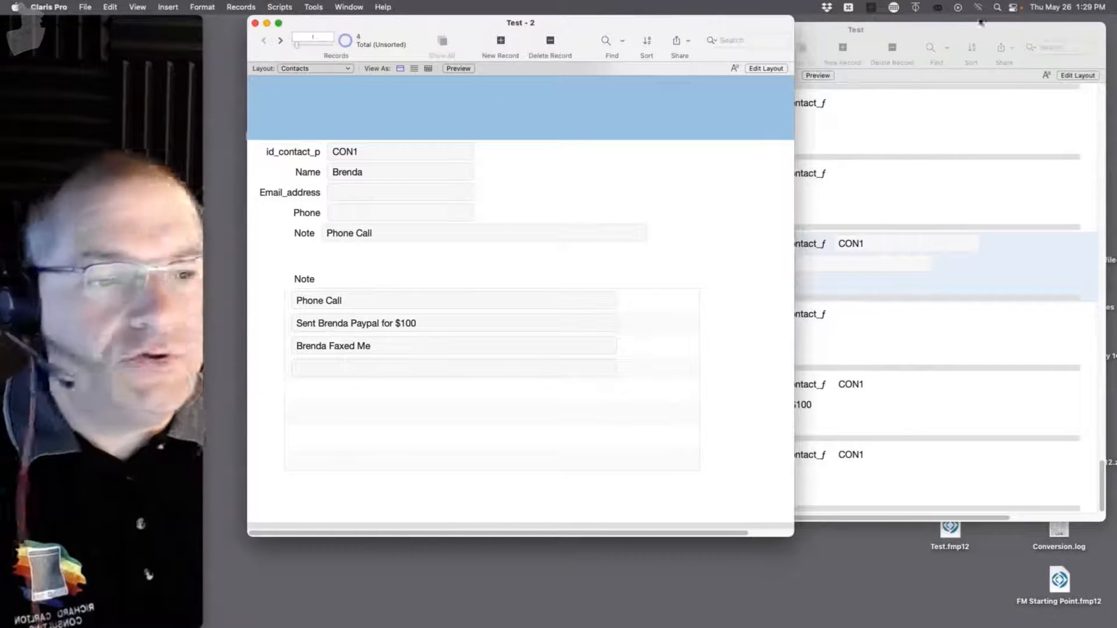
pyautogui.click(914, 33)
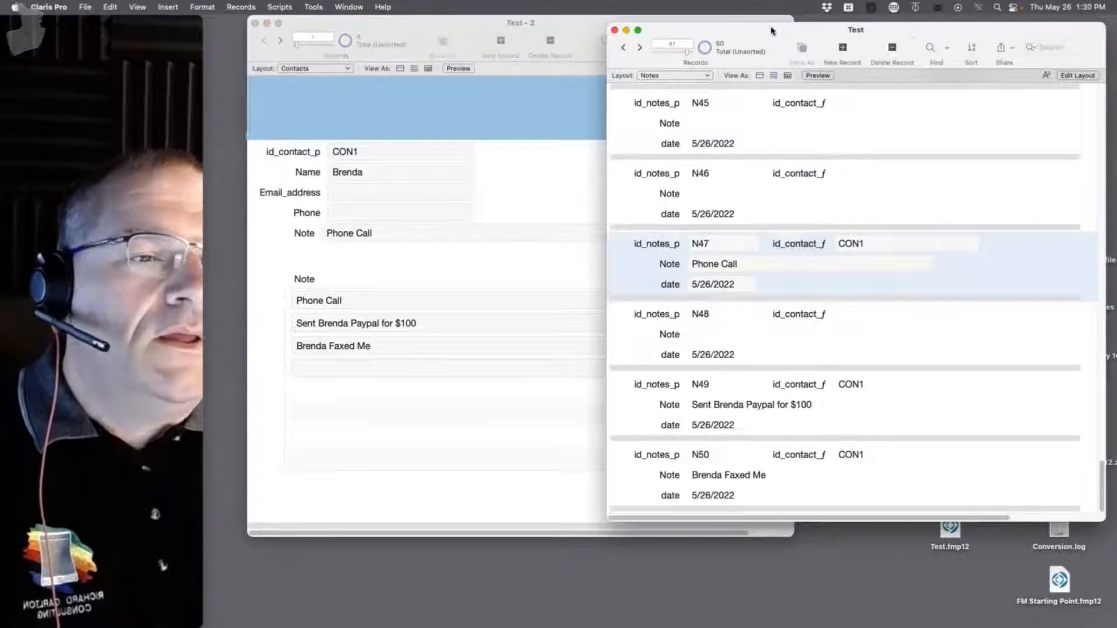
pyautogui.moveTo(787, 30); pyautogui.dragTo(765, 464)
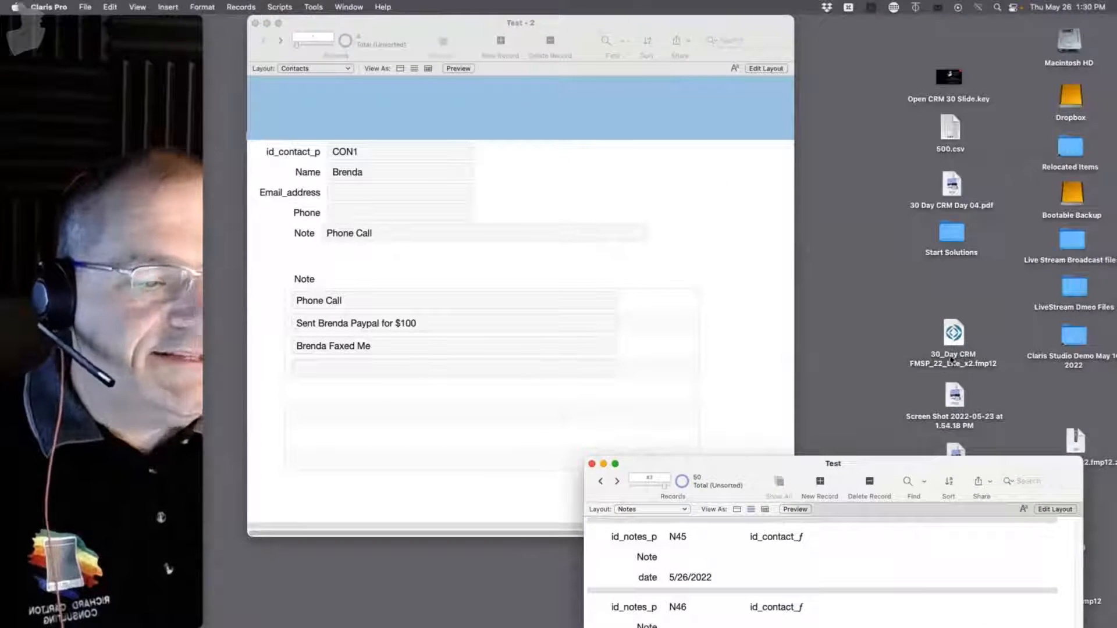
pyautogui.doubleClick(948, 336)
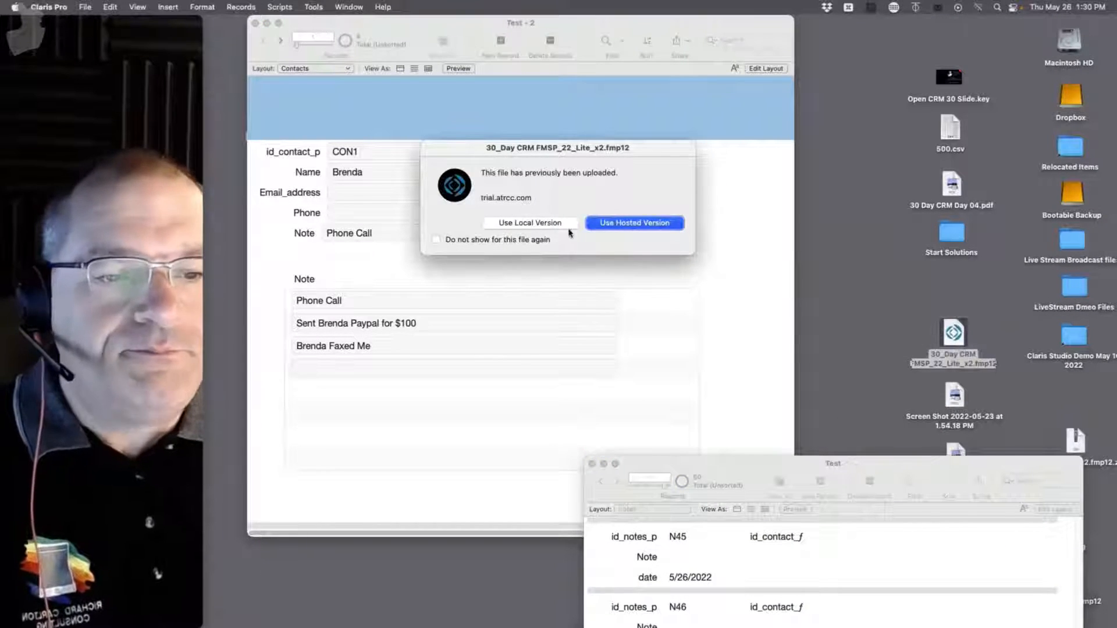
pyautogui.click(556, 225)
pyautogui.click(622, 244)
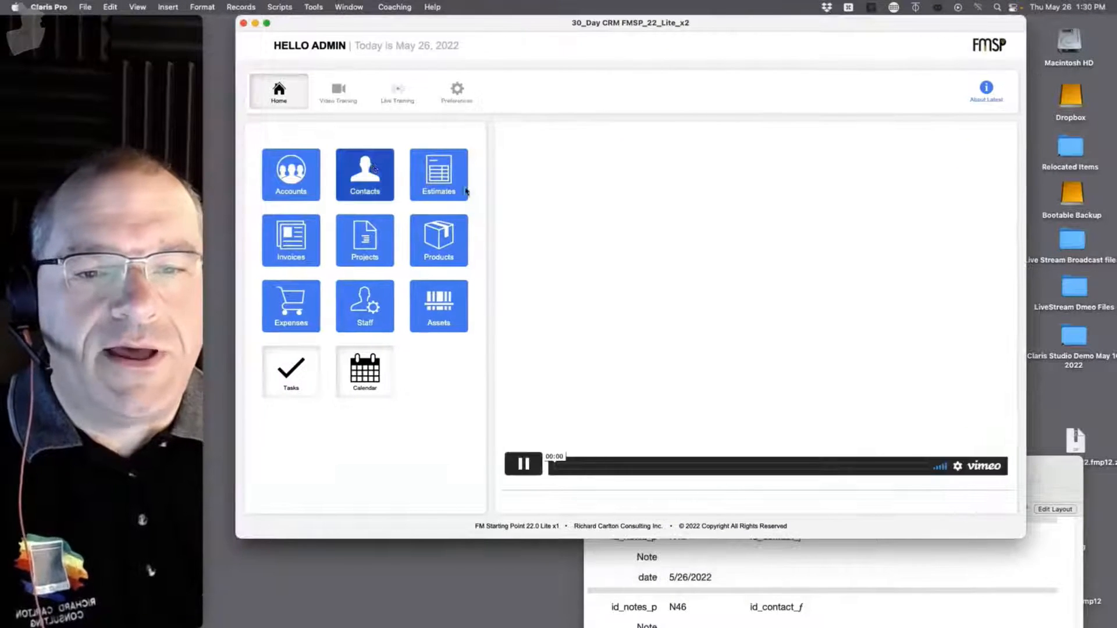
# Open the CRM's Contacts module, go to the first contact record, and examine its notes portal in Layout mode.
pyautogui.click(373, 170)
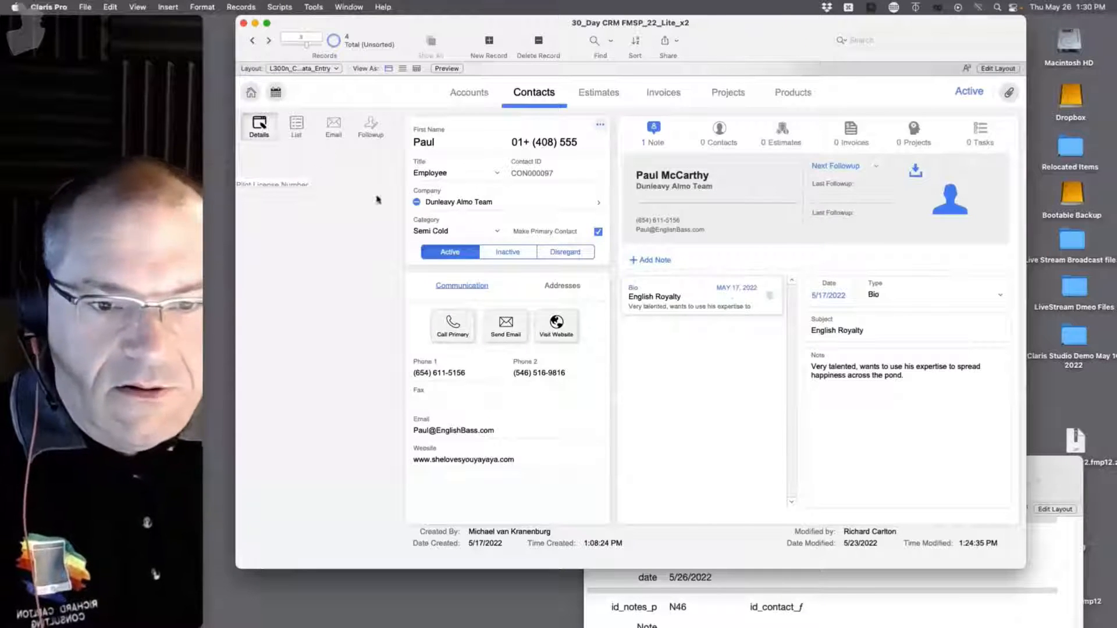
pyautogui.moveTo(305, 45); pyautogui.dragTo(263, 51)
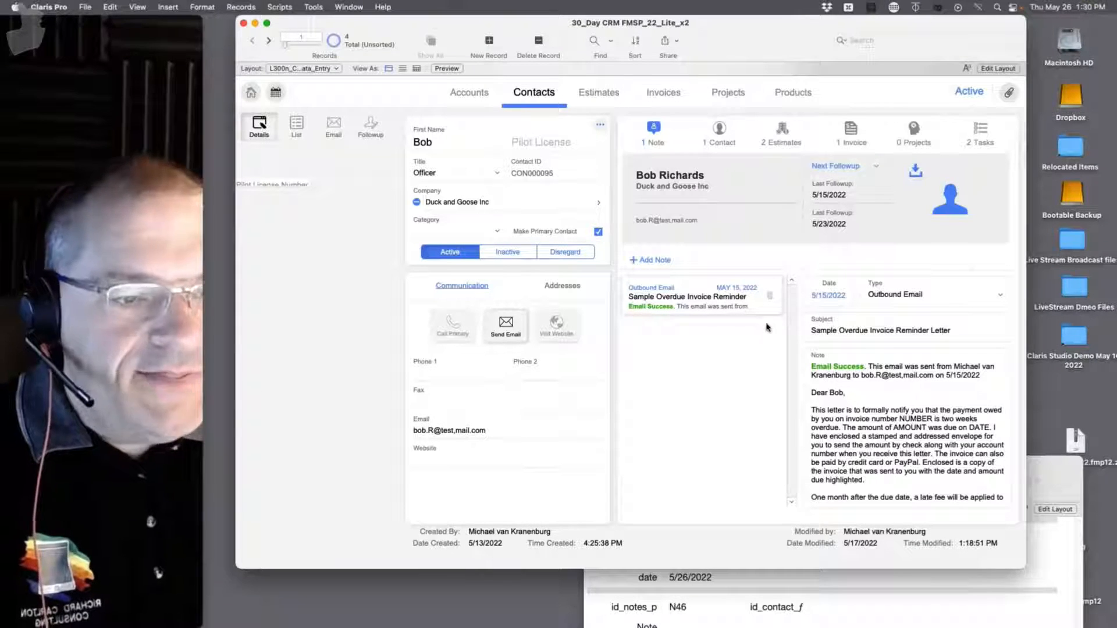
pyautogui.press('super+l')
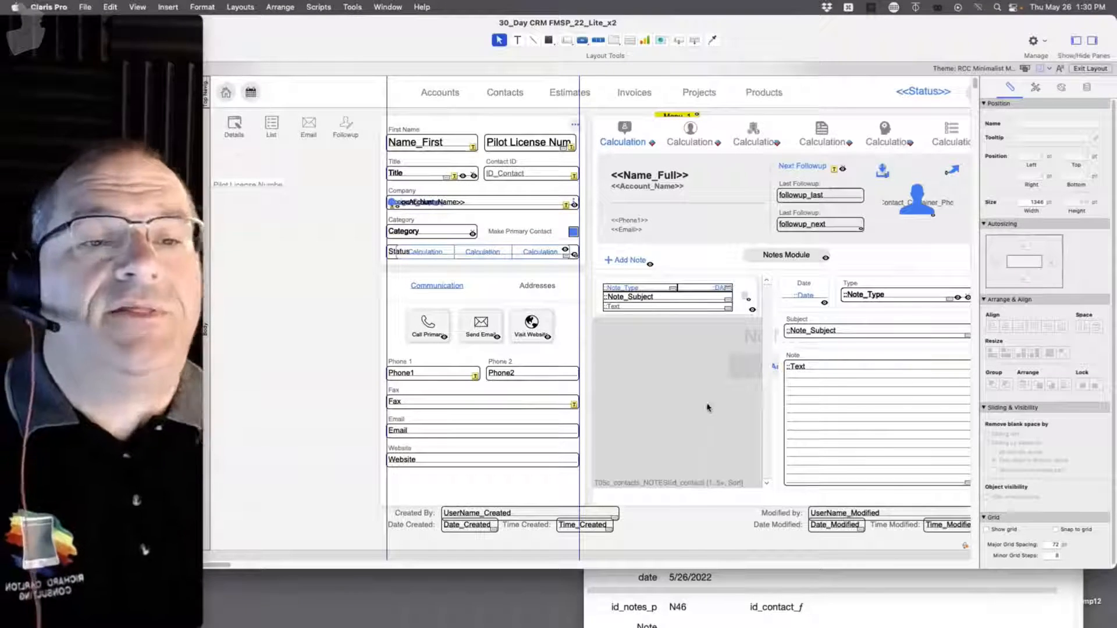
# Lower the CRM window to uncover the Test windows and place the Notes window in front, partly overlapping the Contacts window.
pyautogui.moveTo(791, 40); pyautogui.dragTo(655, 611)
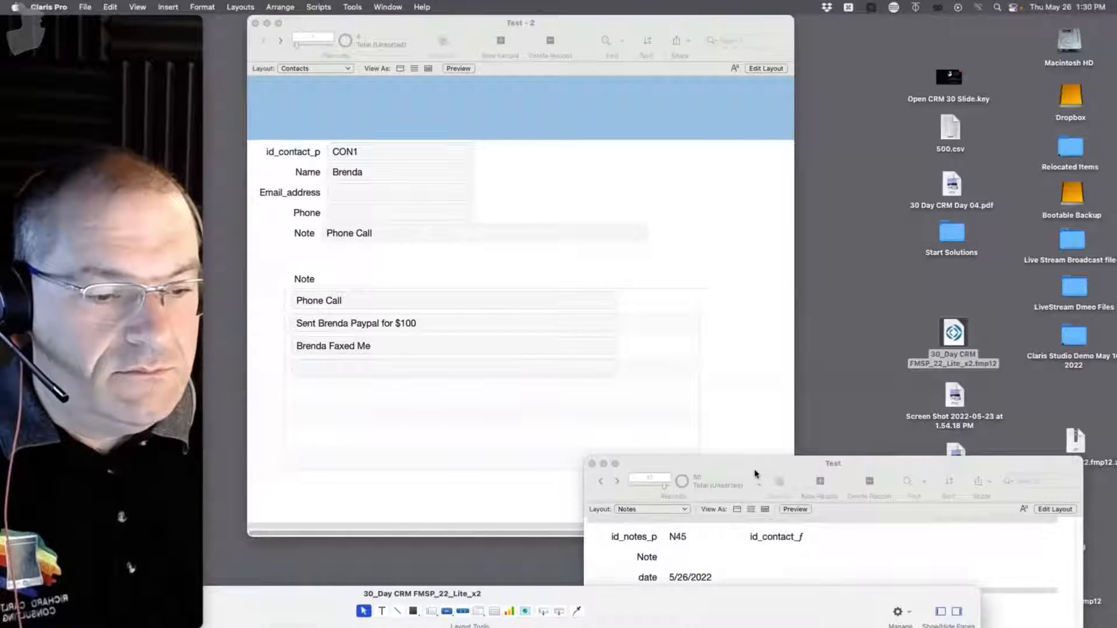
pyautogui.moveTo(759, 464); pyautogui.dragTo(792, 23)
pyautogui.doubleClick(881, 593)
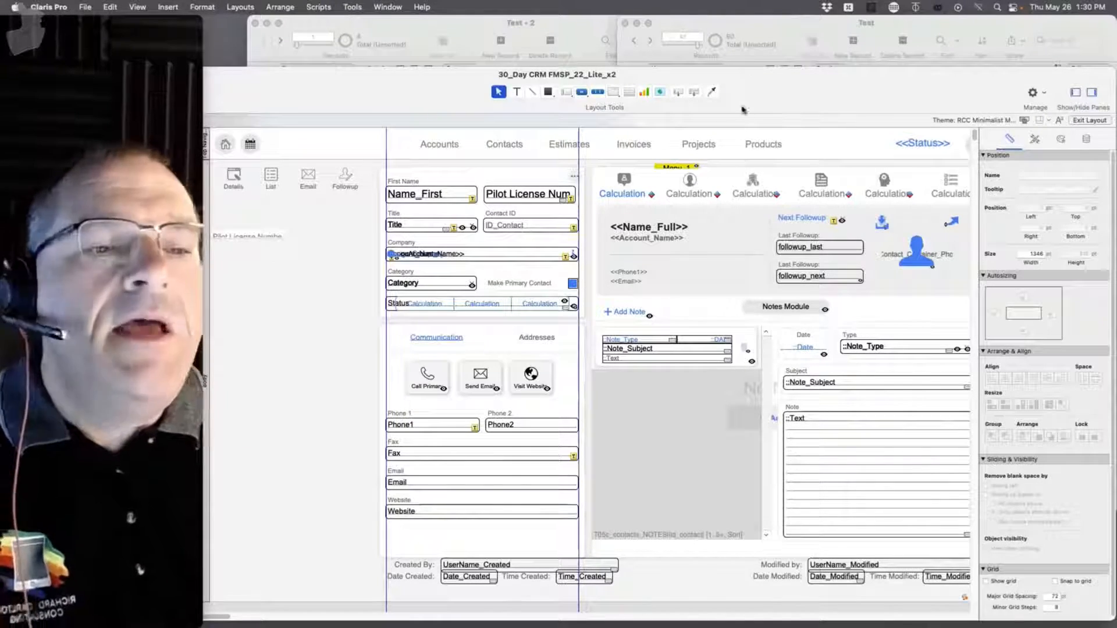
pyautogui.moveTo(753, 91); pyautogui.dragTo(772, 267)
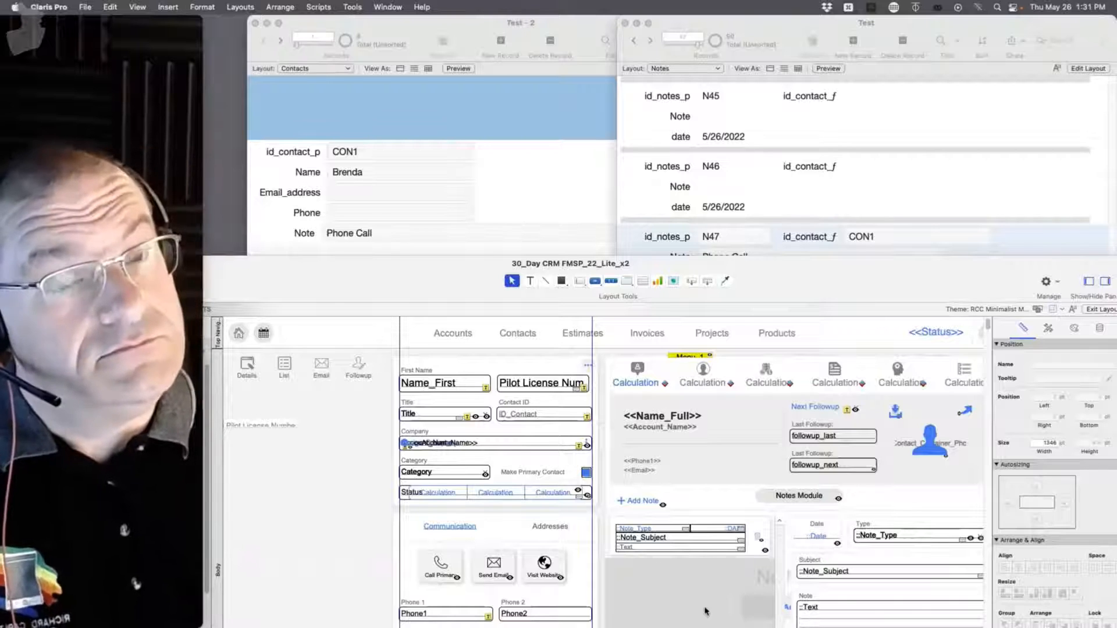
pyautogui.click(737, 215)
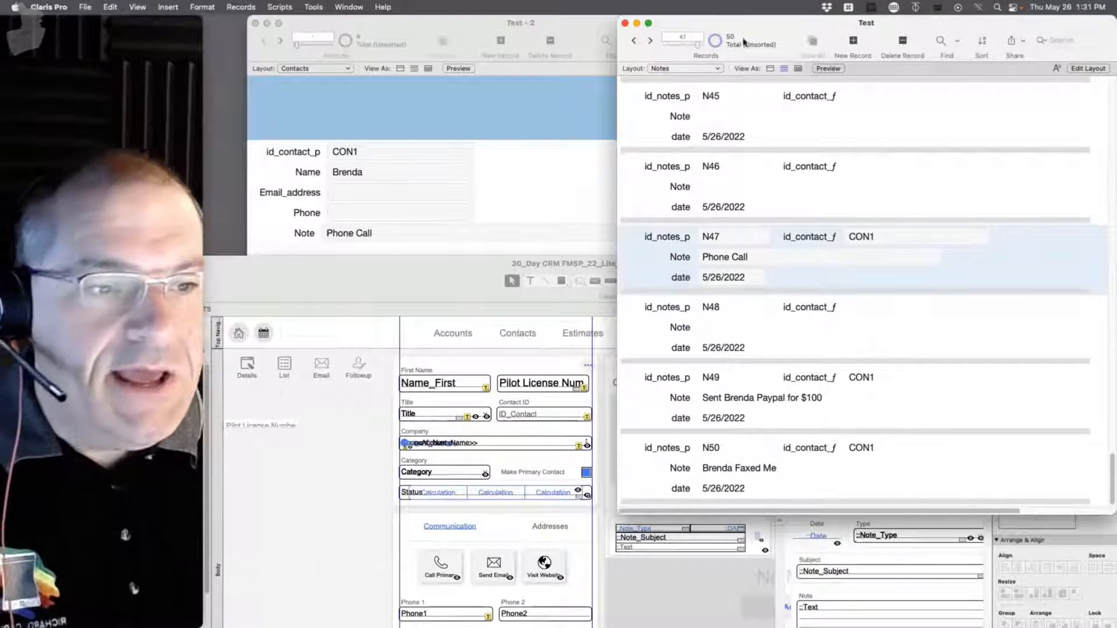
pyautogui.moveTo(883, 23); pyautogui.dragTo(587, 129)
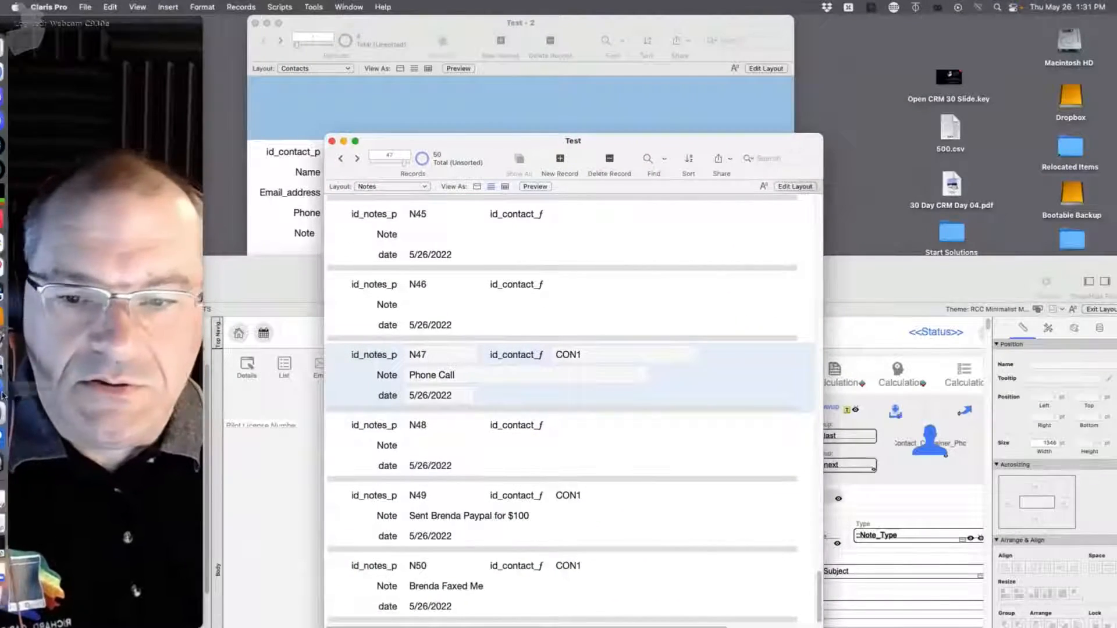
# Switch to Preview to show 30 Day CRM Day 07.pdf, and move and enlarge its window beside the database windows.
pyautogui.click(18, 389)
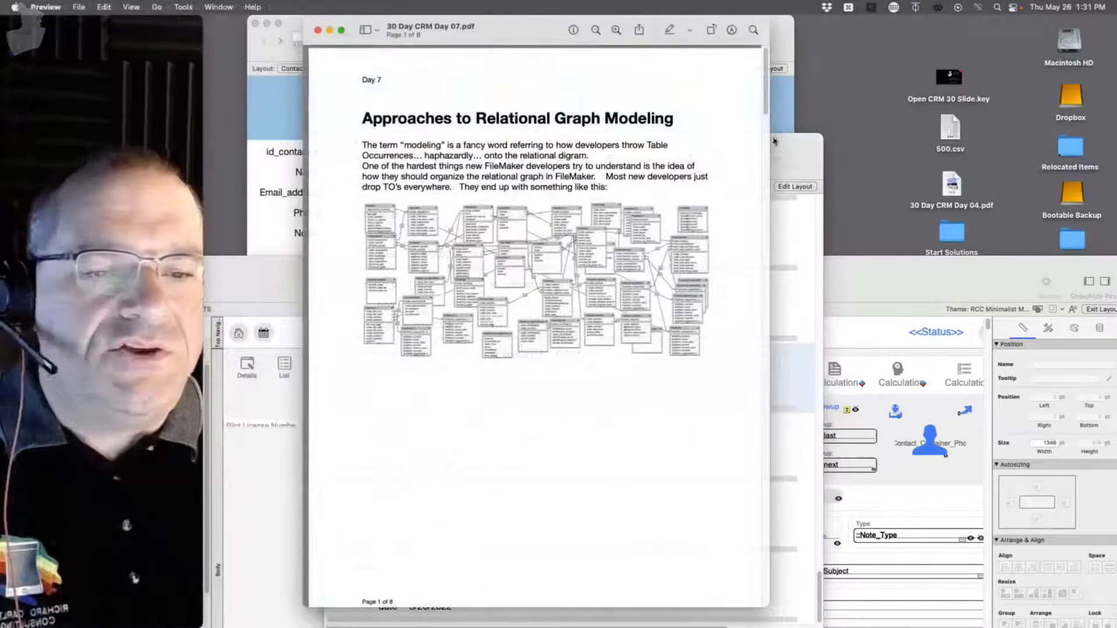
pyautogui.moveTo(550, 30); pyautogui.dragTo(703, 31)
pyautogui.moveTo(919, 605); pyautogui.dragTo(1114, 545)
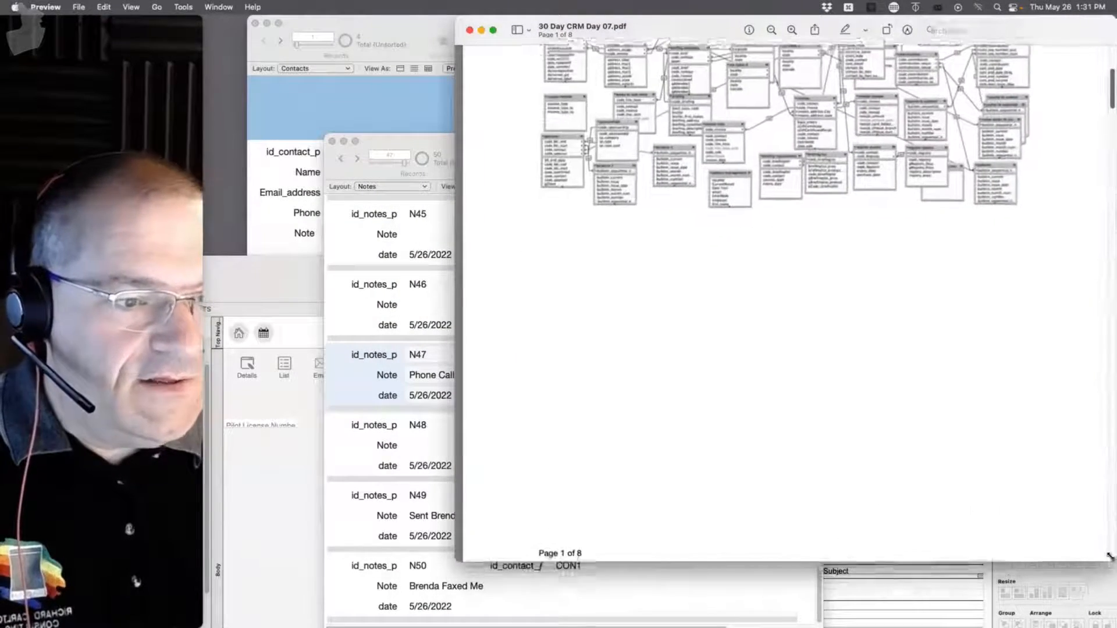
# Compare the relational graph example on the first page of 30 Day CRM Day 07.pdf with the Test database's own relationships graph.
pyautogui.moveTo(712, 30)
pyautogui.mouseDown()
pyautogui.moveTo(485, 31)
pyautogui.moveTo(718, 32)
pyautogui.mouseUp()
pyautogui.scroll(5, 500, 211)
pyautogui.click(316, 106)
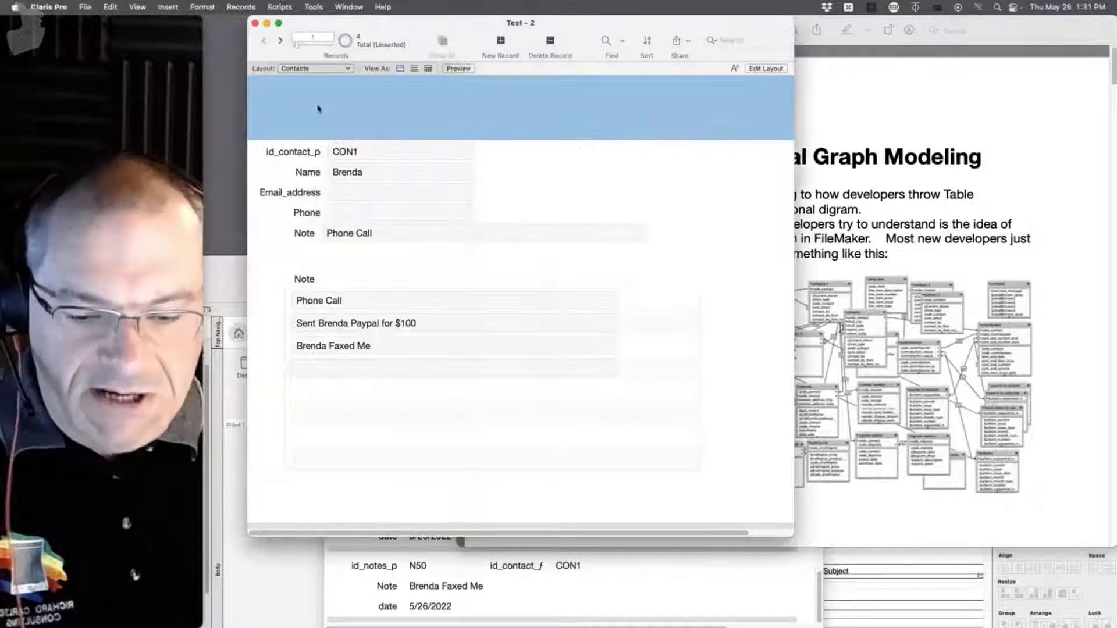
pyautogui.press('super+shift+d')
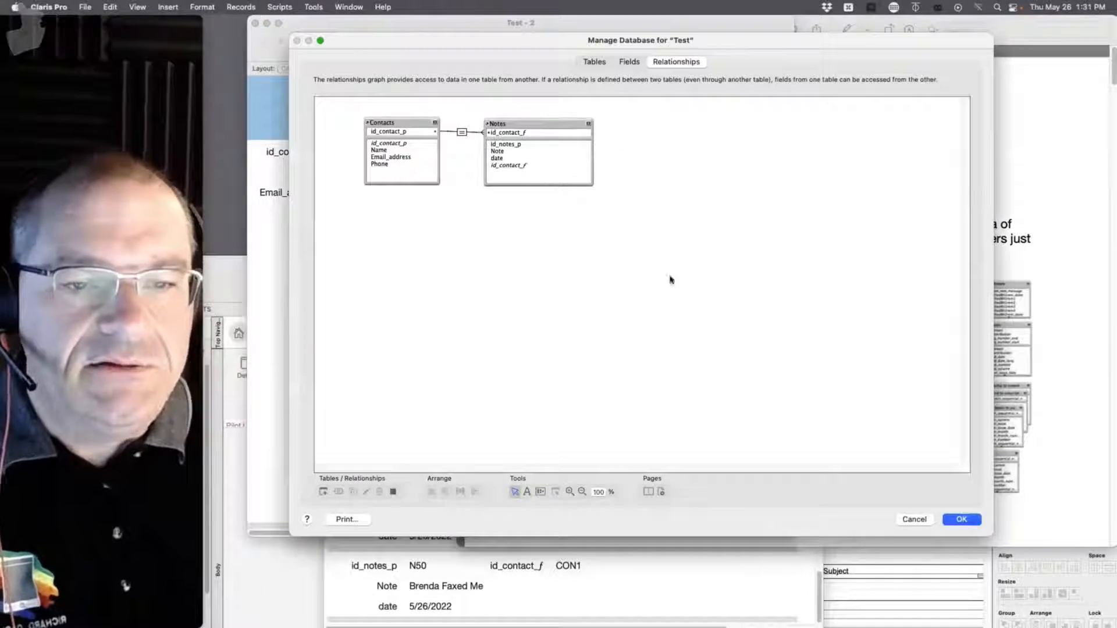
pyautogui.click(906, 518)
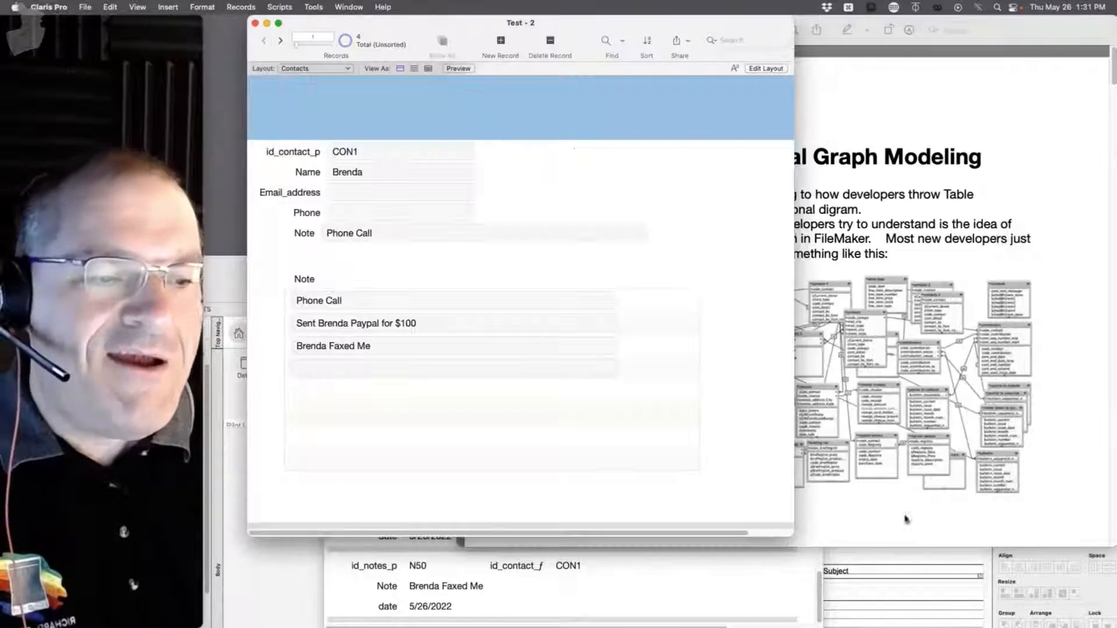
pyautogui.click(998, 149)
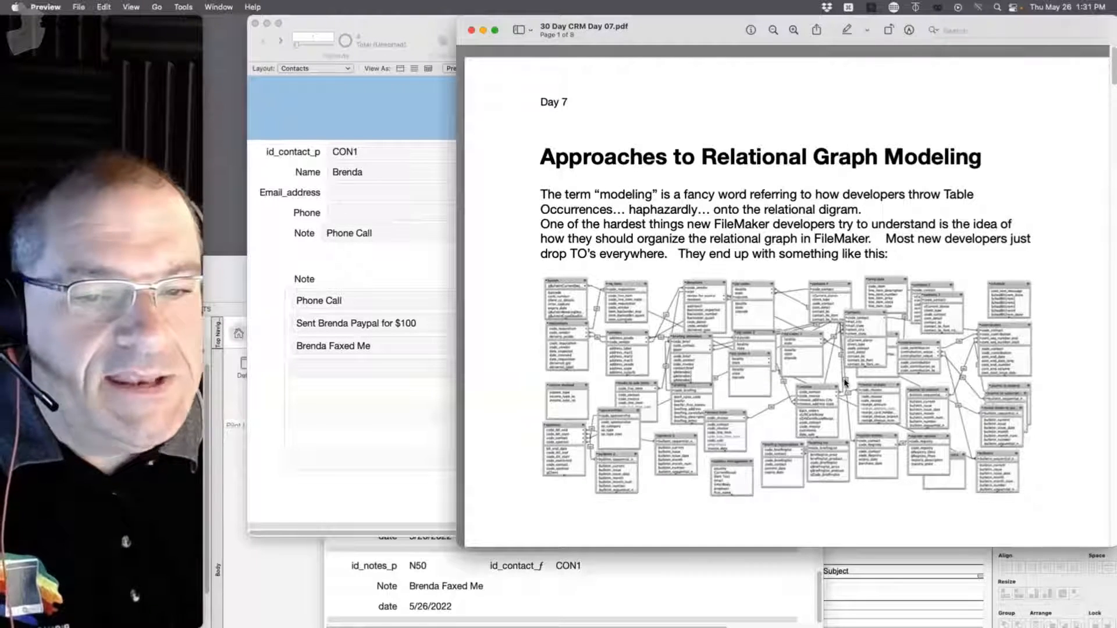
# Return to the Test database's definition, review its tables and their occurrences, and show the relationships graph.
pyautogui.click(427, 102)
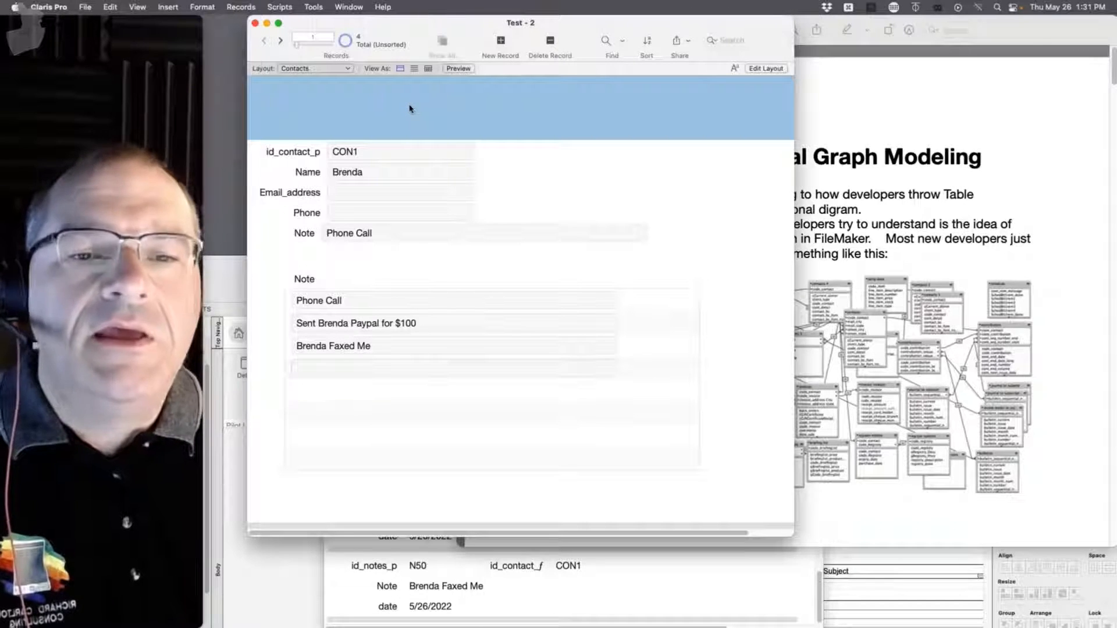
pyautogui.press('super+shift+d')
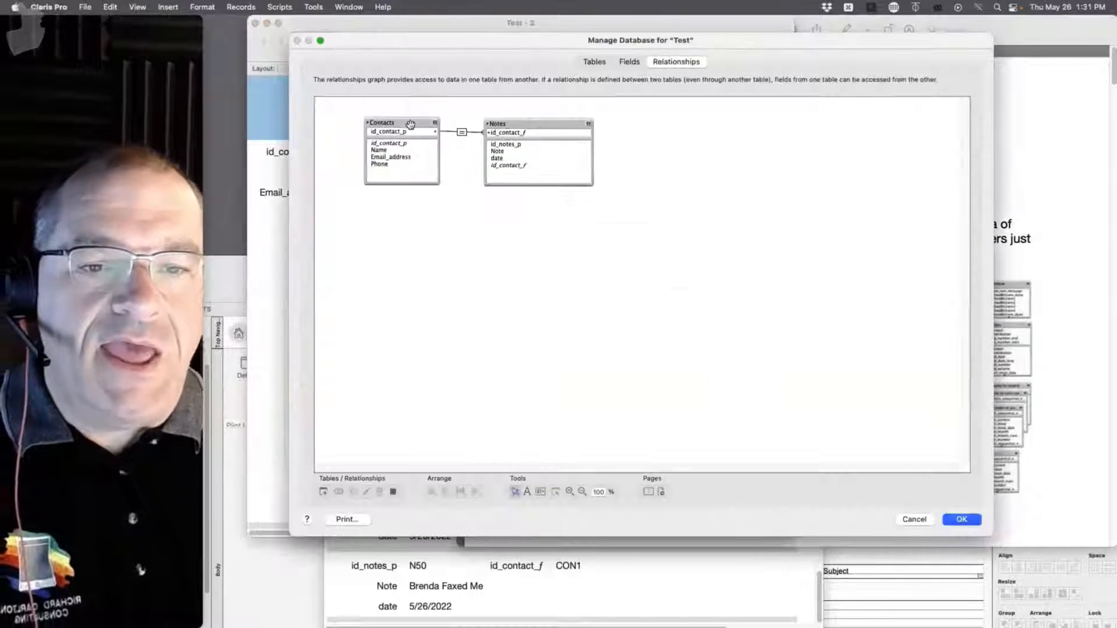
pyautogui.click(594, 62)
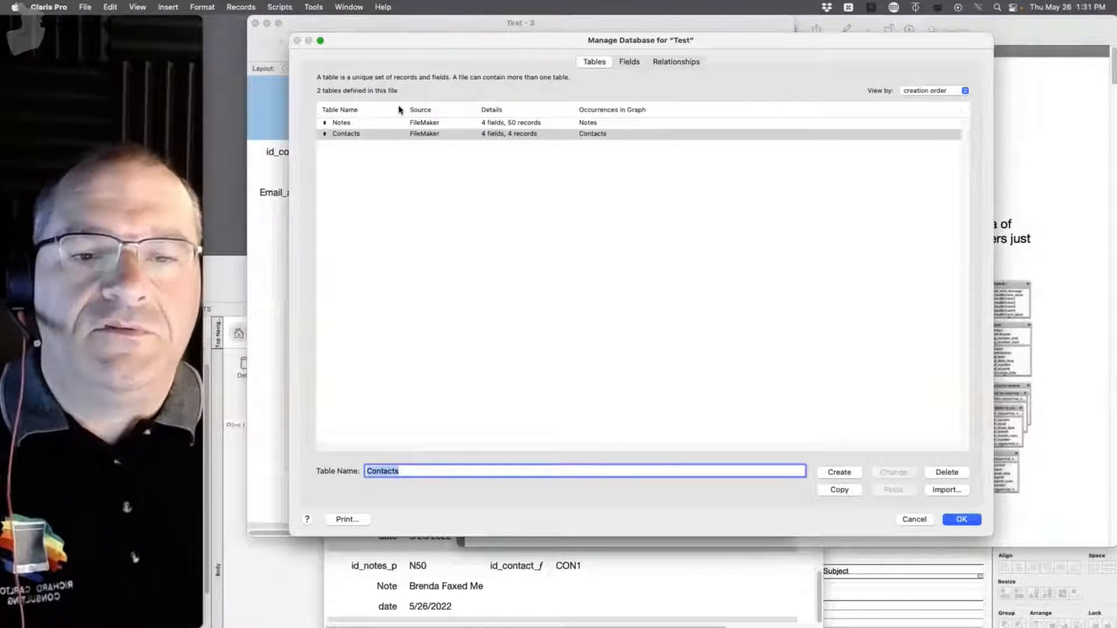
pyautogui.click(675, 61)
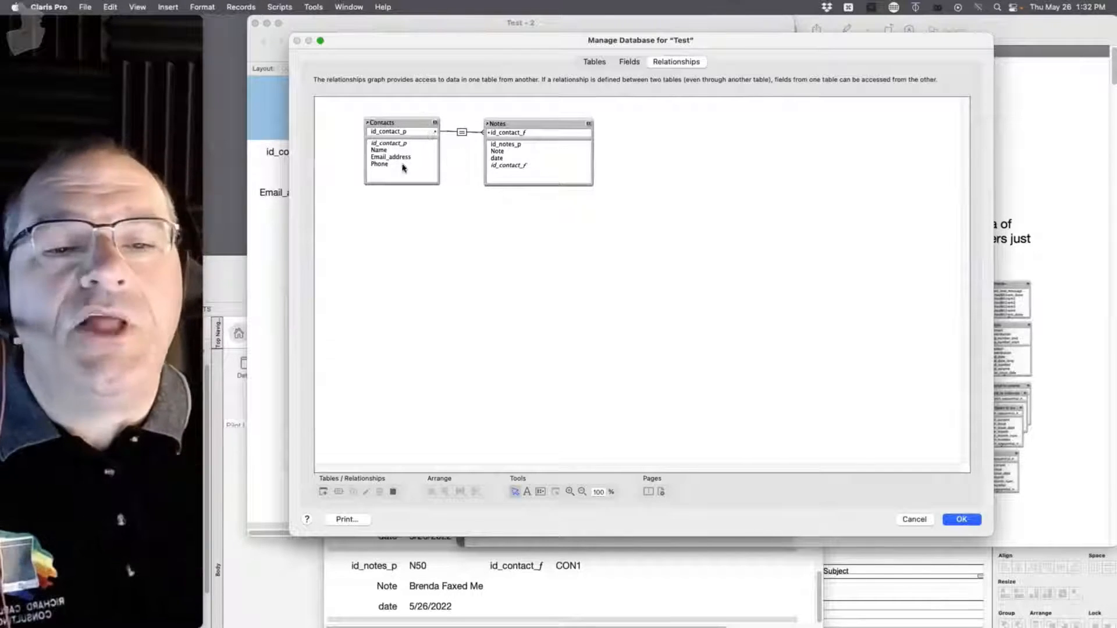
pyautogui.click(525, 125)
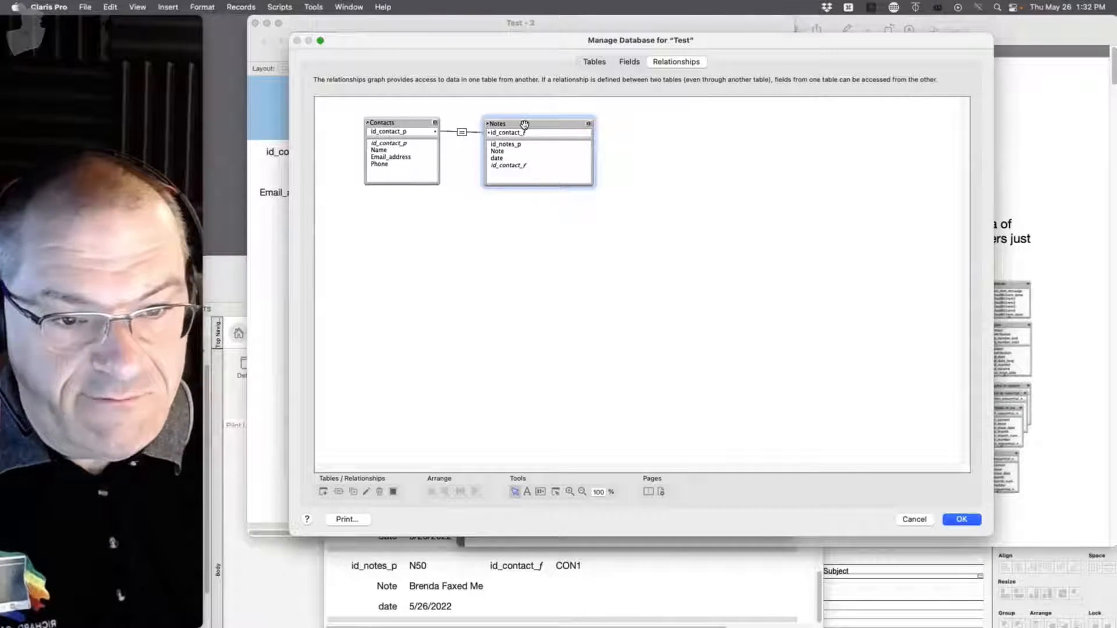
pyautogui.press('Delete')
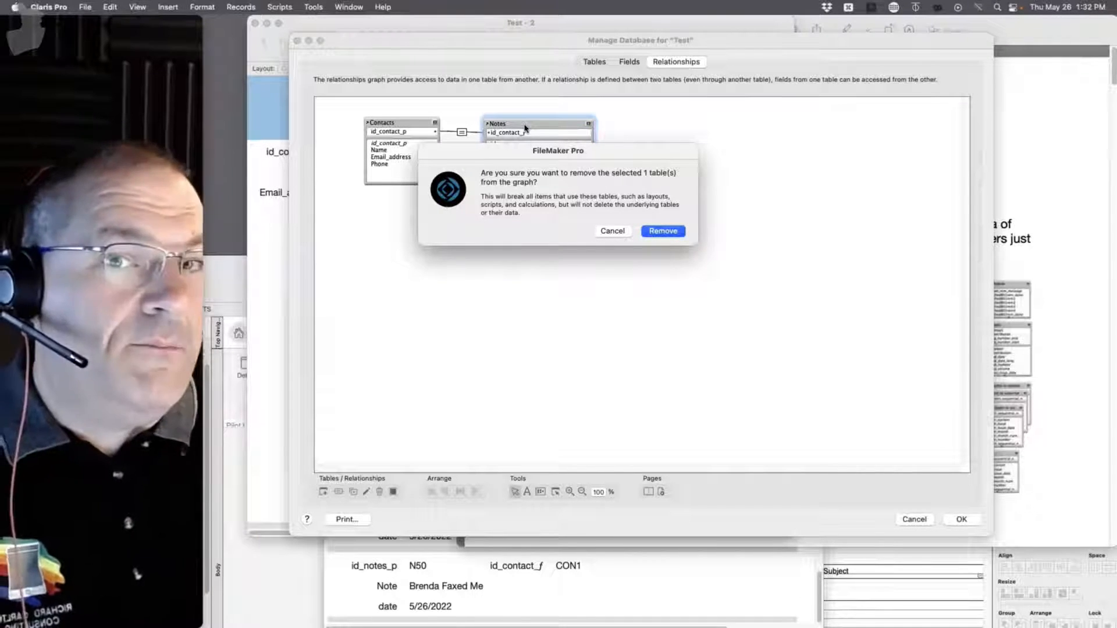
pyautogui.click(622, 235)
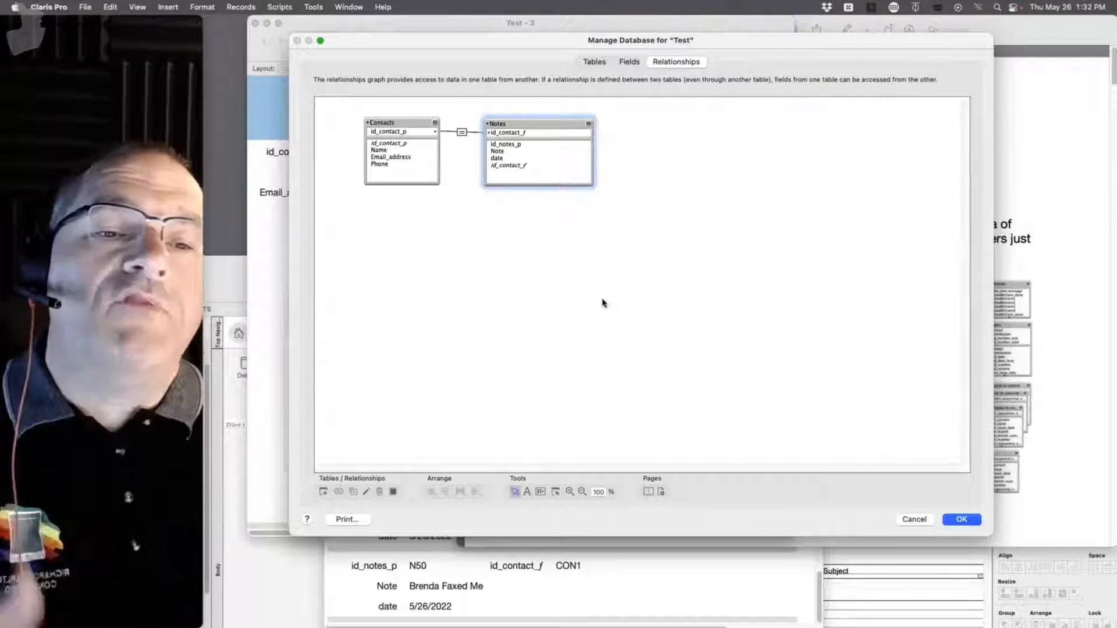
# Rename the Notes table occurrence in the relationships graph as Notes TO.
pyautogui.click(512, 132)
pyautogui.click(511, 124)
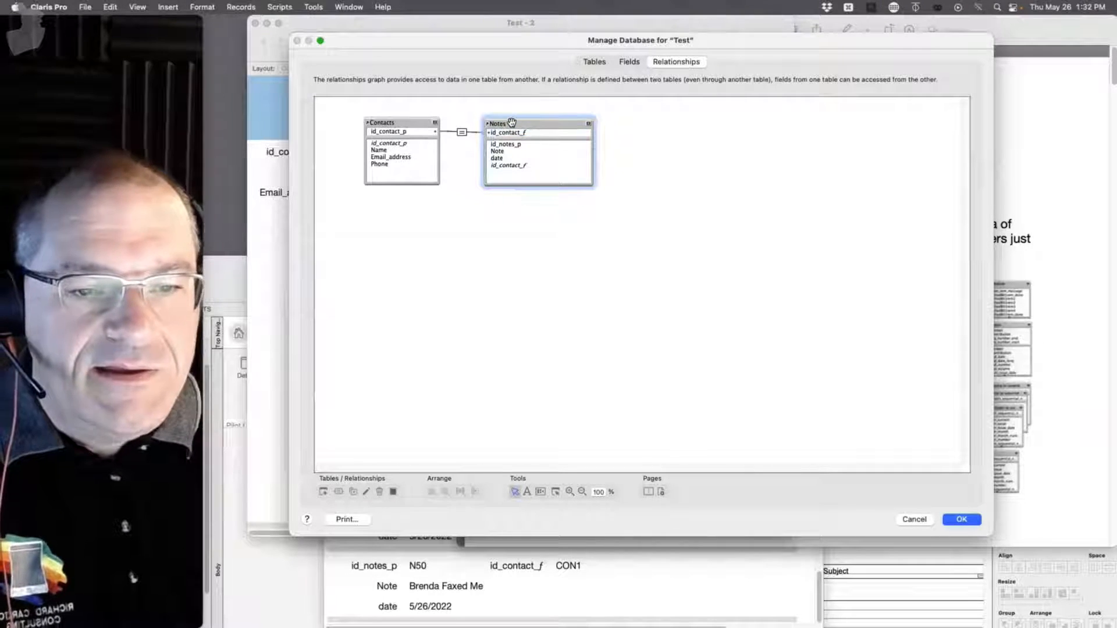
pyautogui.doubleClick(511, 123)
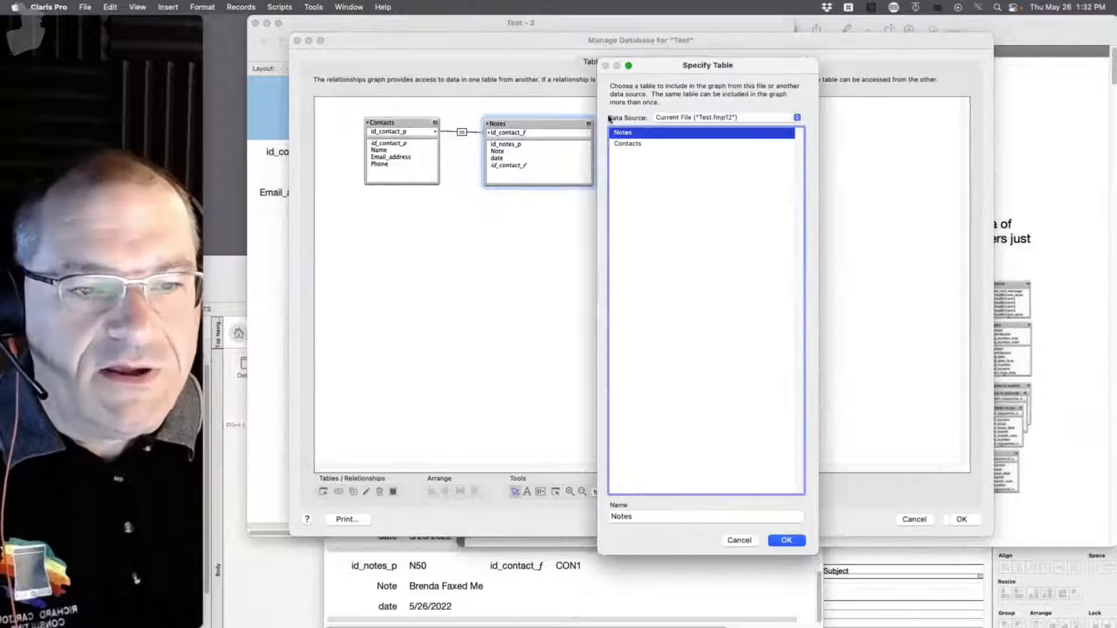
pyautogui.click(643, 519)
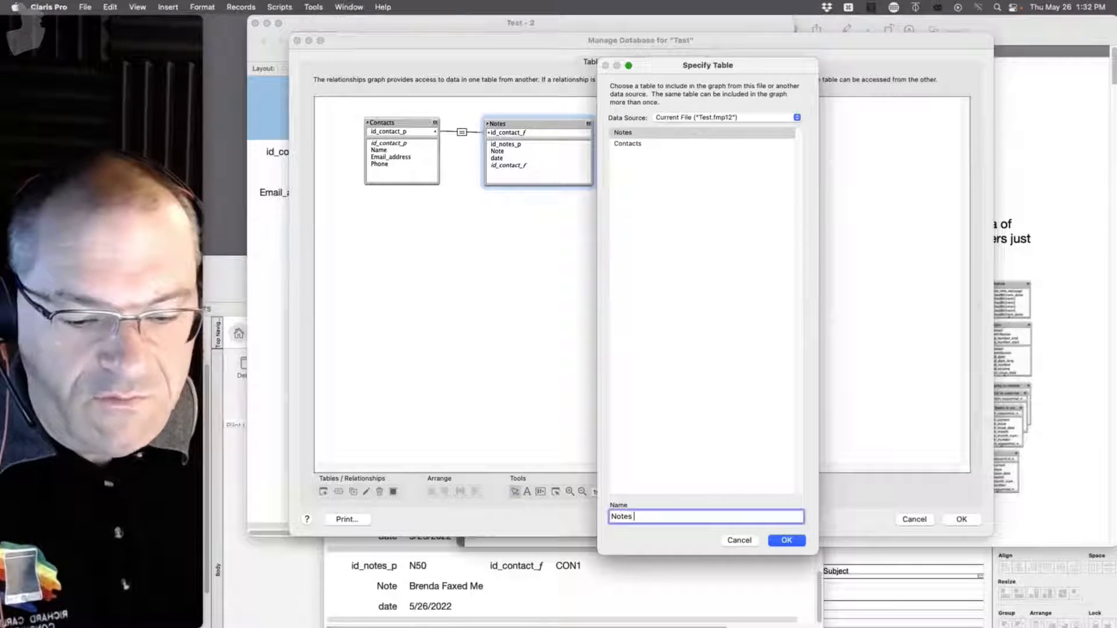
pyautogui.click(784, 540)
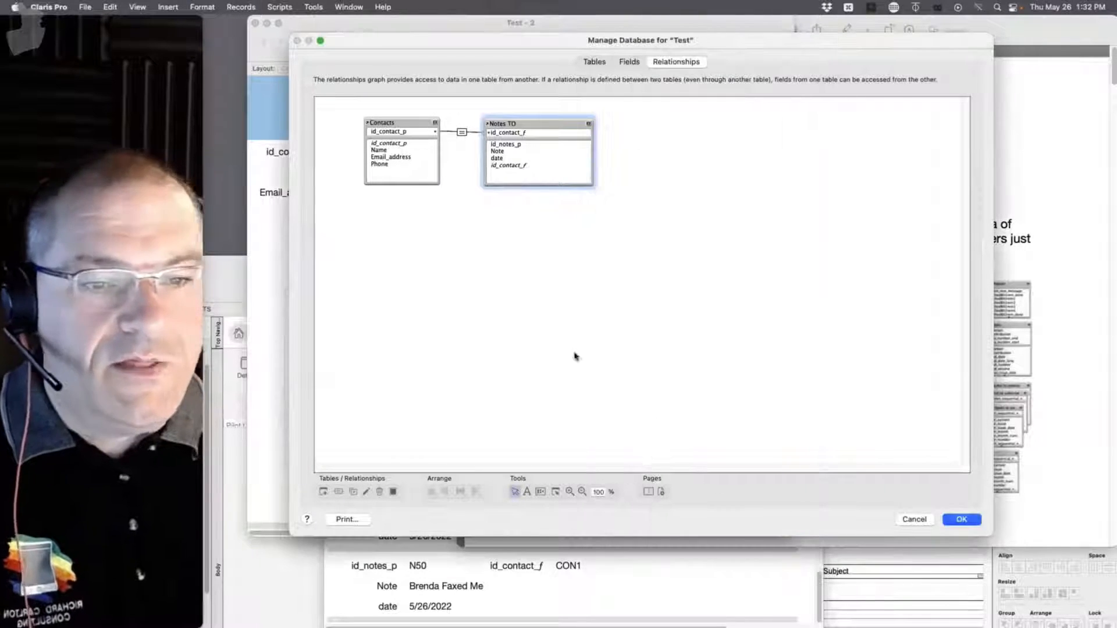
# Rename the Contacts table occurrence as Contacts TO and check the occurrence names against the list of tables.
pyautogui.click(398, 131)
pyautogui.doubleClick(398, 131)
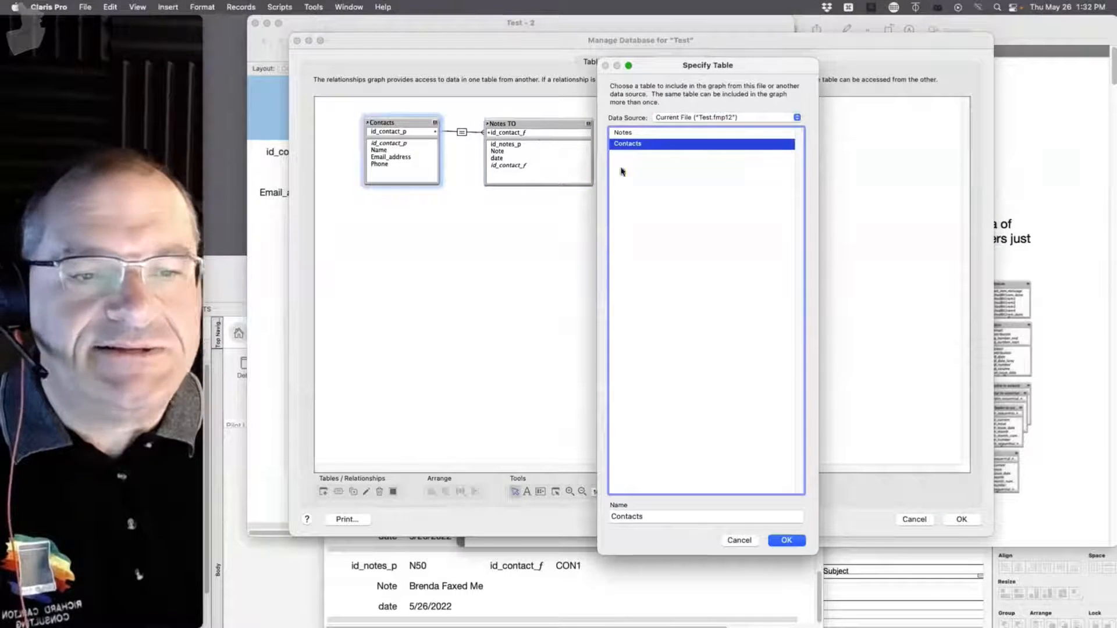
pyautogui.click(658, 512)
pyautogui.write('TO')
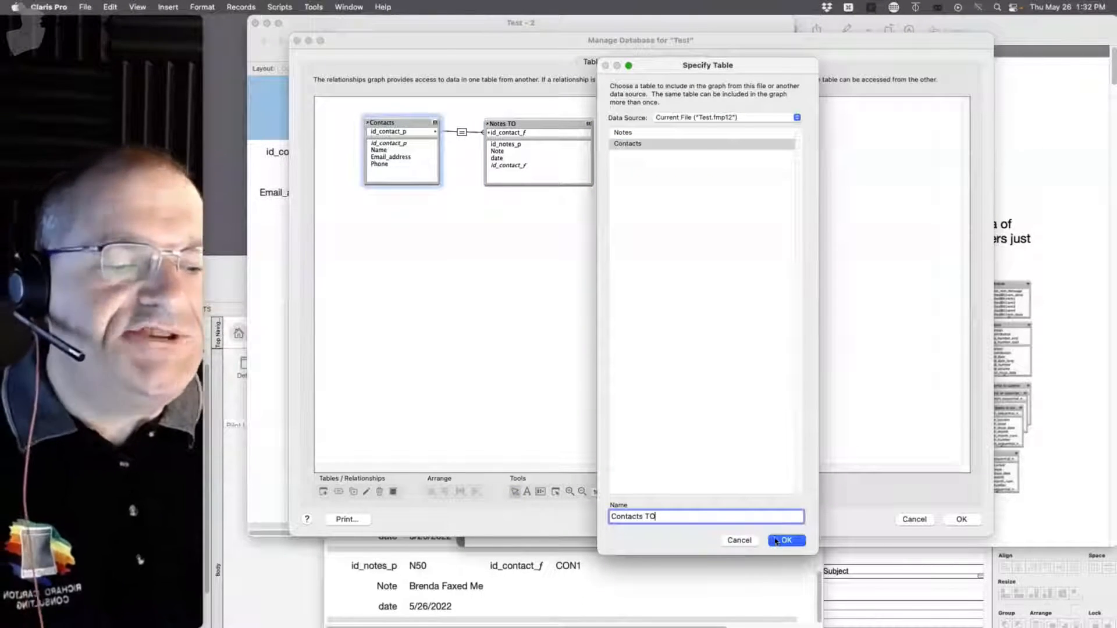
pyautogui.click(778, 540)
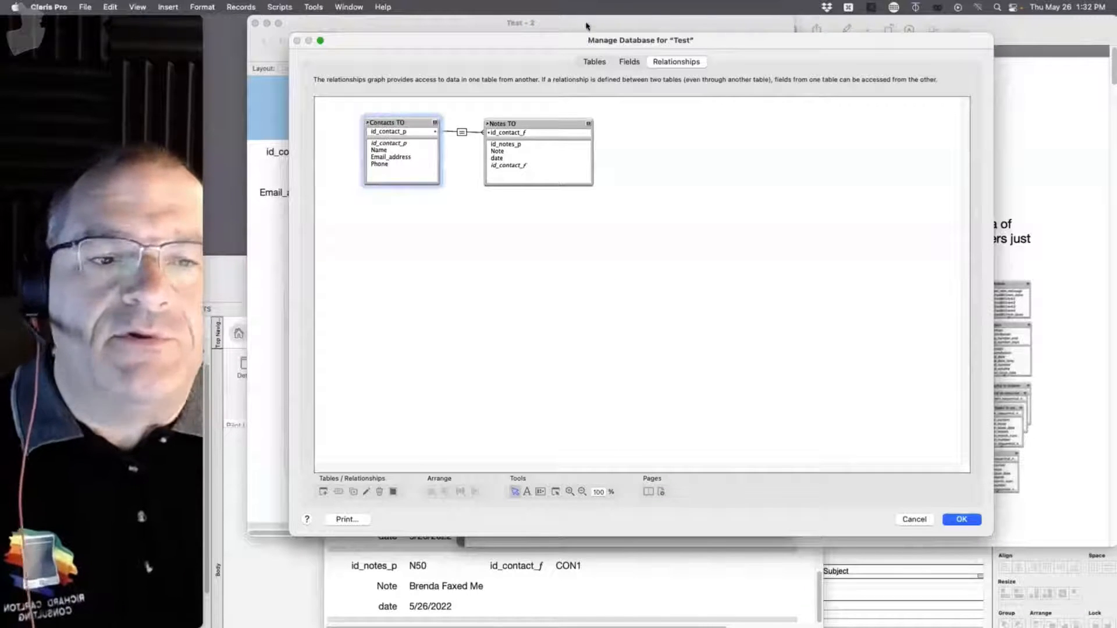
pyautogui.click(594, 62)
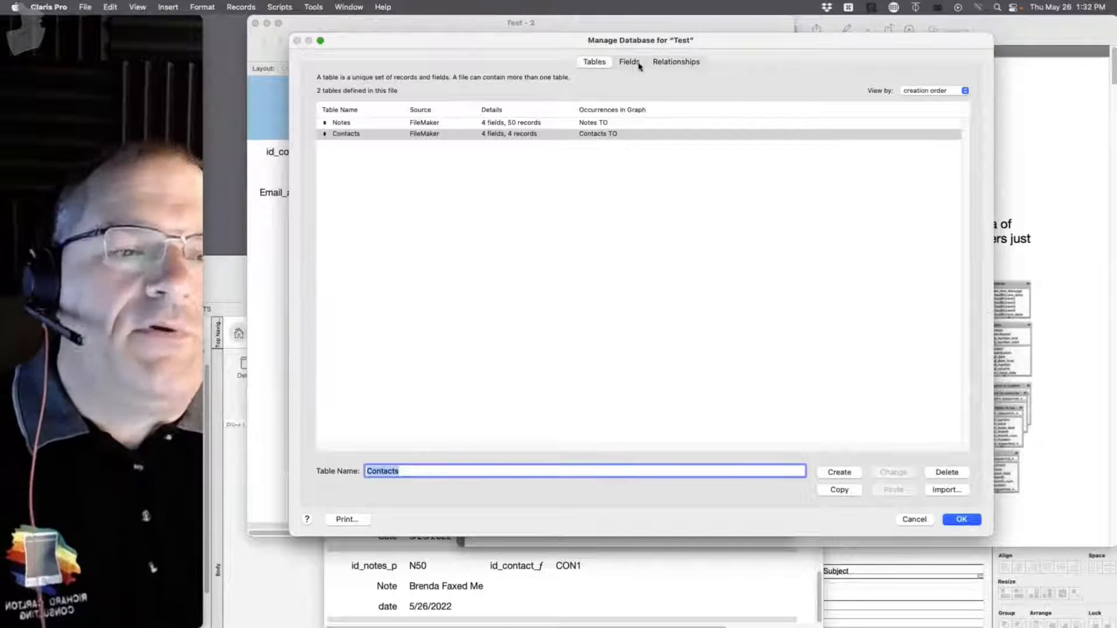
pyautogui.click(684, 62)
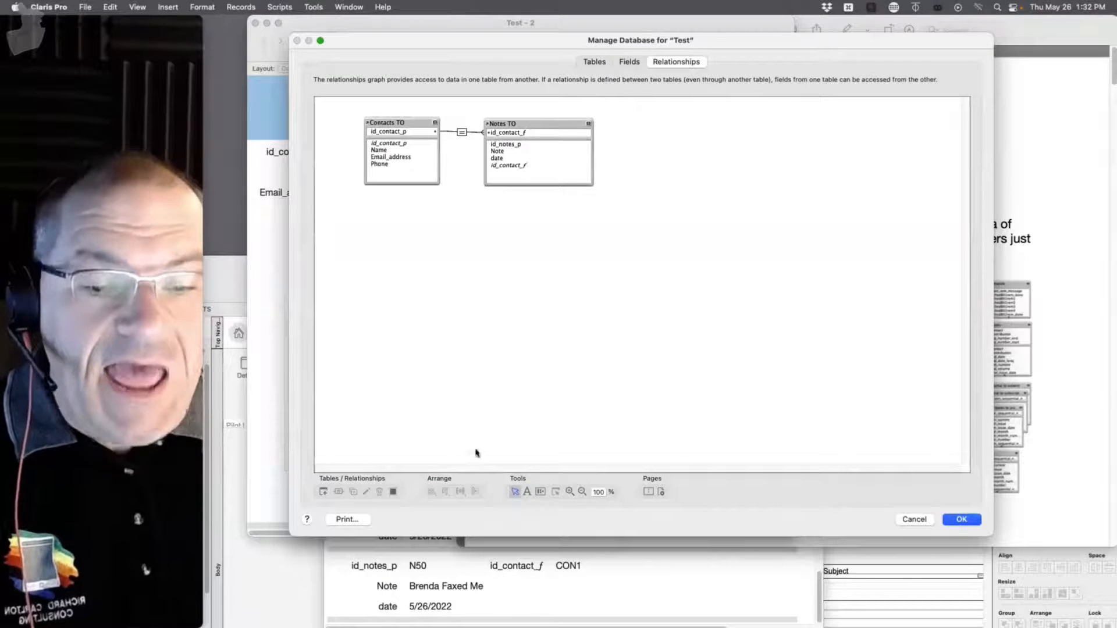
# Duplicate the Notes TO table occurrence eight times in the relationships graph and select all the duplicates.
pyautogui.moveTo(531, 127); pyautogui.dragTo(534, 126)
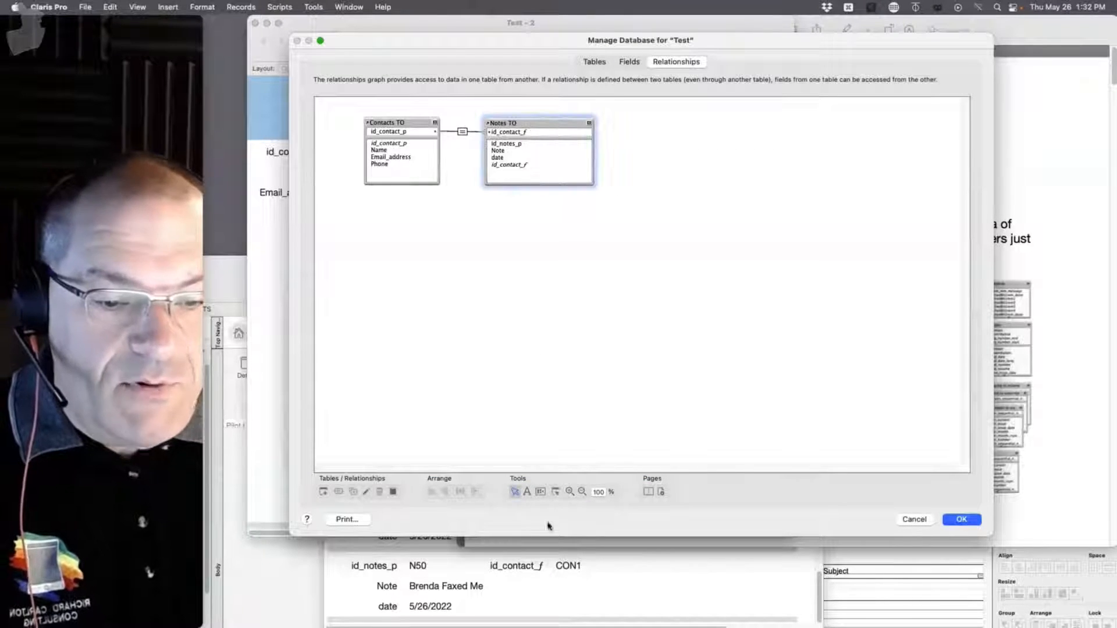
pyautogui.click(354, 491)
pyautogui.click(353, 492)
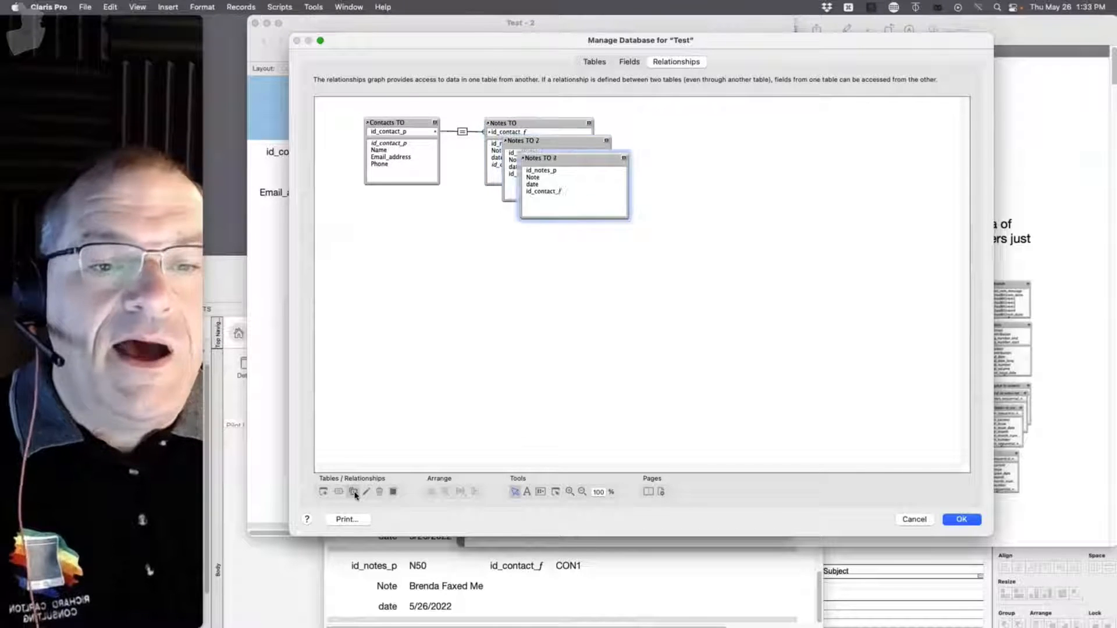
pyautogui.click(353, 492)
pyautogui.click(353, 491)
pyautogui.click(354, 491)
pyautogui.click(354, 491)
pyautogui.click(353, 491)
pyautogui.click(354, 492)
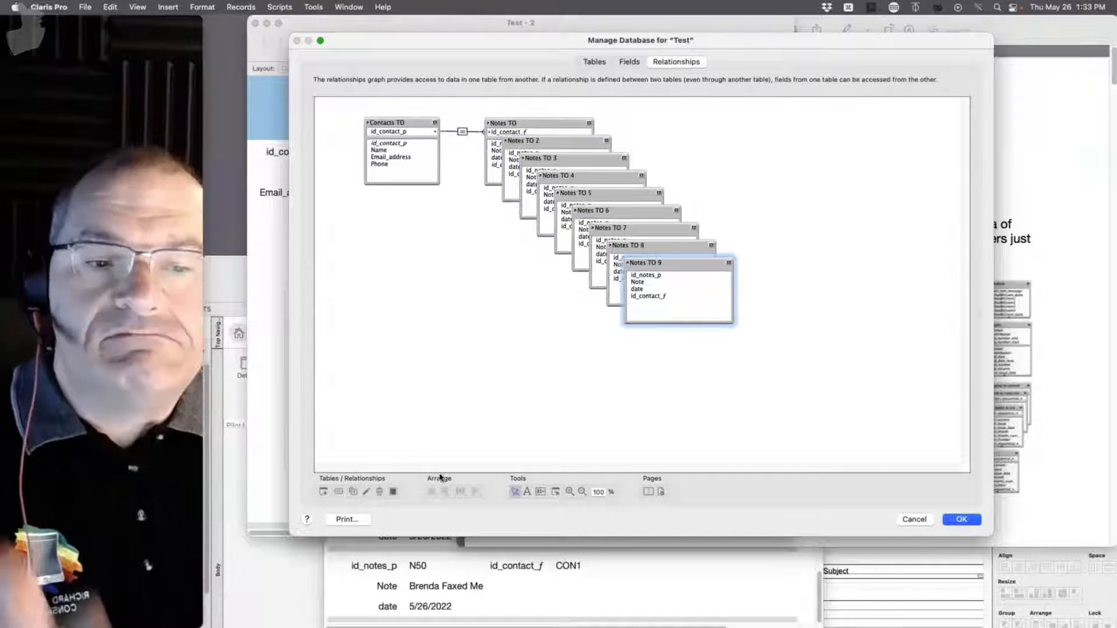
pyautogui.moveTo(766, 371); pyautogui.dragTo(527, 185)
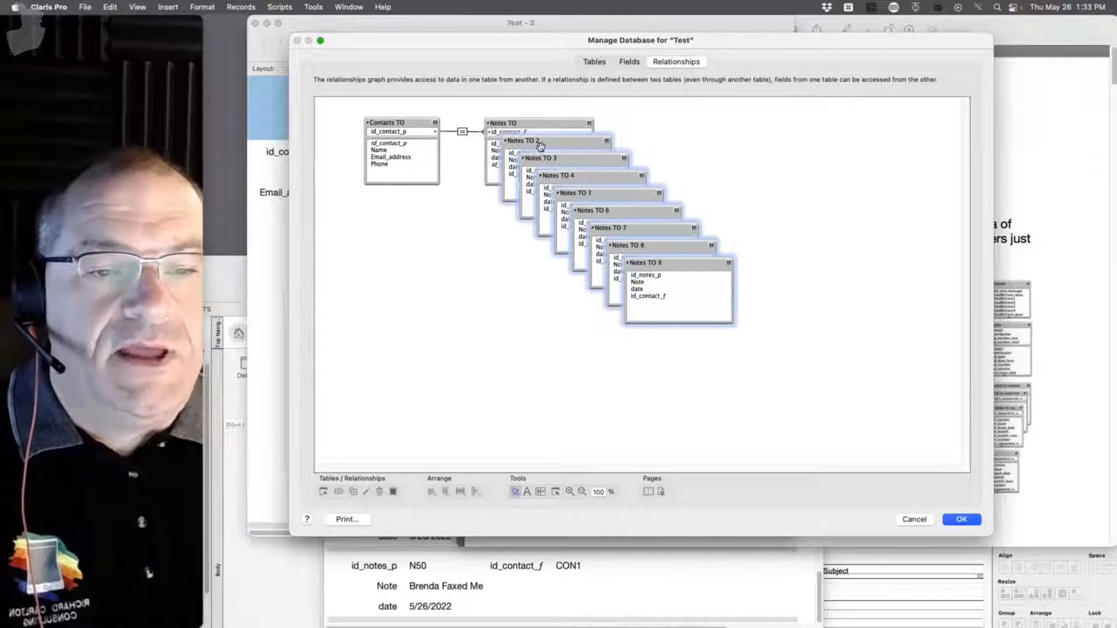
# Separate the Notes TO 2 occurrence from the other stacked Notes duplicates in the relationships graph and save the database changes.
pyautogui.moveTo(545, 148); pyautogui.dragTo(745, 151)
pyautogui.click(739, 273)
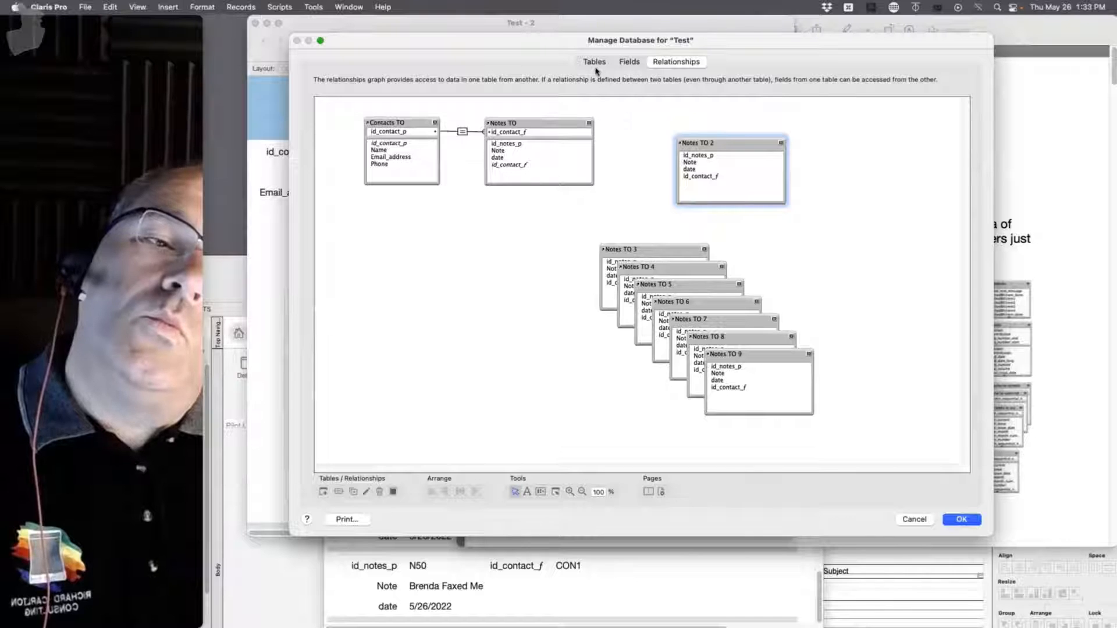
pyautogui.click(964, 520)
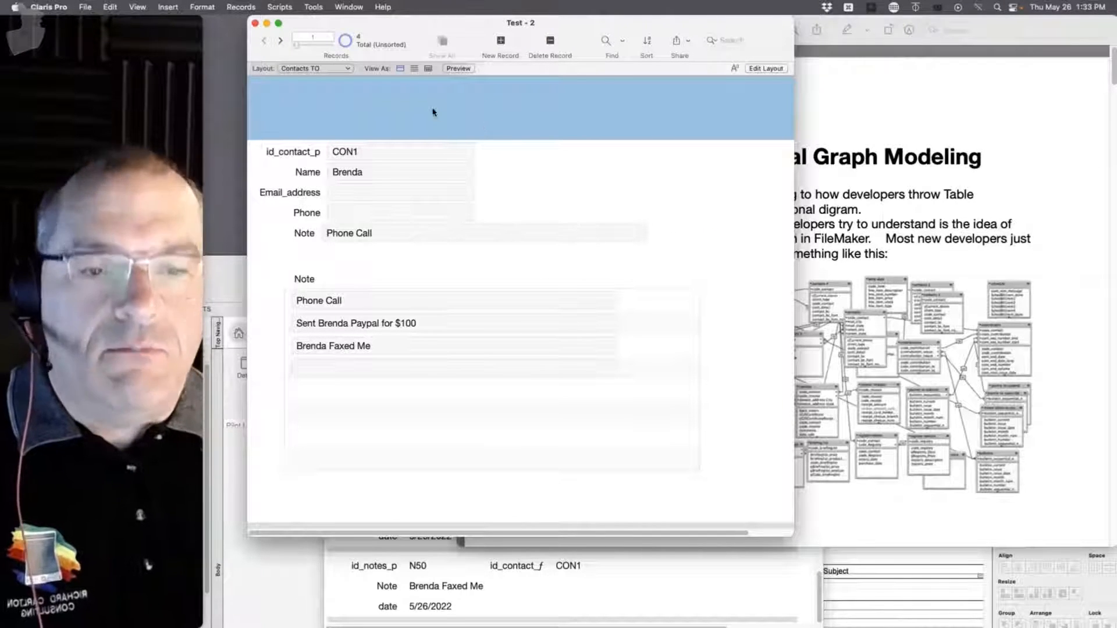
# Put the Contacts TO layout into layout editing with both side panes hidden, and narrow and shift its window.
pyautogui.press('super+l')
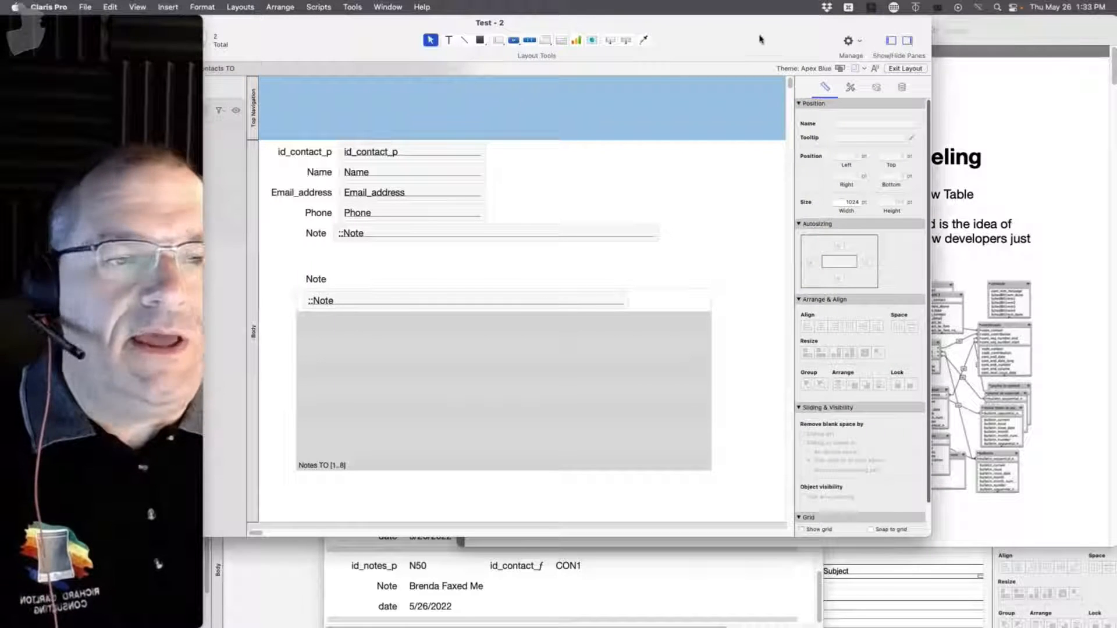
pyautogui.click(889, 46)
pyautogui.click(907, 41)
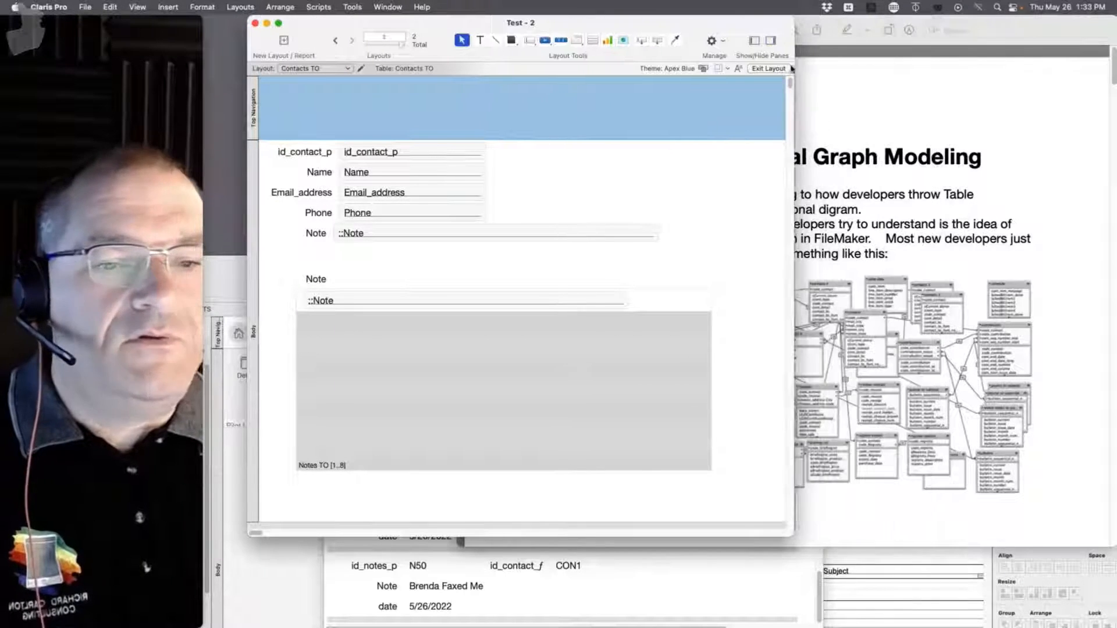
pyautogui.moveTo(788, 530); pyautogui.dragTo(679, 526)
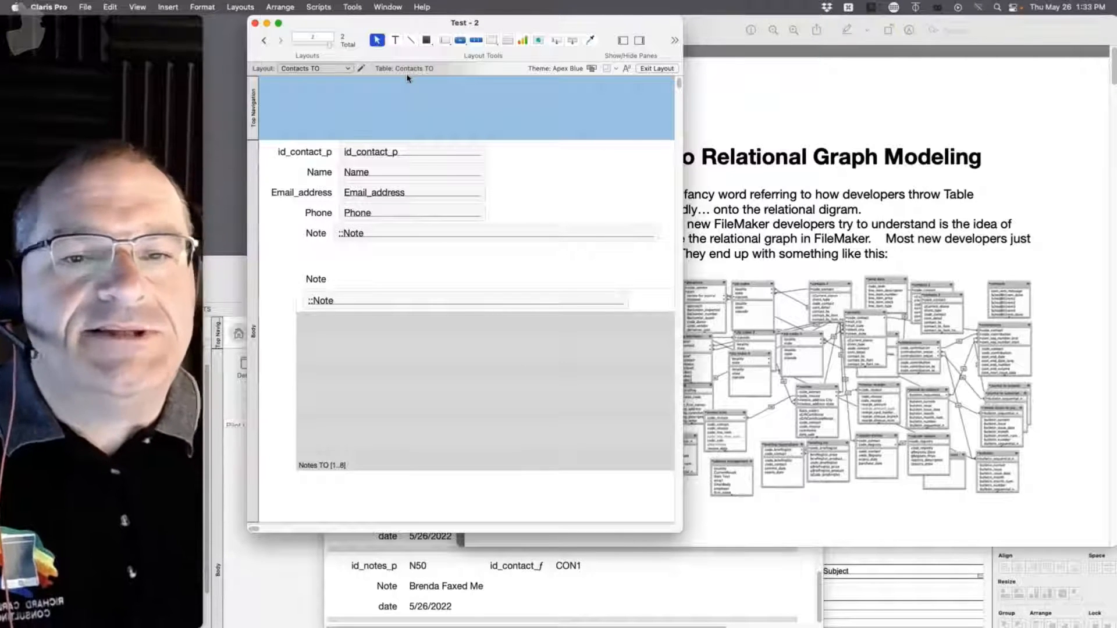
pyautogui.moveTo(403, 24); pyautogui.dragTo(362, 23)
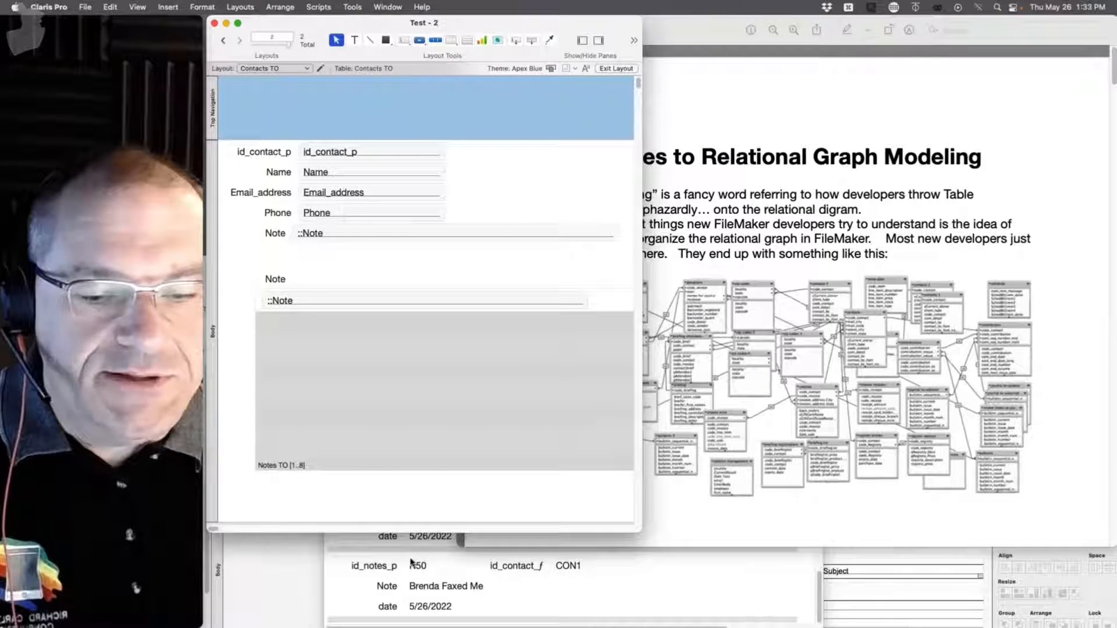
# Arrange the Notes TO list window beside the Contacts TO layout window, keeping the layout window in front.
pyautogui.click(503, 552)
pyautogui.moveTo(512, 144); pyautogui.dragTo(769, 25)
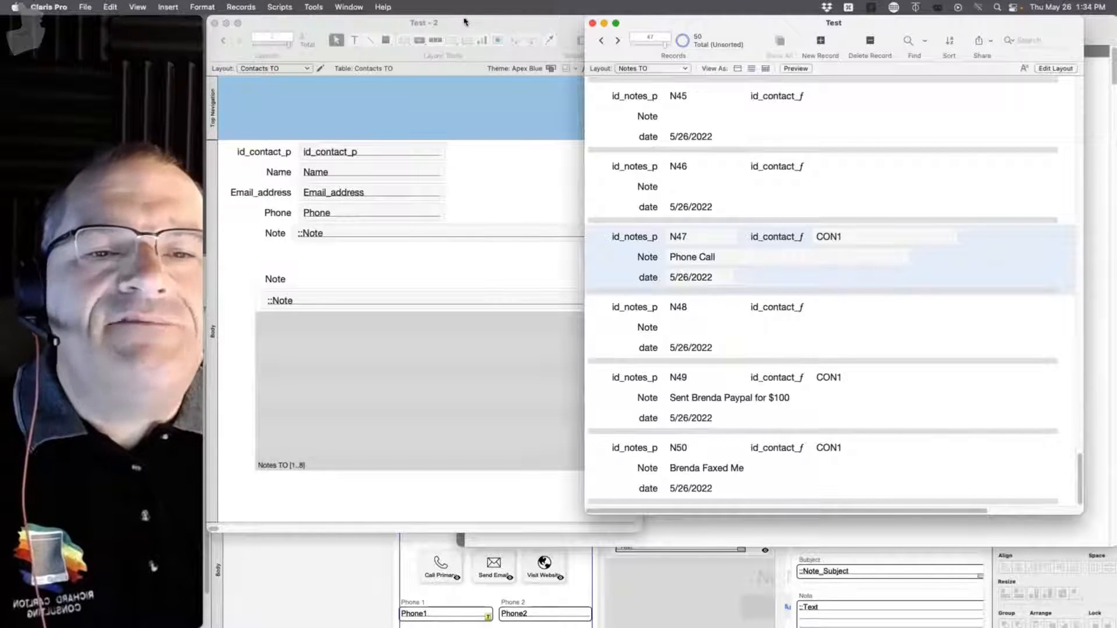
pyautogui.moveTo(465, 22)
pyautogui.mouseDown()
pyautogui.moveTo(477, 241)
pyautogui.moveTo(461, 23)
pyautogui.mouseUp()
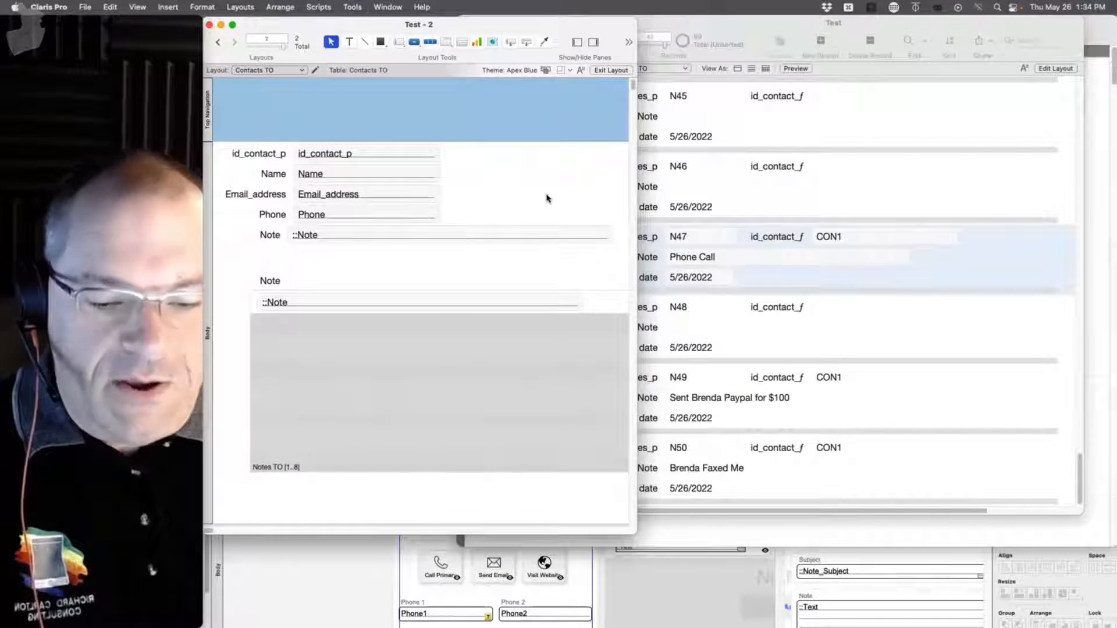
# Duplicate the Contacts TO occurrence in the relationships graph, enlarge the graph to 150%, and place the copy below the original.
pyautogui.press('super+shift+d')
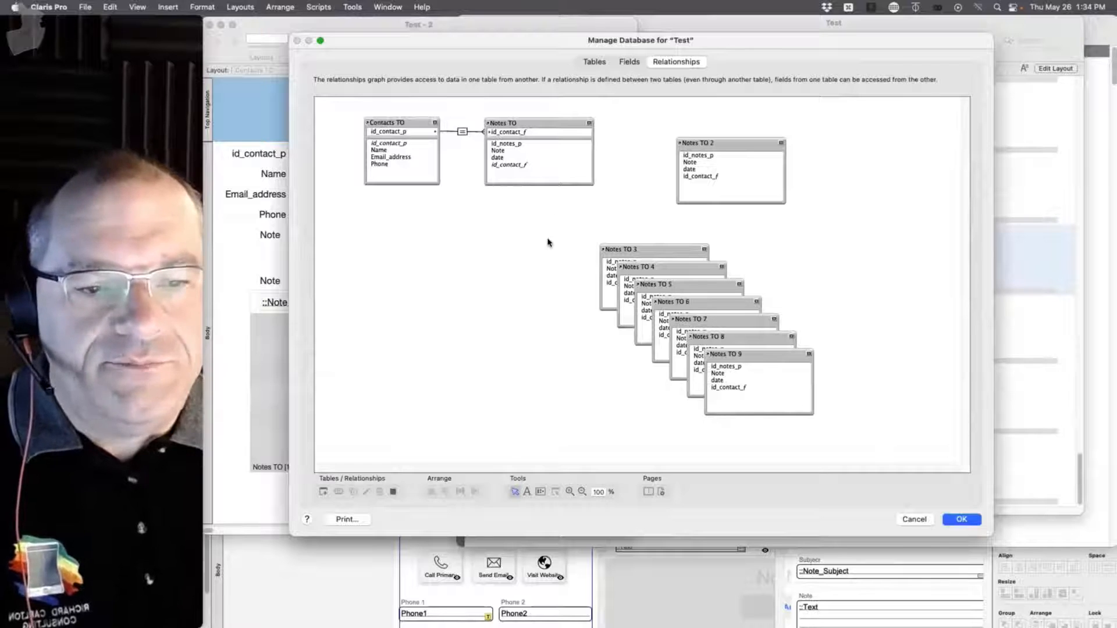
pyautogui.click(410, 123)
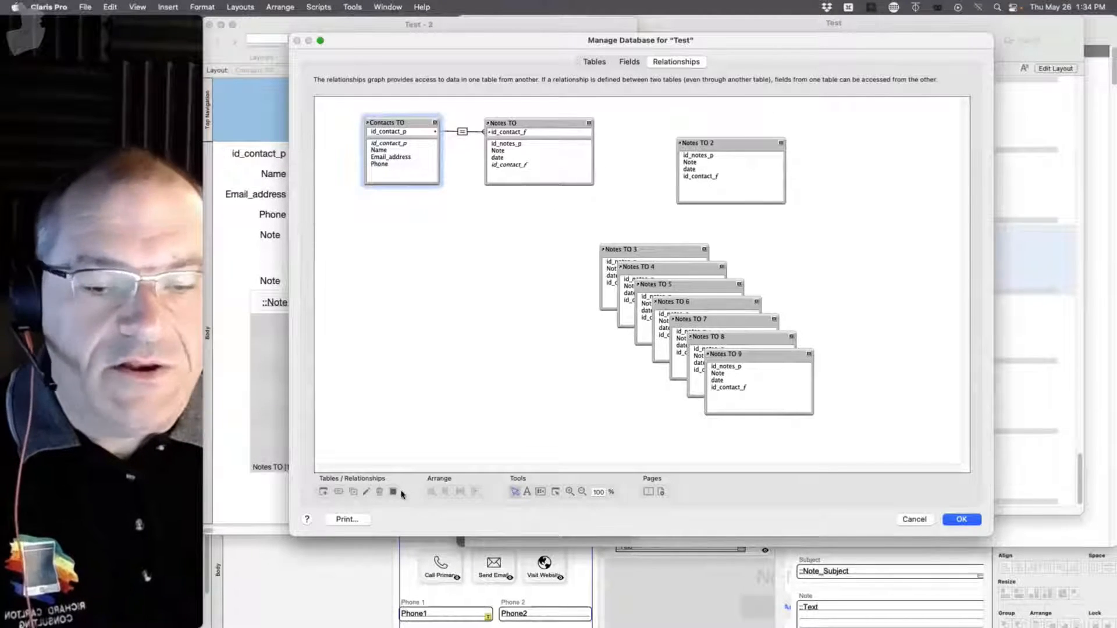
pyautogui.click(569, 491)
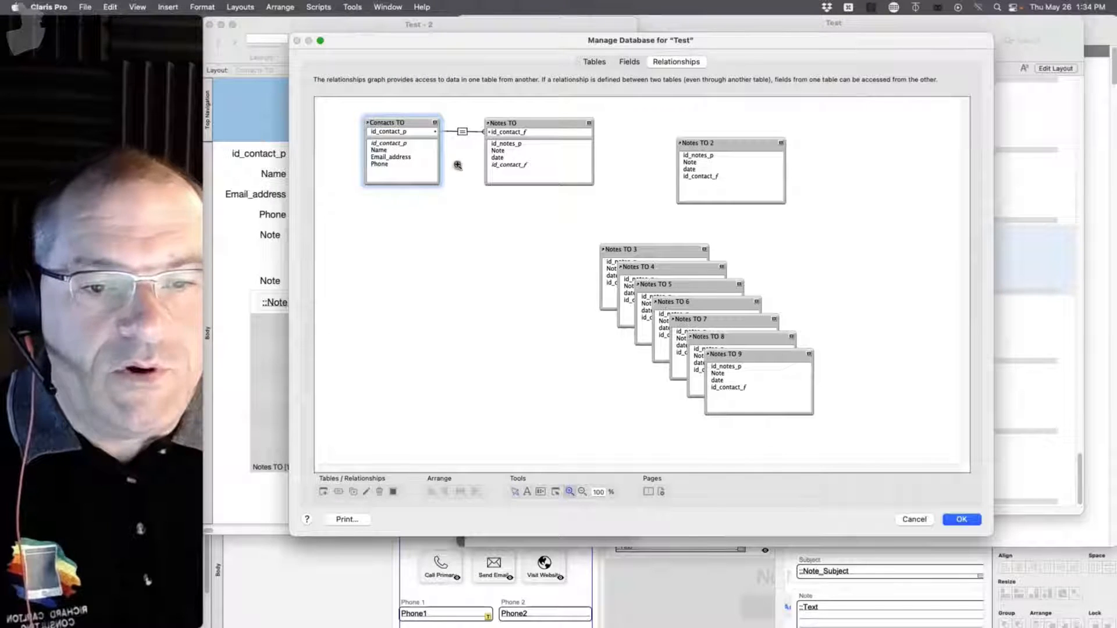
pyautogui.click(356, 493)
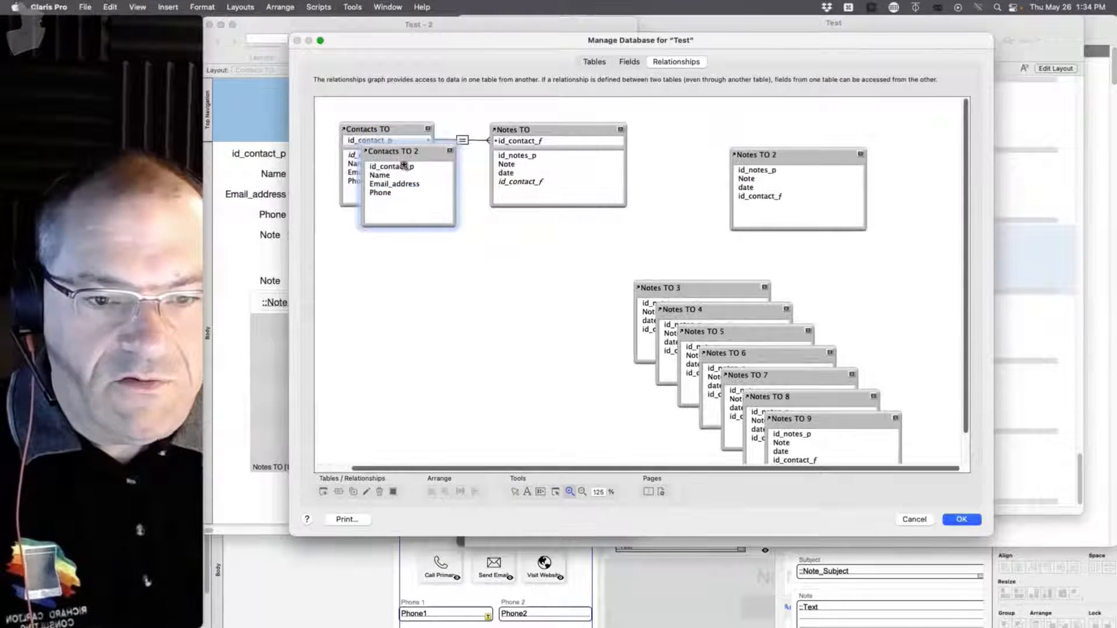
pyautogui.click(473, 337)
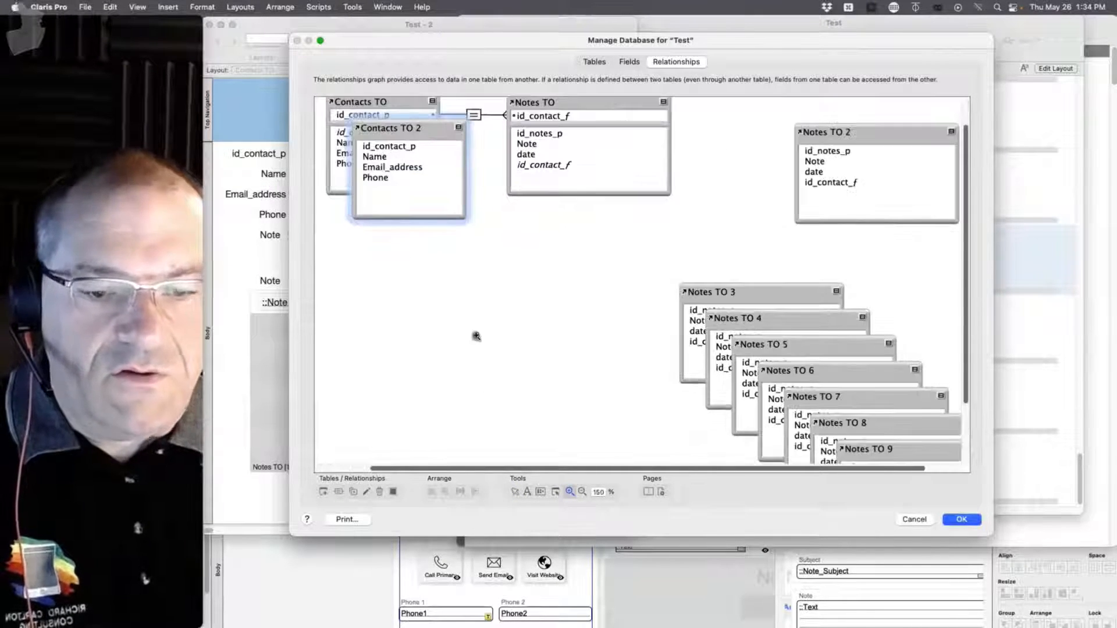
pyautogui.click(515, 492)
pyautogui.scroll(2, 475, 292)
pyautogui.moveTo(423, 166); pyautogui.dragTo(395, 276)
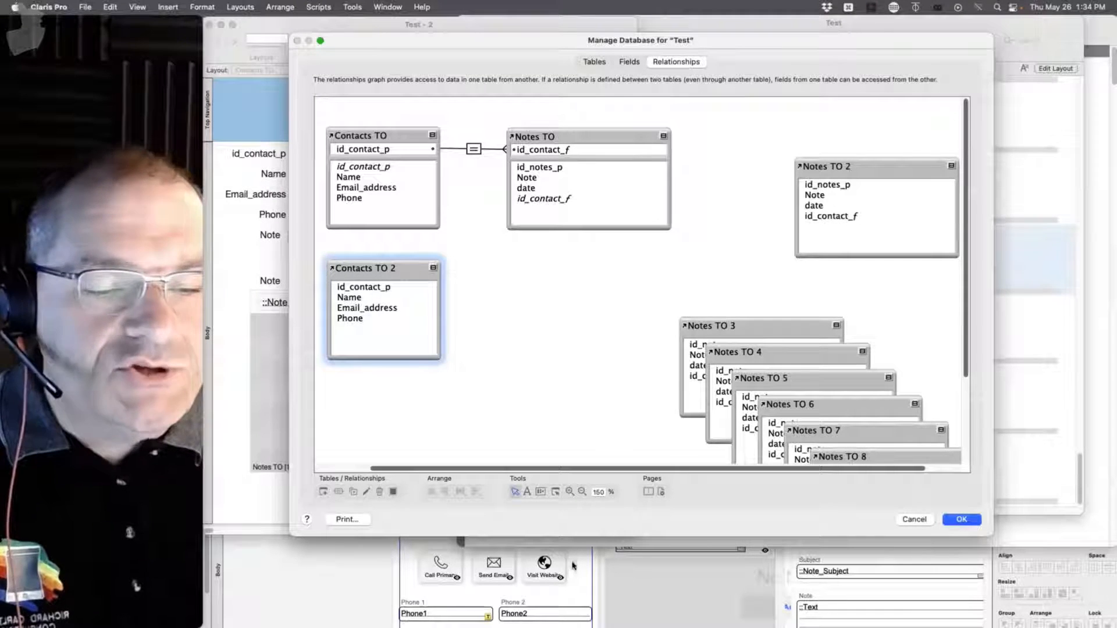
# Stack Notes TO 3 and Notes TO 2 below Notes TO and link Email_address in Contacts TO to the date field of each.
pyautogui.moveTo(730, 327); pyautogui.dragTo(556, 261)
pyautogui.moveTo(378, 186); pyautogui.dragTo(540, 301)
pyautogui.moveTo(417, 262); pyautogui.dragTo(403, 386)
pyautogui.moveTo(837, 173); pyautogui.dragTo(506, 436)
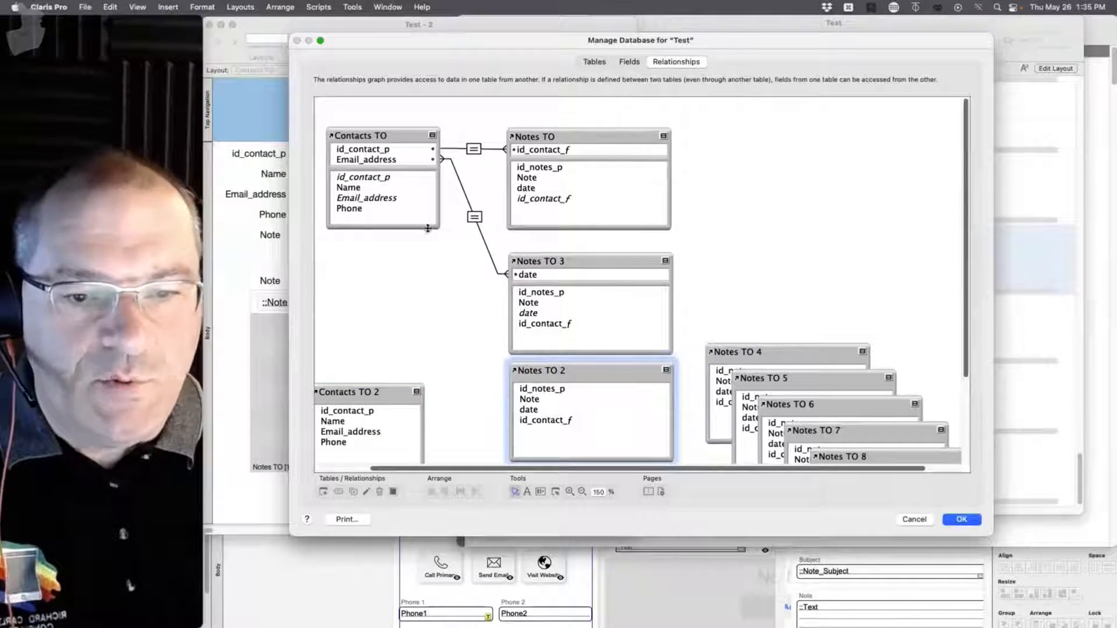
pyautogui.moveTo(381, 200); pyautogui.dragTo(540, 410)
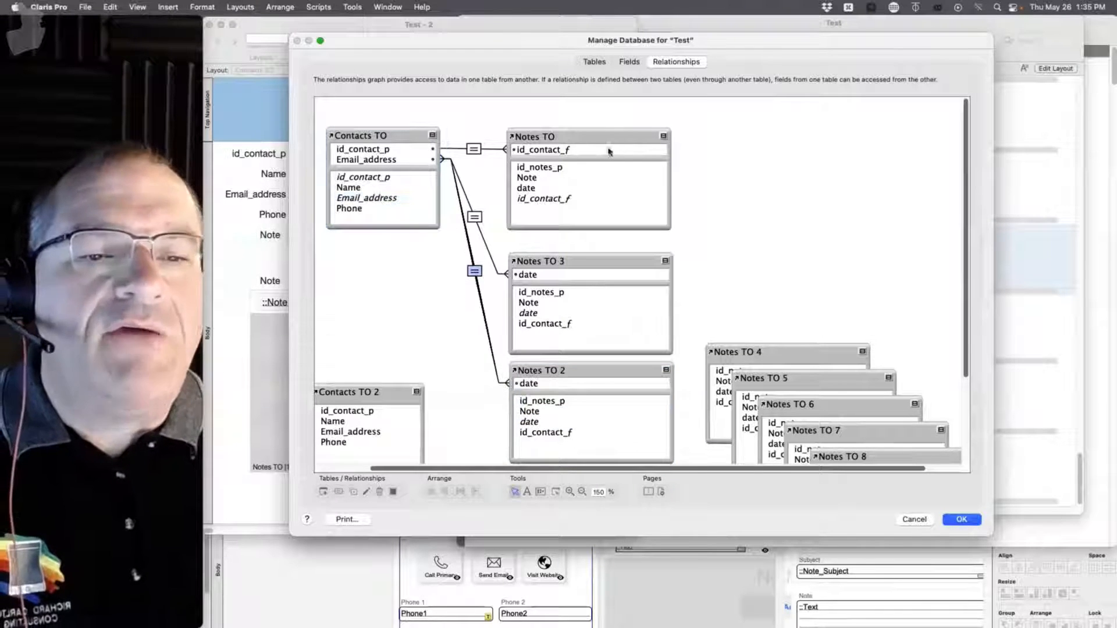
# Shift Contacts TO and its three linked Notes occurrences up together, and reposition Contacts TO 2 beside Notes TO 2.
pyautogui.moveTo(613, 97); pyautogui.dragTo(446, 405)
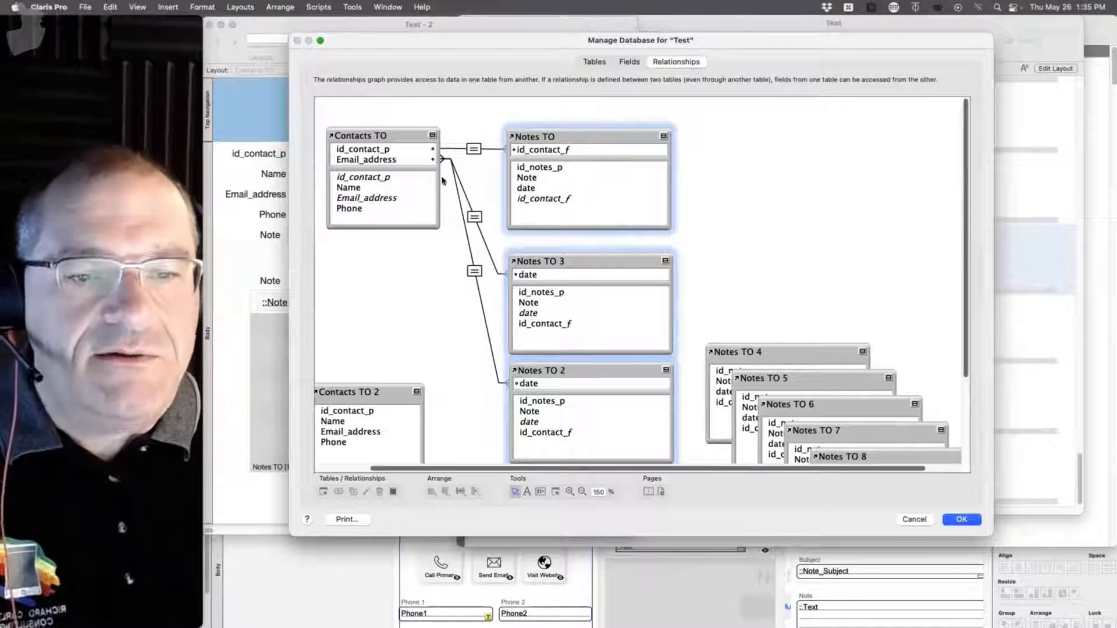
pyautogui.keyDown('shift'); pyautogui.click(409, 135); pyautogui.keyUp('shift')
pyautogui.moveTo(410, 135); pyautogui.dragTo(408, 116)
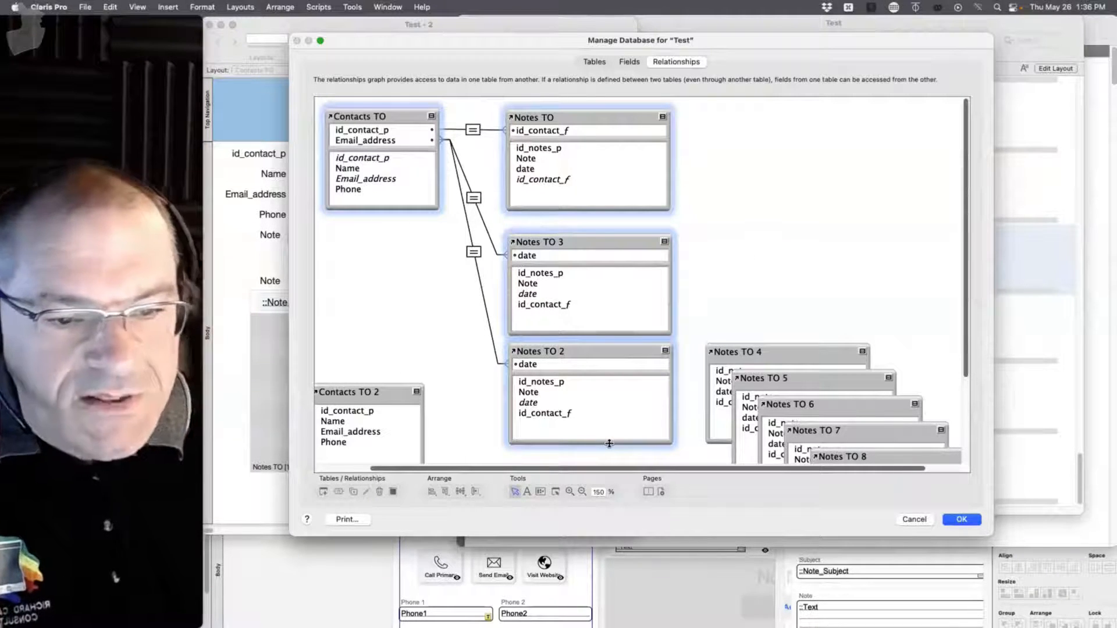
pyautogui.click(571, 118)
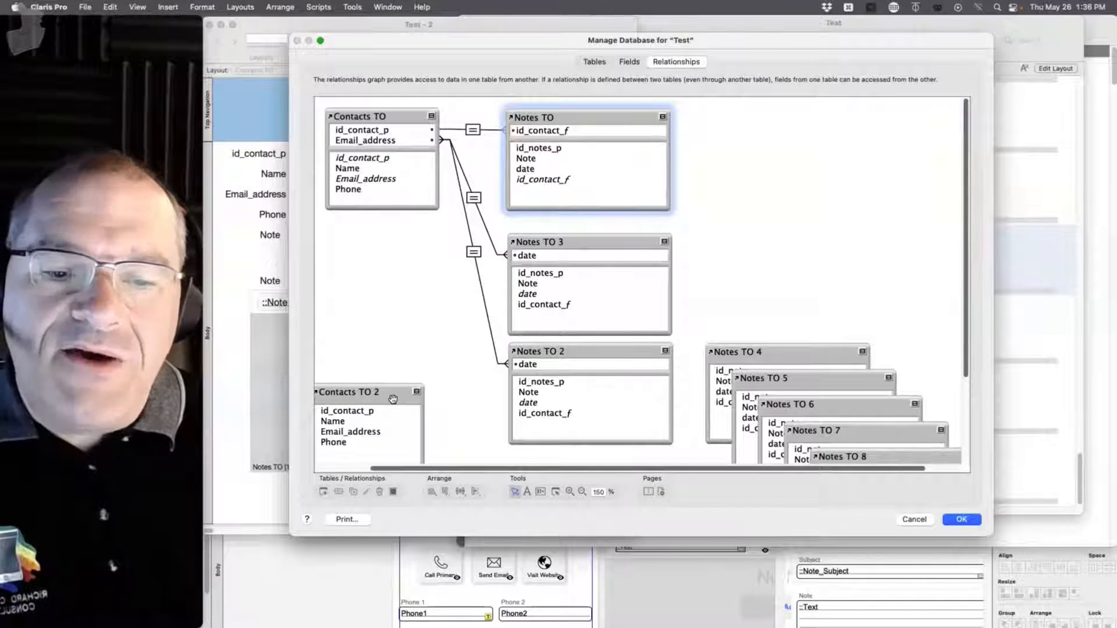
pyautogui.moveTo(393, 399); pyautogui.dragTo(414, 360)
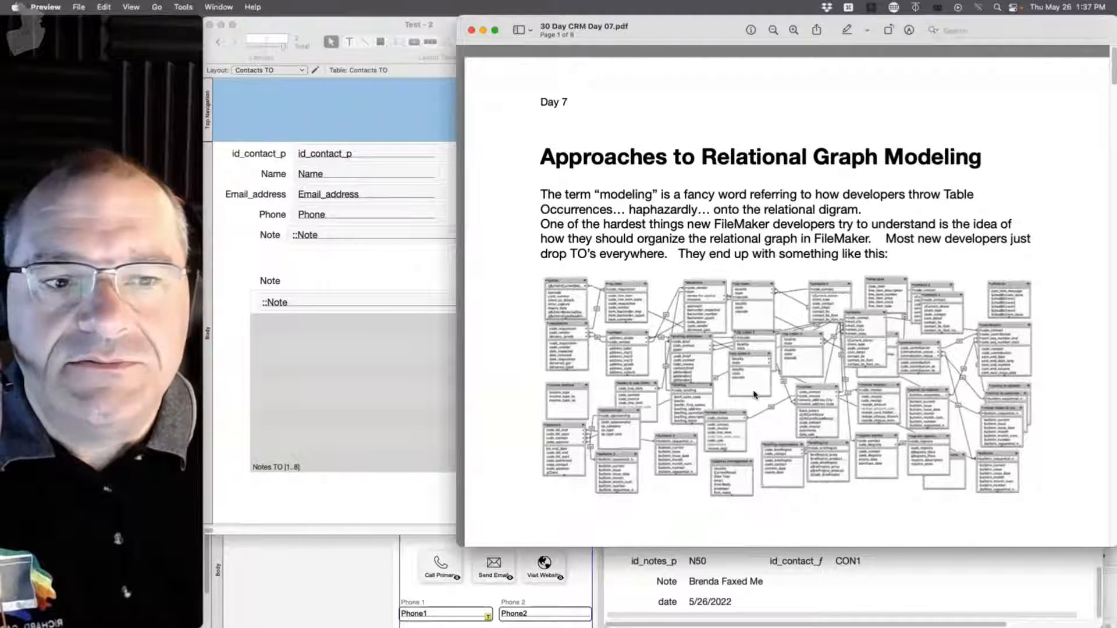
# Move the Day 7 PDF window down out of the way and reopen the Test database's relationships graph.
pyautogui.moveTo(698, 40); pyautogui.dragTo(664, 389)
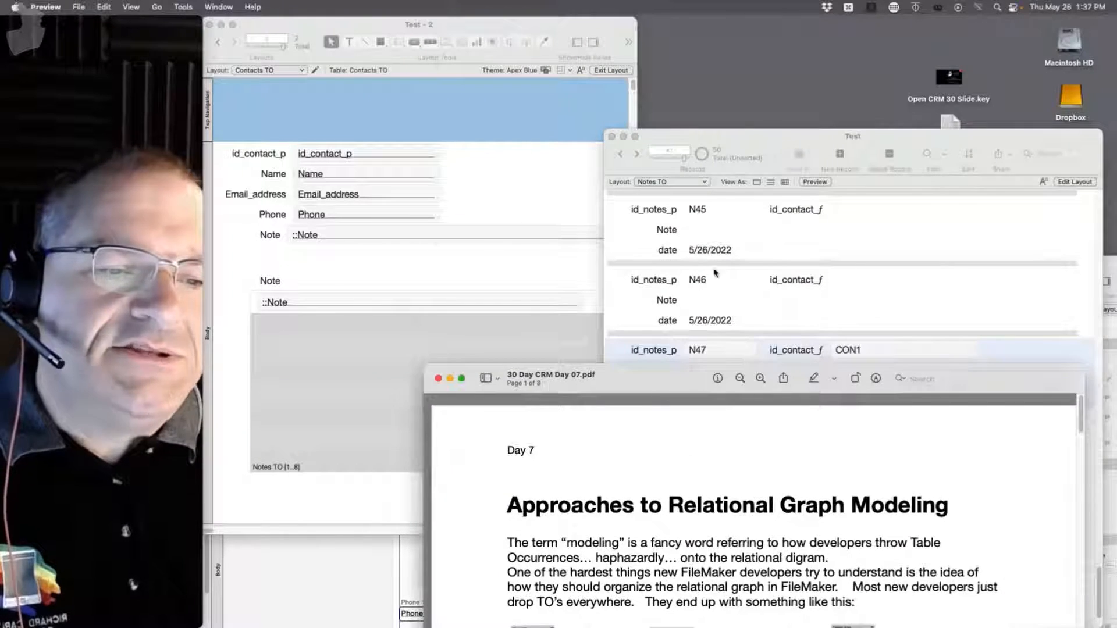
pyautogui.click(715, 267)
pyautogui.press('super+shift+d')
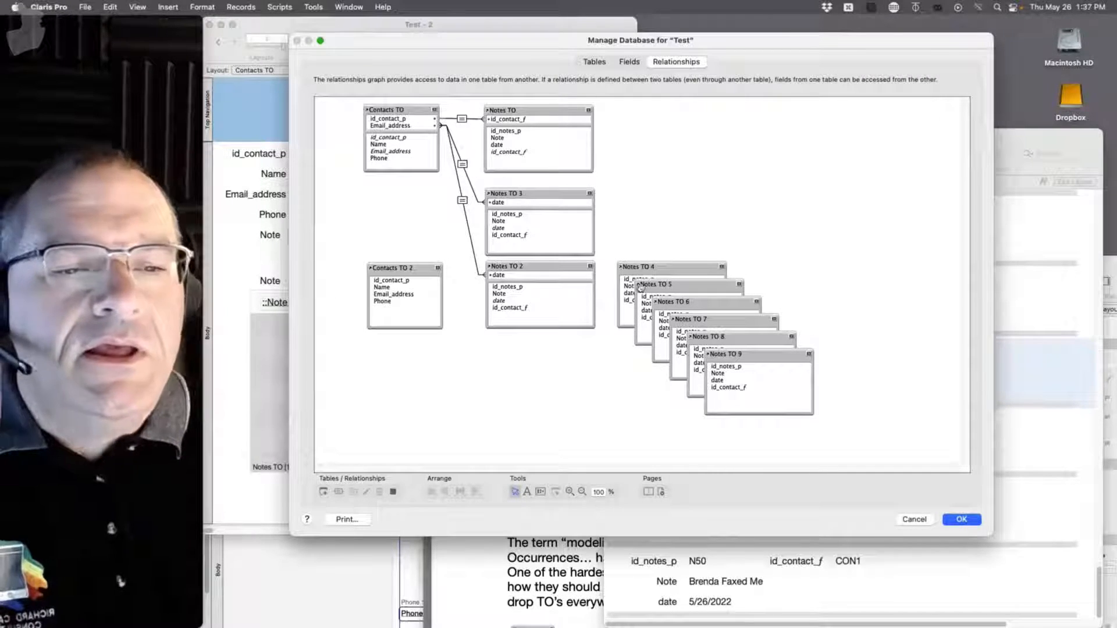
# Try linking Notes TO 2 to Notes TO 4 and Contacts TO 2, and chaining Notes TO 9, Notes TO 7 and Notes TO 8.
pyautogui.moveTo(628, 286); pyautogui.dragTo(582, 297)
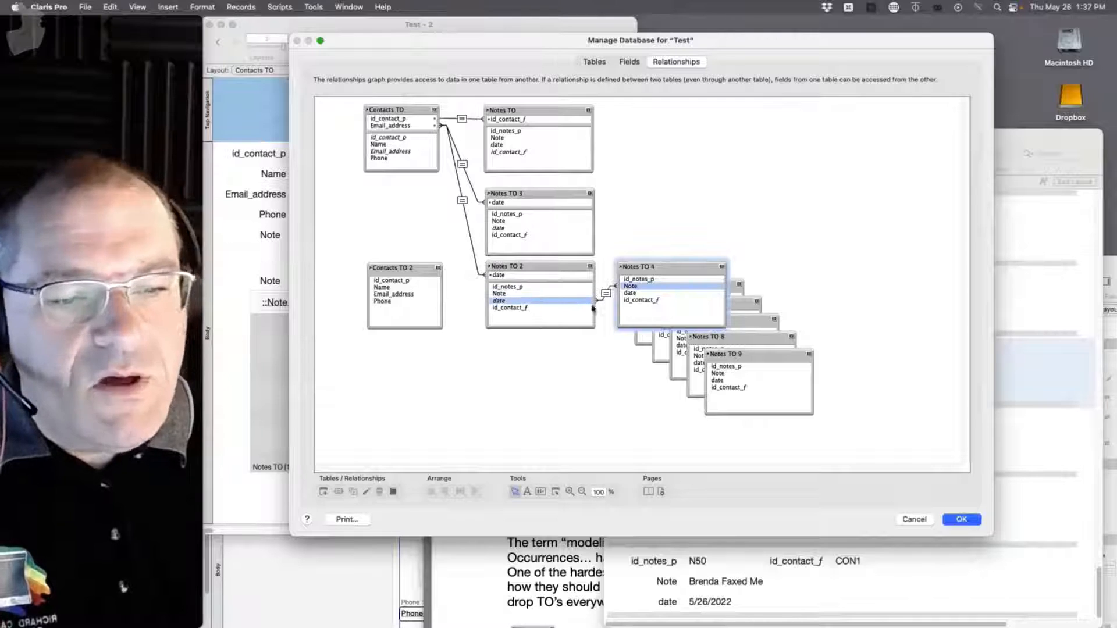
pyautogui.moveTo(674, 267); pyautogui.dragTo(715, 187)
pyautogui.moveTo(416, 301); pyautogui.dragTo(511, 295)
pyautogui.moveTo(742, 358); pyautogui.dragTo(891, 366)
pyautogui.moveTo(735, 322); pyautogui.dragTo(737, 395)
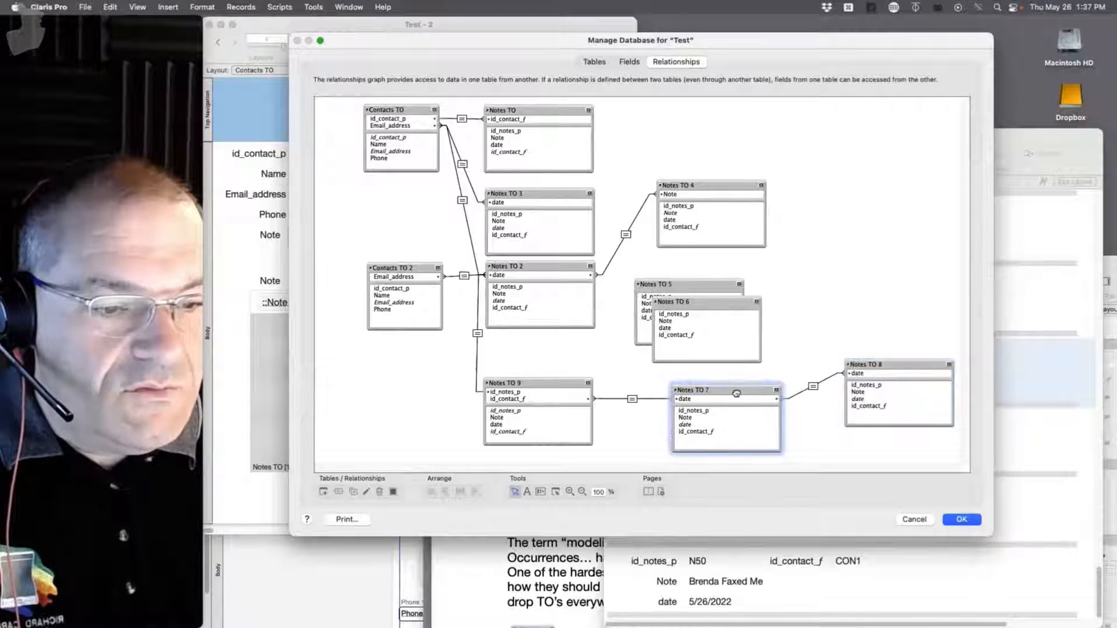
# Try connecting Notes TO 5 to Notes TO 4 and Notes TO 6, and discard all the relationship graph changes.
pyautogui.moveTo(706, 307); pyautogui.dragTo(895, 239)
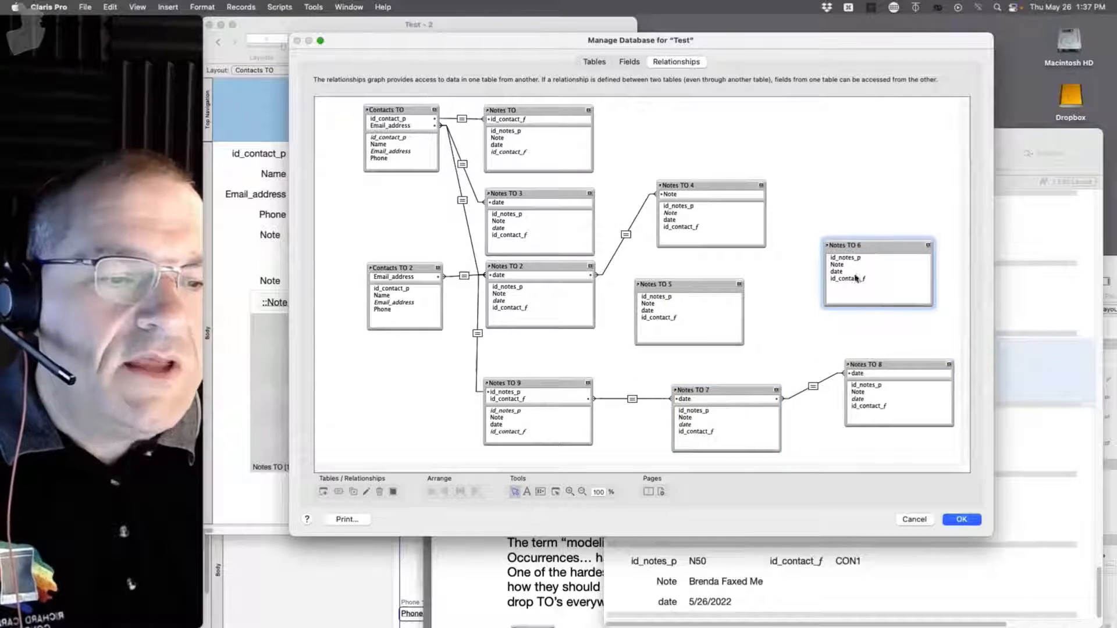
pyautogui.moveTo(833, 272); pyautogui.dragTo(686, 227)
pyautogui.moveTo(838, 126); pyautogui.dragTo(874, 120)
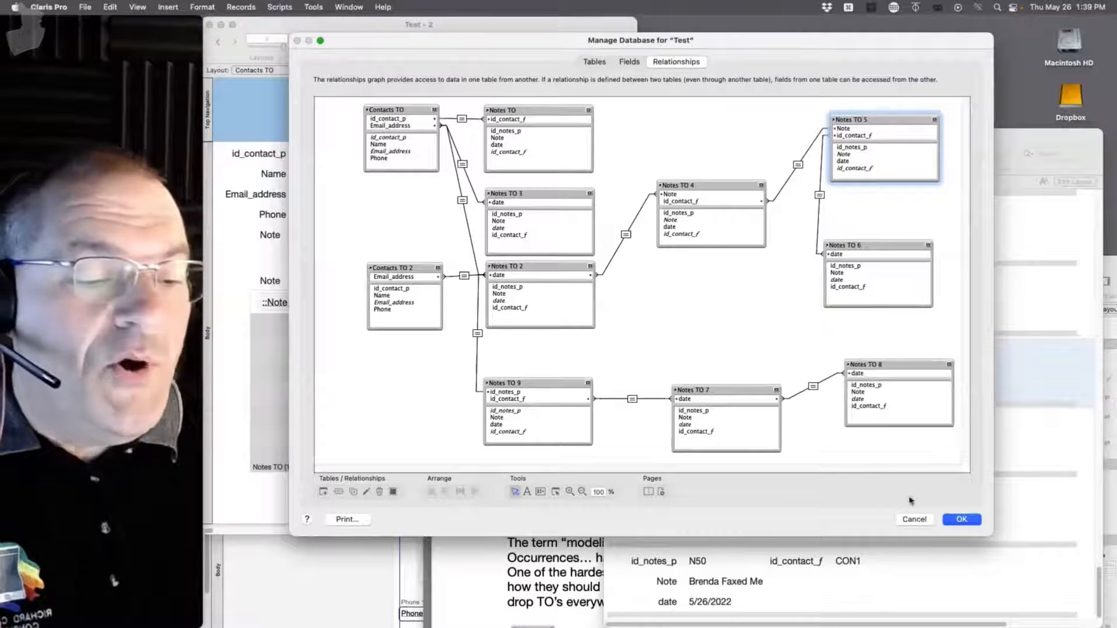
pyautogui.click(914, 519)
pyautogui.click(437, 176)
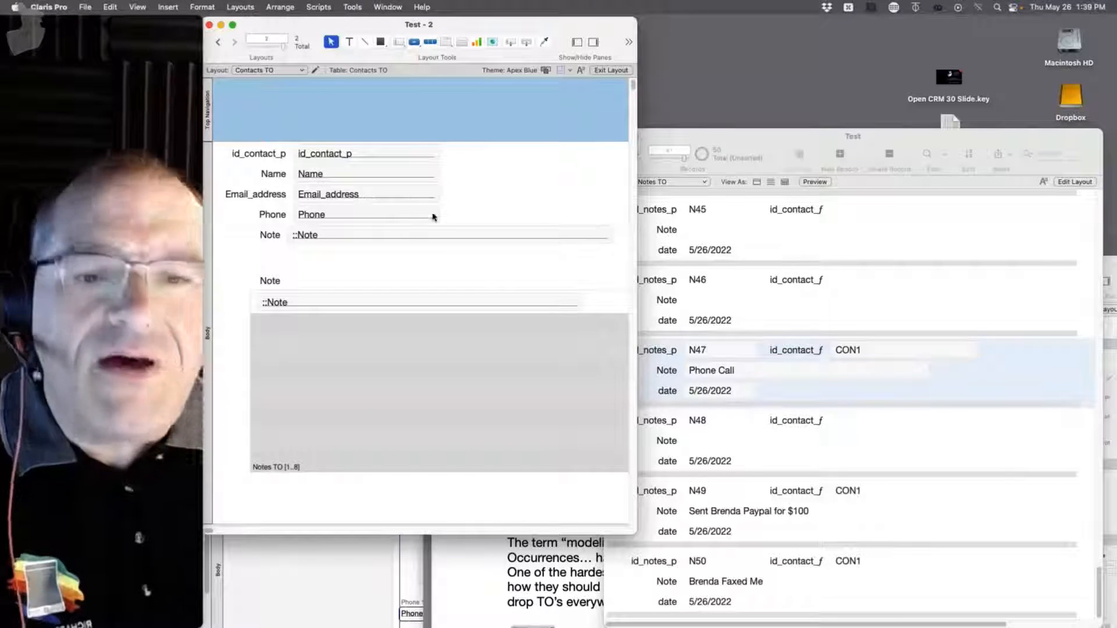
# Try linking Email_address in Contacts TO 2 to date in Notes TO 9 as a separate group, and discard the changes.
pyautogui.press('super+shift+d')
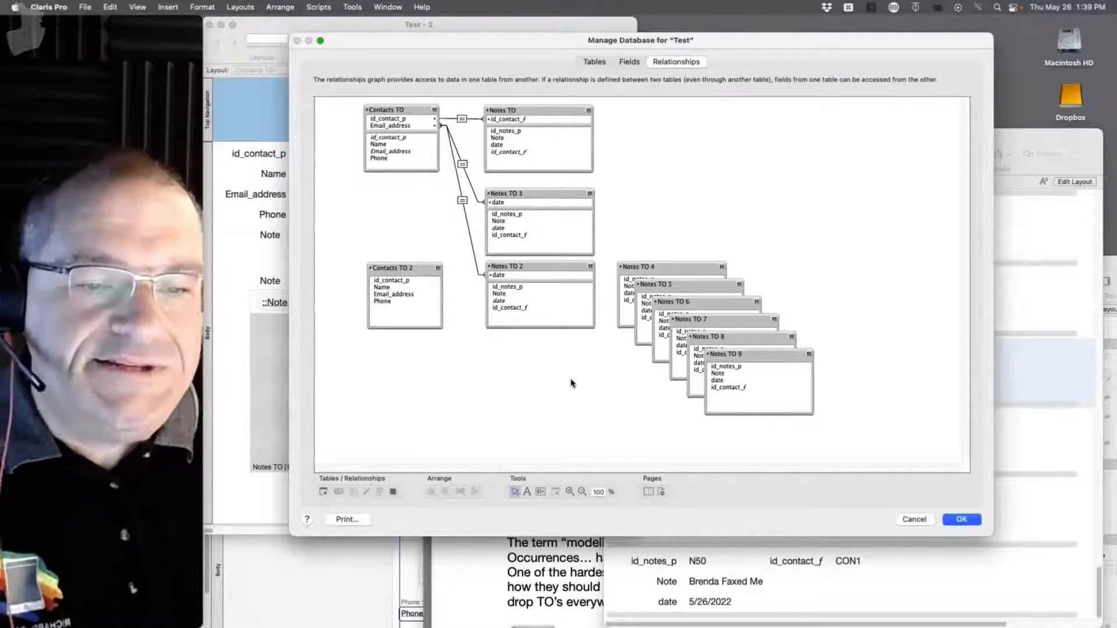
pyautogui.moveTo(419, 269); pyautogui.dragTo(405, 369)
pyautogui.moveTo(750, 354); pyautogui.dragTo(521, 364)
pyautogui.click(407, 391)
pyautogui.moveTo(409, 394); pyautogui.dragTo(501, 391)
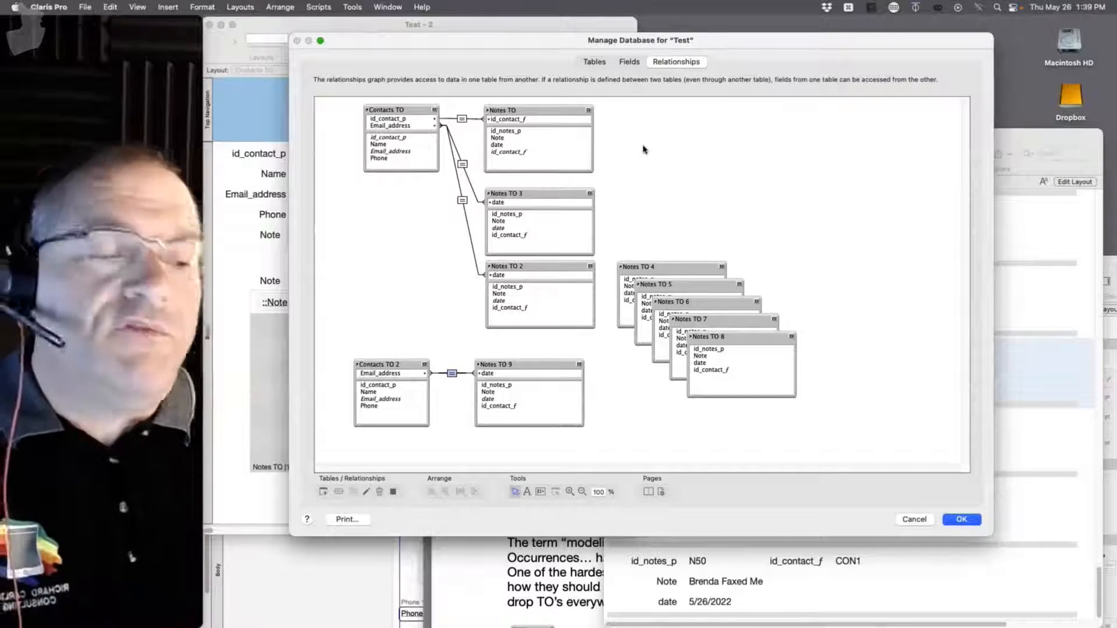
pyautogui.click(914, 520)
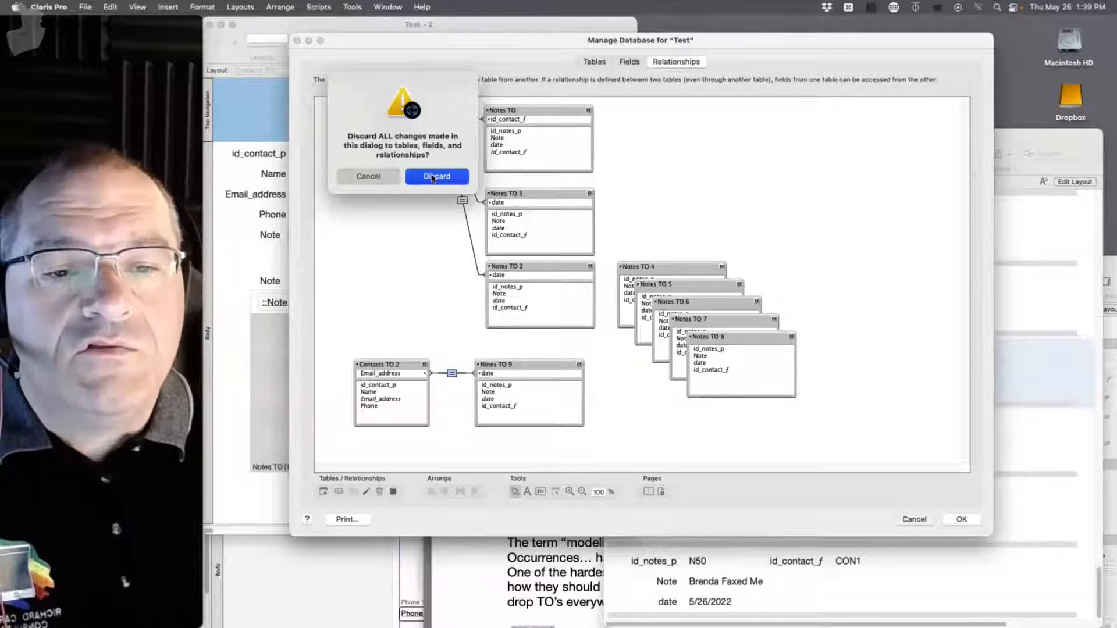
pyautogui.click(432, 178)
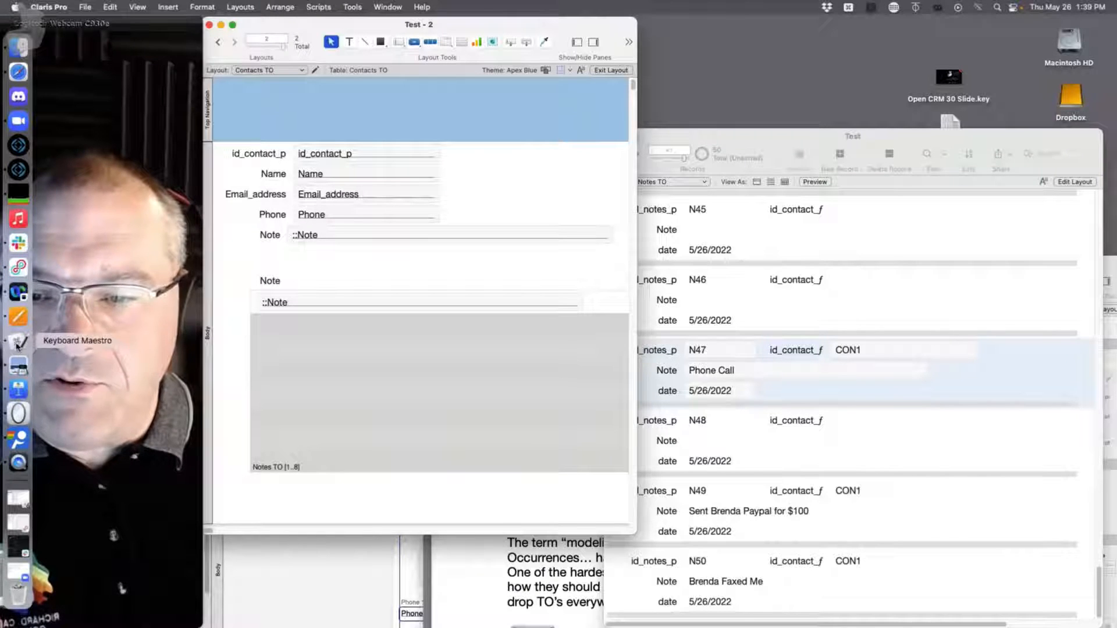
# Switch to Preview, enlarge the 30 Day CRM Day 07.pdf window, and examine the relational graph diagram on page 1.
pyautogui.click(17, 365)
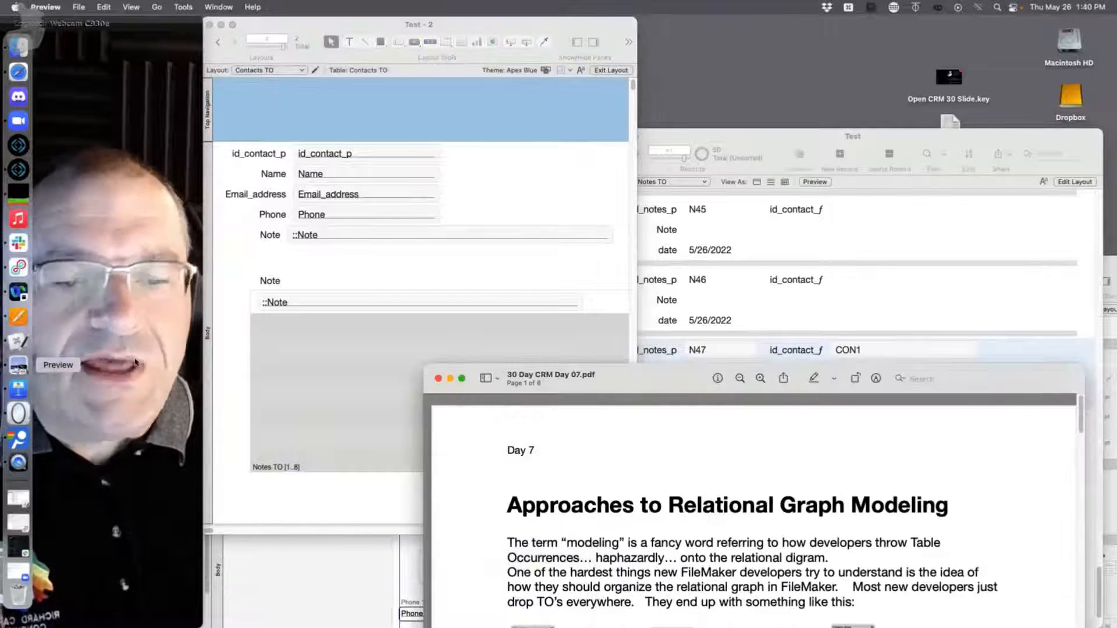
pyautogui.moveTo(622, 379); pyautogui.dragTo(463, 28)
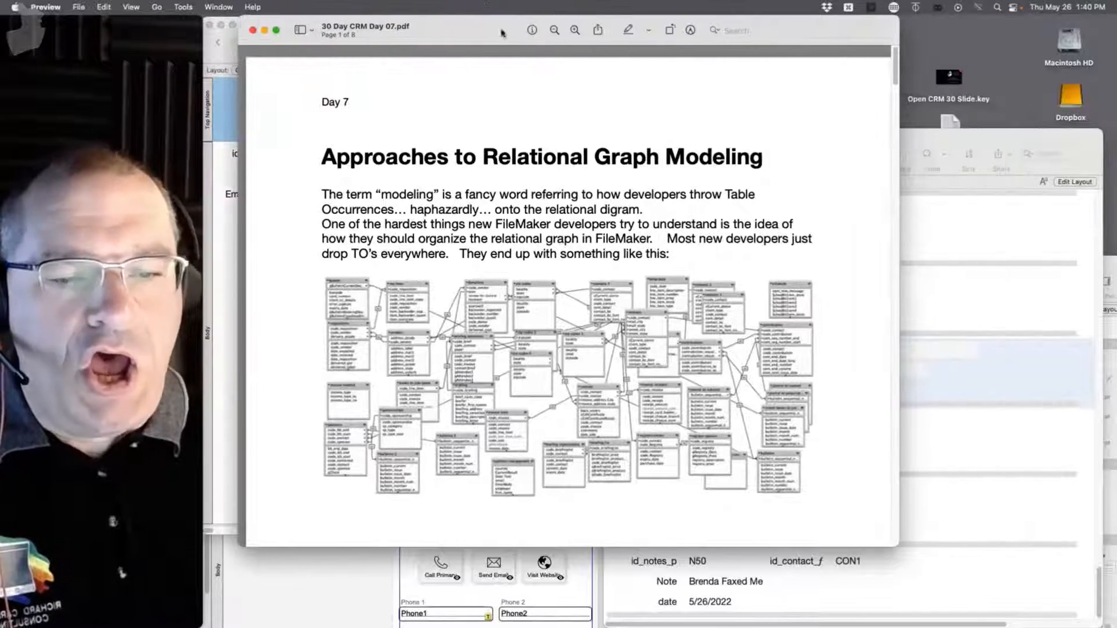
pyautogui.click(896, 541)
pyautogui.moveTo(899, 546); pyautogui.dragTo(1111, 587)
pyautogui.scroll(5, 901, 323)
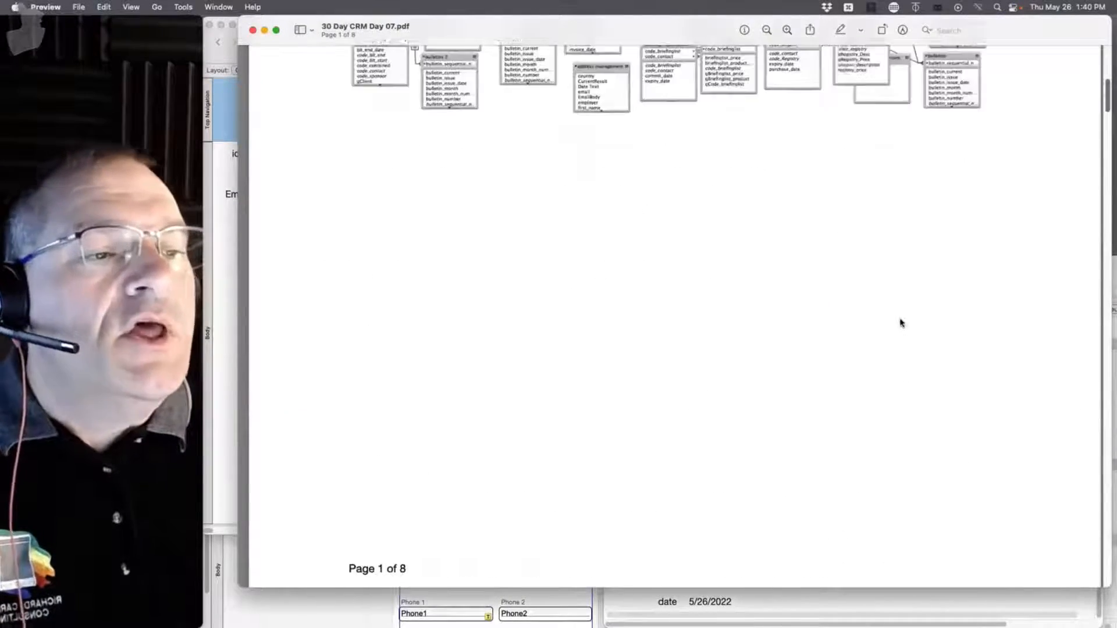
pyautogui.scroll(10, 901, 320)
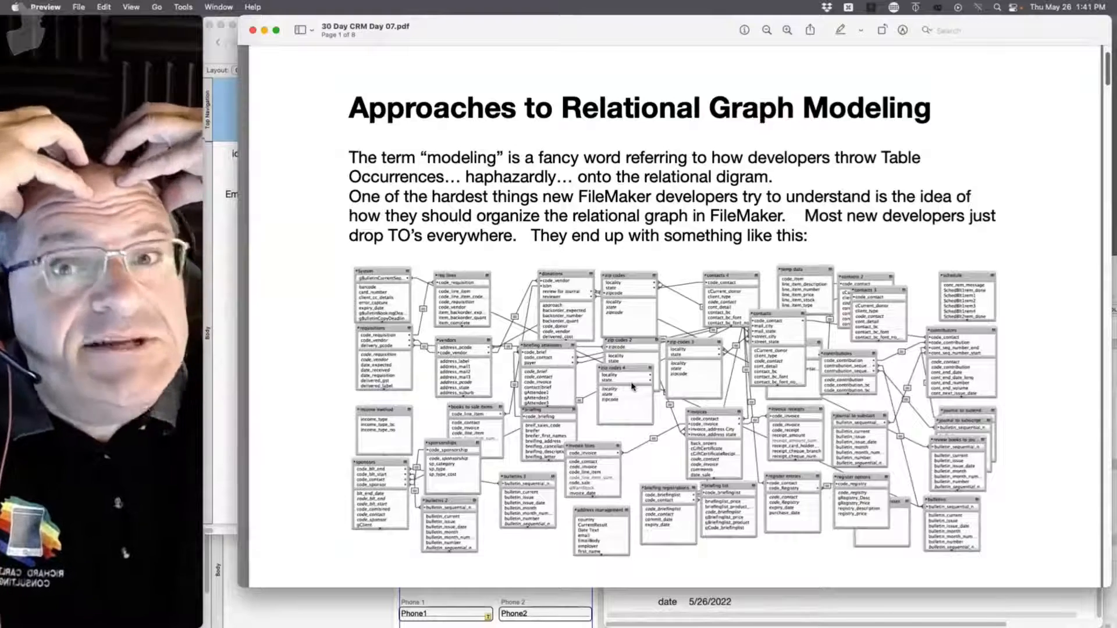
# Read on in the PDF from the cluttered graph on page 1 to the spider diagram on page 2.
pyautogui.scroll(-10, 685, 497)
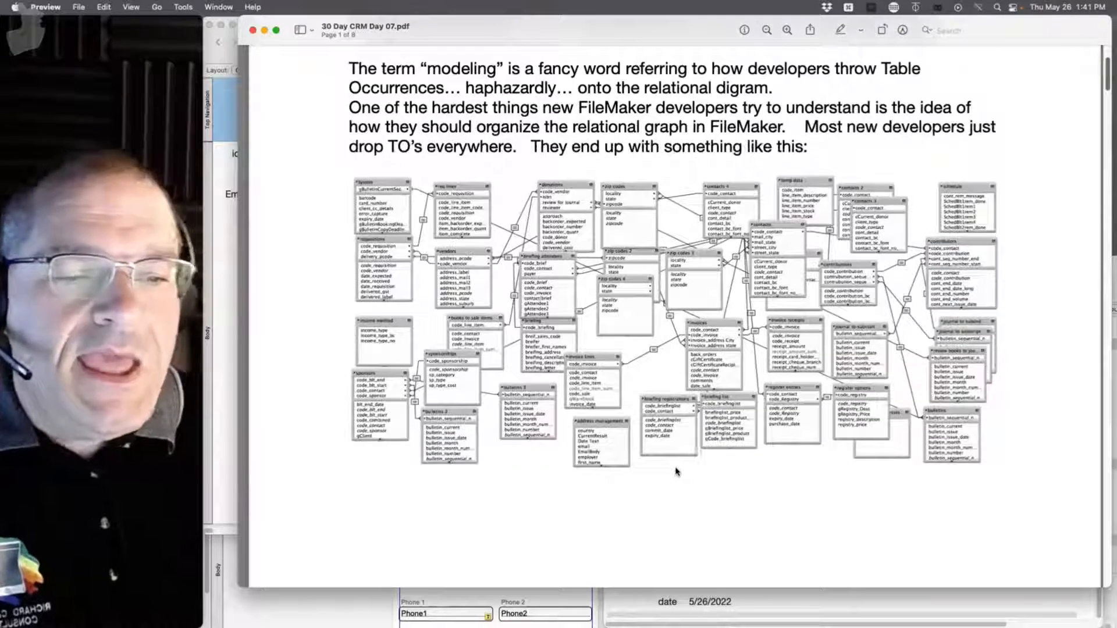
pyautogui.scroll(-14, 679, 461)
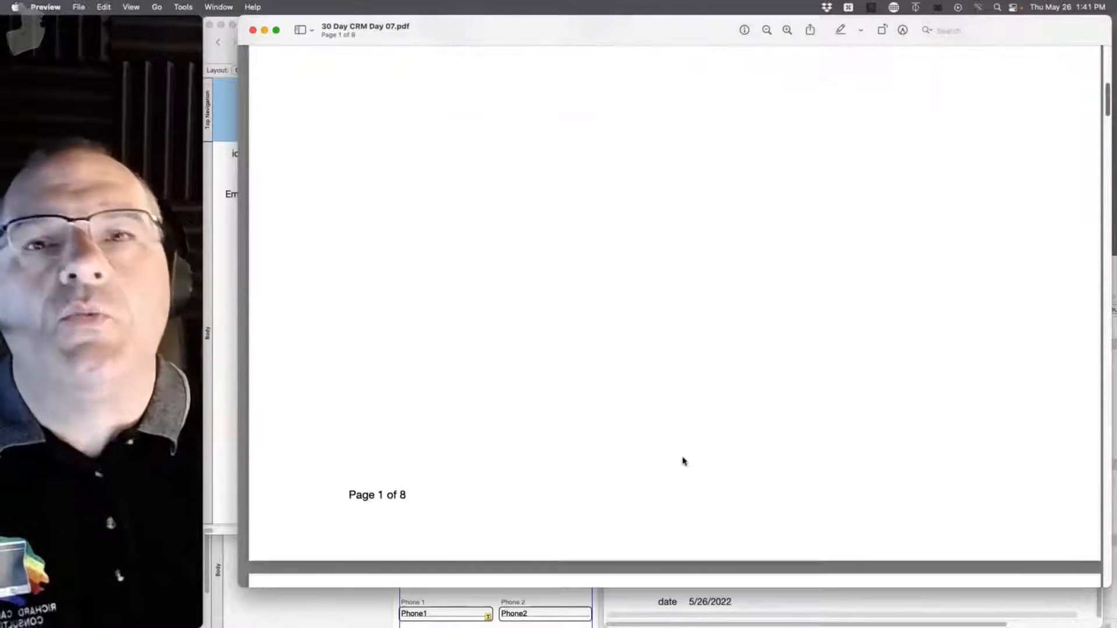
pyautogui.scroll(-2, 681, 461)
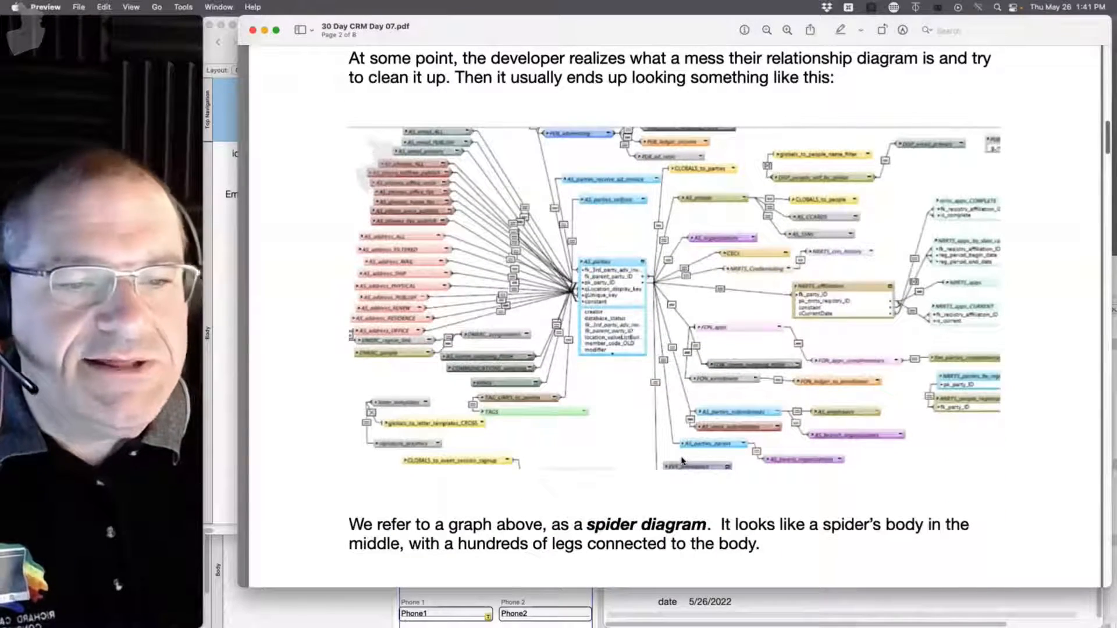
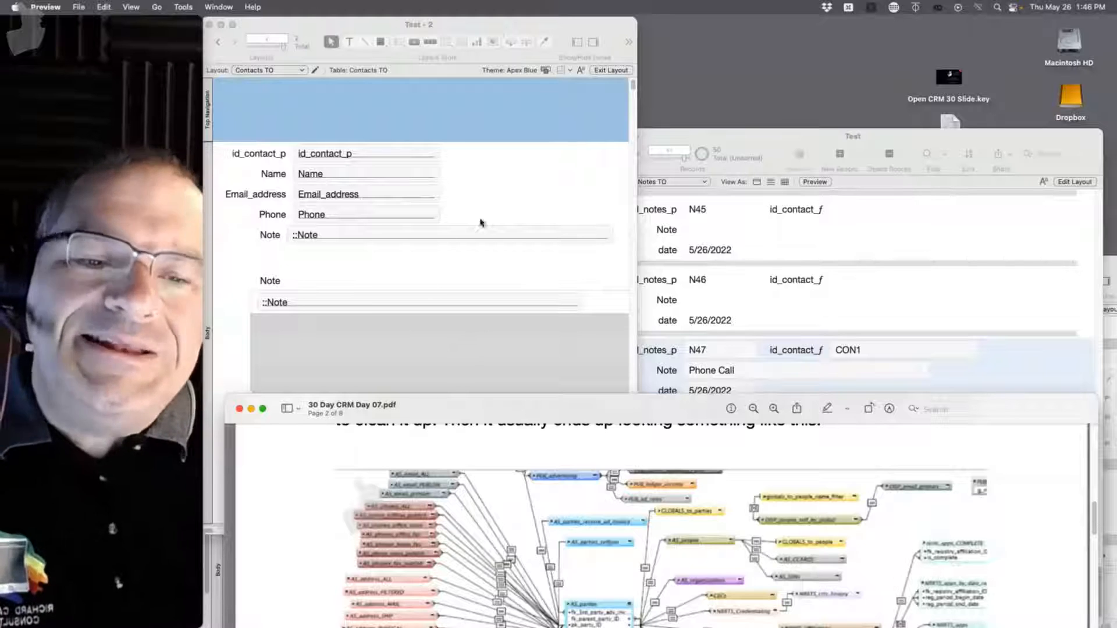
# Move the PDF window aside, switch to FileMaker's Contacts TO layout window and widen it.
pyautogui.click(499, 204)
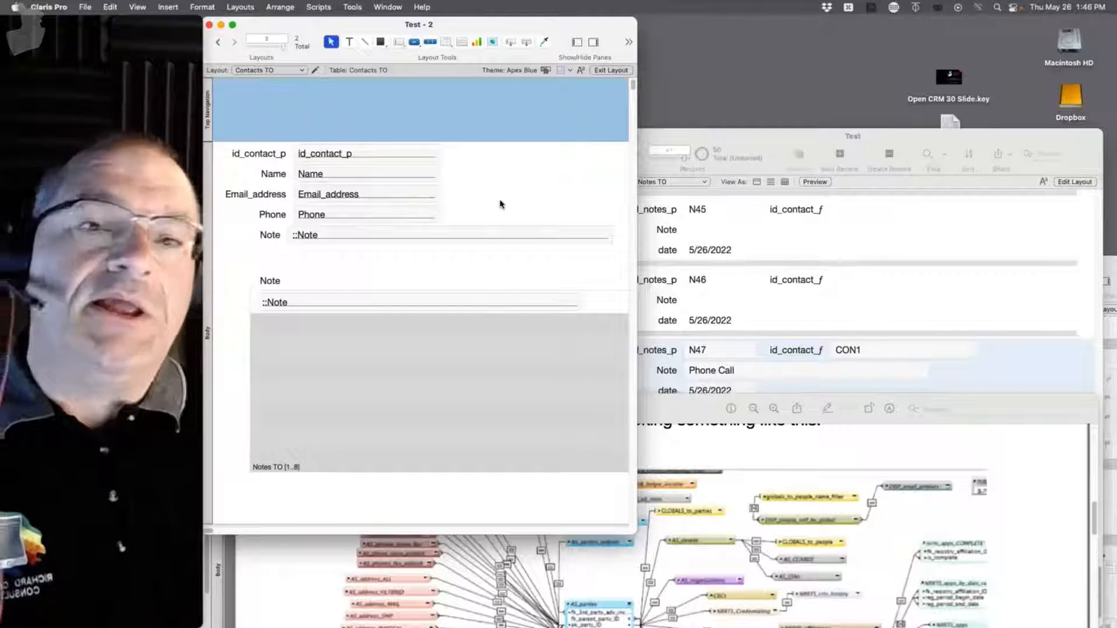
pyautogui.moveTo(698, 409); pyautogui.dragTo(700, 7)
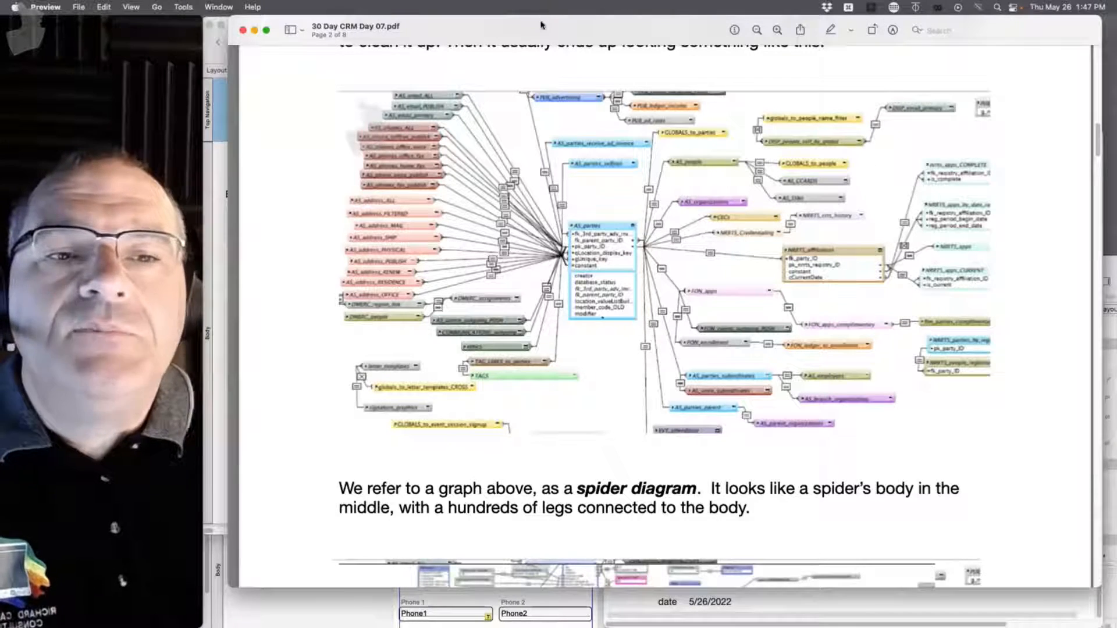
pyautogui.moveTo(541, 25); pyautogui.dragTo(677, 26)
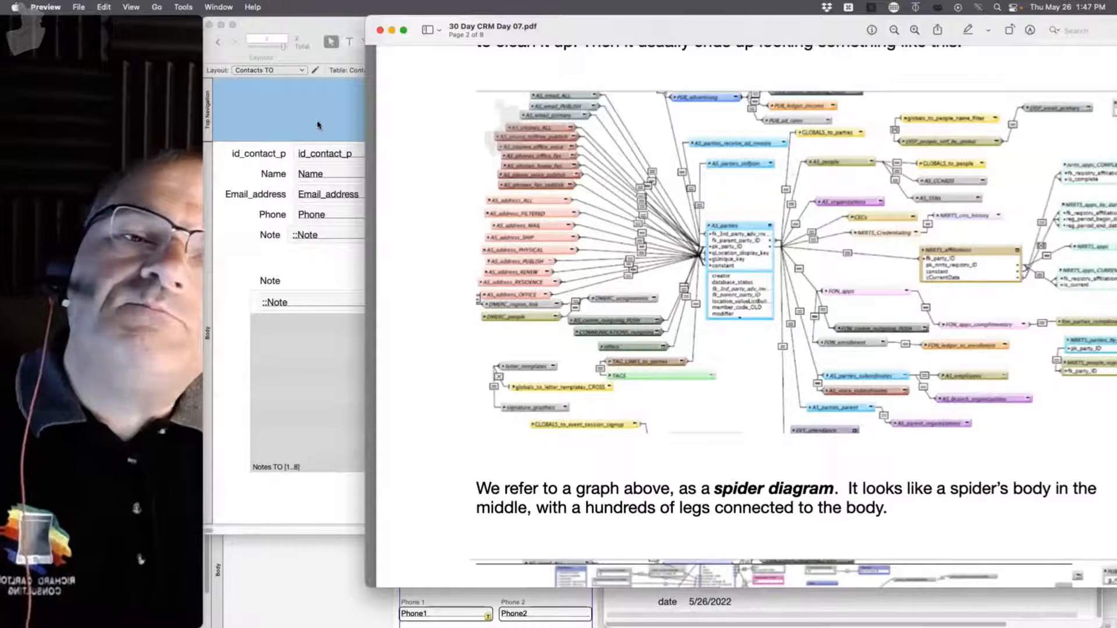
pyautogui.click(319, 208)
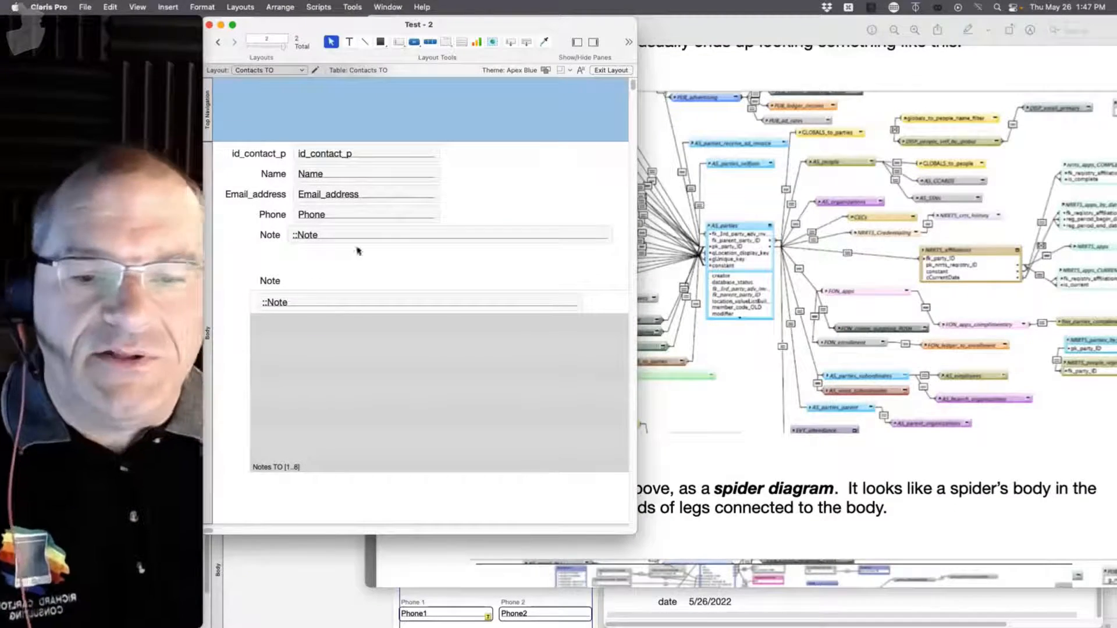
pyautogui.moveTo(627, 535); pyautogui.dragTo(705, 526)
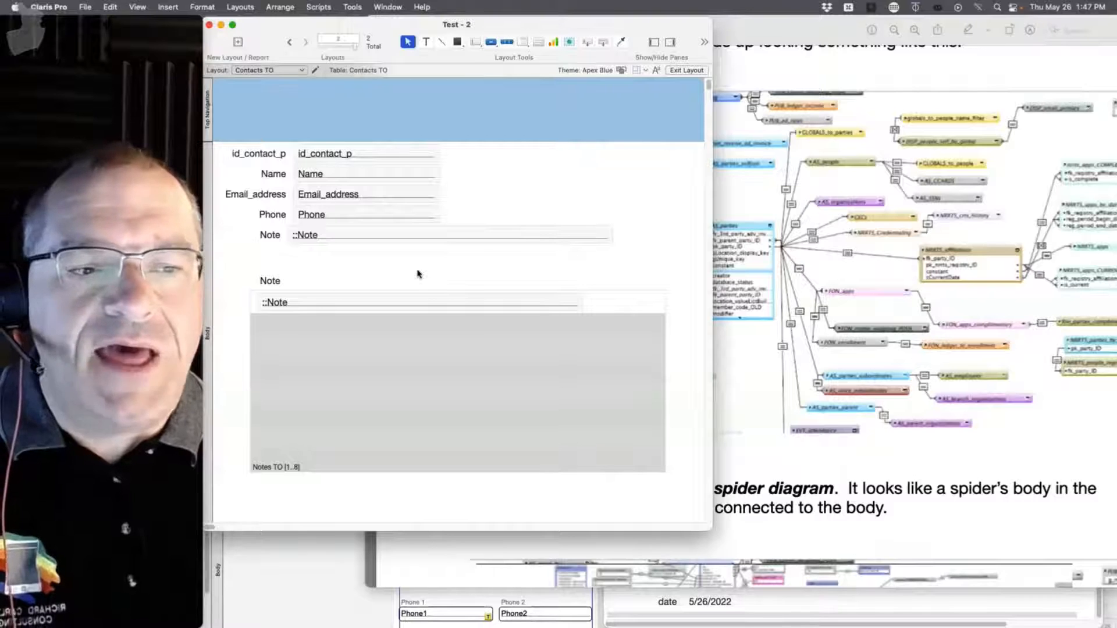
# Delete the table occurrences Notes TO 2 through Notes TO 9 from the relationships graph of the Test database.
pyautogui.press('super+shift+d')
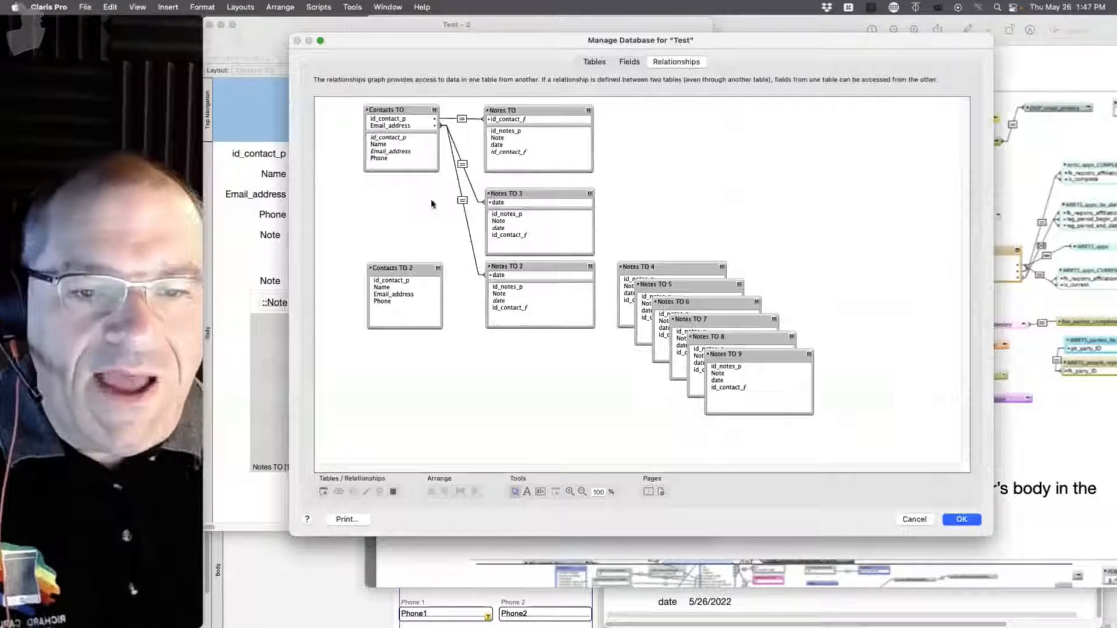
pyautogui.moveTo(846, 387); pyautogui.dragTo(506, 197)
pyautogui.press('BackSpace')
pyautogui.click(662, 231)
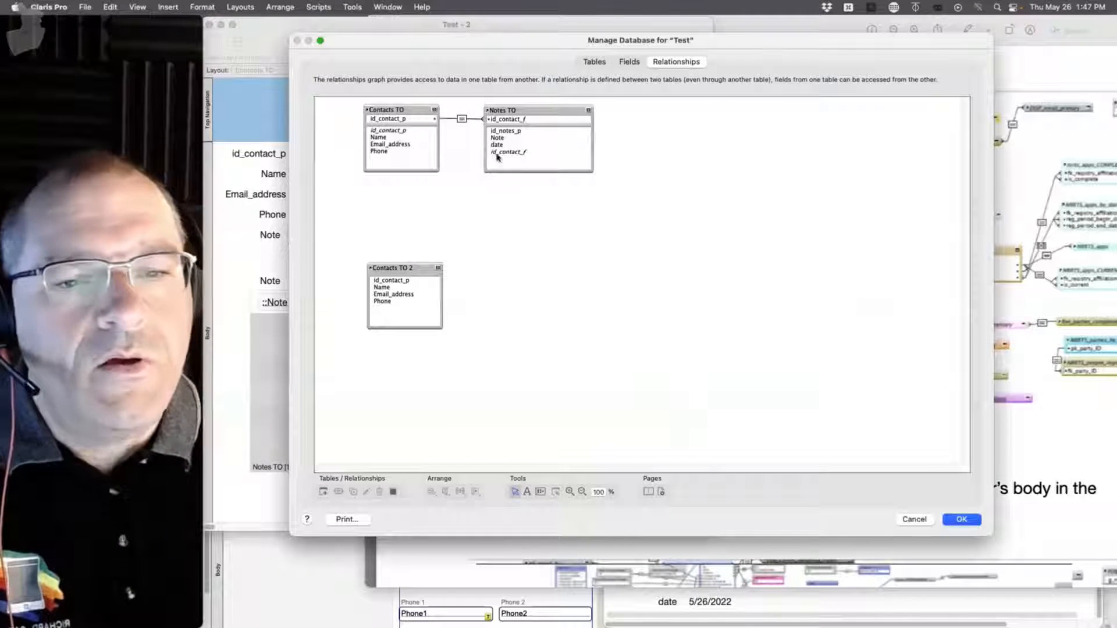
# Create a new table named Invoices in the Test database.
pyautogui.click(587, 62)
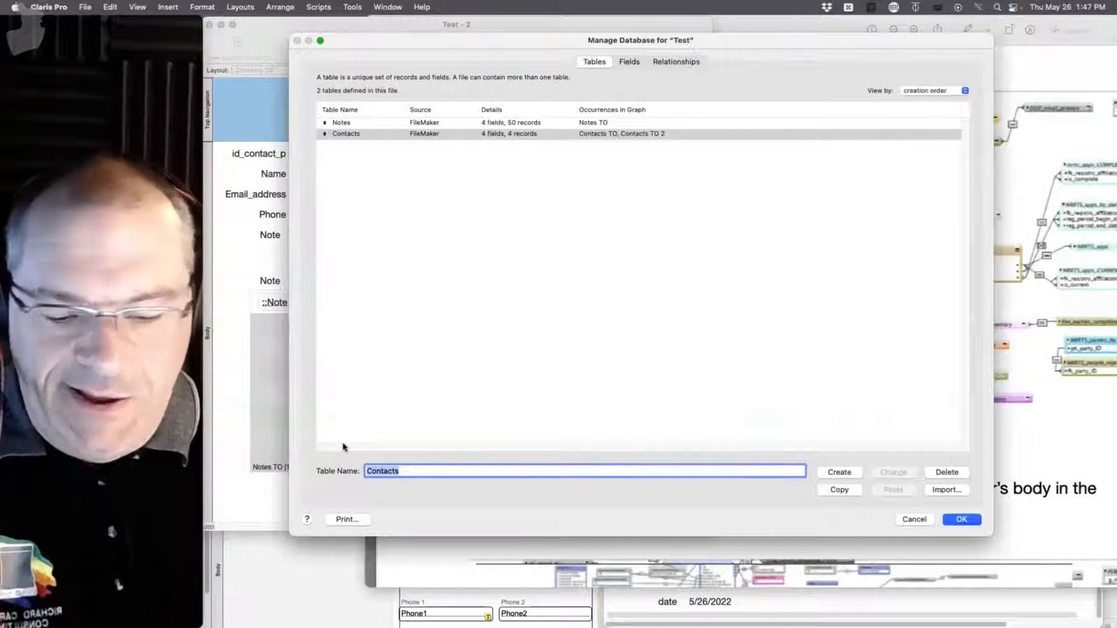
pyautogui.write('Invoices')
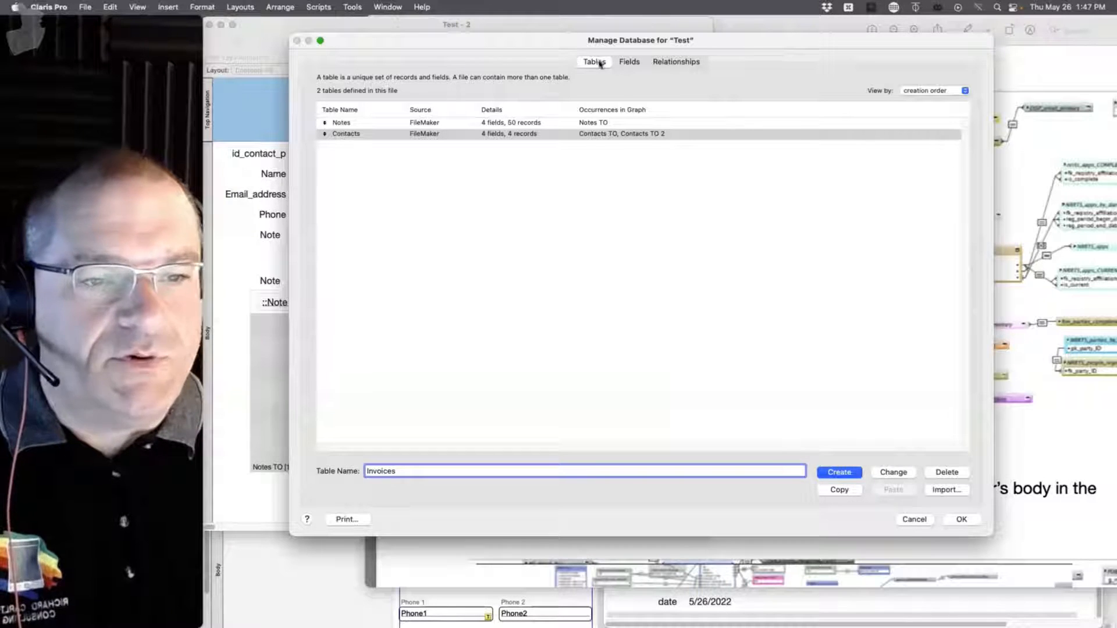
pyautogui.click(840, 473)
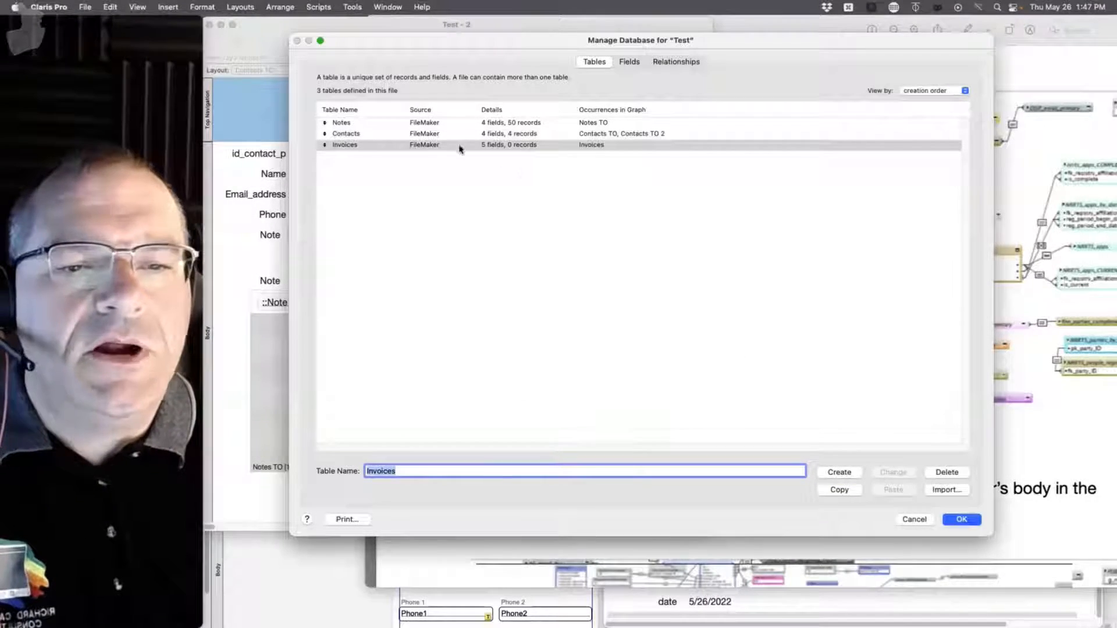
# Delete all five default fields, PrimaryKey through ModifiedBy, from the Invoices table.
pyautogui.click(386, 146)
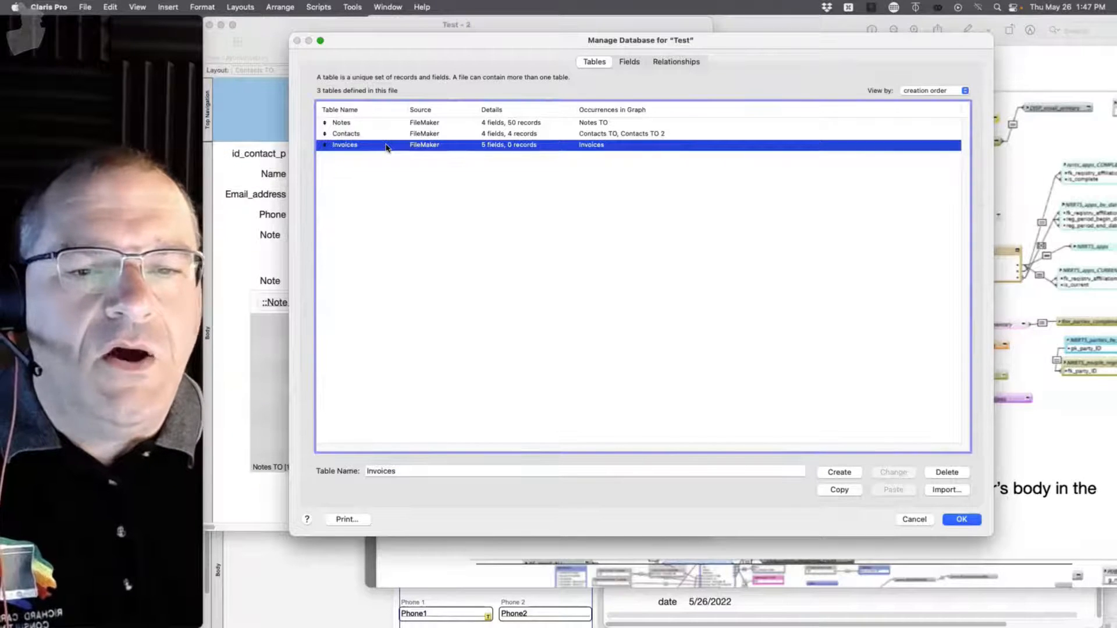
pyautogui.doubleClick(387, 146)
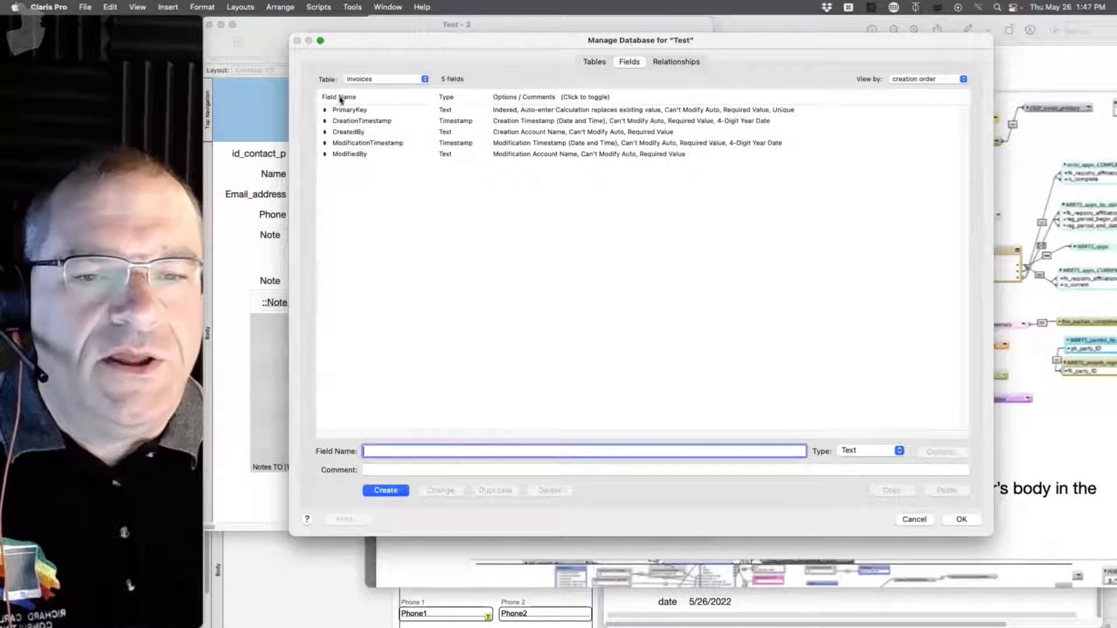
pyautogui.click(633, 112)
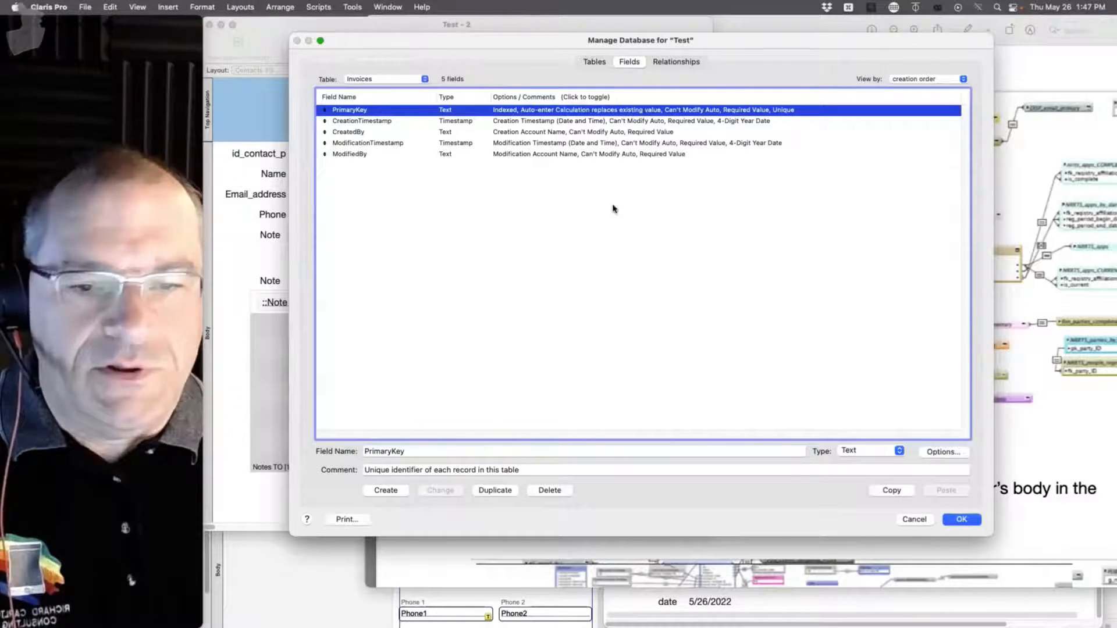
pyautogui.keyDown('shift'); pyautogui.click(582, 155); pyautogui.keyUp('shift')
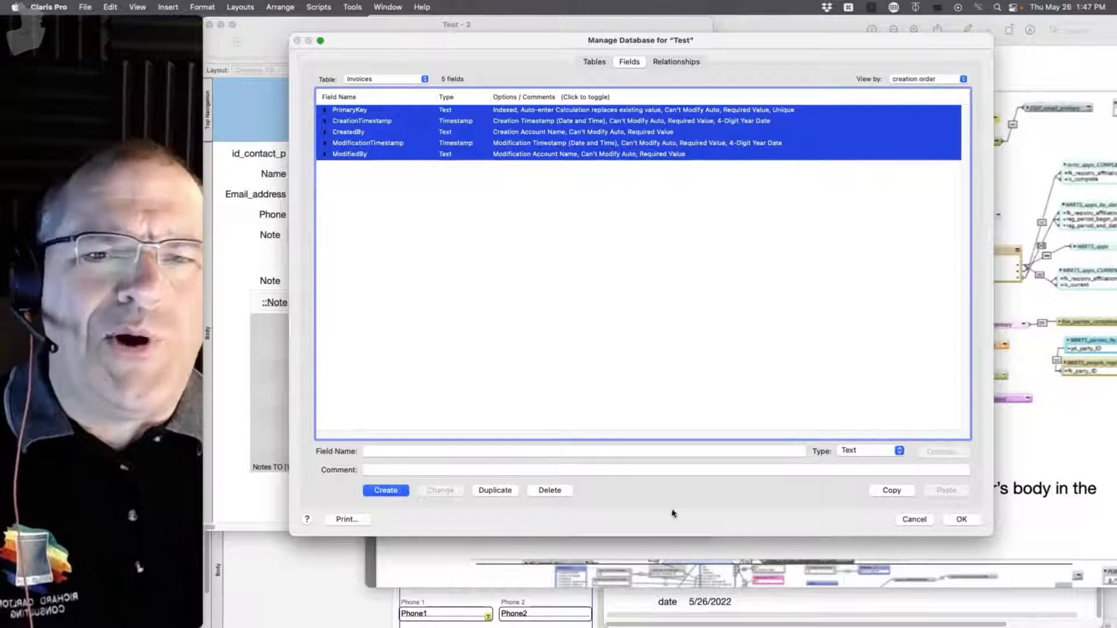
pyautogui.click(543, 495)
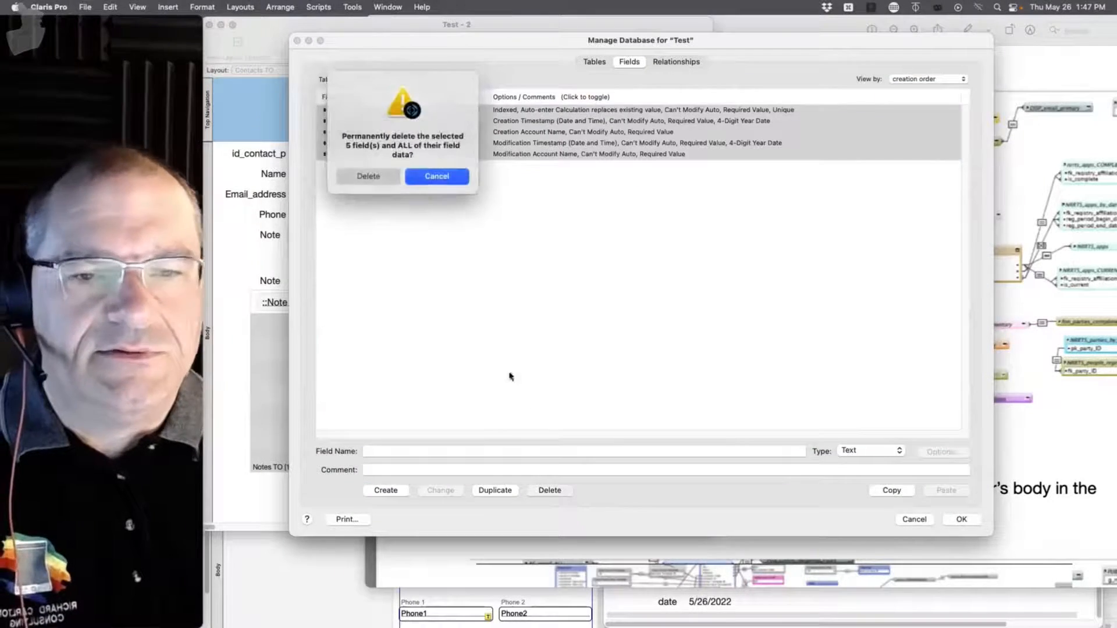
pyautogui.click(364, 177)
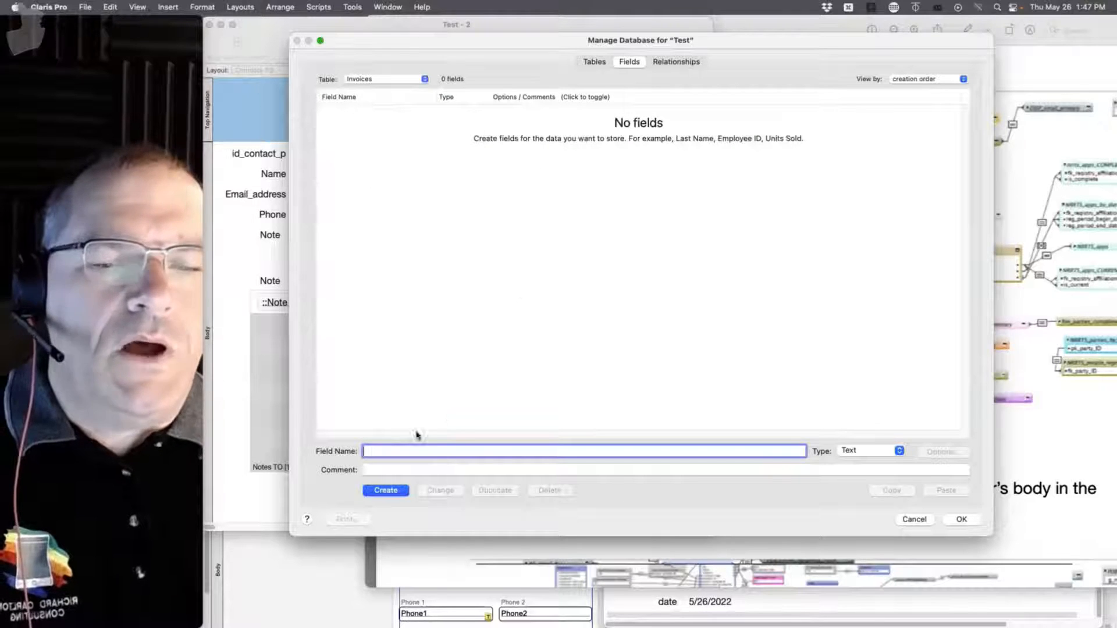
# Create a text field id_invoice in Invoices with an auto-enter serial number generated on creation, next value INV500.
pyautogui.write('id')
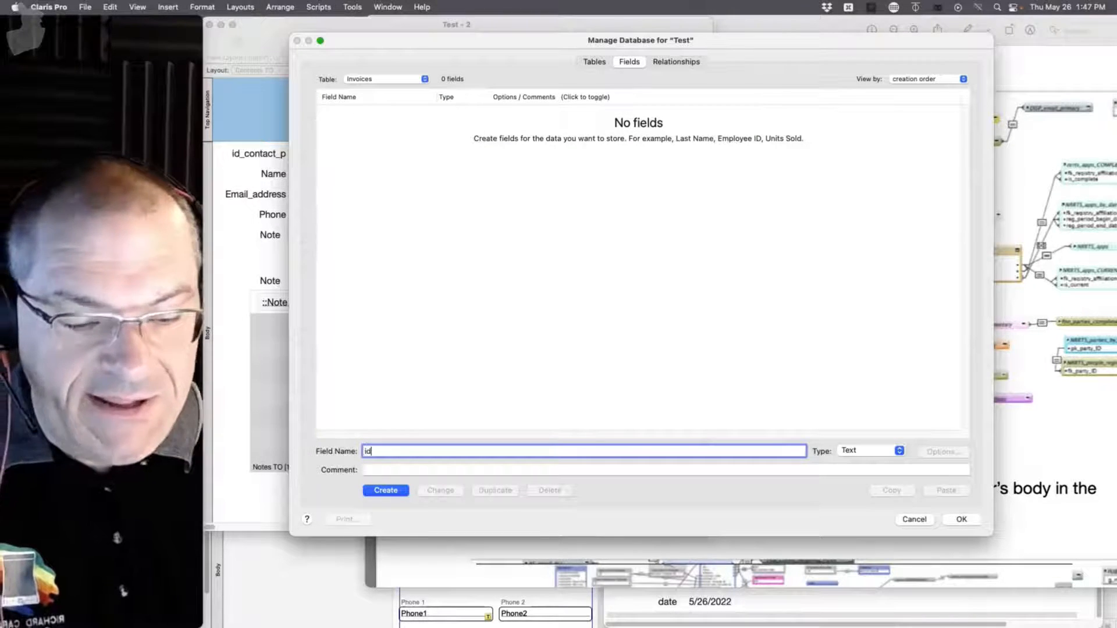
pyautogui.write('_invoice')
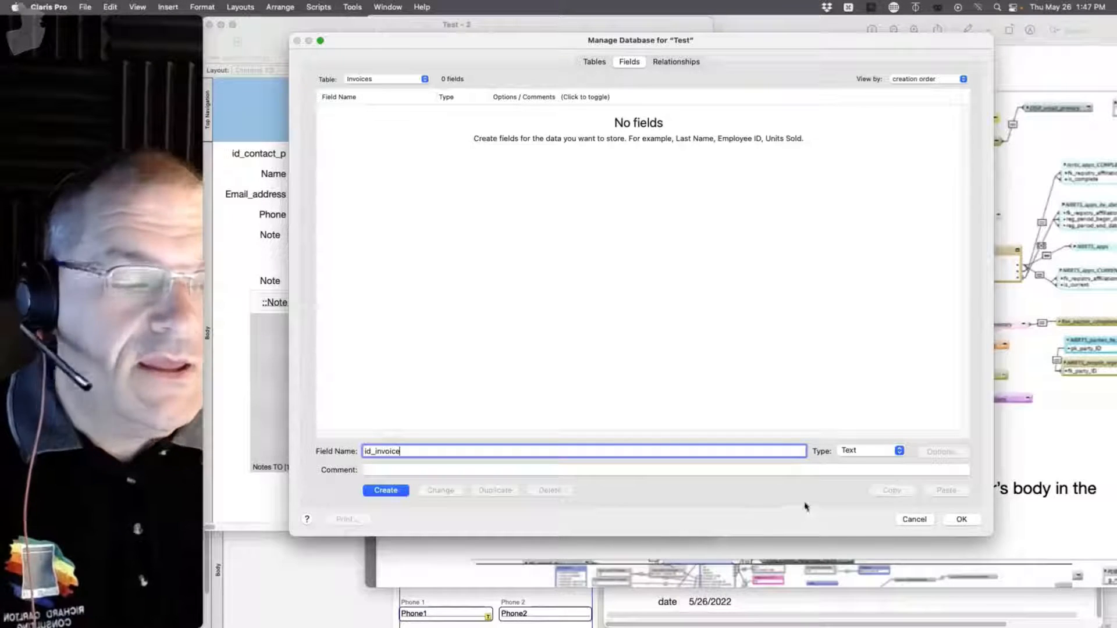
pyautogui.click(398, 492)
pyautogui.click(928, 454)
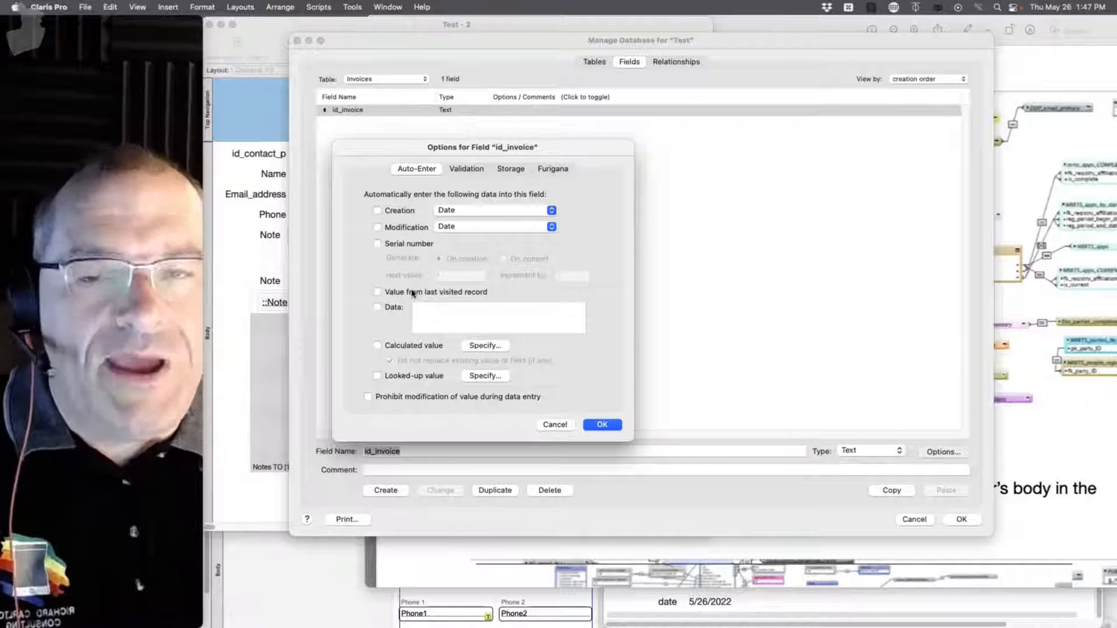
pyautogui.click(391, 245)
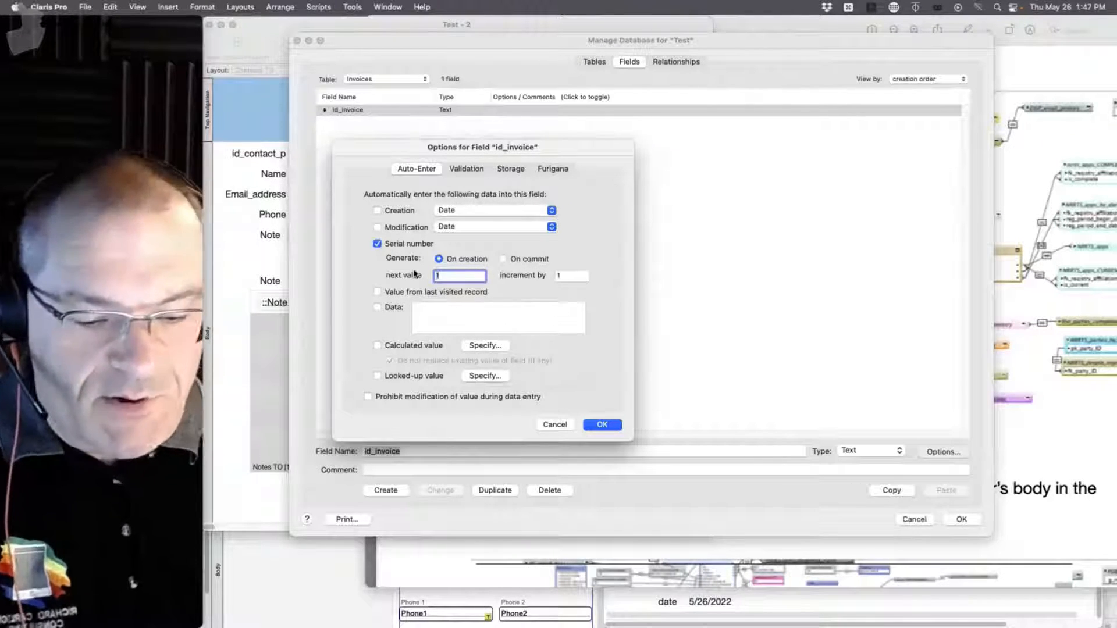
pyautogui.write('INV500')
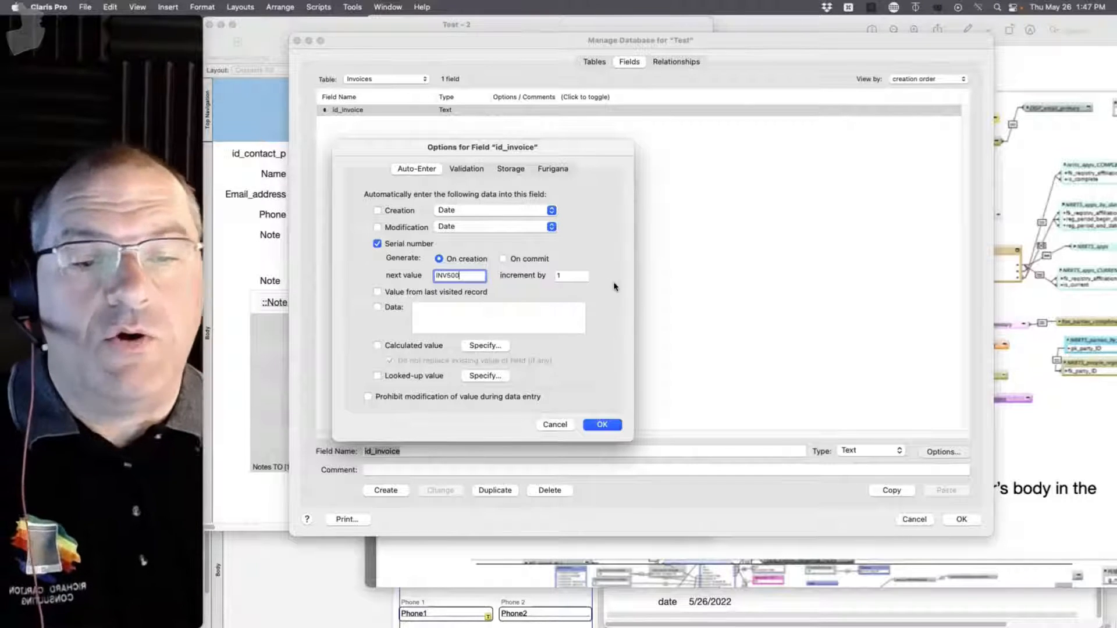
pyautogui.click(604, 425)
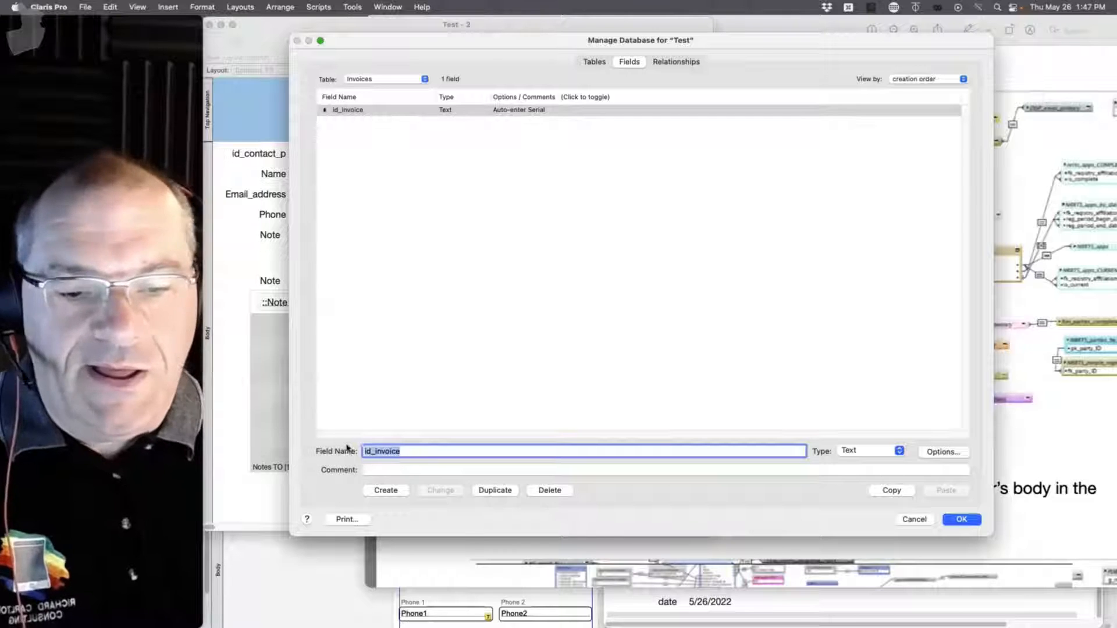
# Create a number field named Dollar Amount in the Invoices table.
pyautogui.write('Da')
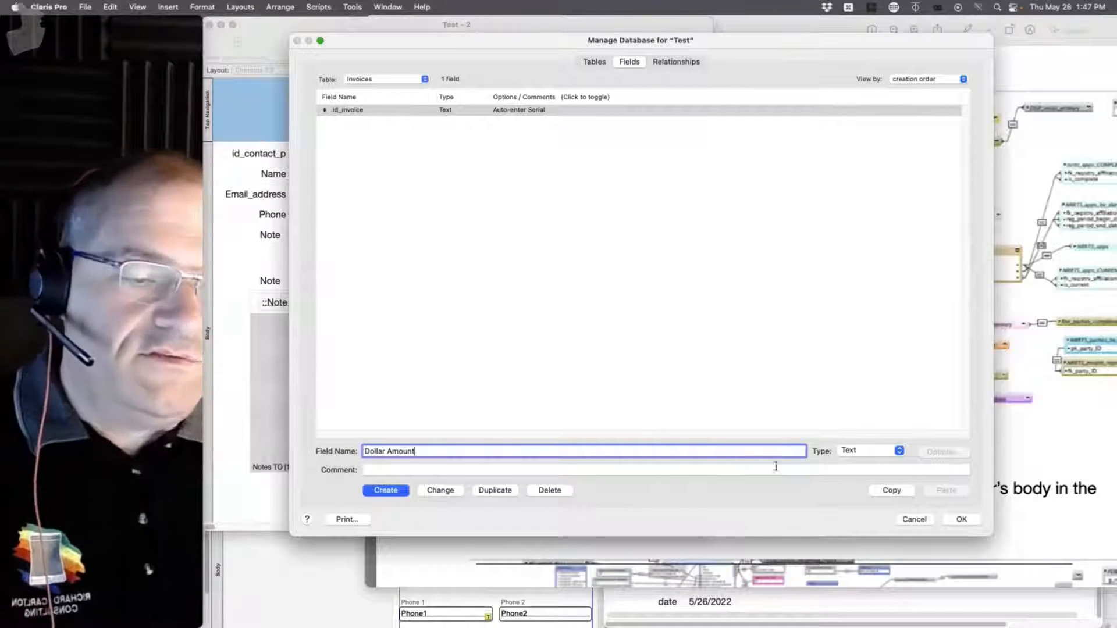
pyautogui.click(775, 469)
pyautogui.click(870, 450)
pyautogui.click(861, 466)
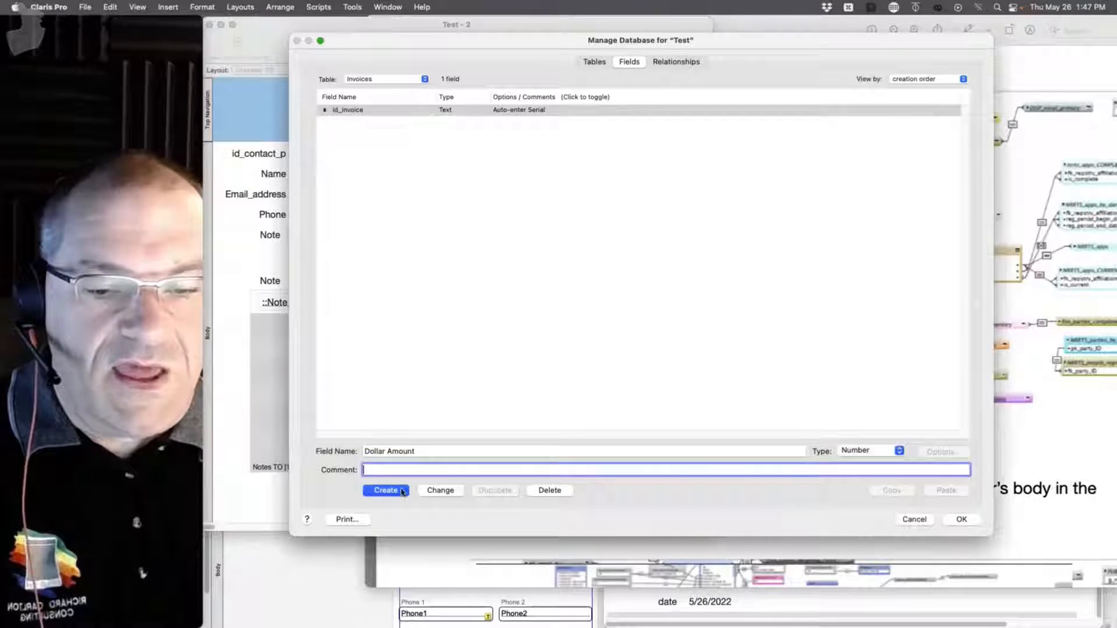
pyautogui.click(400, 490)
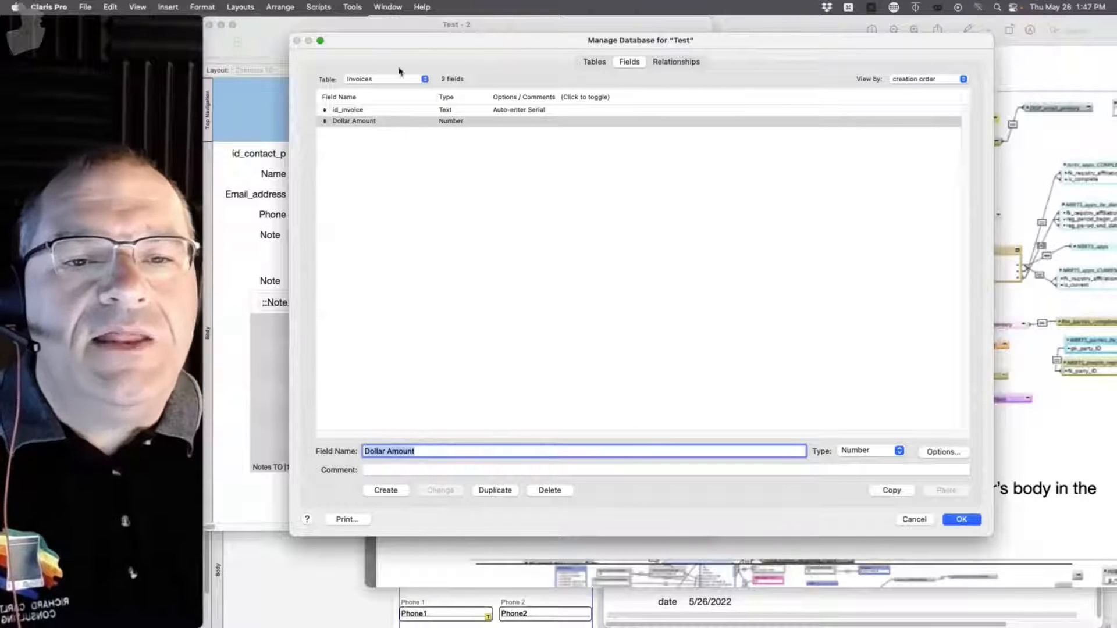
# Place the Invoices table occurrence directly below Notes TO in the relationships graph and widen it to about the same width.
pyautogui.click(688, 63)
pyautogui.moveTo(683, 112); pyautogui.dragTo(496, 189)
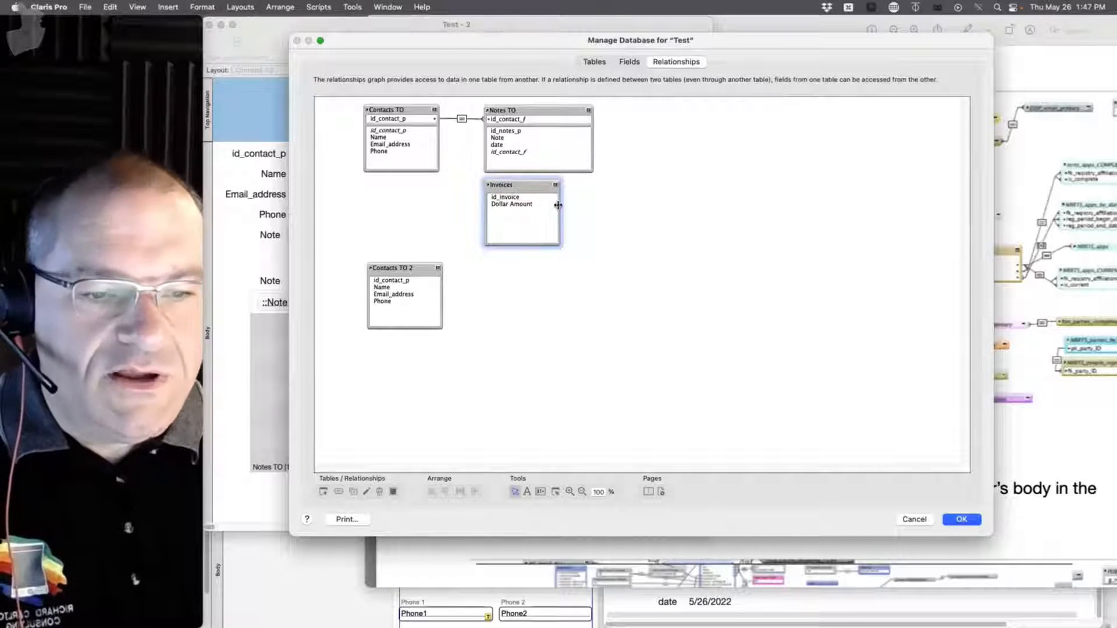
pyautogui.moveTo(558, 205); pyautogui.dragTo(595, 201)
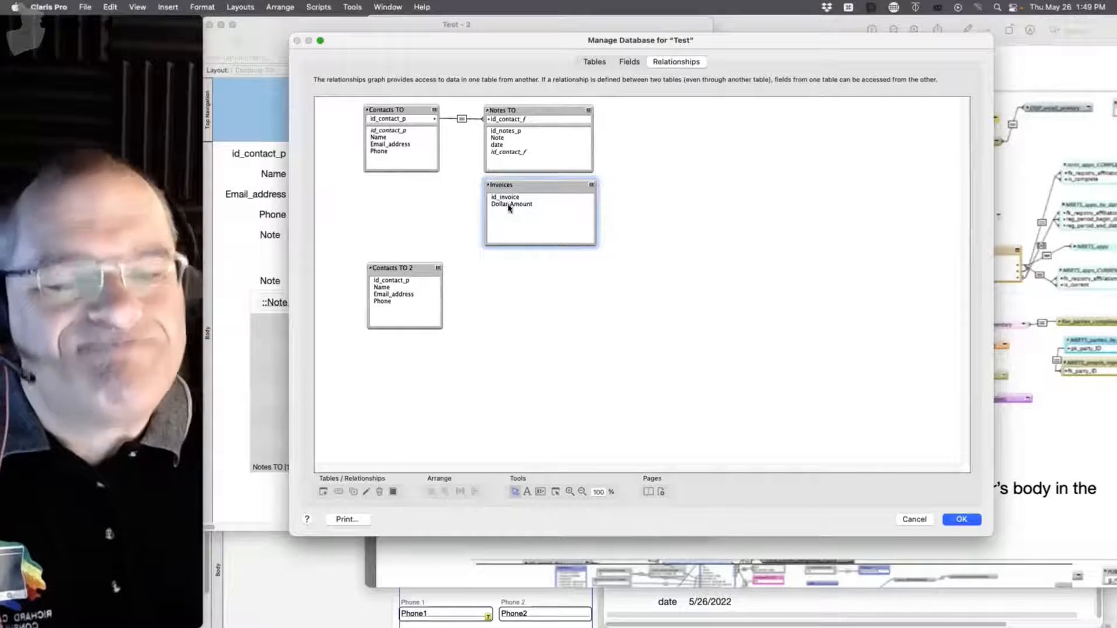
pyautogui.doubleClick(518, 191)
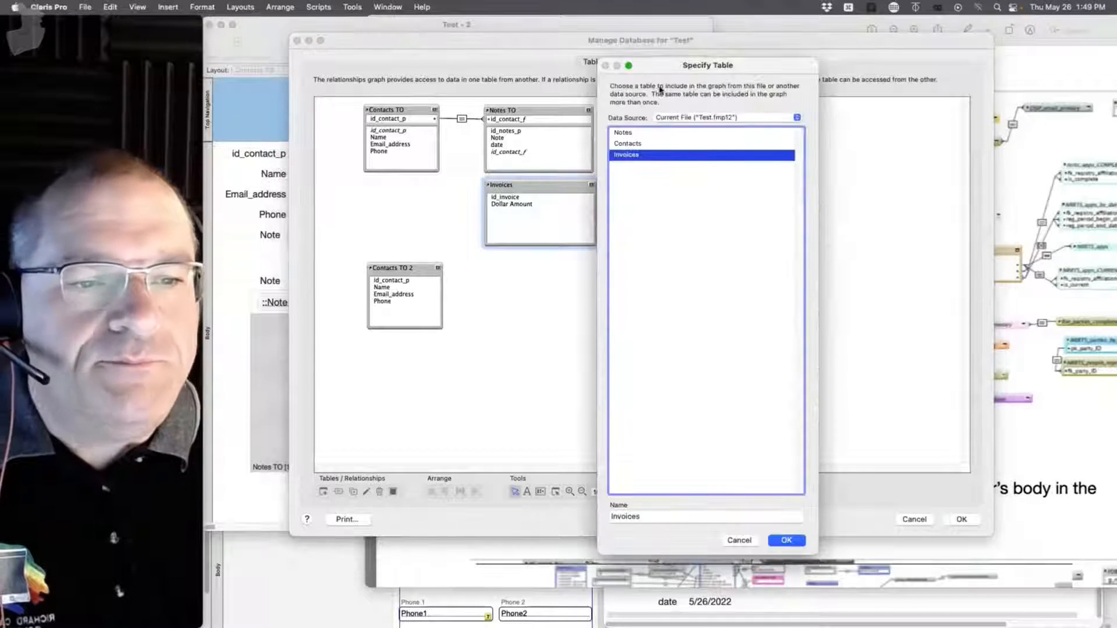
pyautogui.click(739, 540)
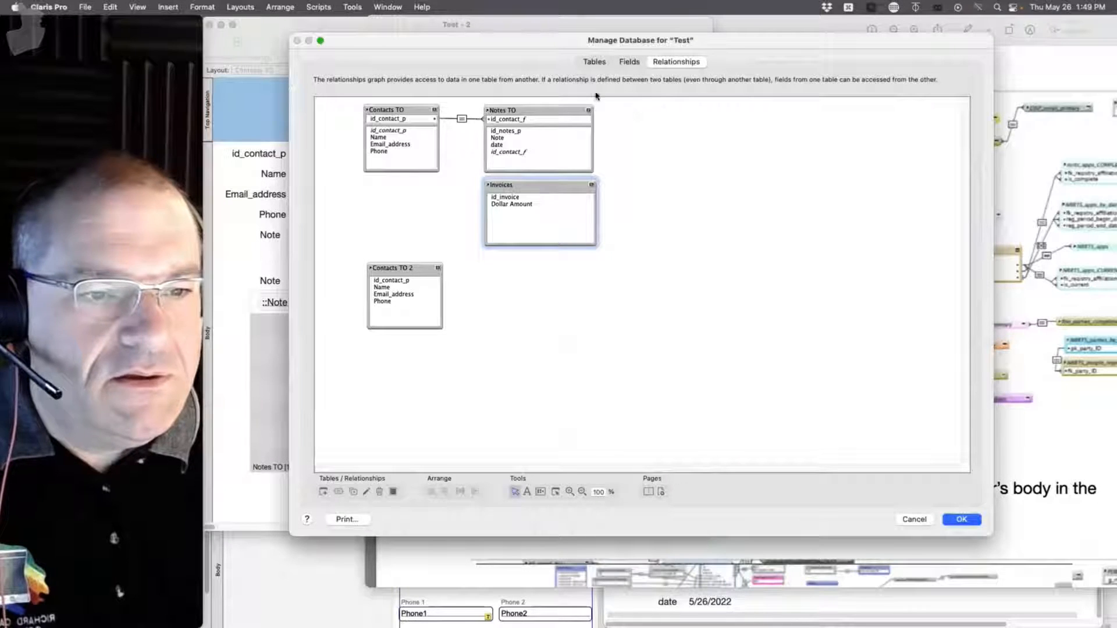
# Create a number field named id_contact_ƒ in the Invoices table and save the database changes.
pyautogui.click(629, 62)
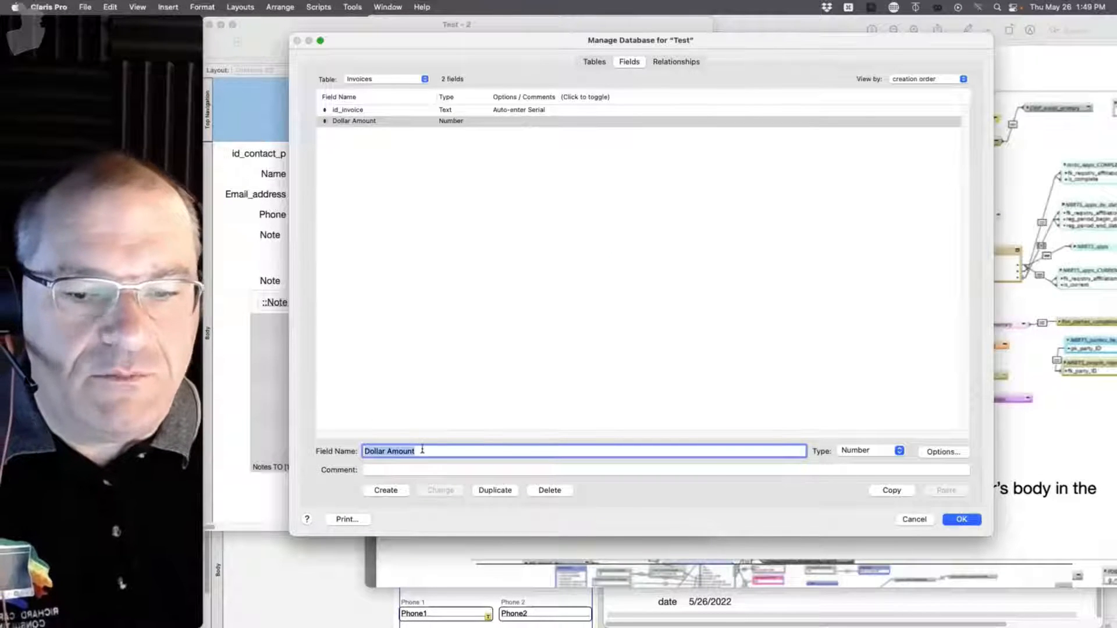
pyautogui.write('if_')
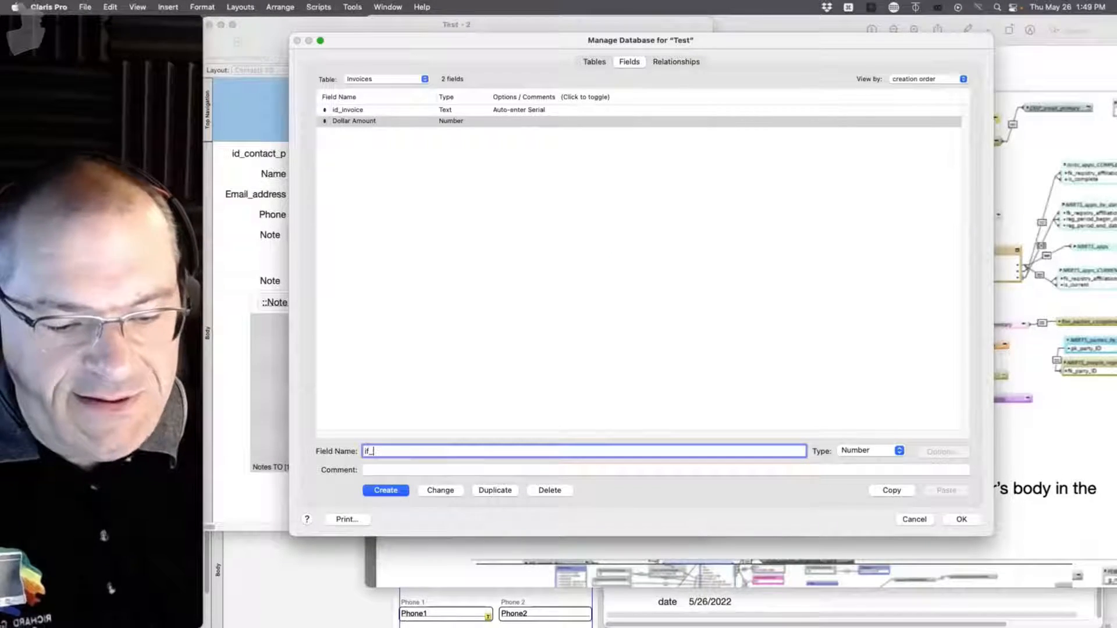
pyautogui.write('inv')
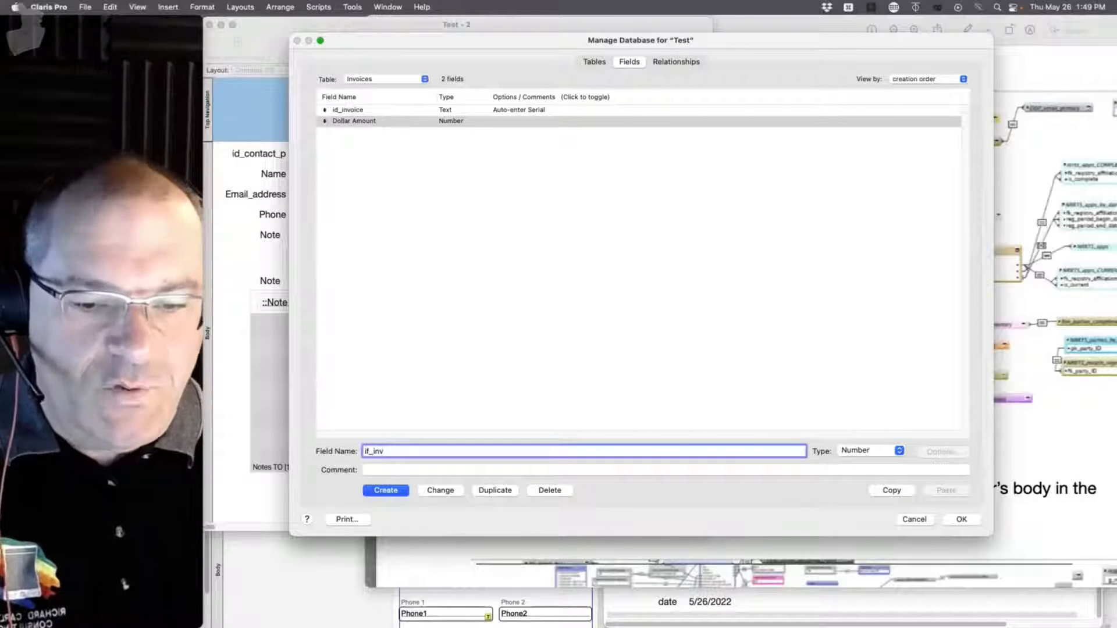
pyautogui.write('_')
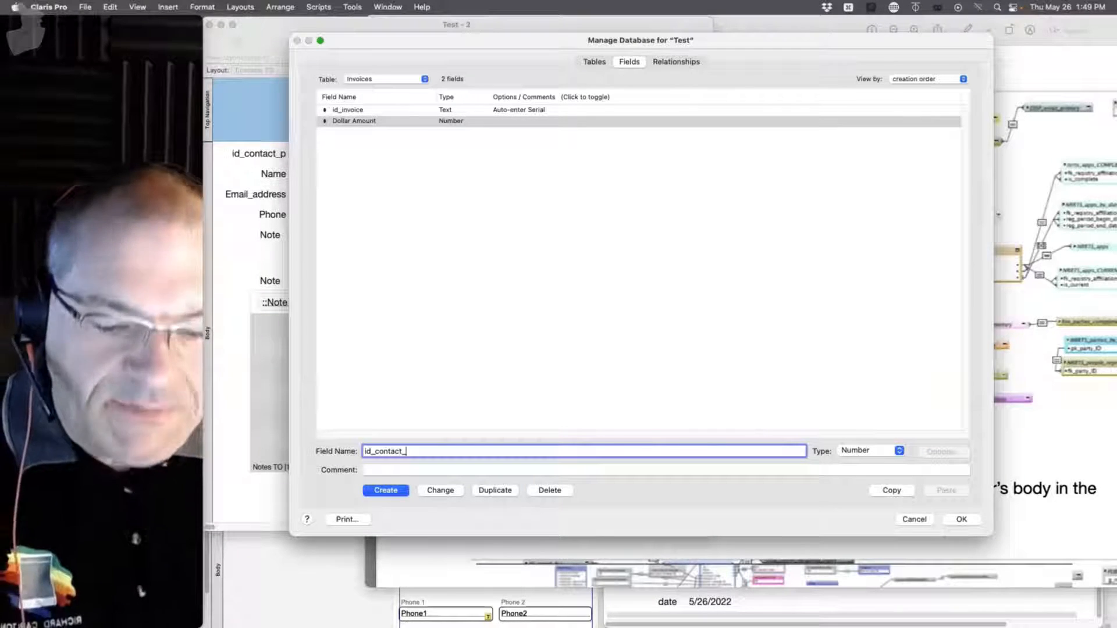
pyautogui.write('f')
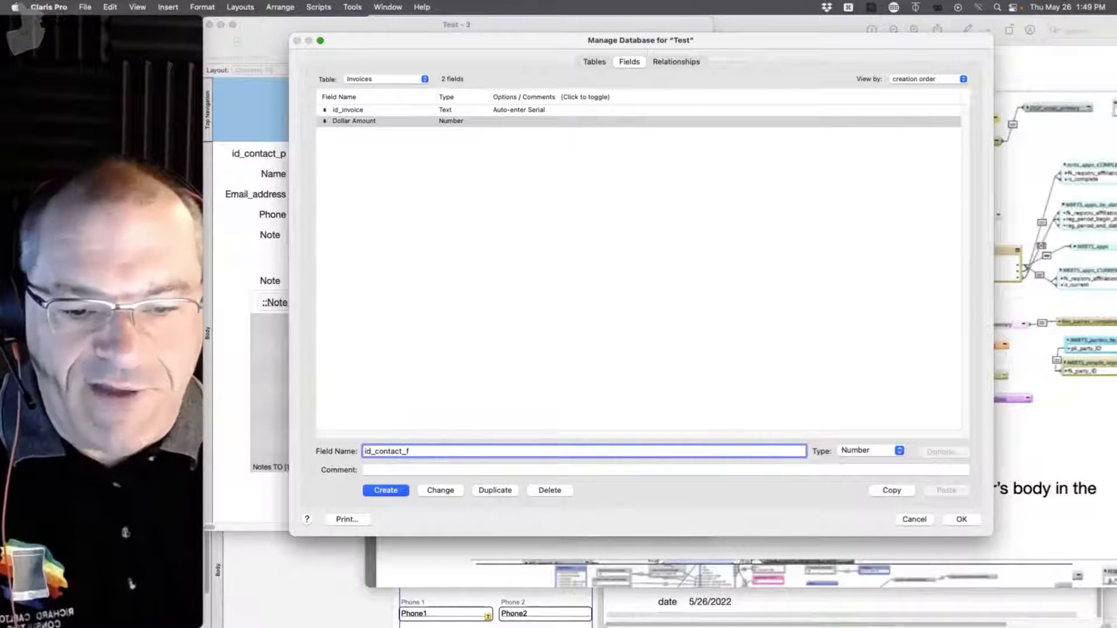
pyautogui.press('BackSpace')
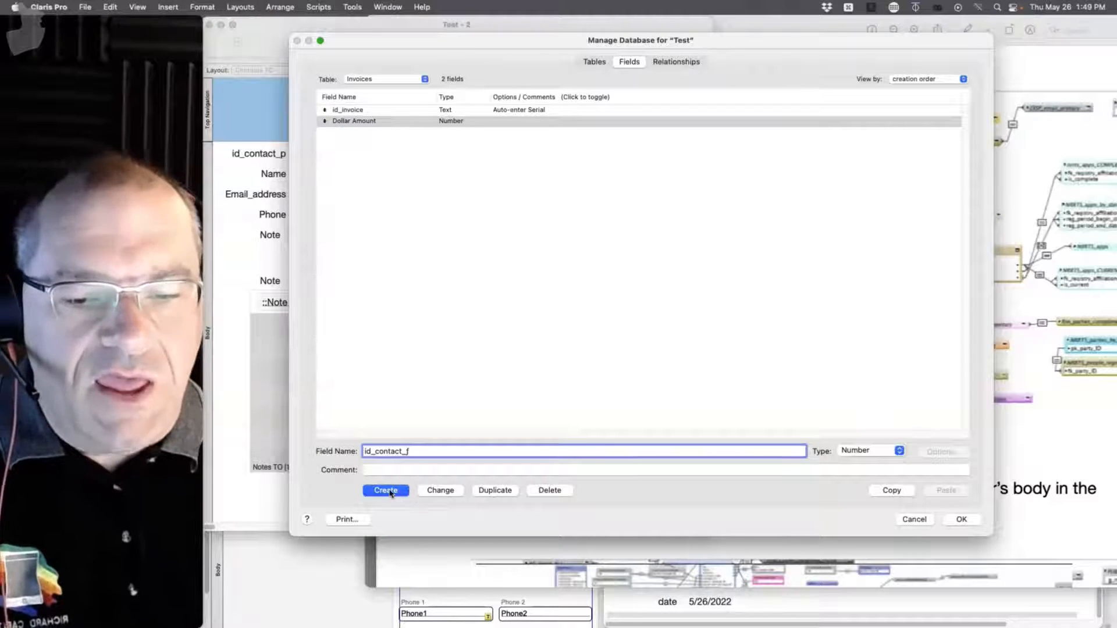
pyautogui.click(385, 492)
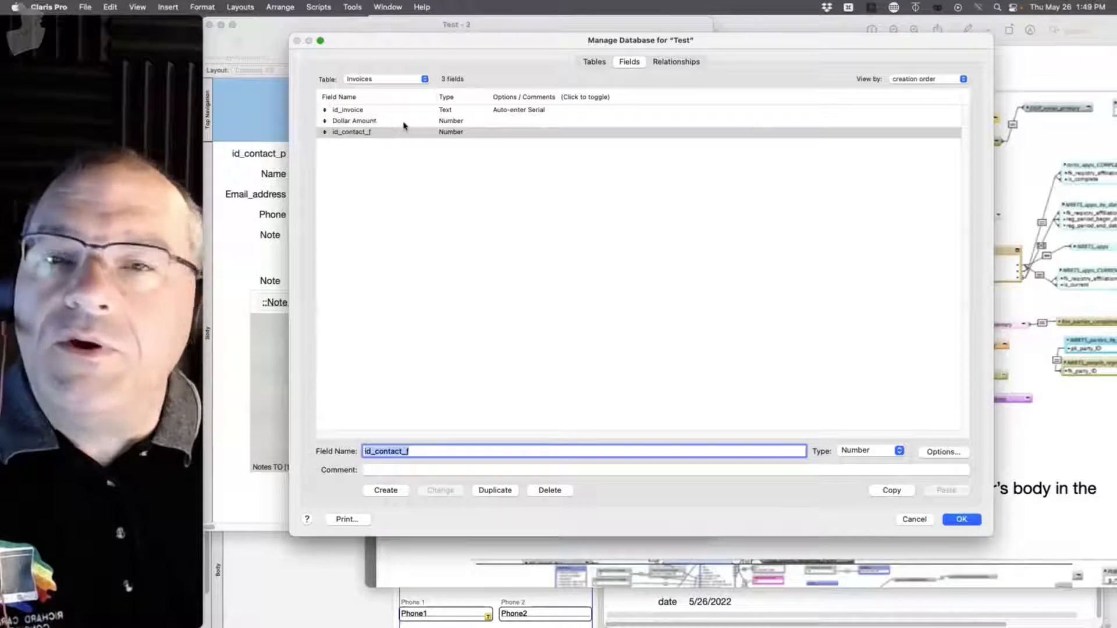
pyautogui.click(968, 521)
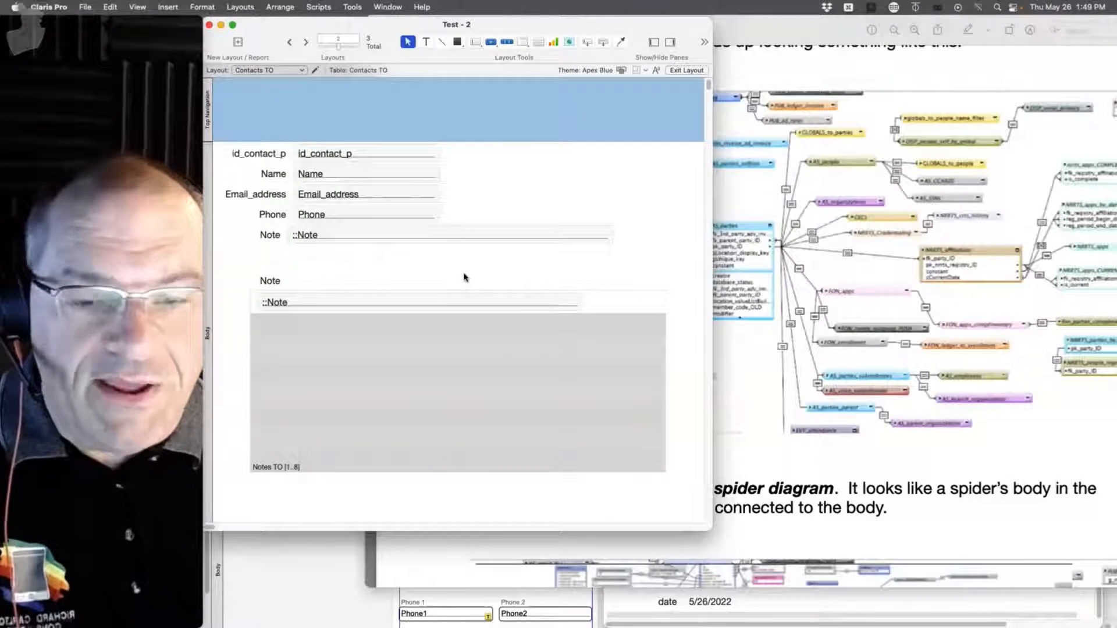
# Relate id_contact_p in Contacts TO to id_contact_ƒ in the Invoices table occurrence in the relationships graph.
pyautogui.press('super+shift+d')
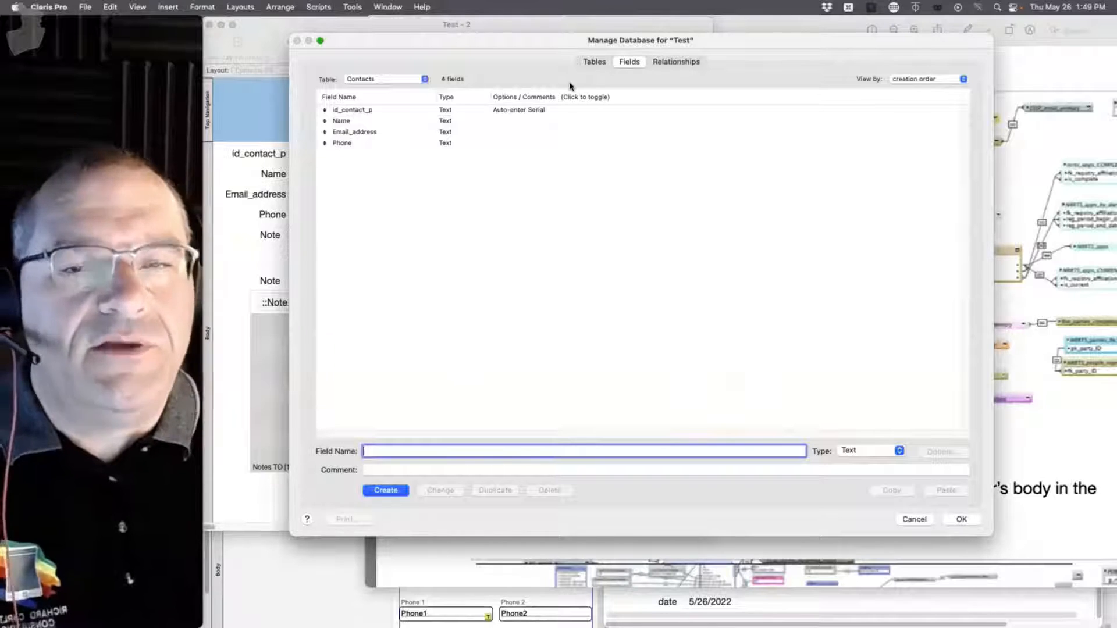
pyautogui.click(676, 61)
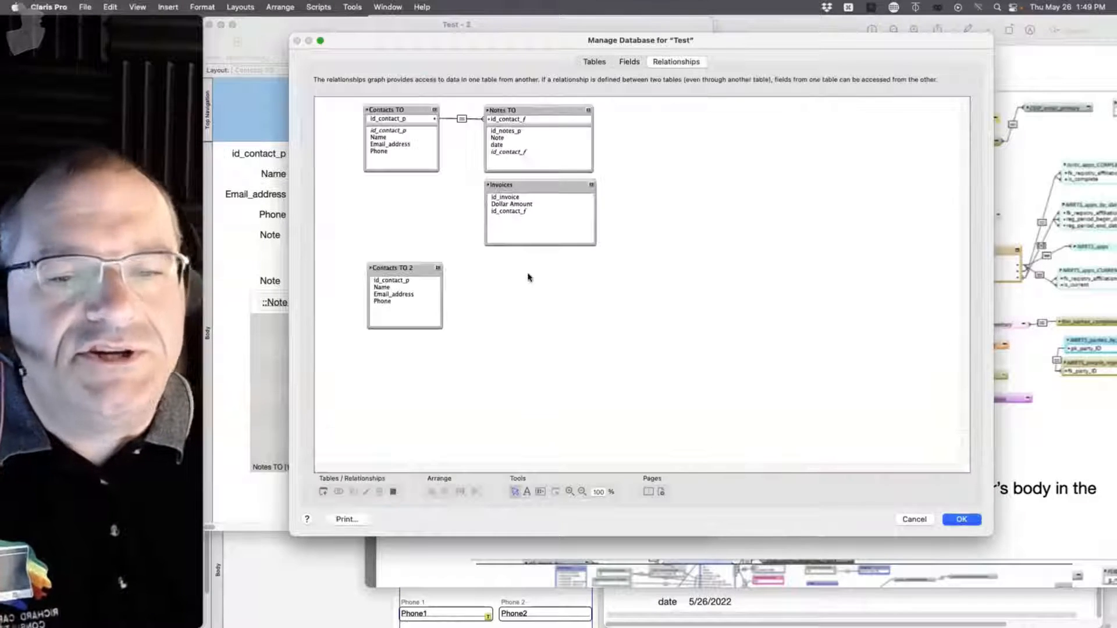
pyautogui.click(399, 131)
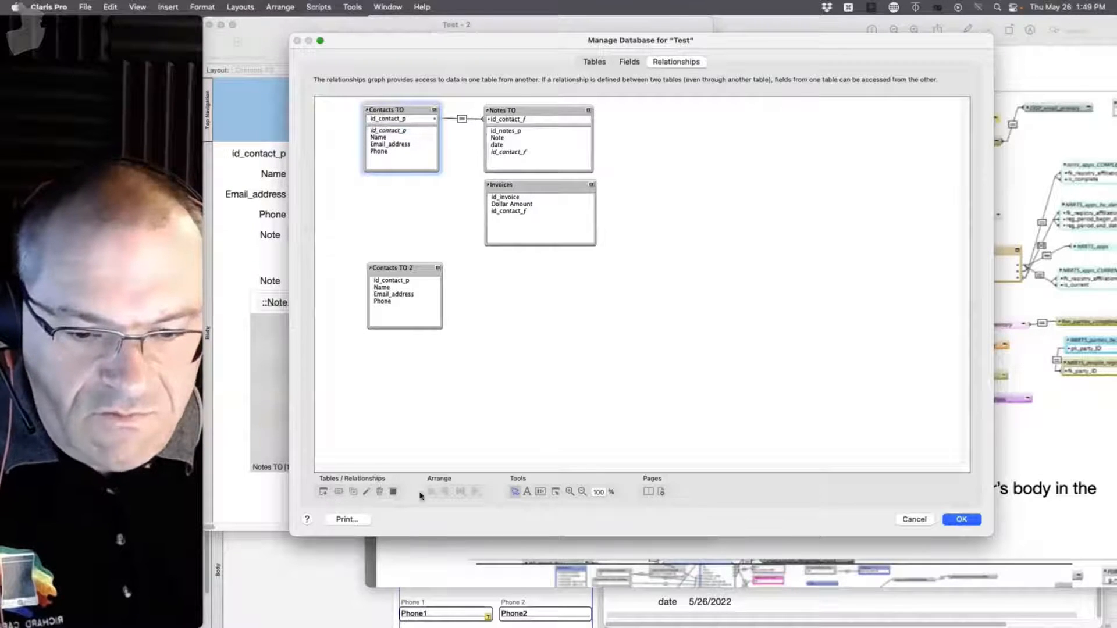
pyautogui.click(568, 492)
pyautogui.click(446, 141)
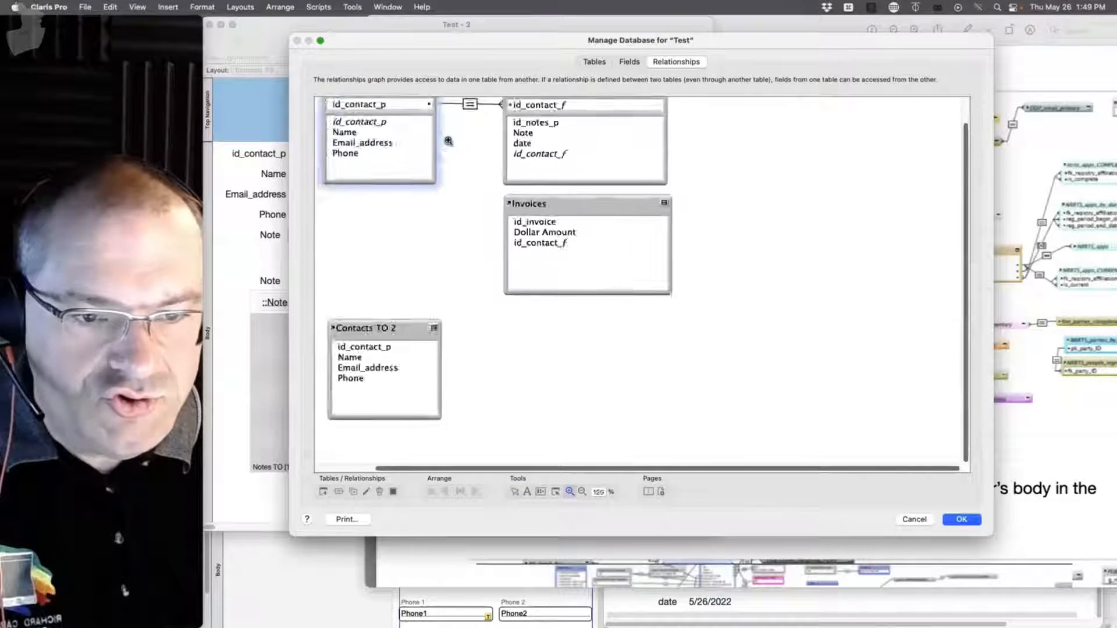
pyautogui.click(448, 141)
pyautogui.moveTo(470, 469); pyautogui.dragTo(386, 469)
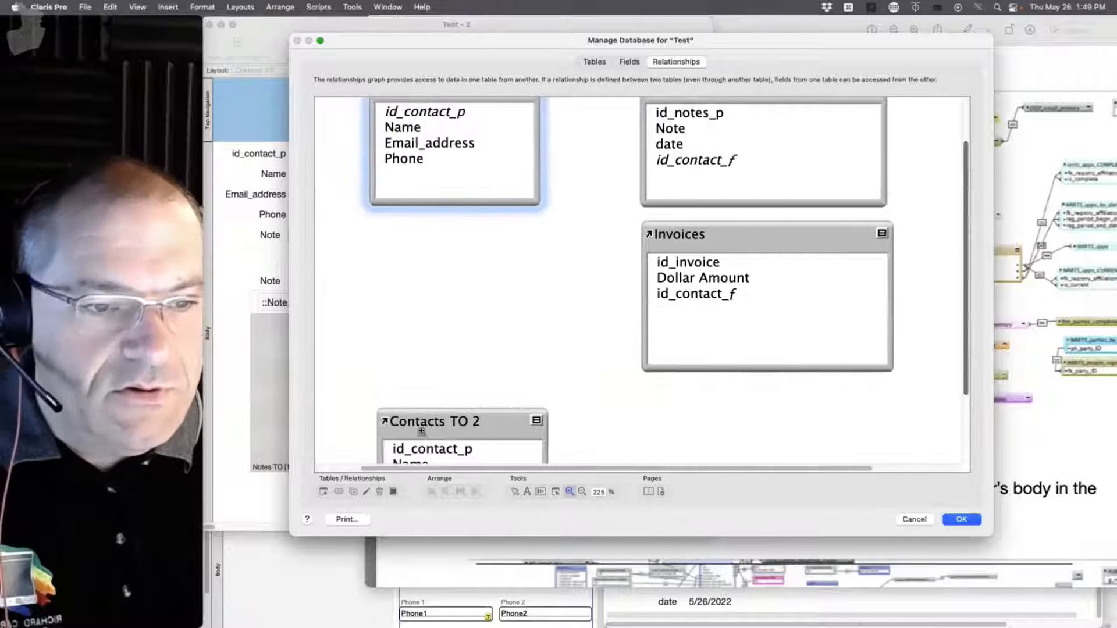
pyautogui.scroll(3, 956, 119)
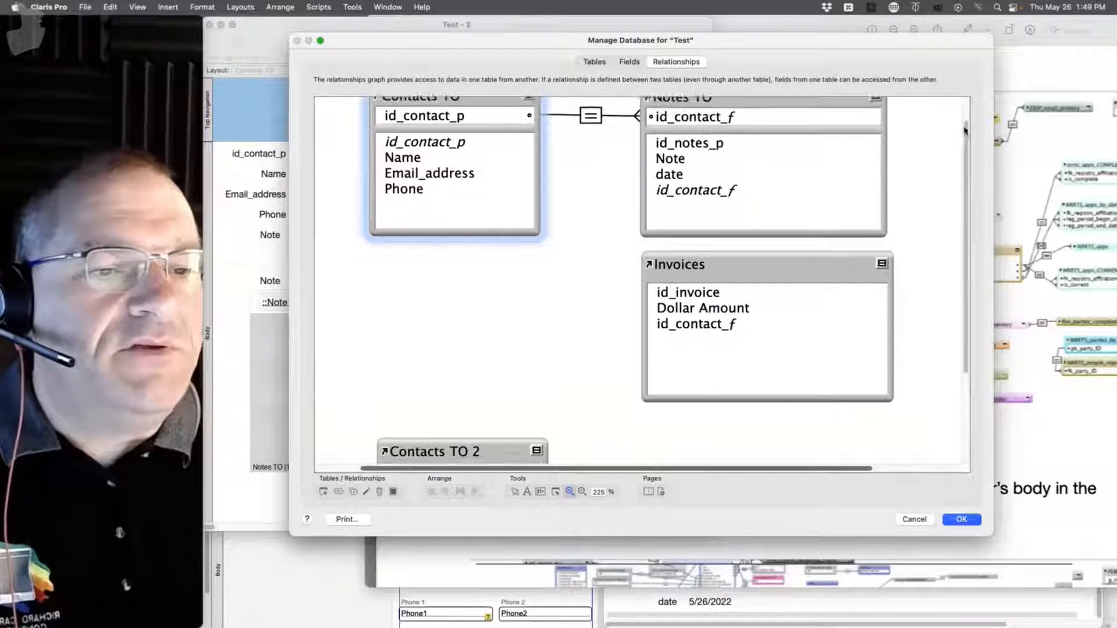
pyautogui.scroll(1, 959, 116)
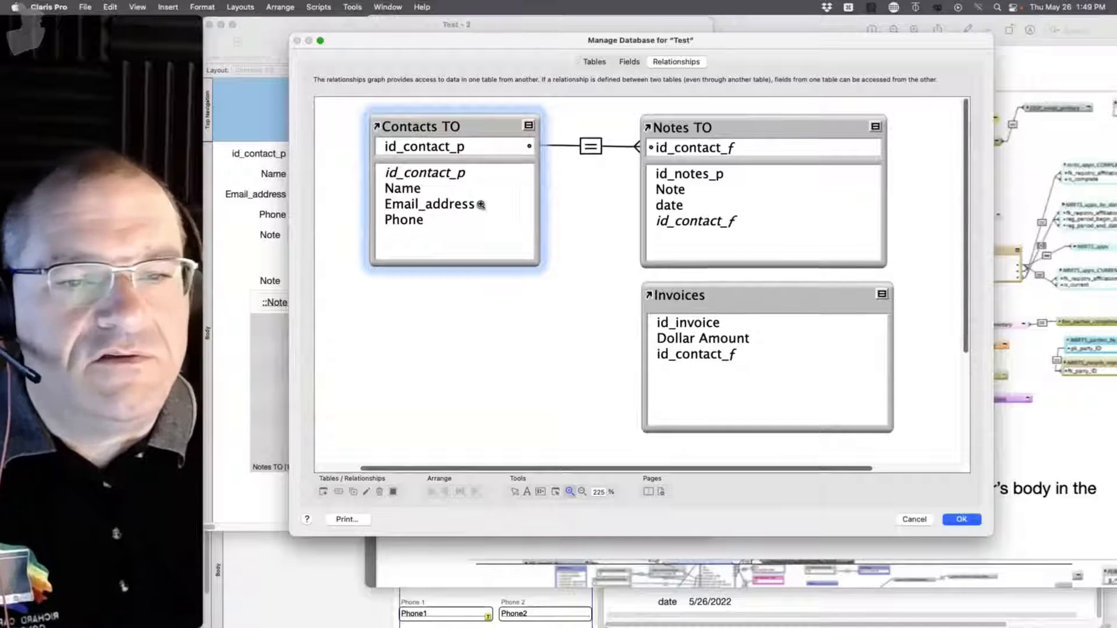
pyautogui.click(516, 492)
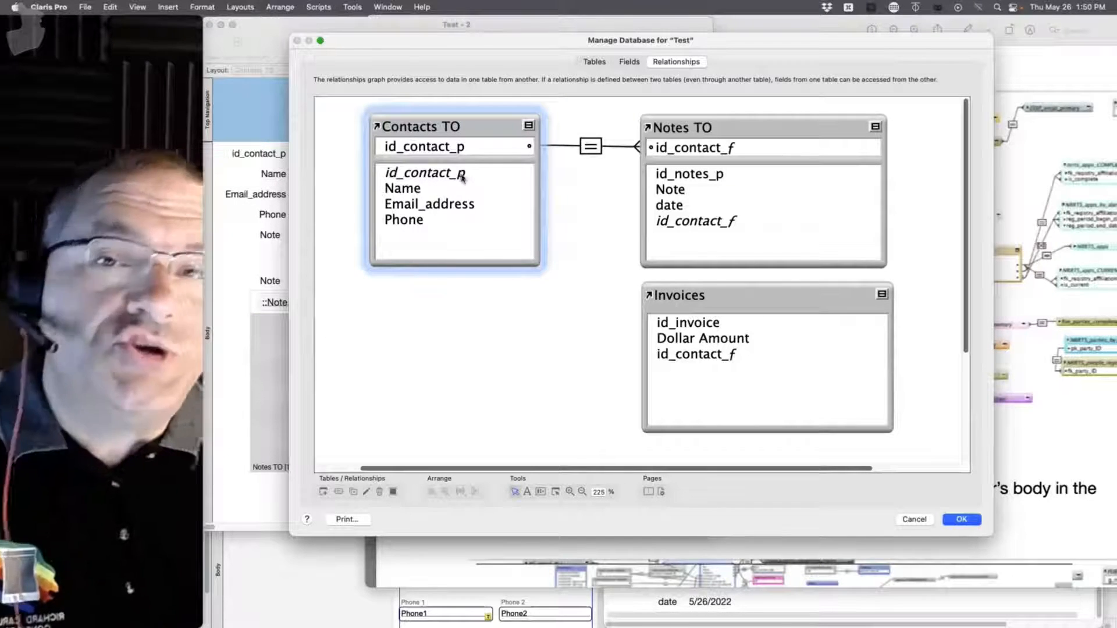
pyautogui.moveTo(460, 183); pyautogui.dragTo(469, 180)
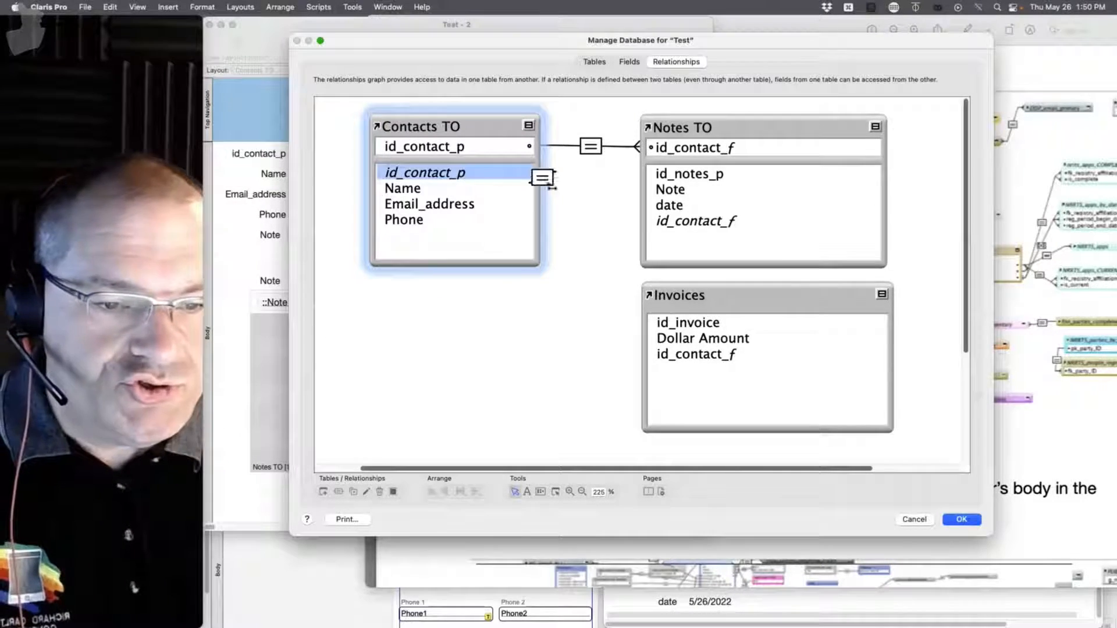
pyautogui.moveTo(602, 281); pyautogui.dragTo(659, 355)
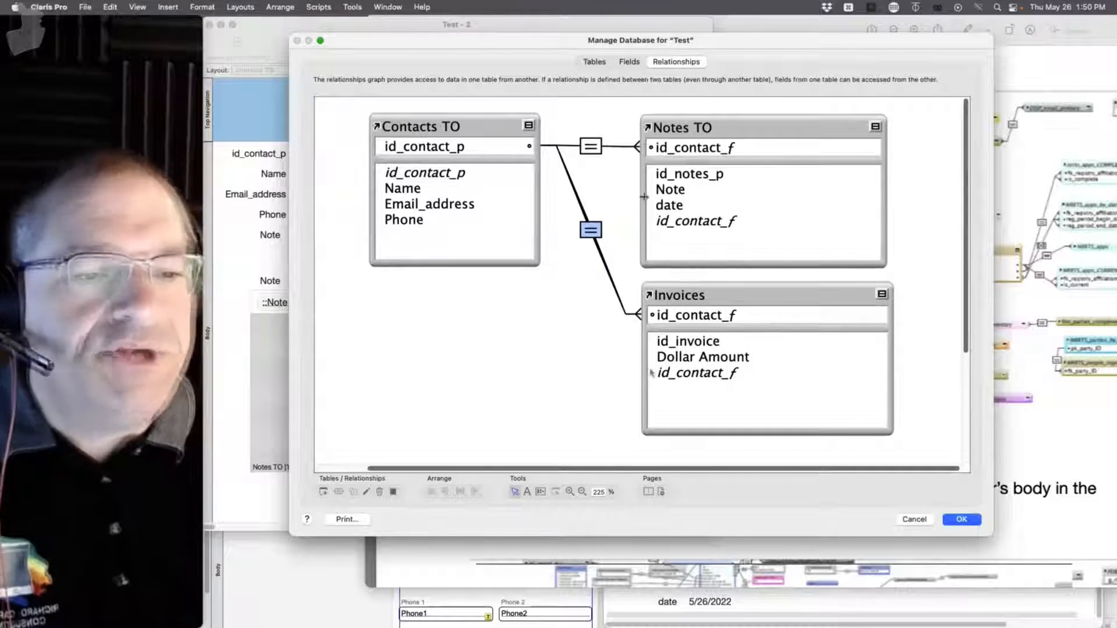
# Allow creation of records in Invoices via its relationship with Contacts TO.
pyautogui.doubleClick(589, 228)
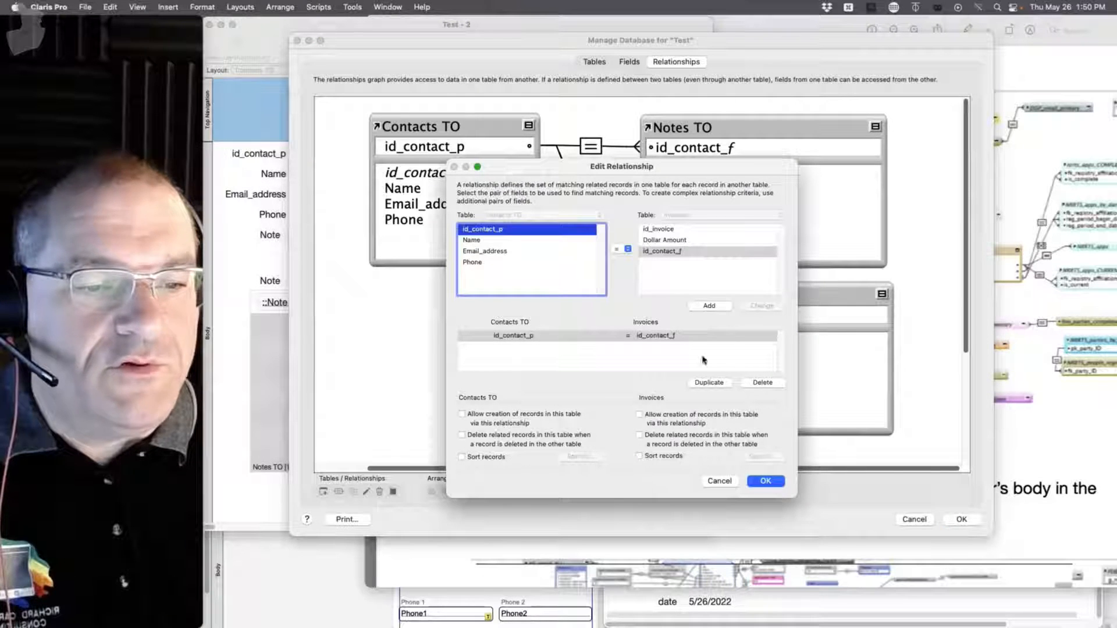
pyautogui.click(640, 414)
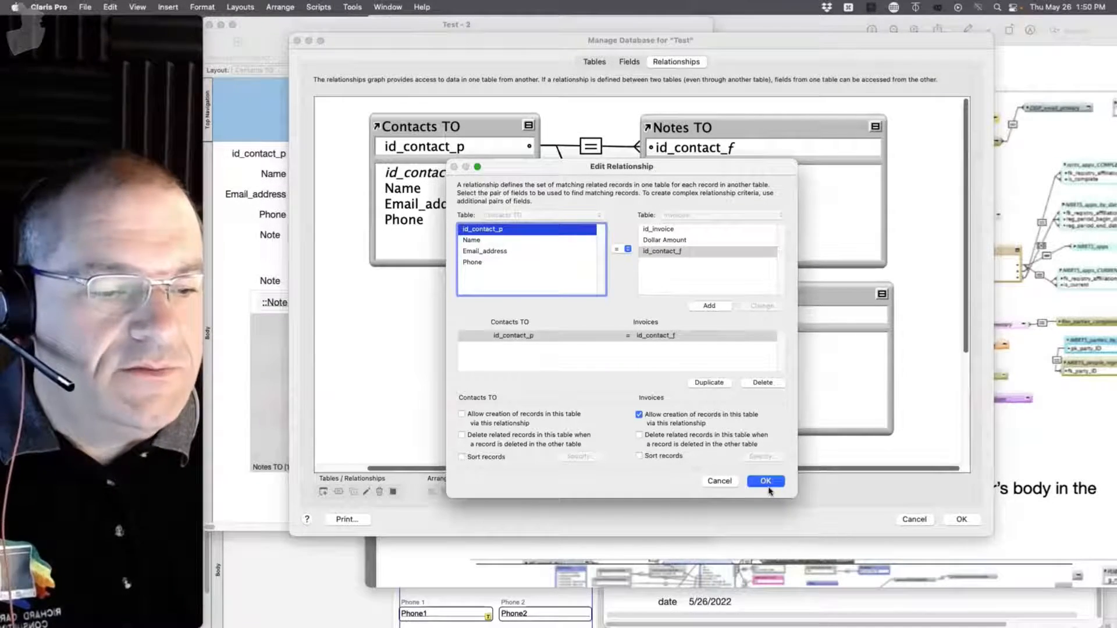
pyautogui.press('Return')
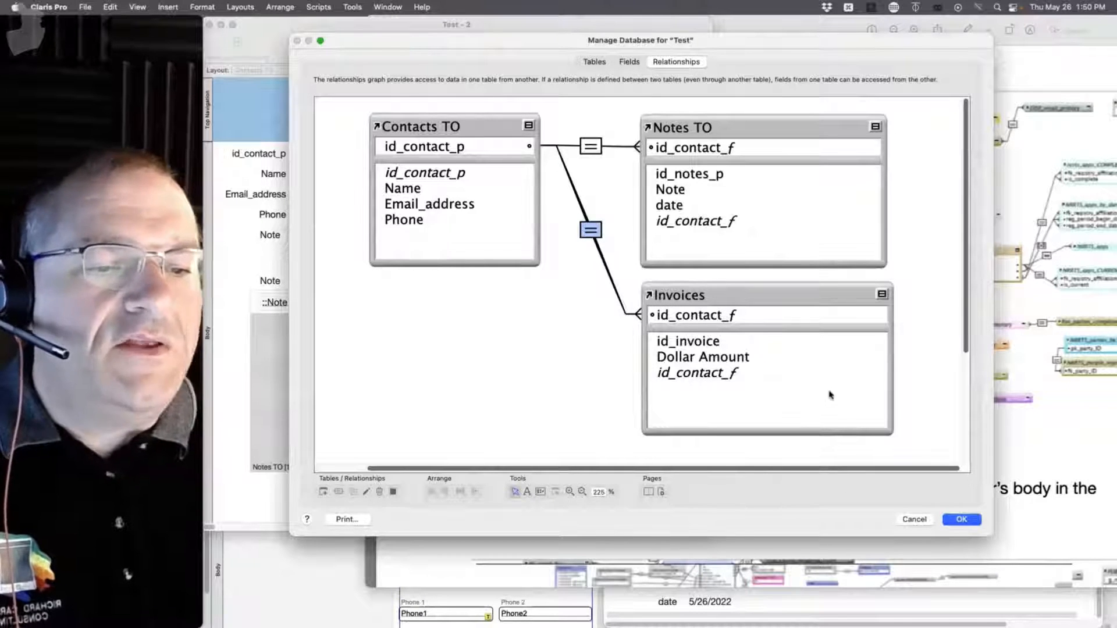
# Cycle the Invoices table occurrence through its display states and leave it collapsed to its title bar.
pyautogui.click(882, 295)
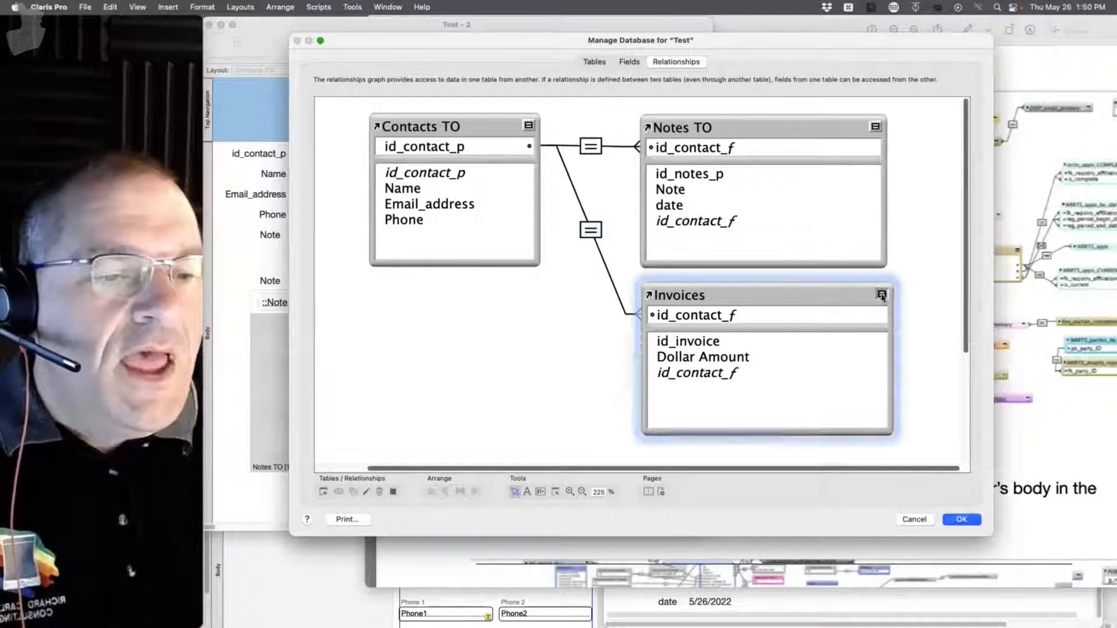
pyautogui.click(882, 295)
pyautogui.click(882, 295)
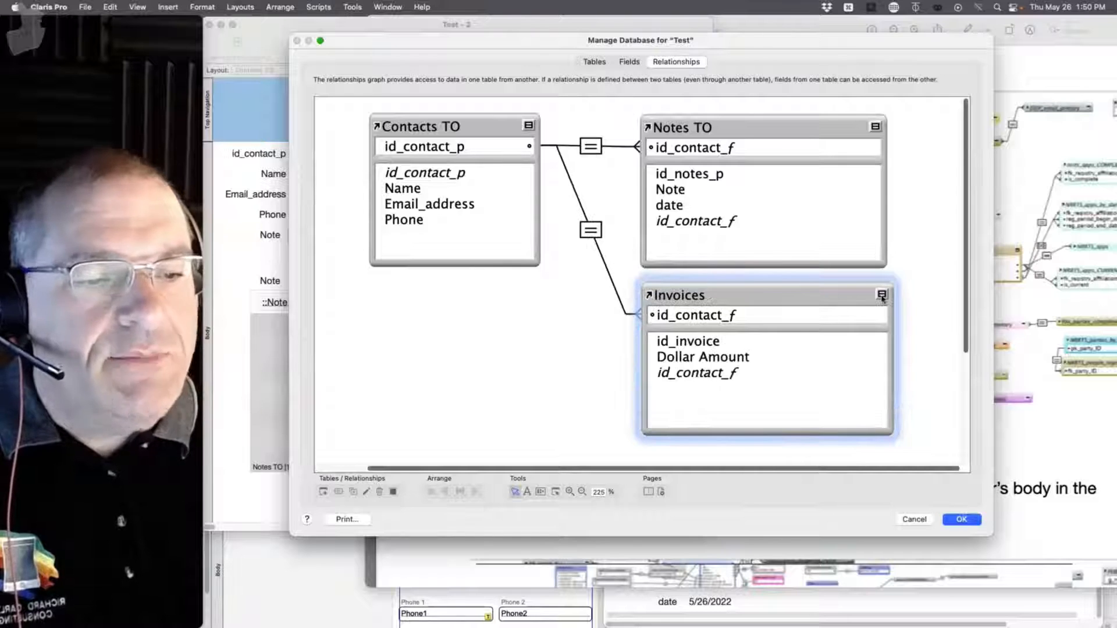
pyautogui.click(882, 295)
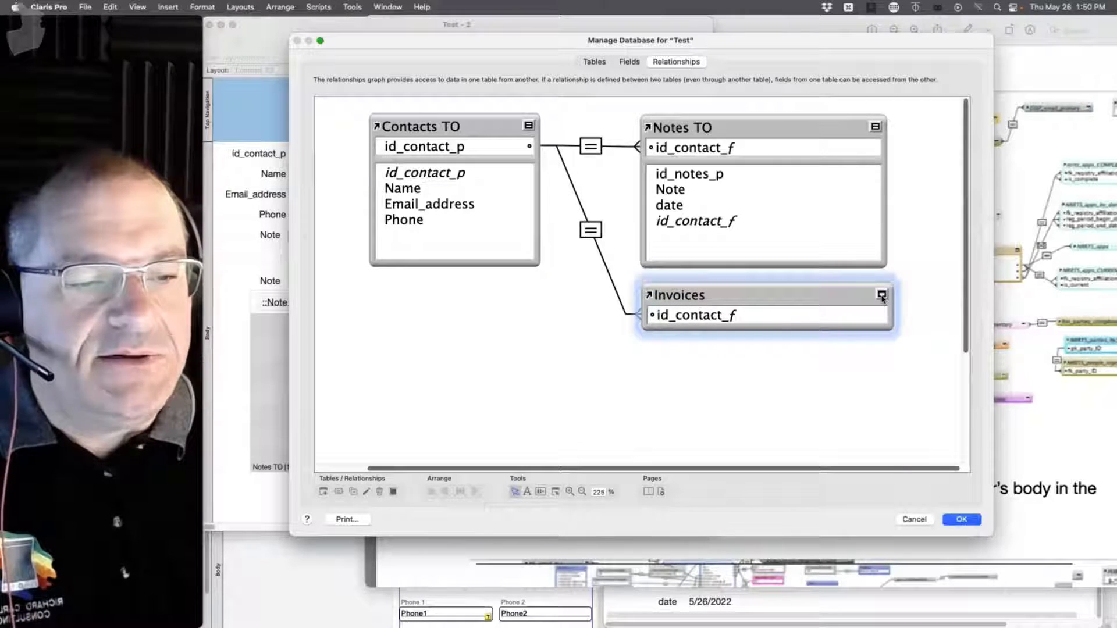
pyautogui.click(881, 295)
pyautogui.click(882, 294)
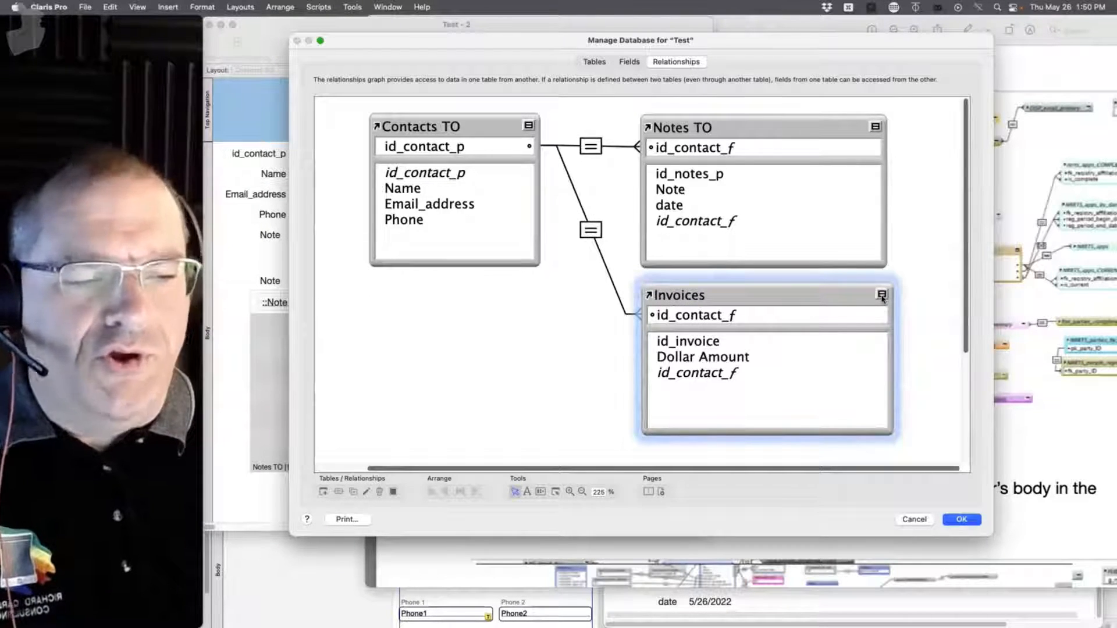
pyautogui.click(881, 295)
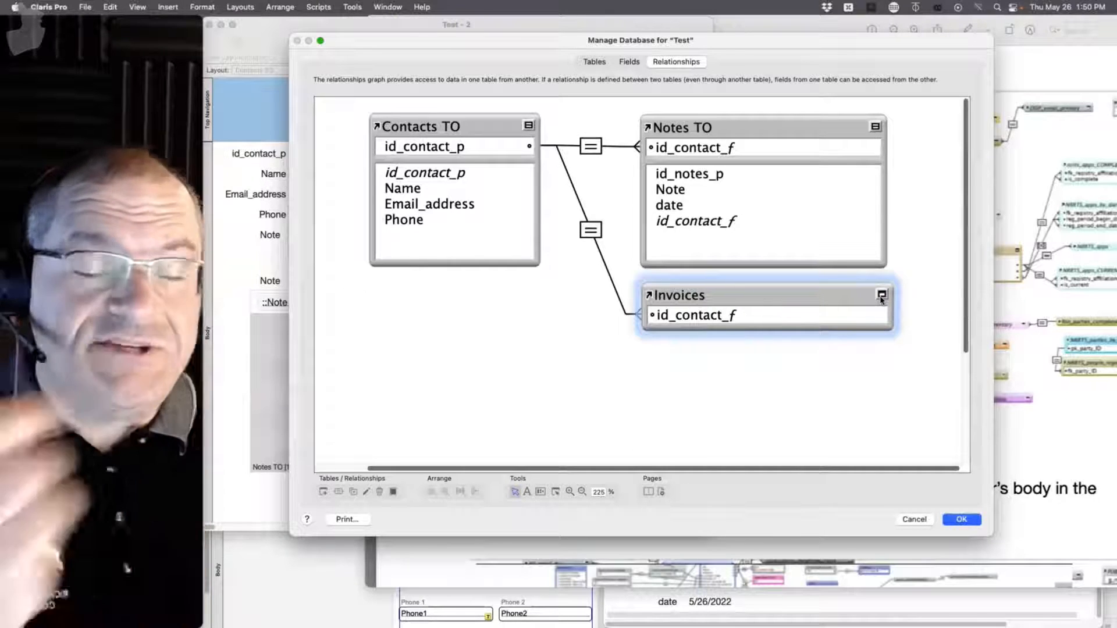
pyautogui.click(882, 295)
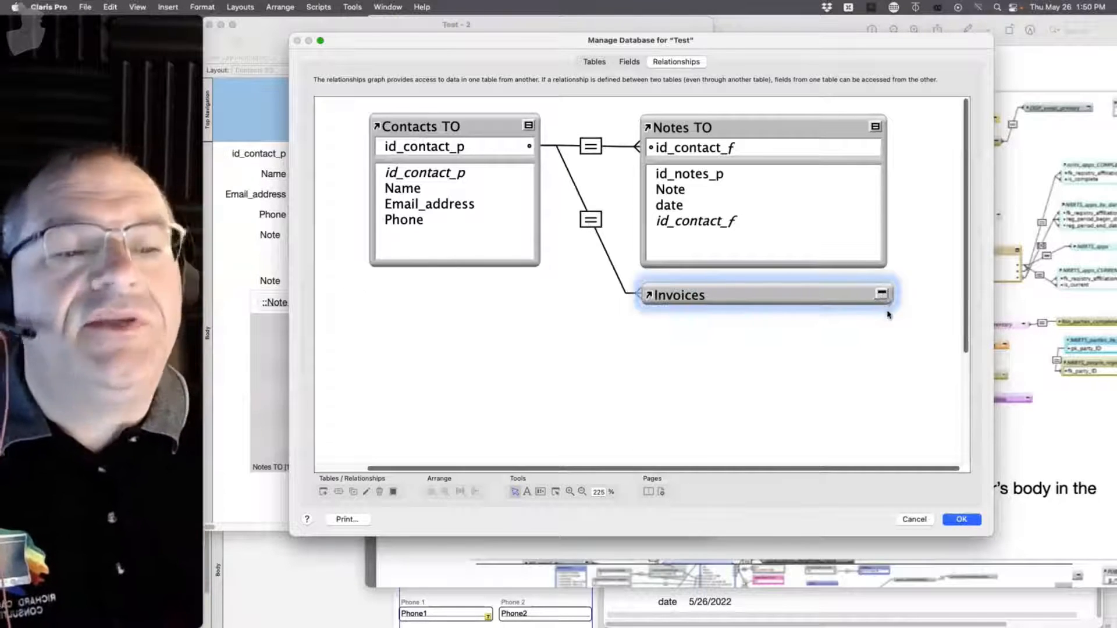
# Collapse Notes TO to its title bar and move the Invoices occurrence up directly beneath it.
pyautogui.click(874, 127)
pyautogui.click(874, 127)
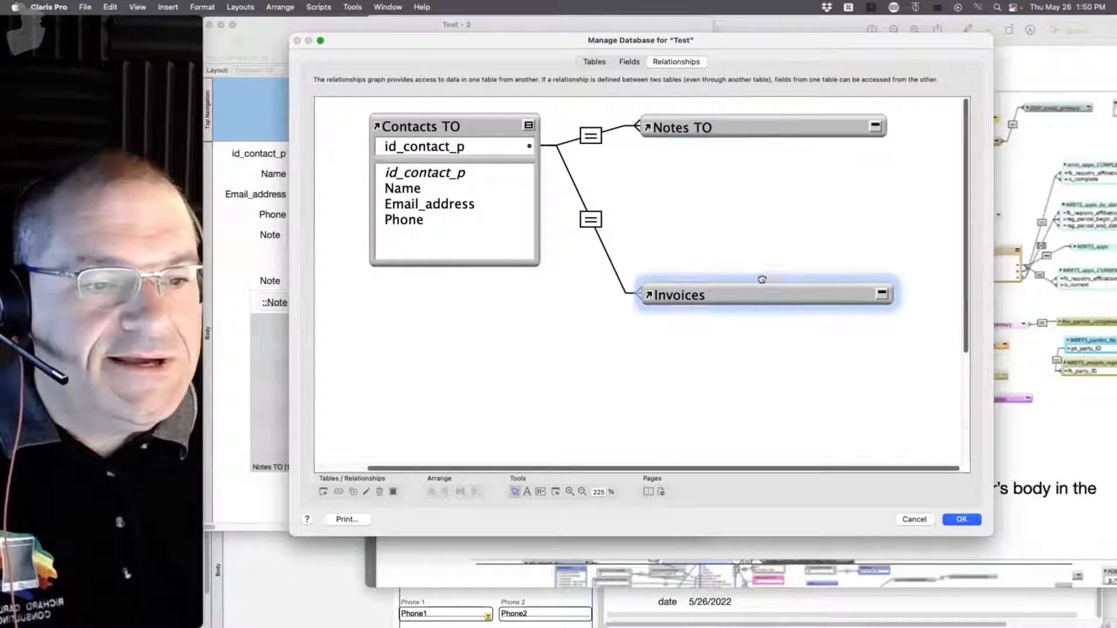
pyautogui.moveTo(760, 282); pyautogui.dragTo(761, 148)
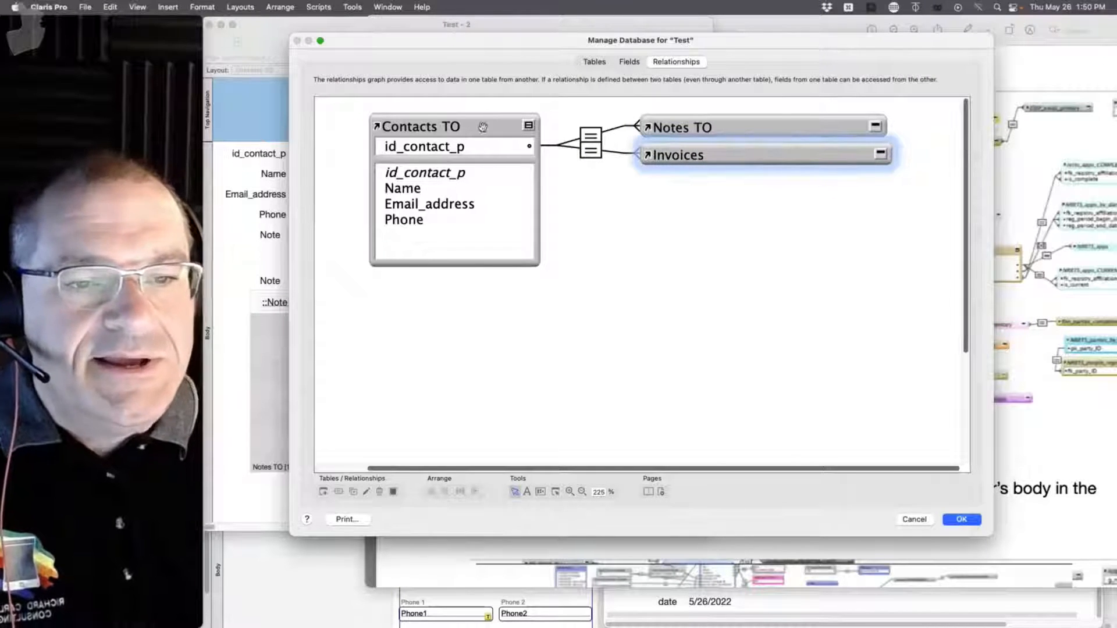
# Switch to the 30 Day CRM Day 07 PDF in Preview and review the spider diagrams, Anchor-Buoy model and "Why Anchor Buoy?" section.
pyautogui.click(999, 342)
pyautogui.scroll(-10, 698, 409)
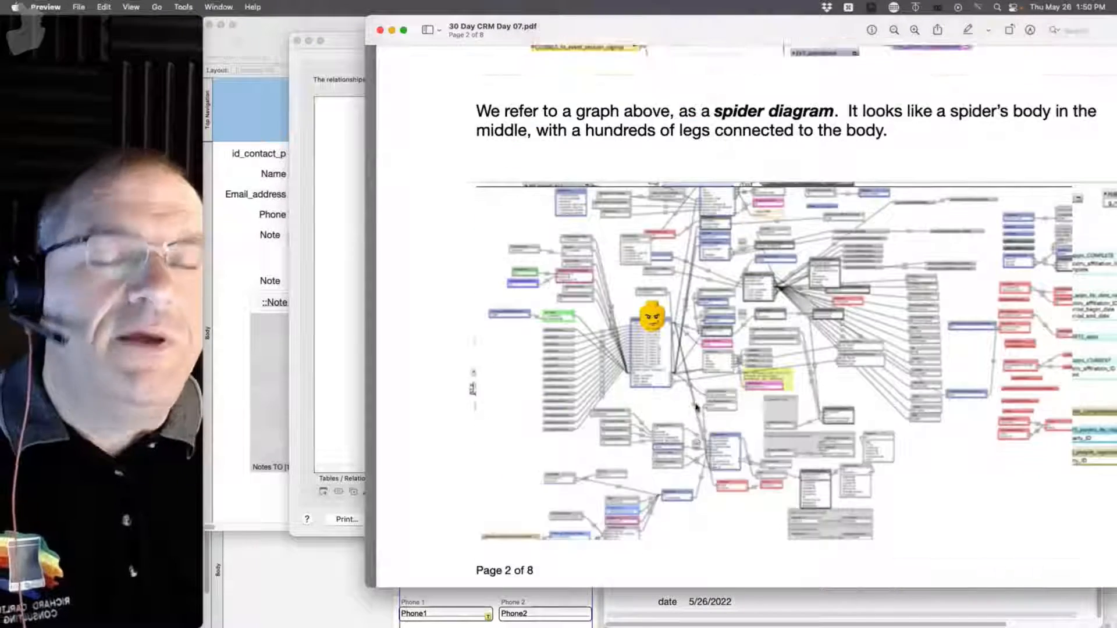
pyautogui.scroll(-6, 698, 406)
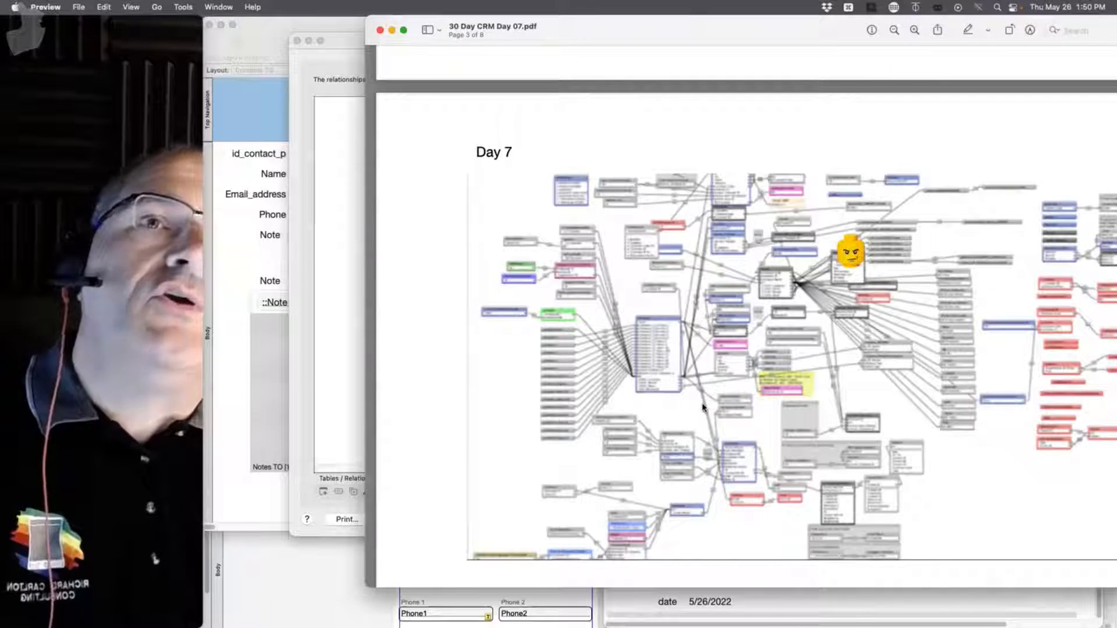
pyautogui.scroll(-10, 703, 407)
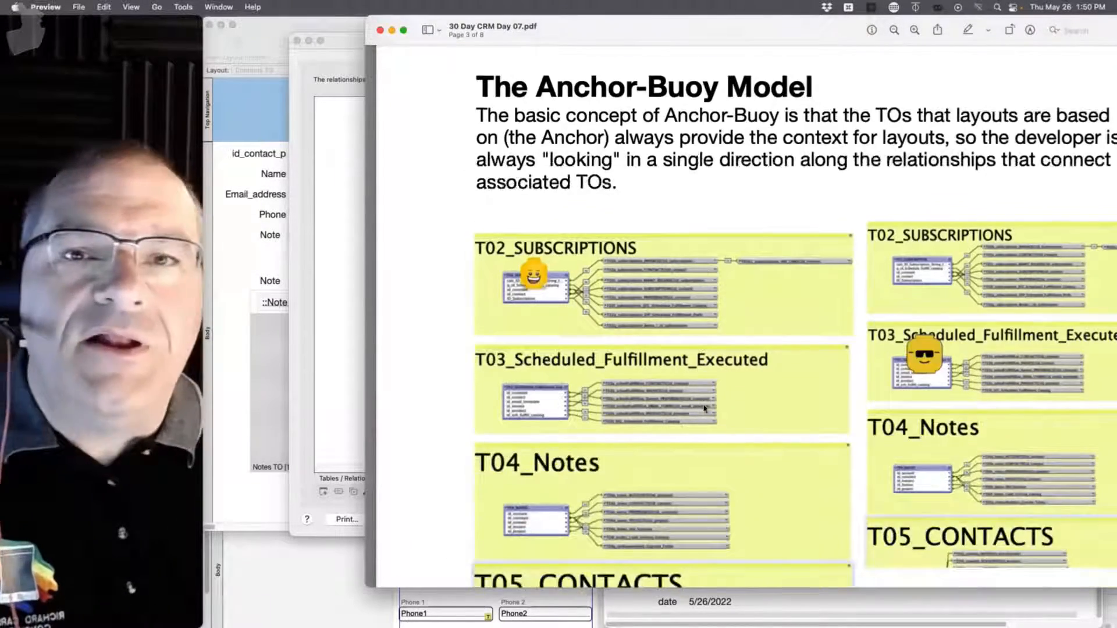
pyautogui.scroll(-4, 704, 409)
pyautogui.moveTo(606, 46); pyautogui.dragTo(494, 45)
pyautogui.scroll(-8, 526, 385)
pyautogui.scroll(-15, 526, 385)
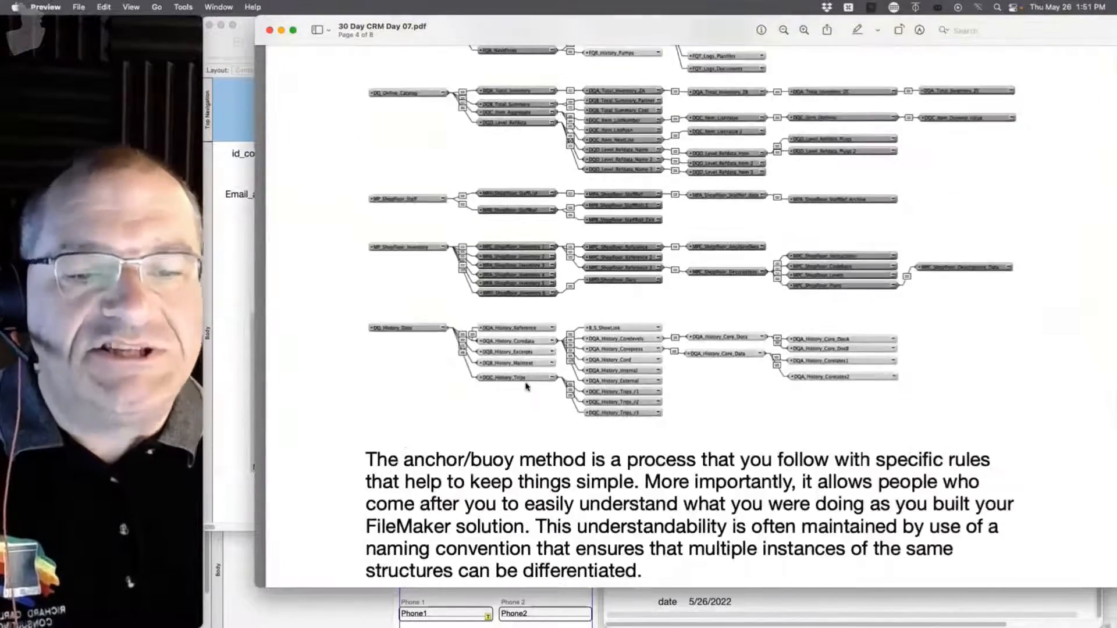
pyautogui.scroll(-8, 527, 386)
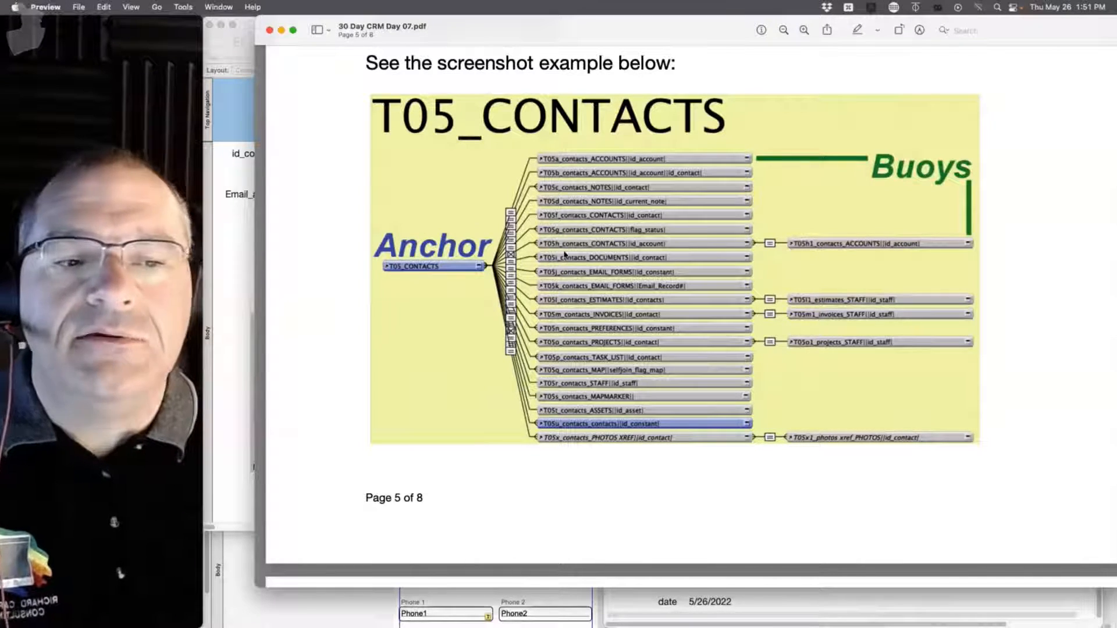
pyautogui.scroll(-10, 640, 330)
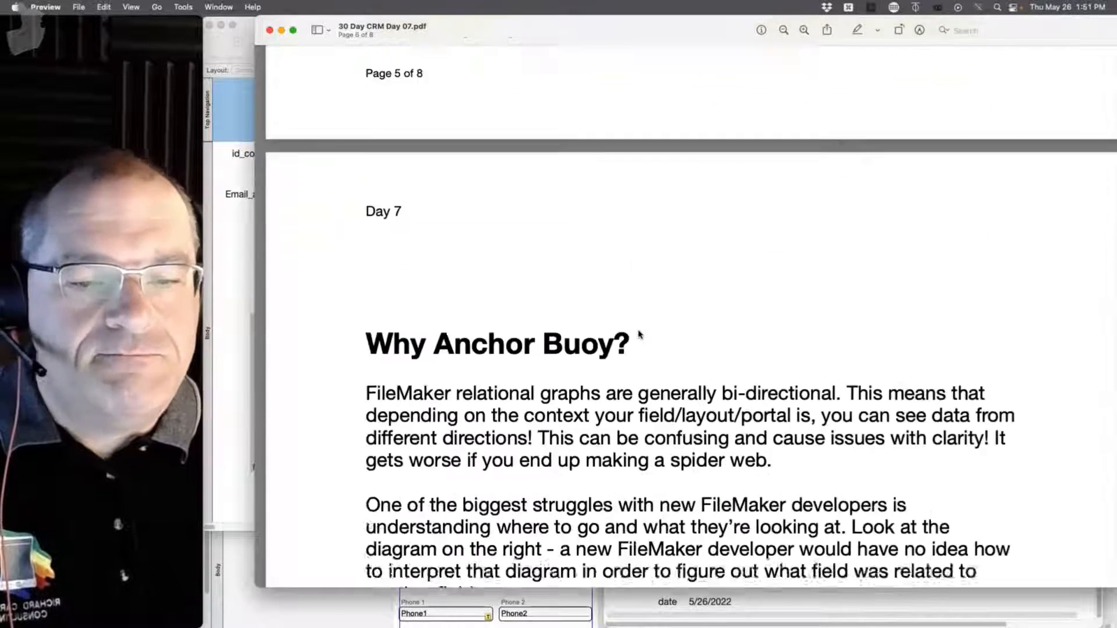
# Review the PDF's "Use TOGs!" section, the Anchors and Buoys diagram, and the "1 Anchor per base table" diagram.
pyautogui.scroll(-5, 639, 330)
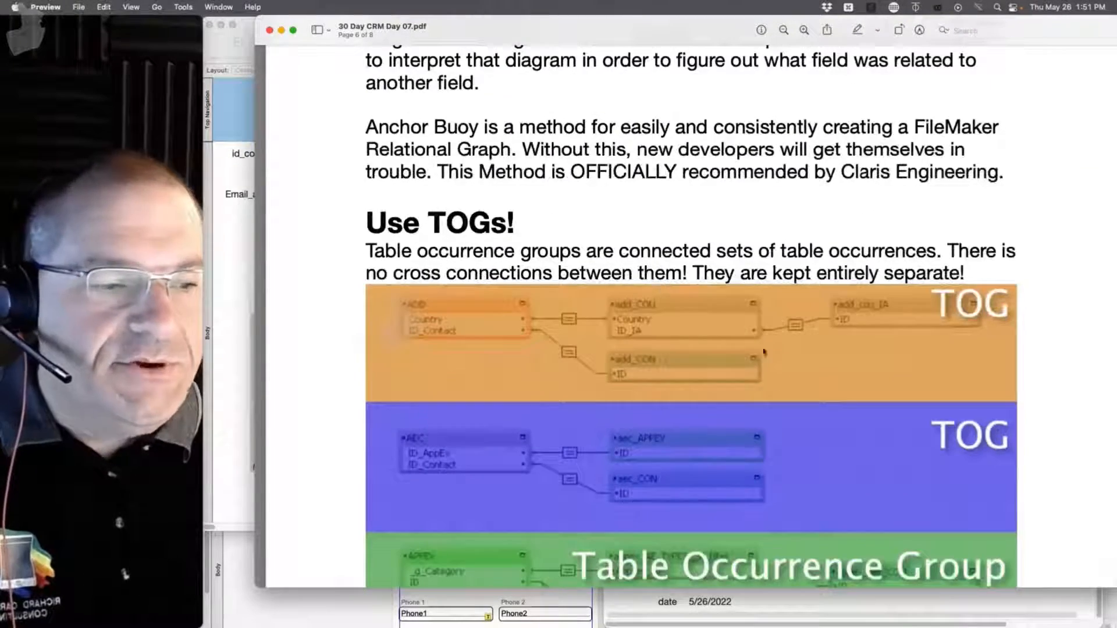
pyautogui.scroll(-2, 715, 341)
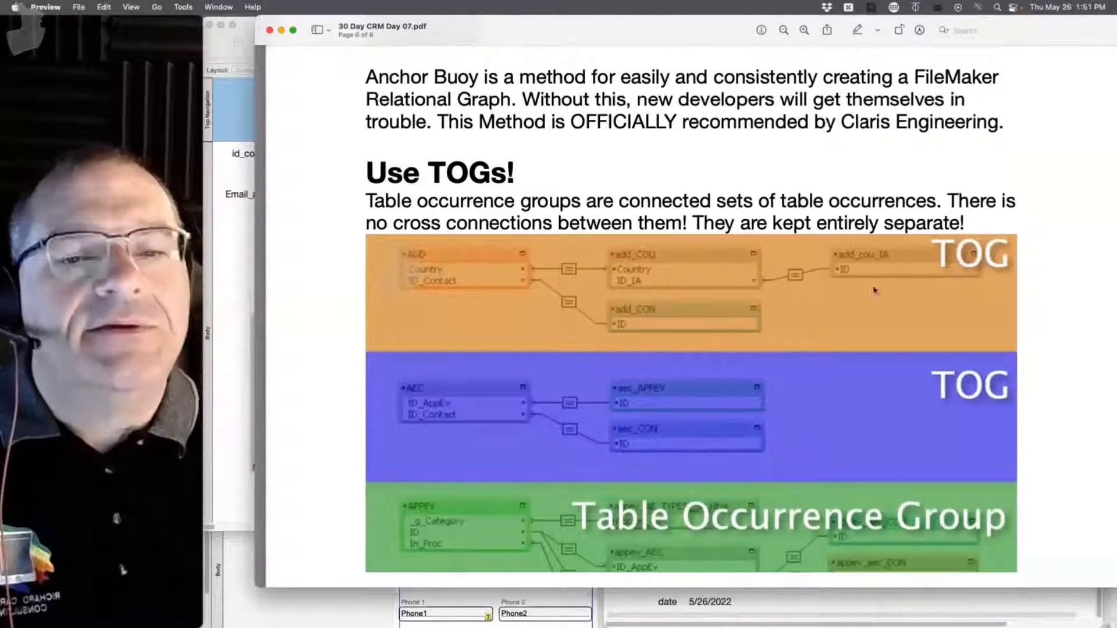
pyautogui.scroll(-5, 560, 405)
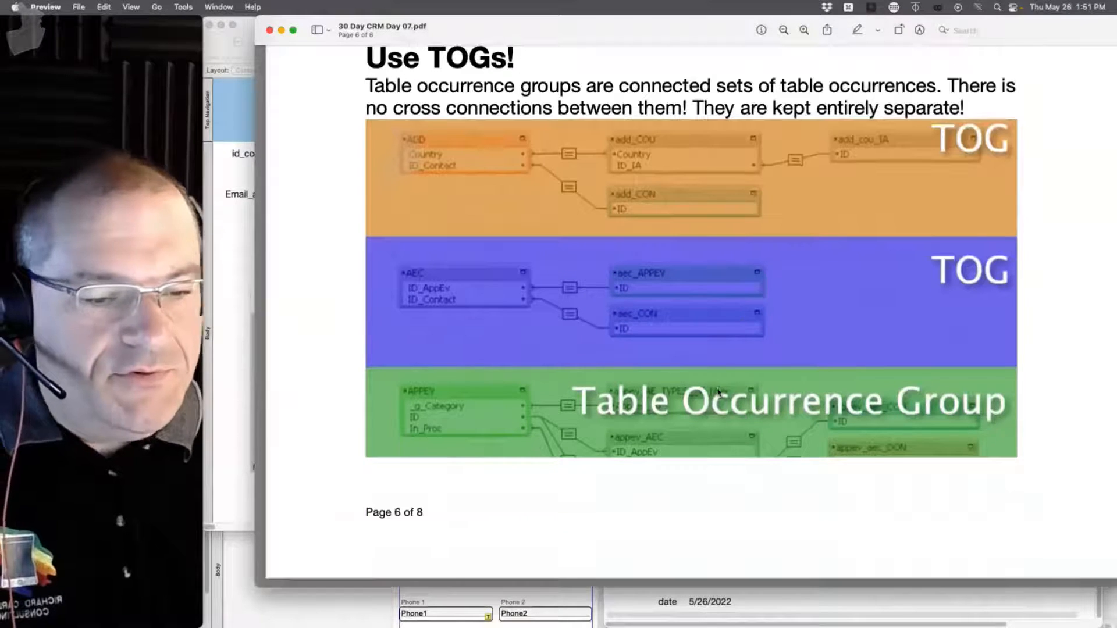
pyautogui.scroll(-7, 881, 411)
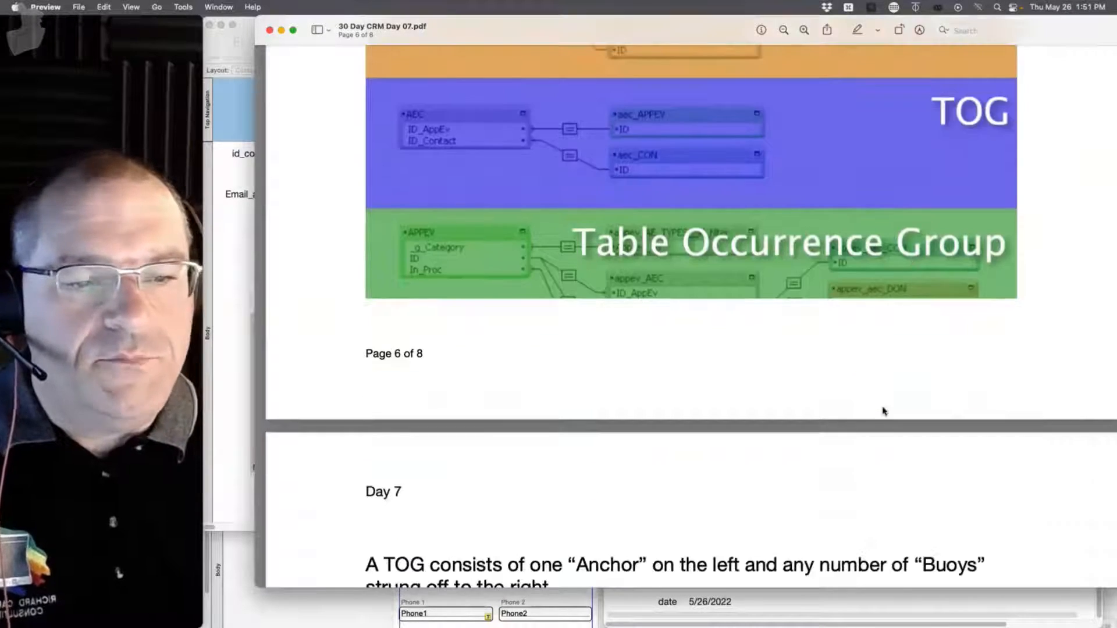
pyautogui.scroll(-6, 881, 411)
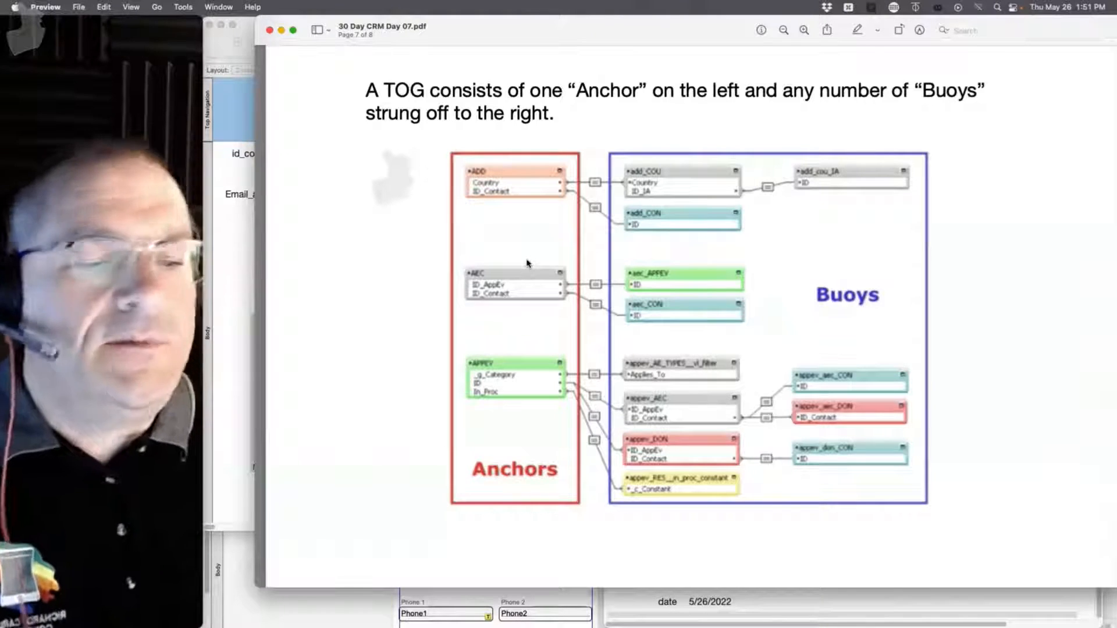
pyautogui.scroll(-10, 793, 274)
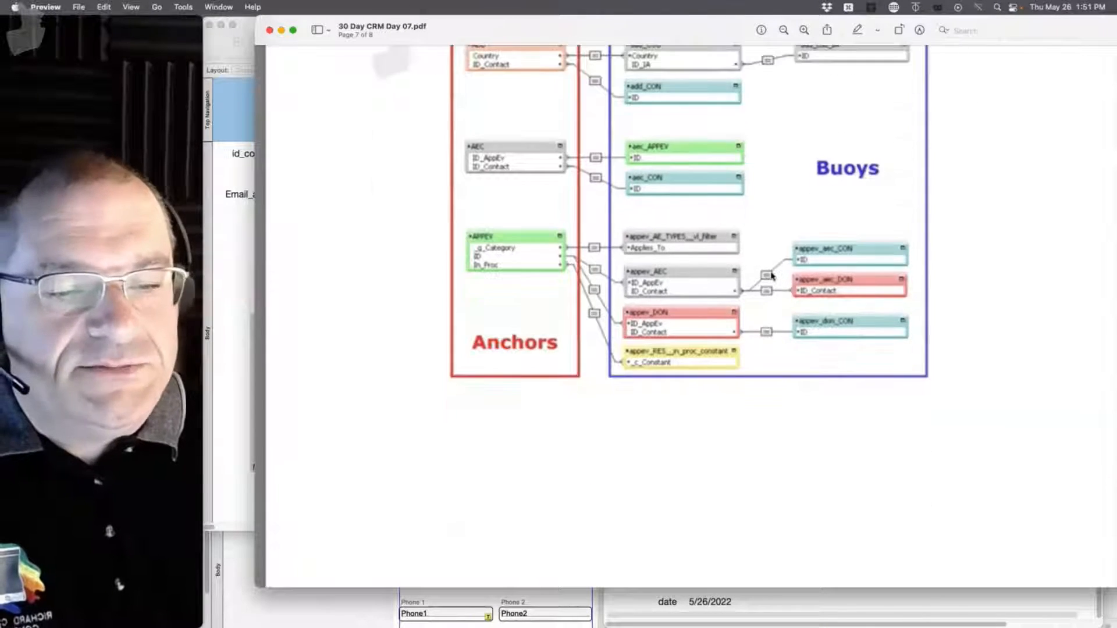
pyautogui.scroll(-15, 771, 275)
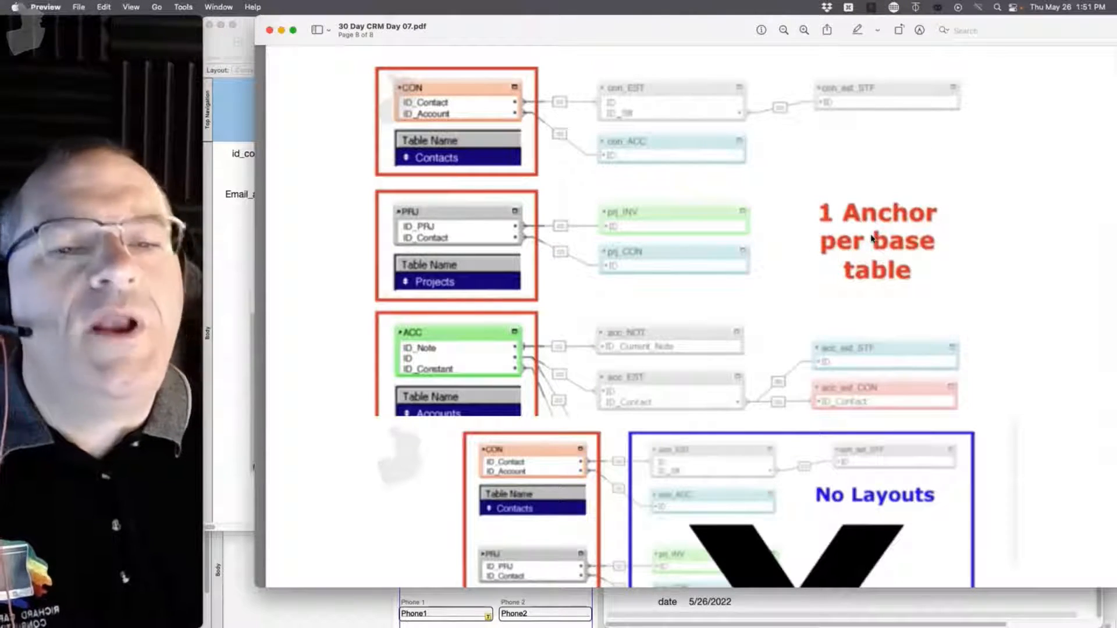
pyautogui.scroll(-1, 873, 242)
pyautogui.scroll(2, 869, 256)
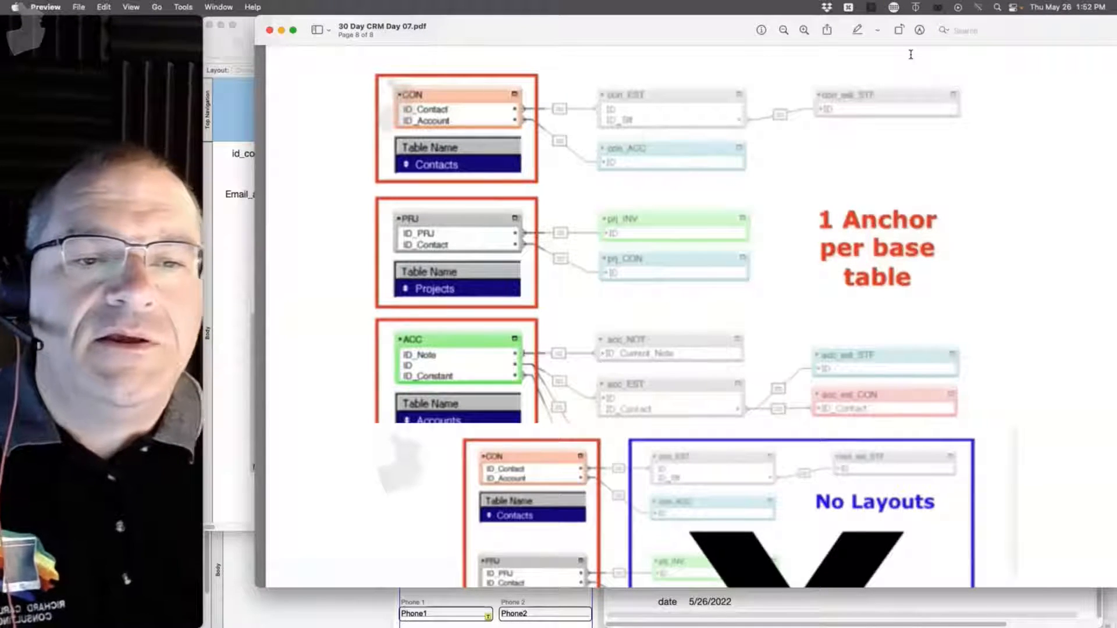
# Revisit the T05_CONTACTS Anchor-Buoy example on page 5, and examine the Layouts versus No Layouts diagram on page 8.
pyautogui.moveTo(739, 29); pyautogui.dragTo(681, 30)
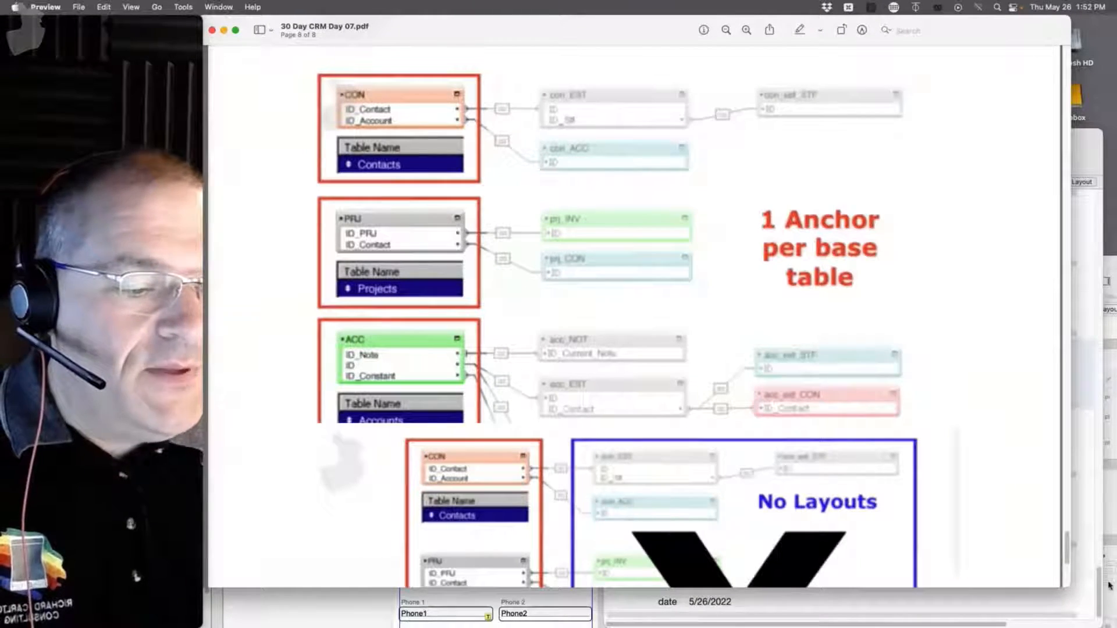
pyautogui.moveTo(1062, 543); pyautogui.dragTo(1059, 357)
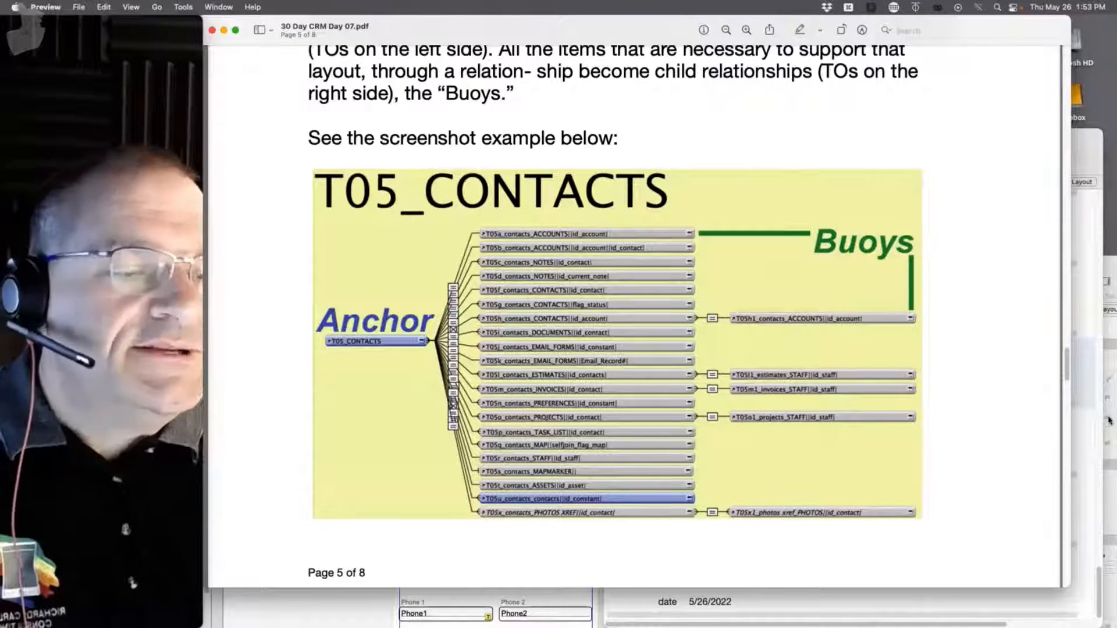
pyautogui.moveTo(1066, 364); pyautogui.dragTo(1077, 548)
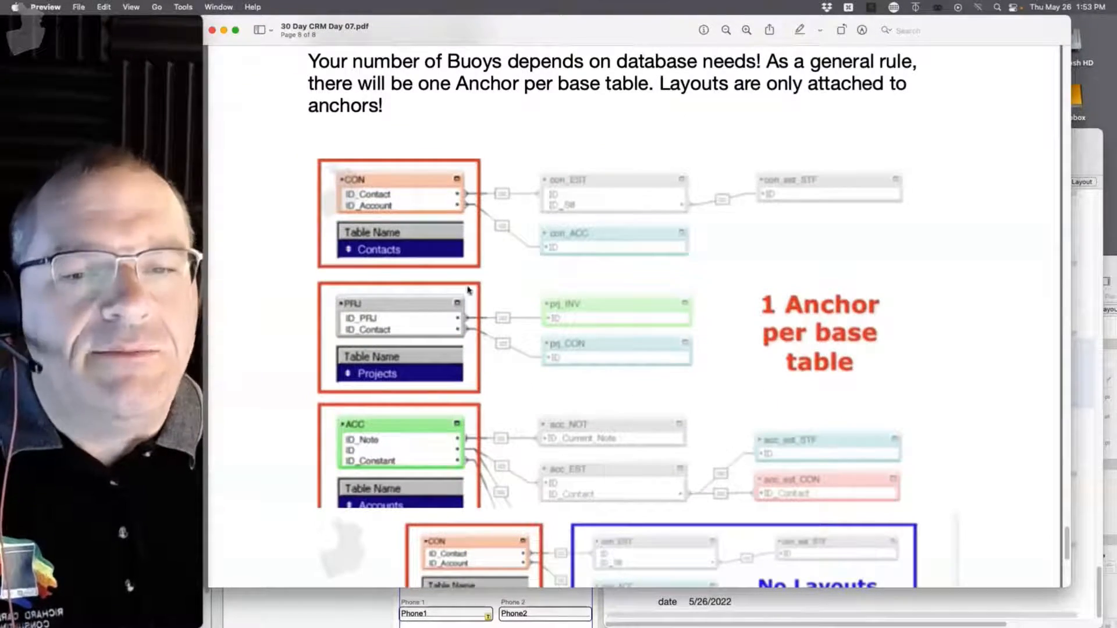
pyautogui.scroll(-5, 430, 378)
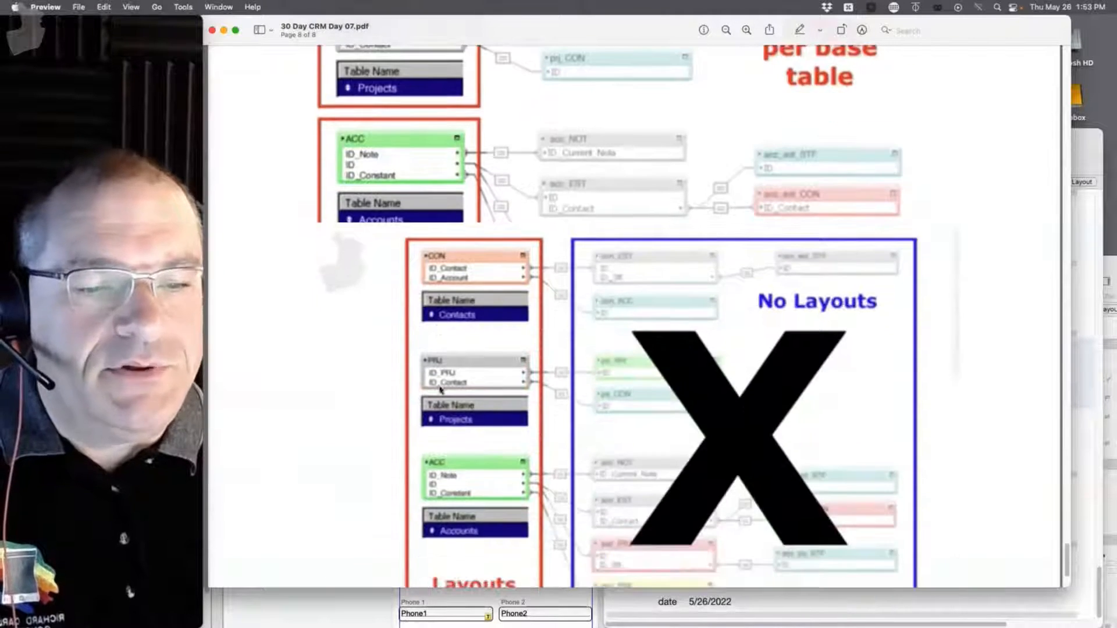
pyautogui.scroll(-2, 655, 442)
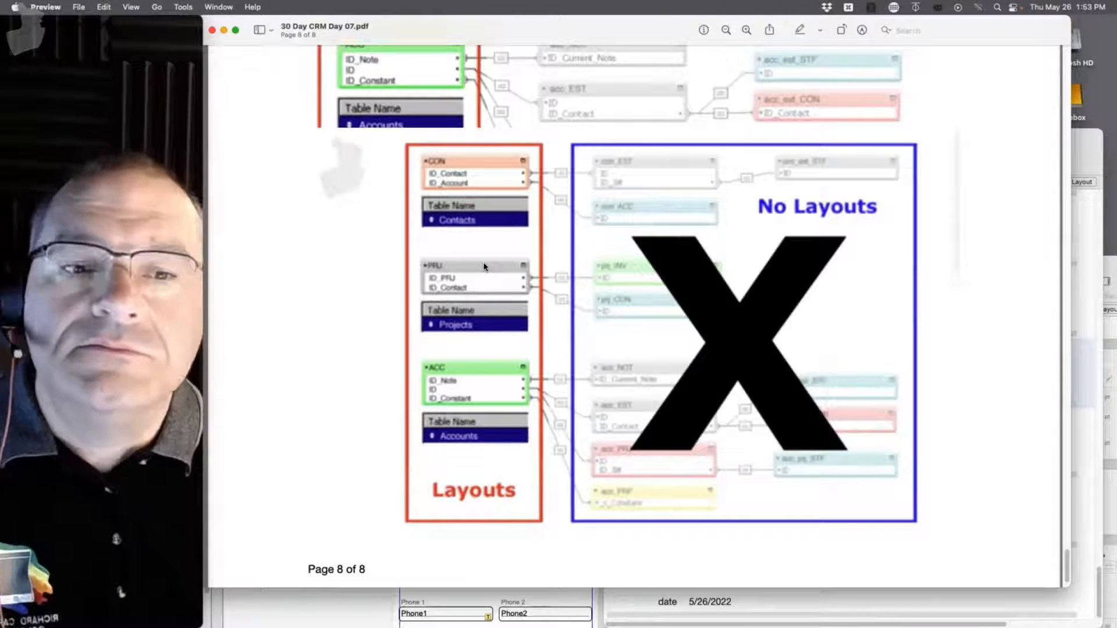
# Move the PDF window out of the way and go to contact record CON4 in Claris Pro's Contacts TO layout.
pyautogui.moveTo(535, 6); pyautogui.dragTo(479, 603)
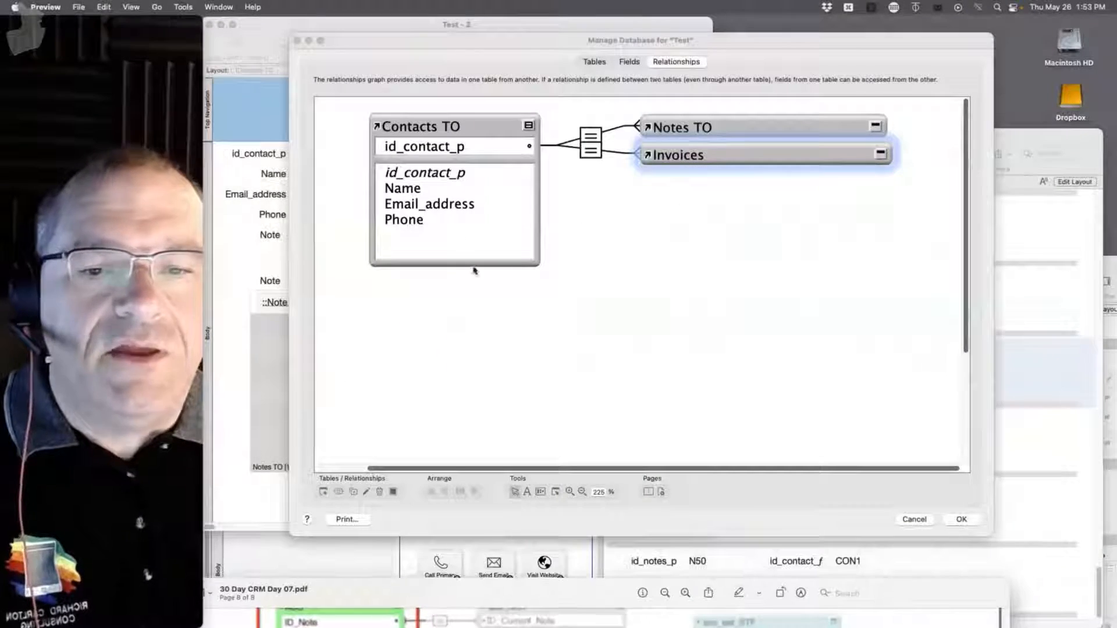
pyautogui.moveTo(458, 38); pyautogui.dragTo(455, 627)
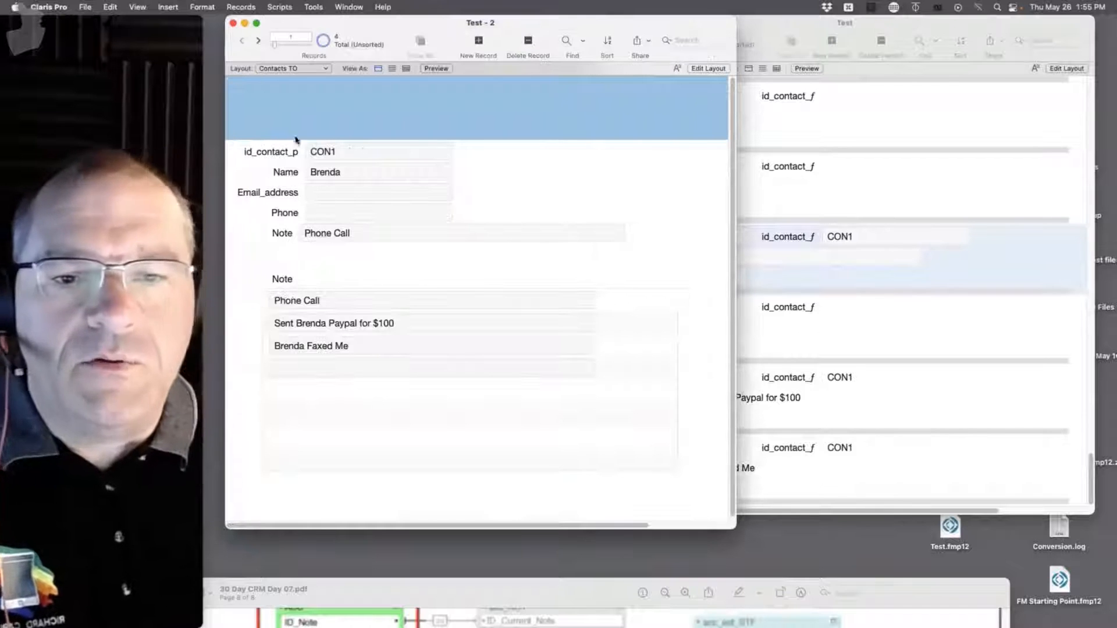
pyautogui.click(259, 41)
pyautogui.click(259, 42)
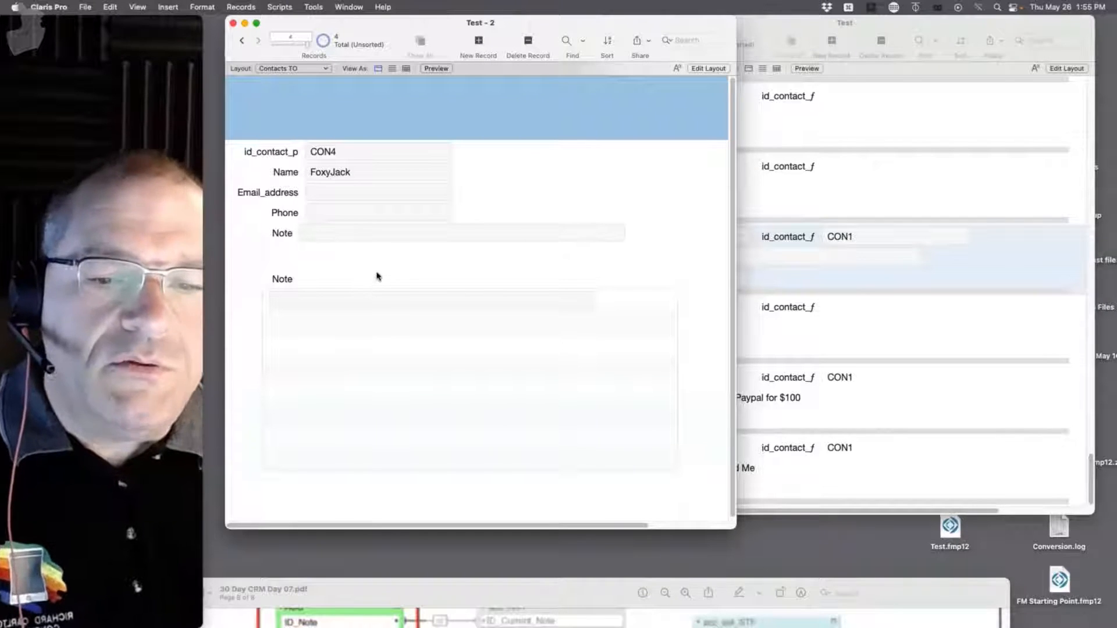
# Shift the Notes TO window aside to uncover more of the Contacts TO window, and select note record N50.
pyautogui.click(899, 330)
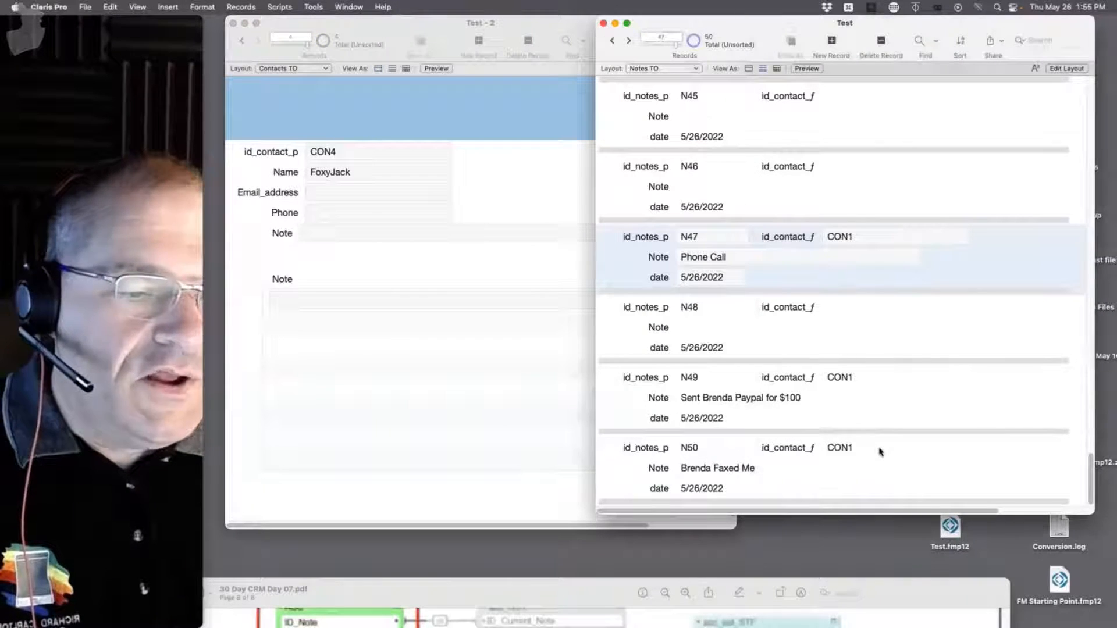
pyautogui.click(433, 201)
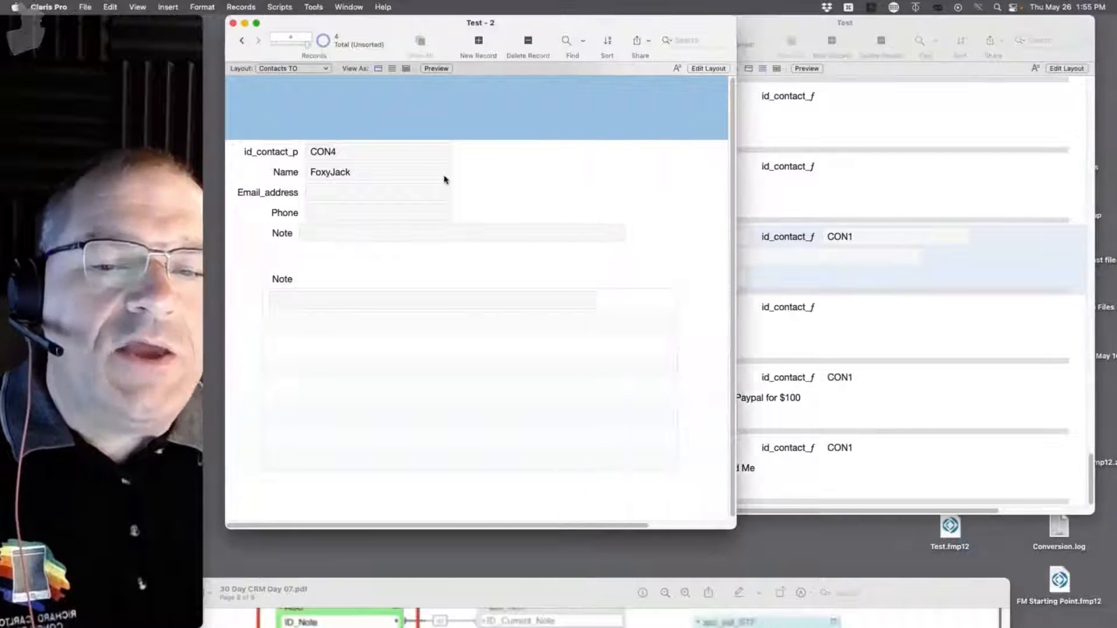
pyautogui.click(313, 298)
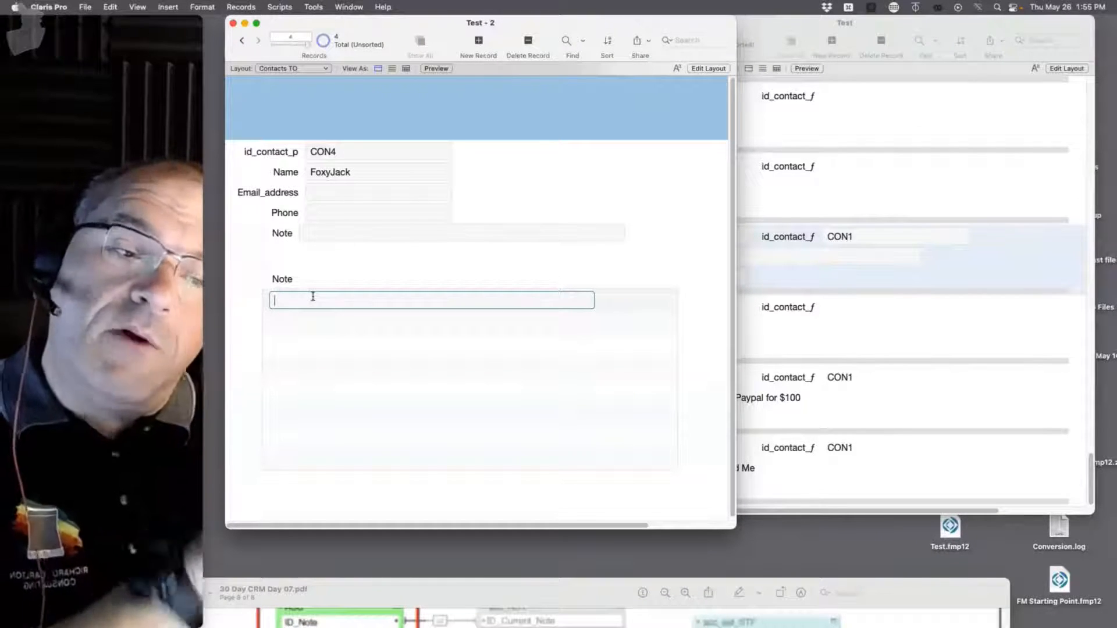
pyautogui.click(883, 299)
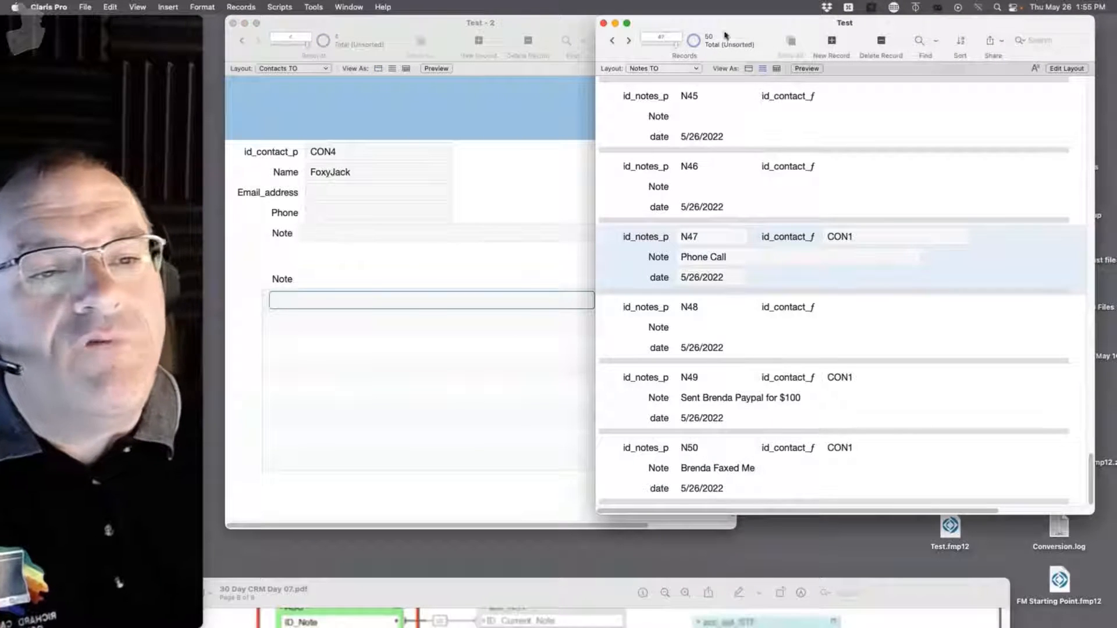
pyautogui.moveTo(674, 49); pyautogui.dragTo(786, 47)
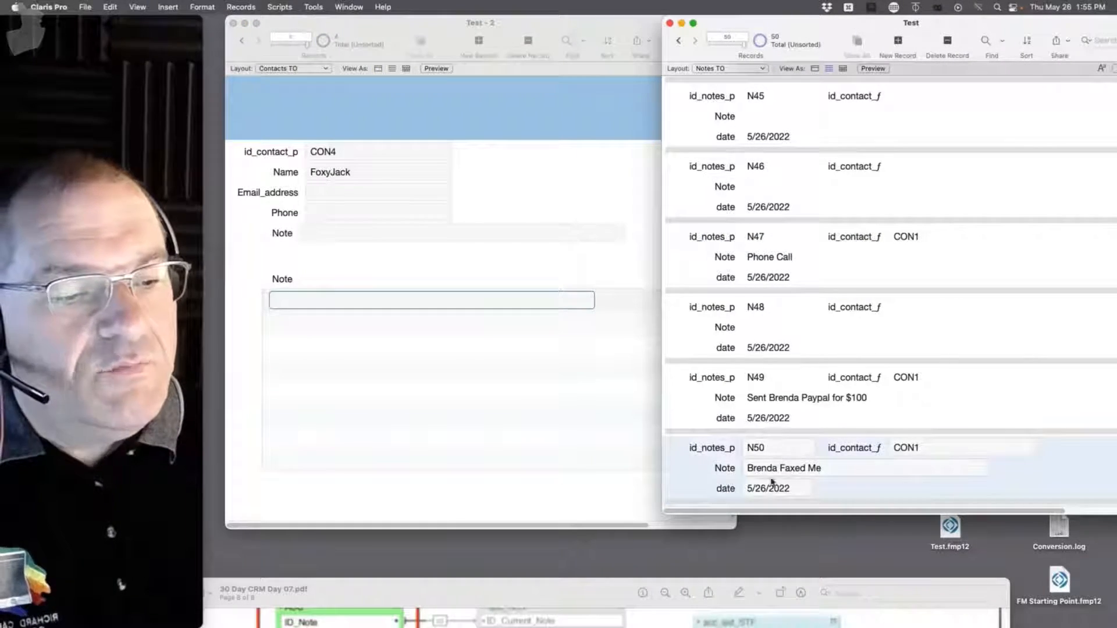
# Add the note "I want a window in my Room ...or Else!" to the CON4 contact's notes portal and commit it.
pyautogui.click(296, 302)
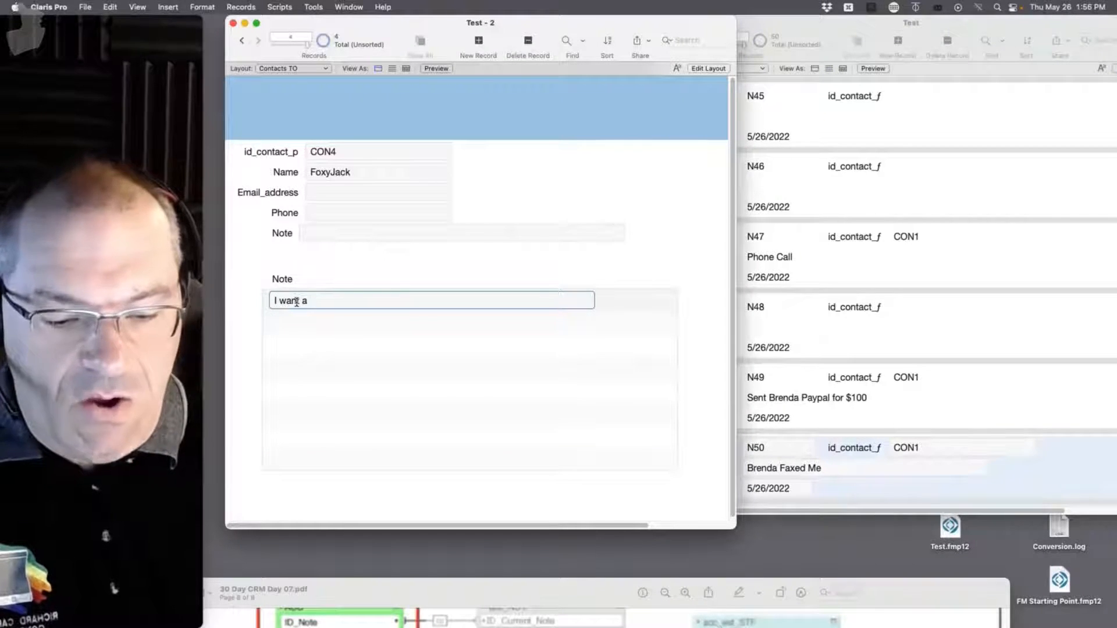
pyautogui.write('I want a window')
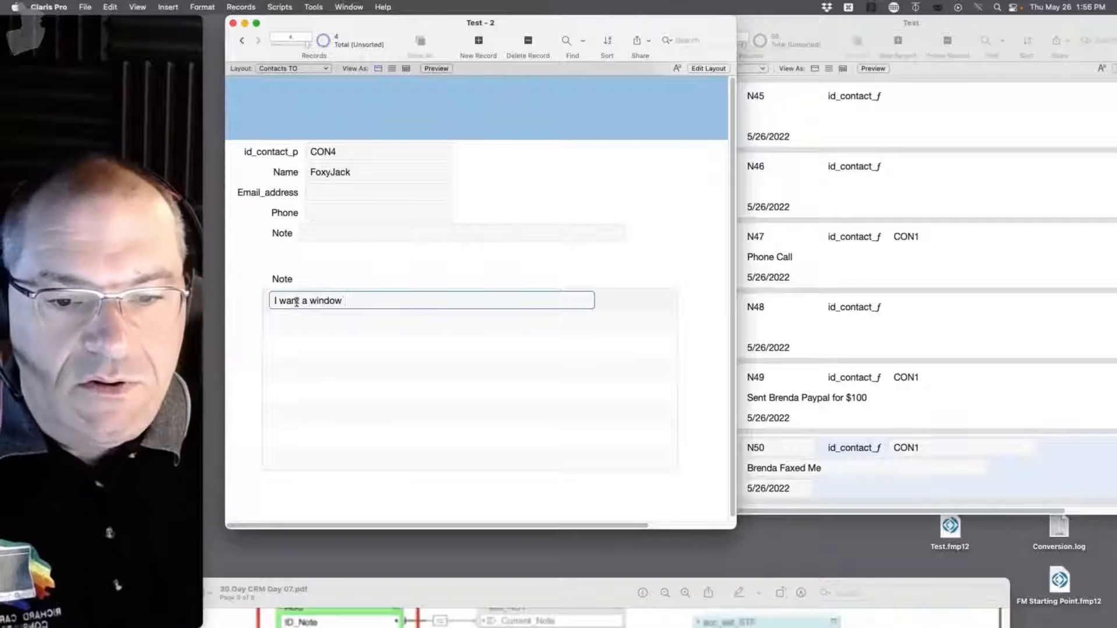
pyautogui.write(' in my Room ...or Else!')
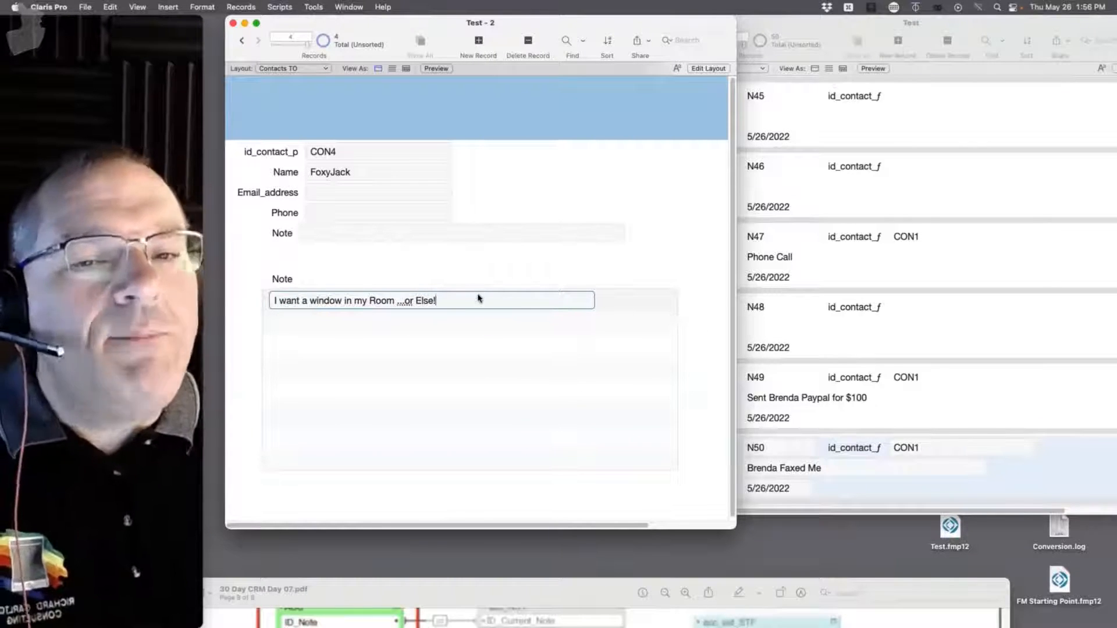
pyautogui.moveTo(797, 25); pyautogui.dragTo(851, 26)
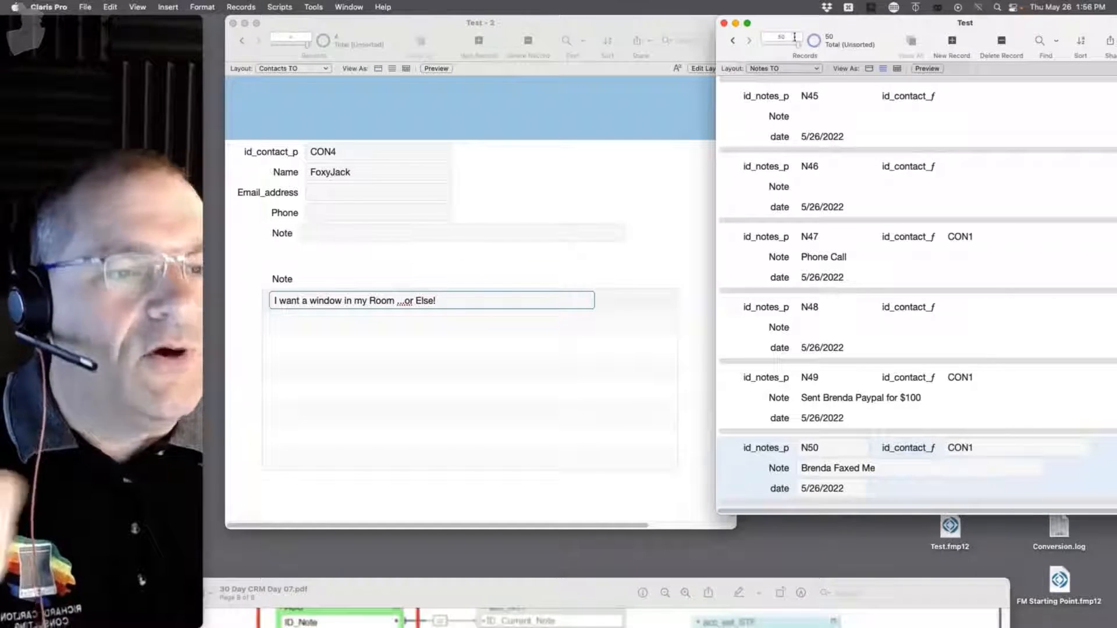
pyautogui.click(493, 299)
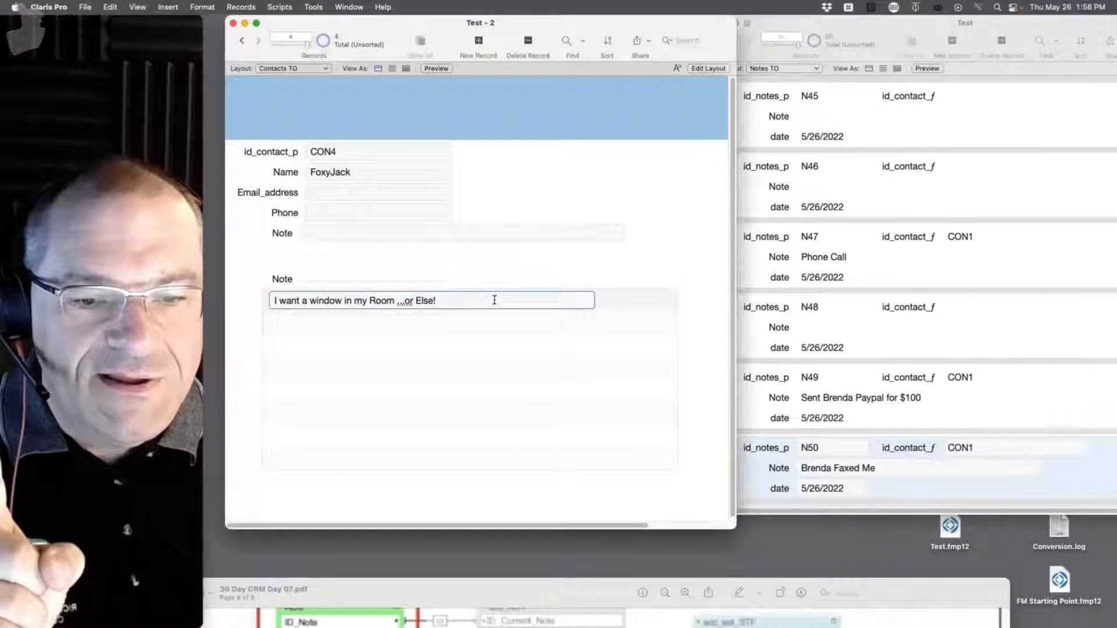
pyautogui.click(653, 271)
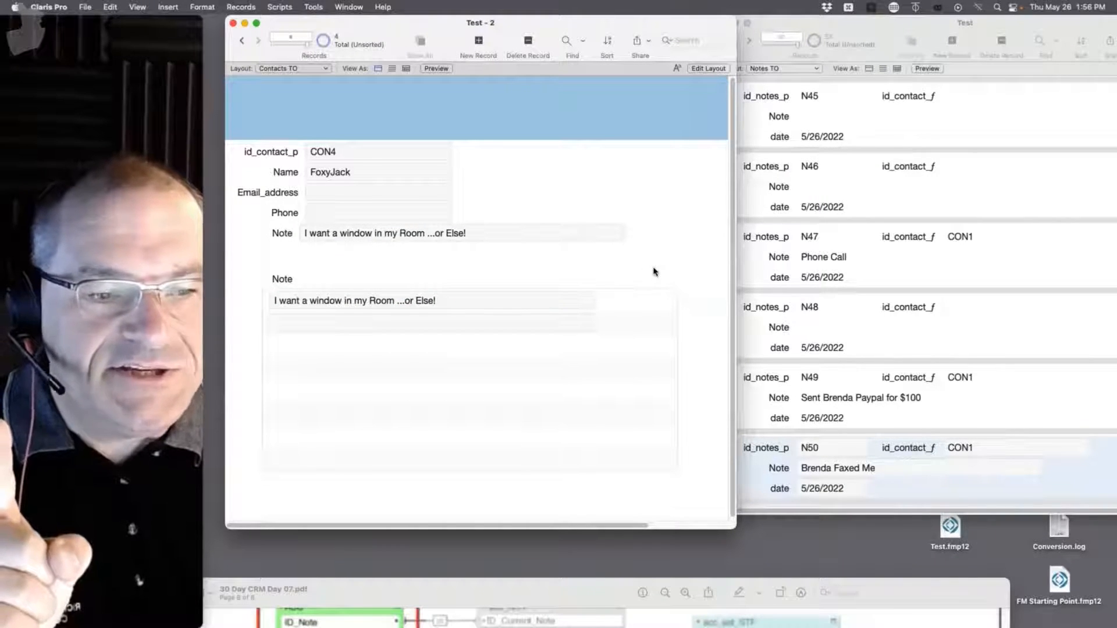
pyautogui.scroll(-2, 814, 296)
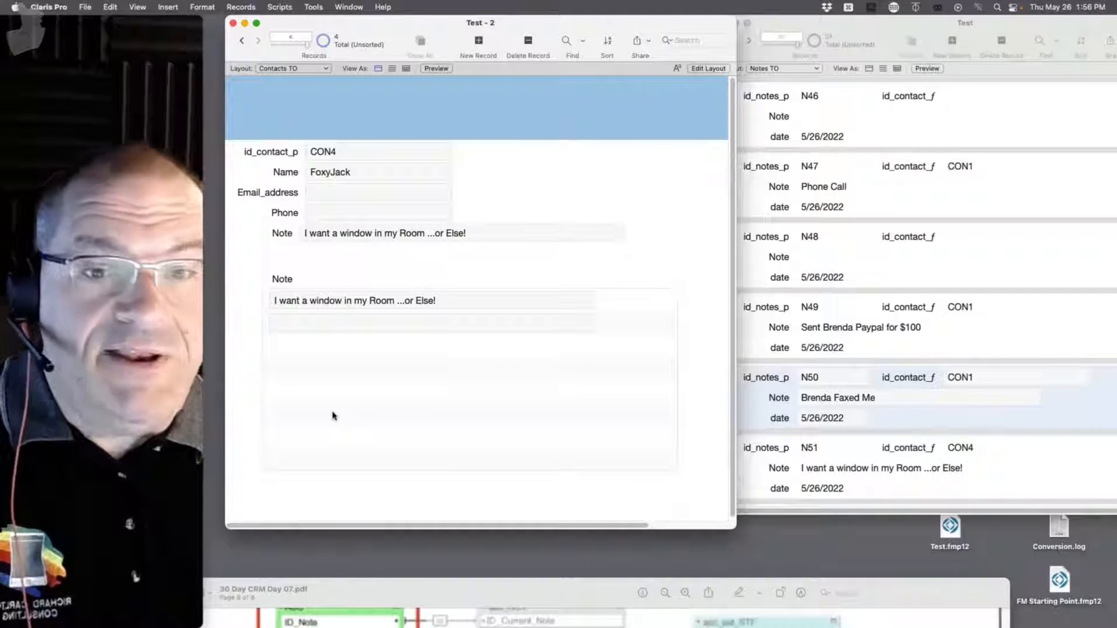
# Delete the notes portal and its Note label from the Contacts TO layout, and return to Browse mode.
pyautogui.click(242, 40)
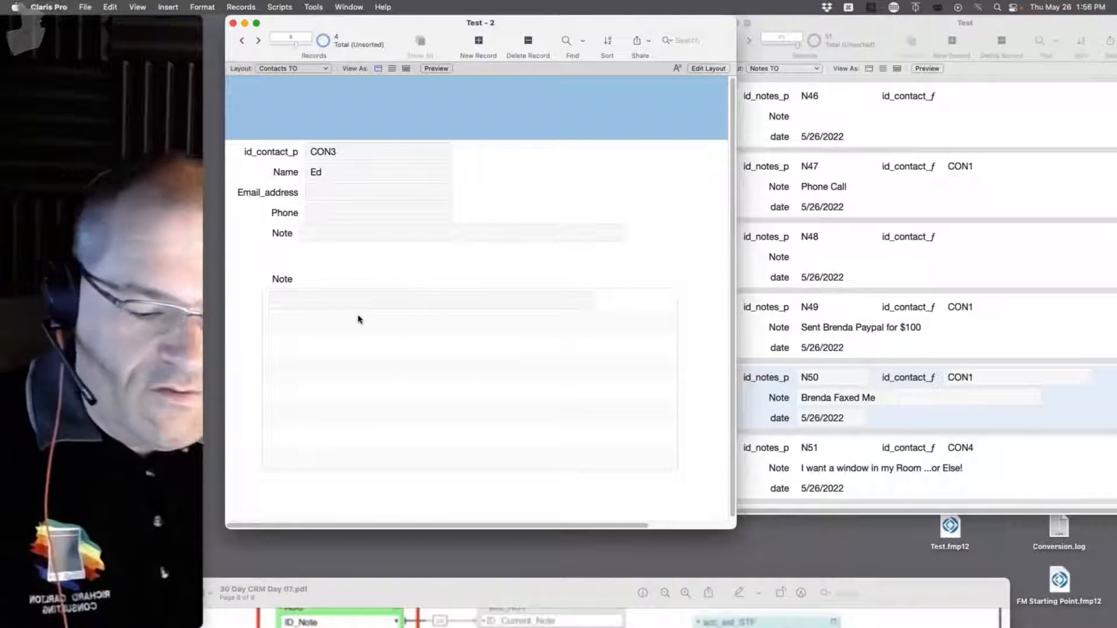
pyautogui.press('super+l')
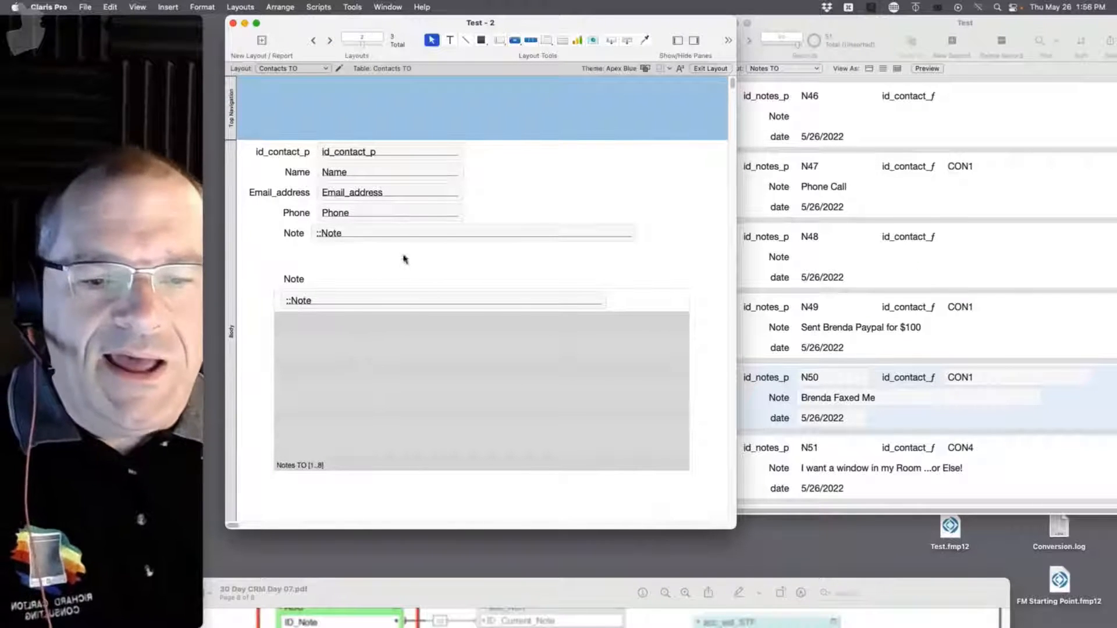
pyautogui.moveTo(403, 256); pyautogui.dragTo(274, 374)
pyautogui.press('BackSpace')
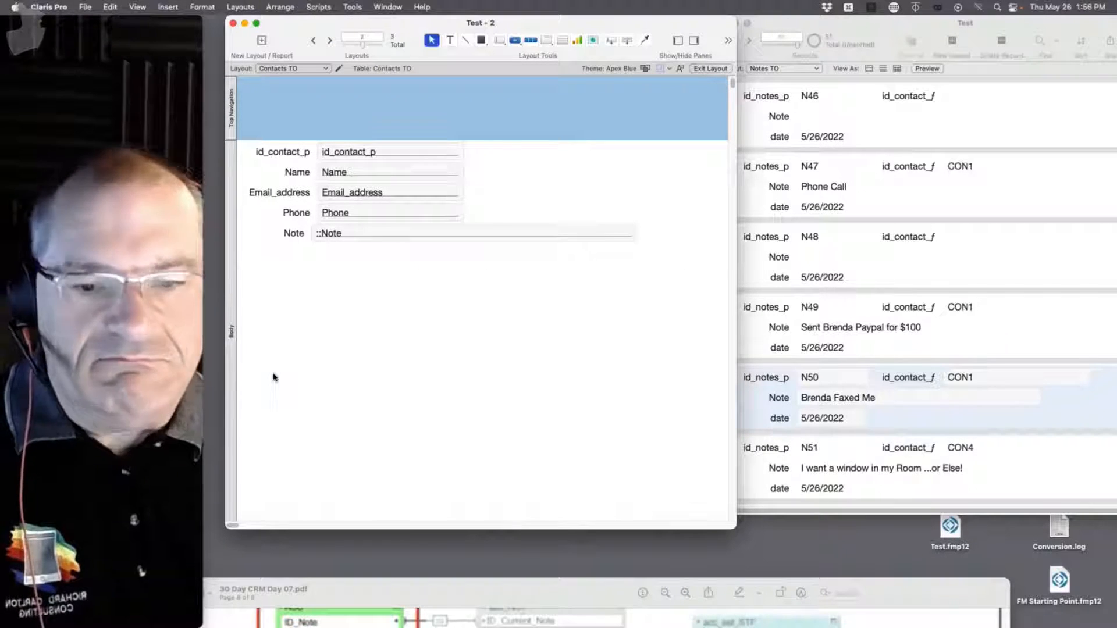
pyautogui.press('super+b')
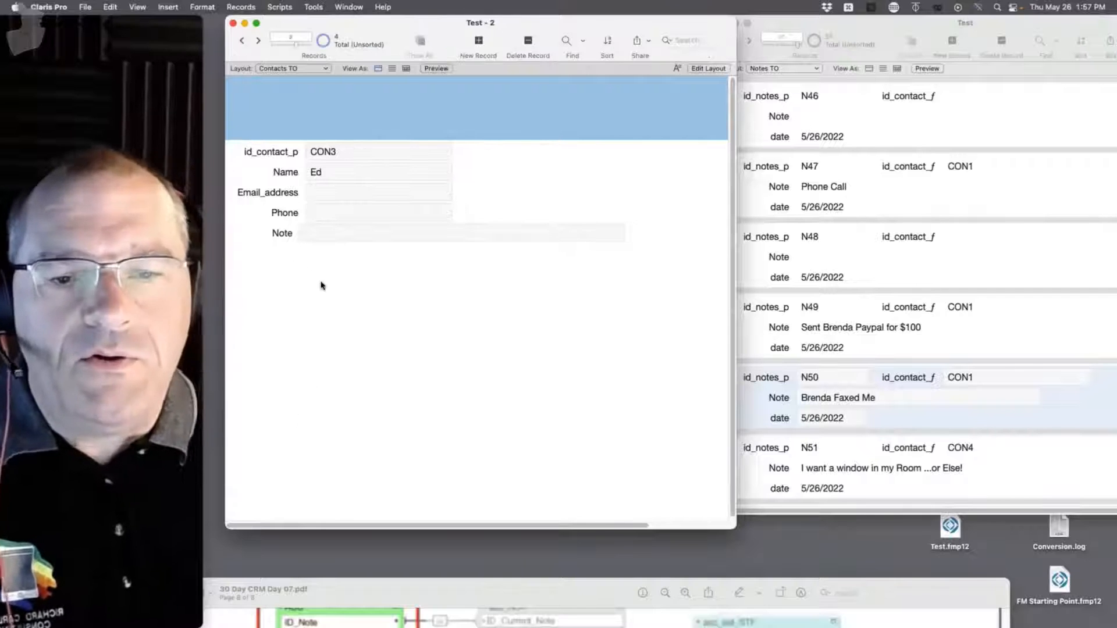
# Create a new record in Contacts TO, fill in the contact's name, and commit it.
pyautogui.press('super+n')
pyautogui.click(325, 170)
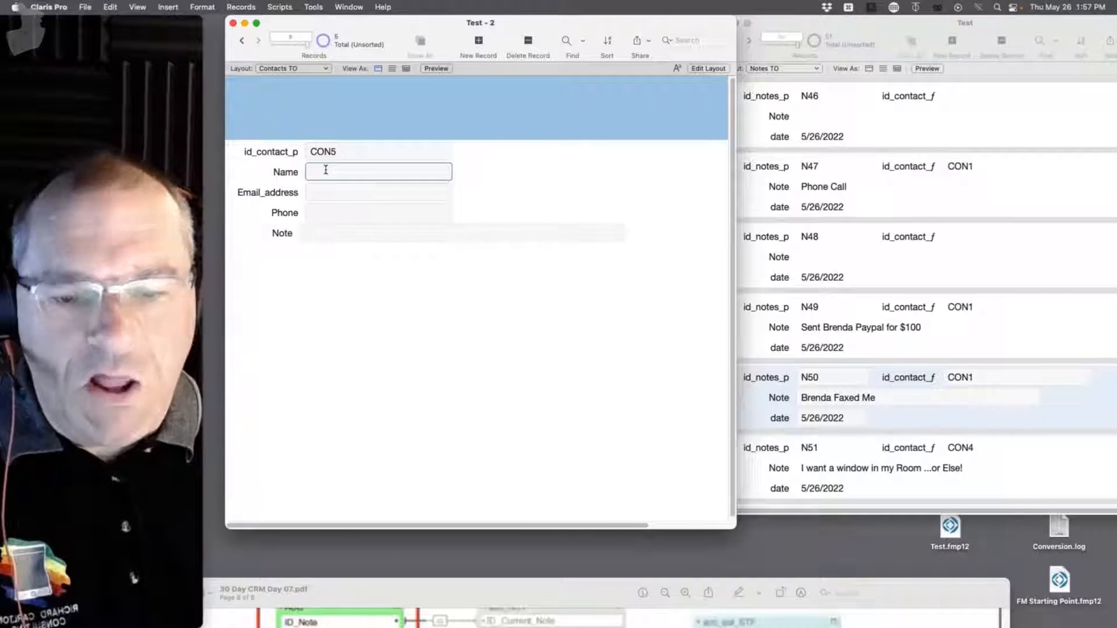
pyautogui.write('Wally')
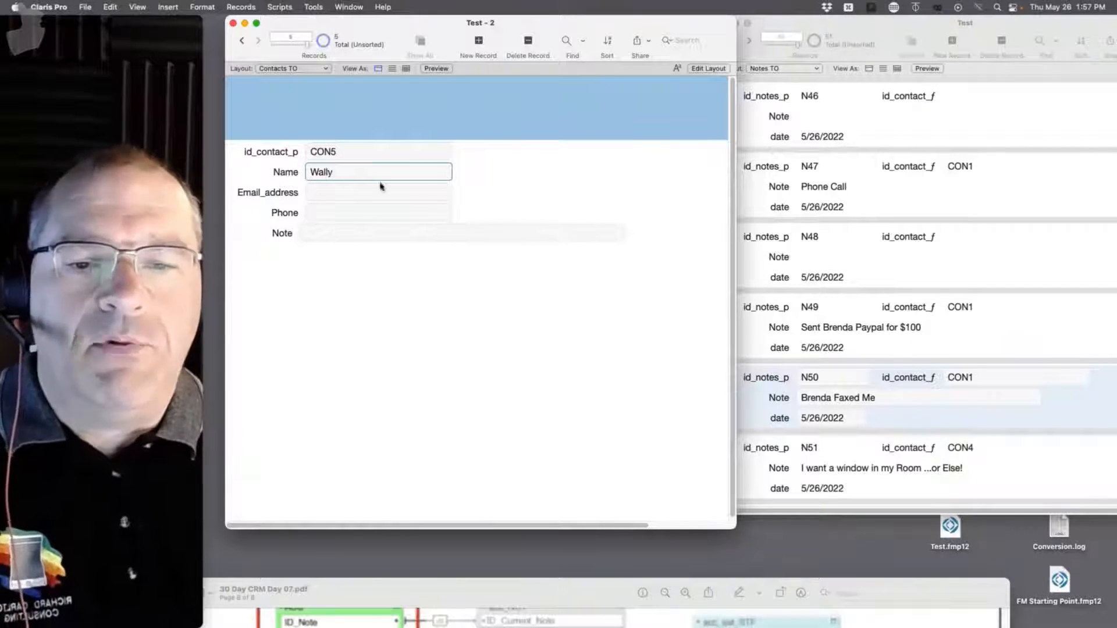
pyautogui.click(498, 183)
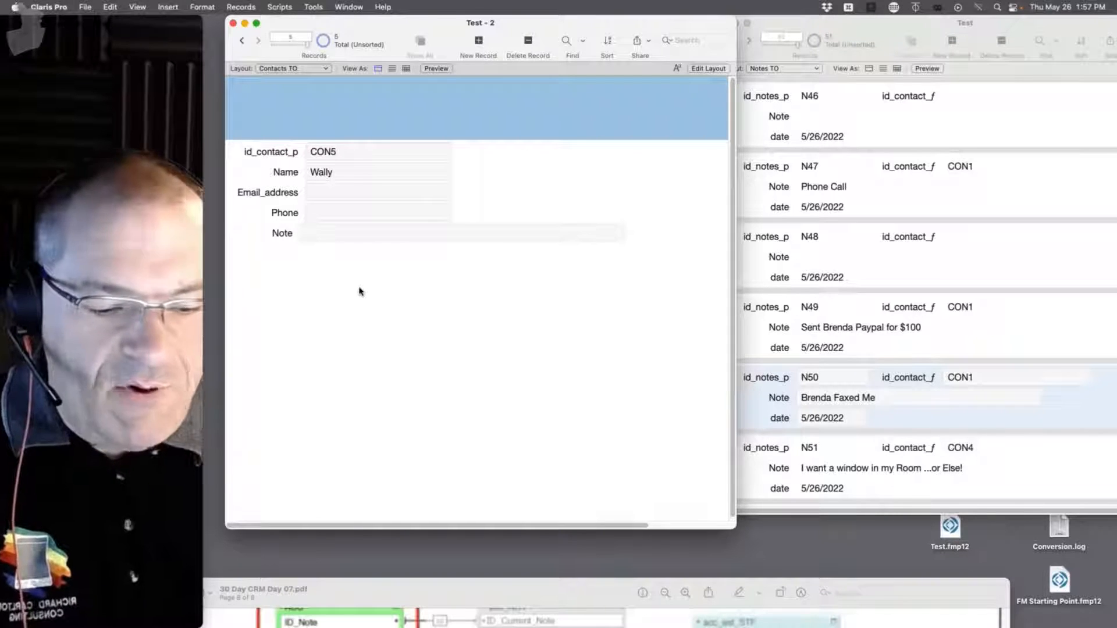
# Paste the notes portal and its Note label back onto the Contacts TO layout, and return to Browse mode.
pyautogui.press('super+l')
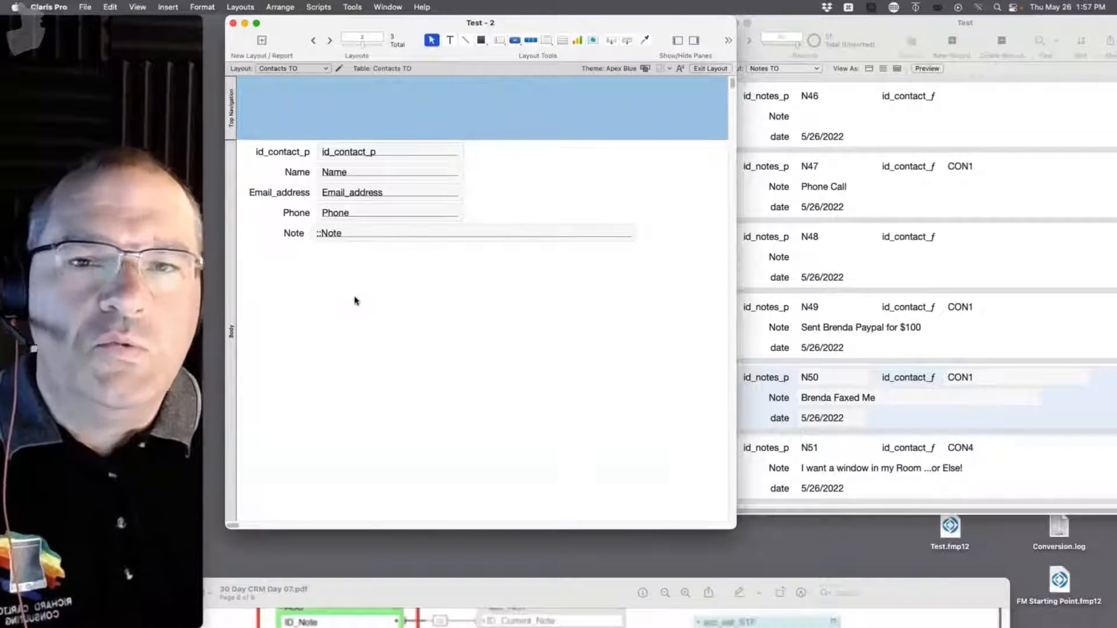
pyautogui.press('super+v')
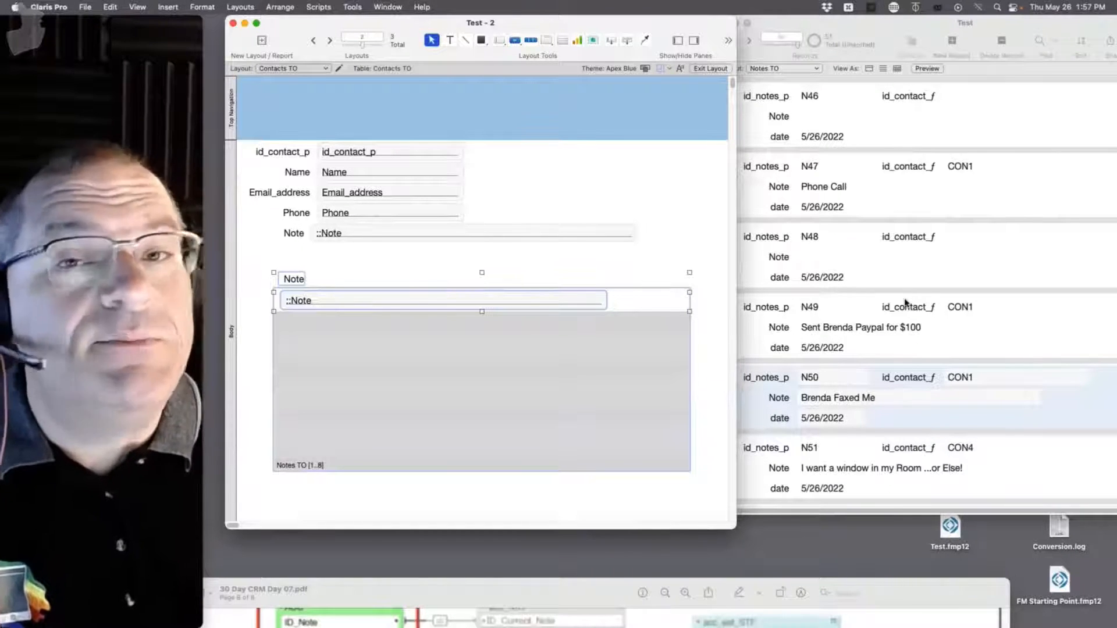
pyautogui.press('super+b')
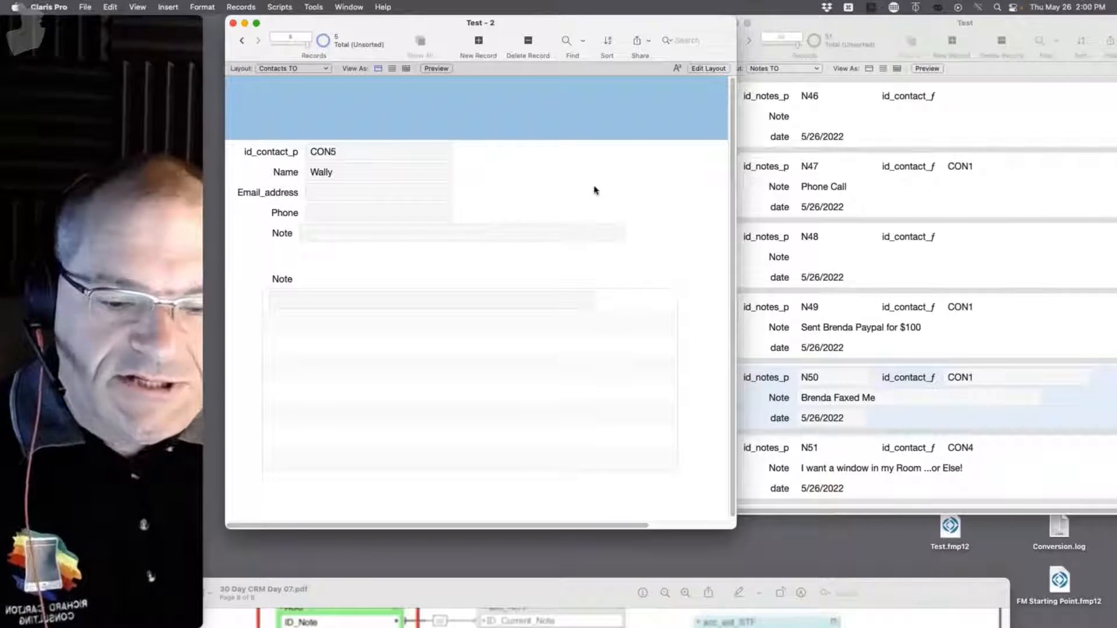
# Disallow creation of Notes TO records via the relationship between Contacts TO and Notes TO, and accept the database changes.
pyautogui.press('super+shift+d')
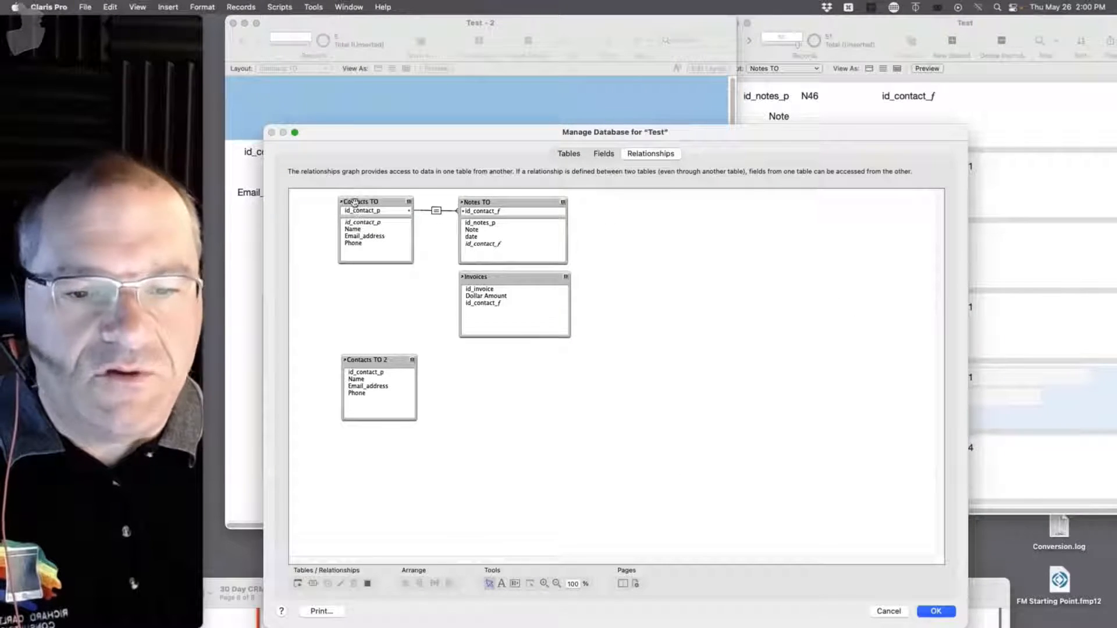
pyautogui.doubleClick(435, 211)
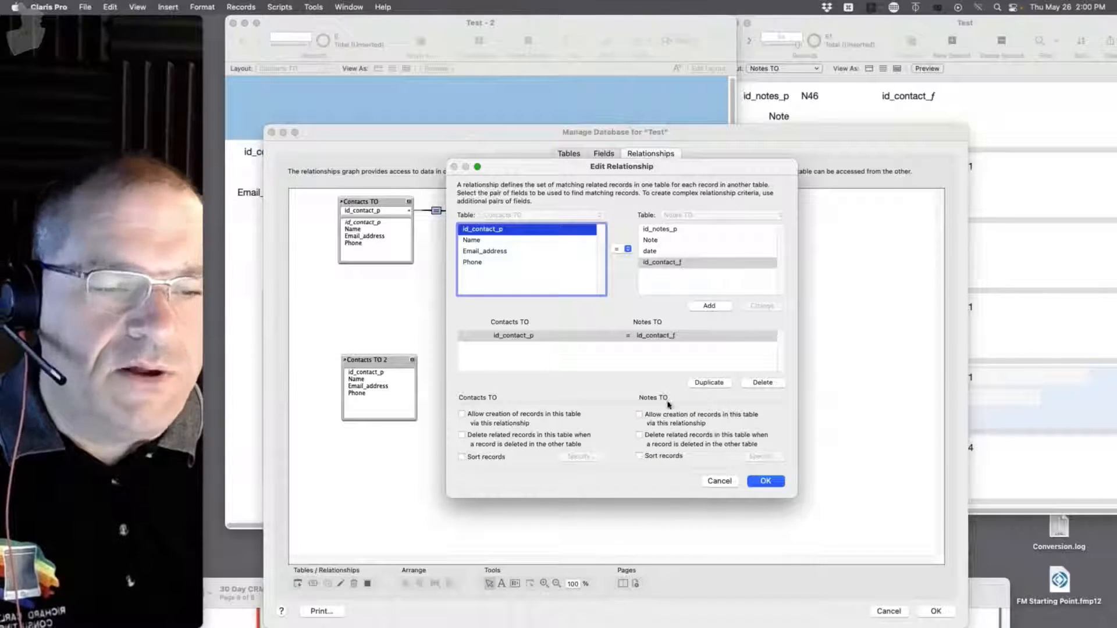
pyautogui.click(763, 481)
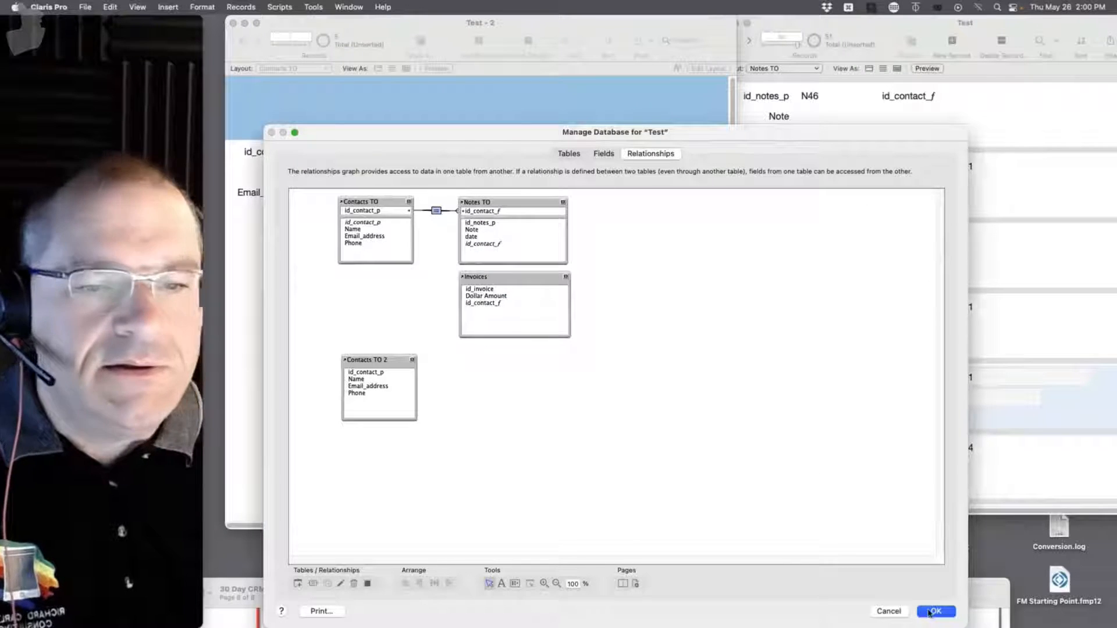
pyautogui.click(933, 611)
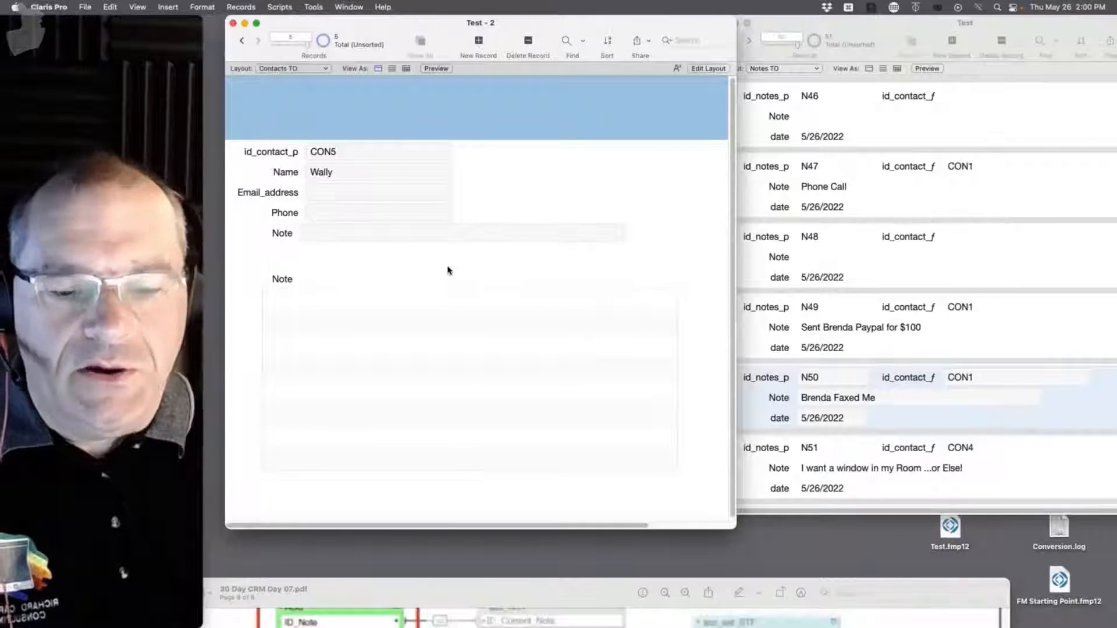
# Create another record in Contacts TO and fill in the contact's name.
pyautogui.press('super+n')
pyautogui.click(340, 171)
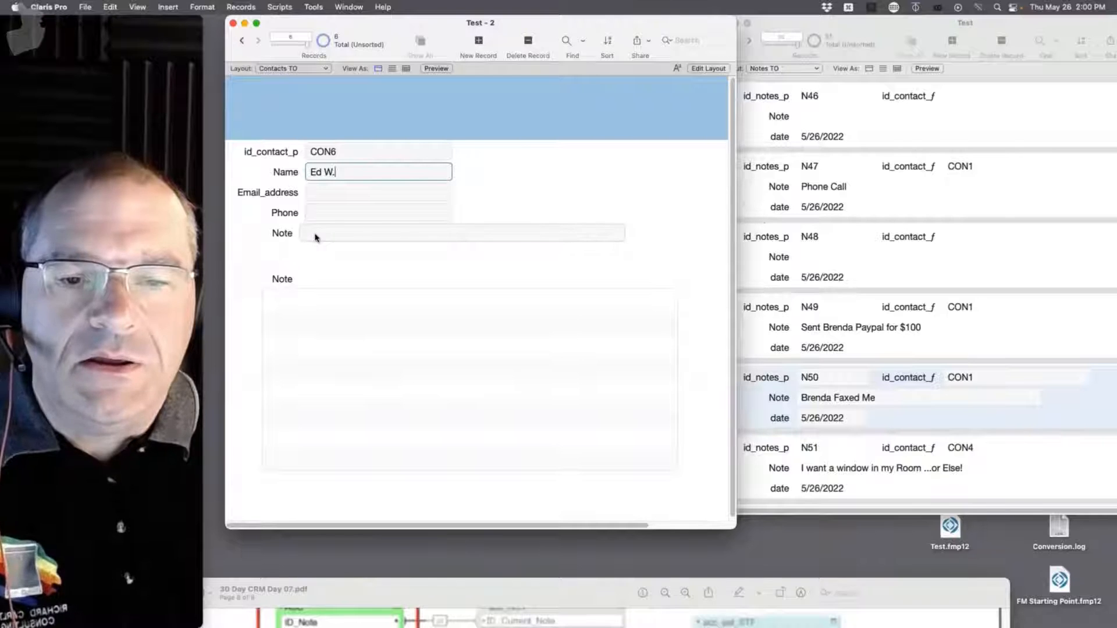
# Copy the contact ID CON6 and search Notes TO for records with it in id_contact_f, then cancel the find.
pyautogui.click(816, 208)
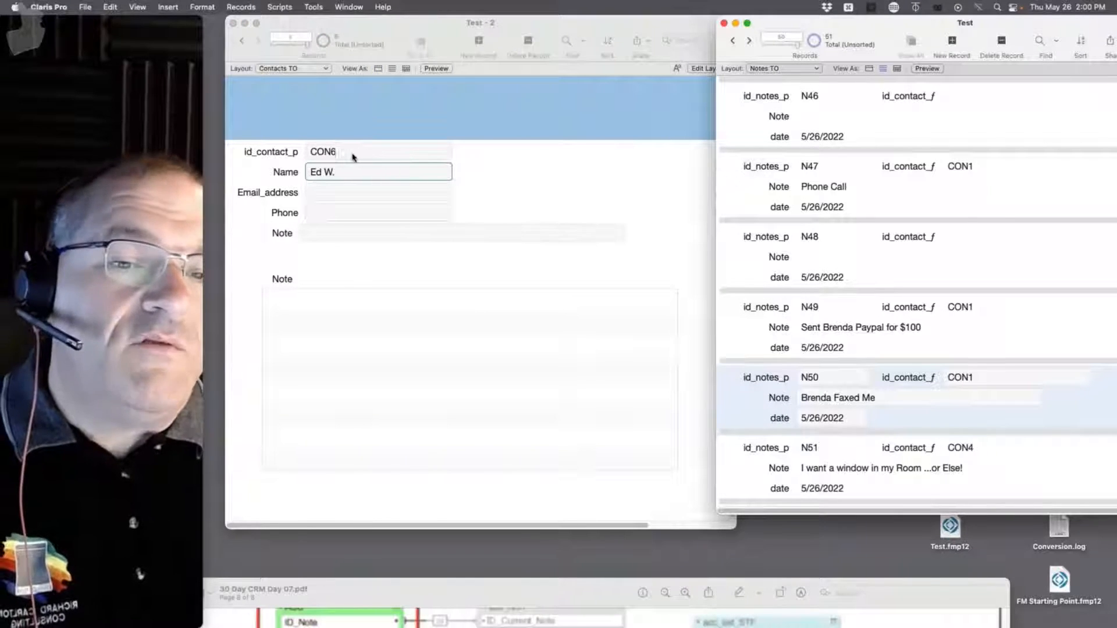
pyautogui.click(329, 152)
pyautogui.press('super+c')
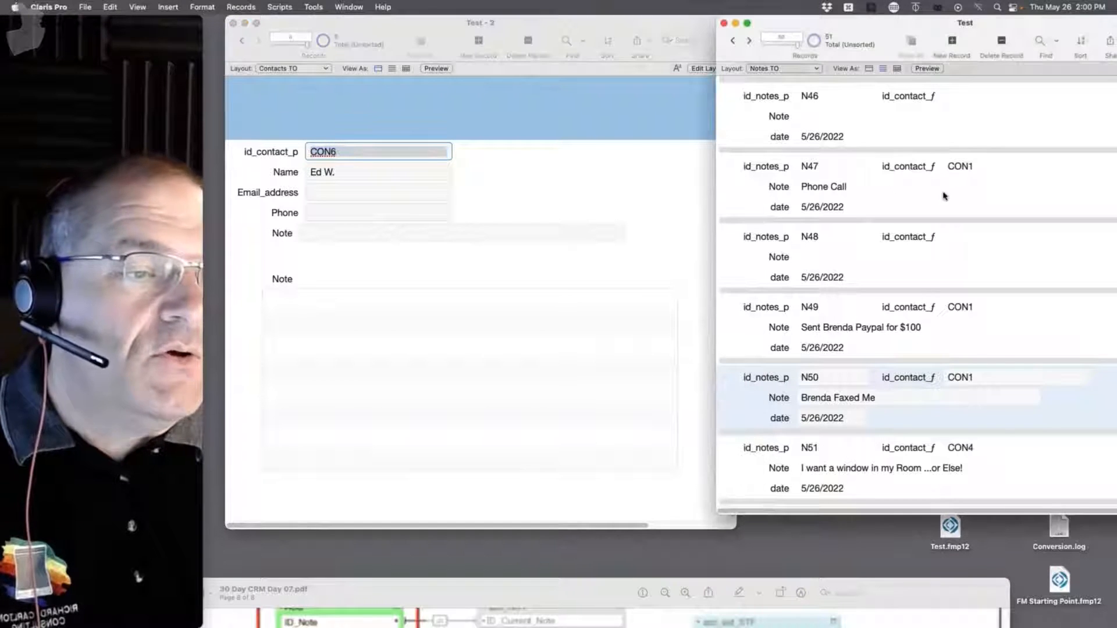
pyautogui.press('super+f')
pyautogui.click(968, 88)
pyautogui.press('super+v')
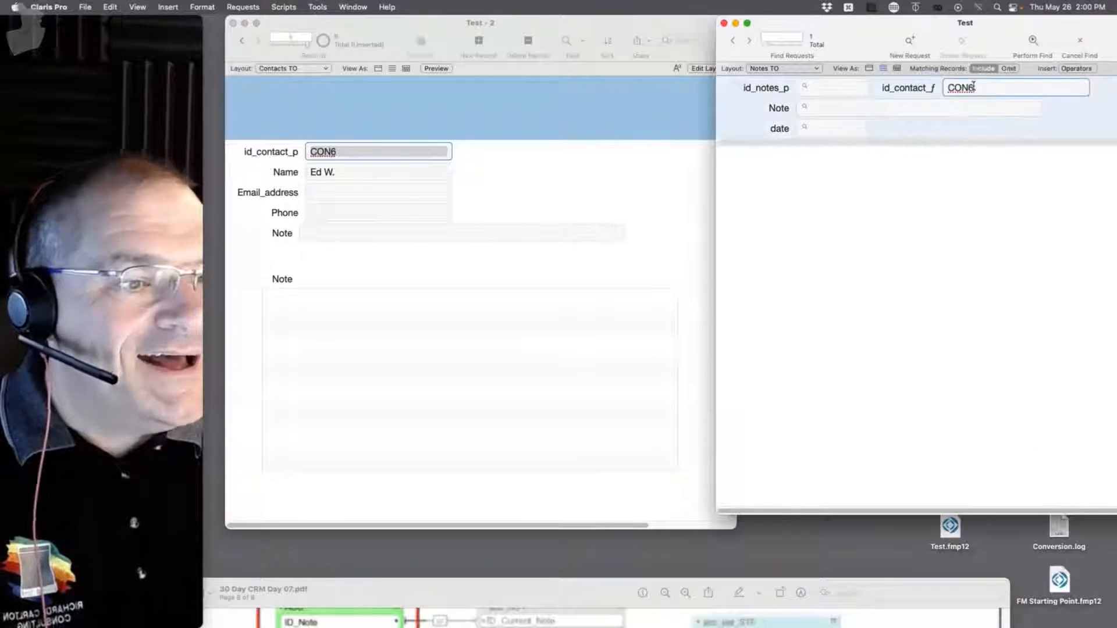
pyautogui.press('Return')
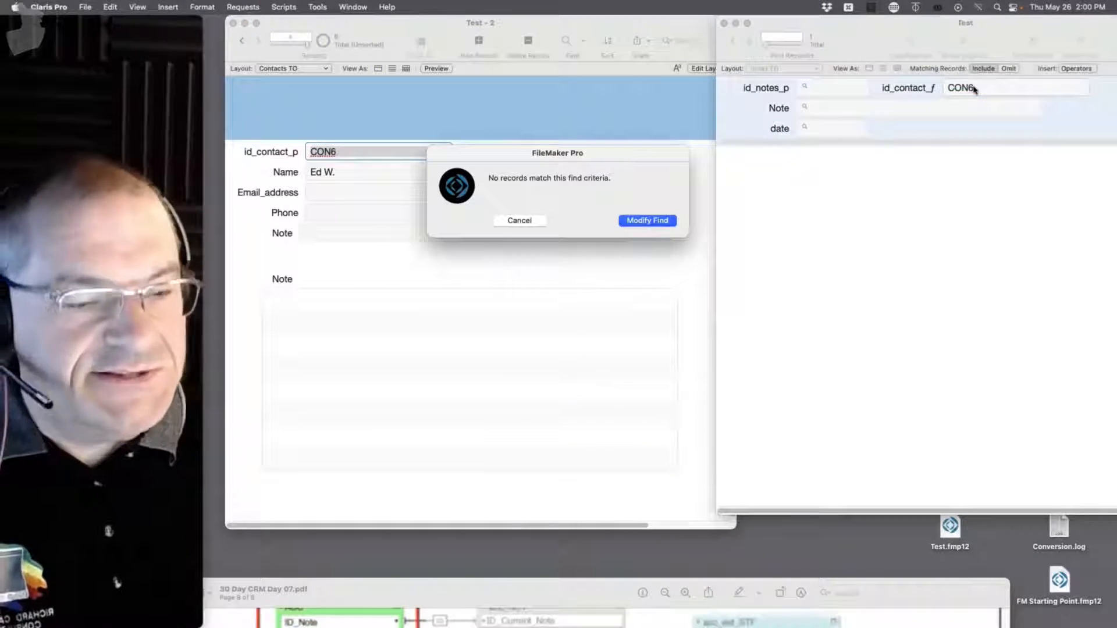
pyautogui.click(513, 219)
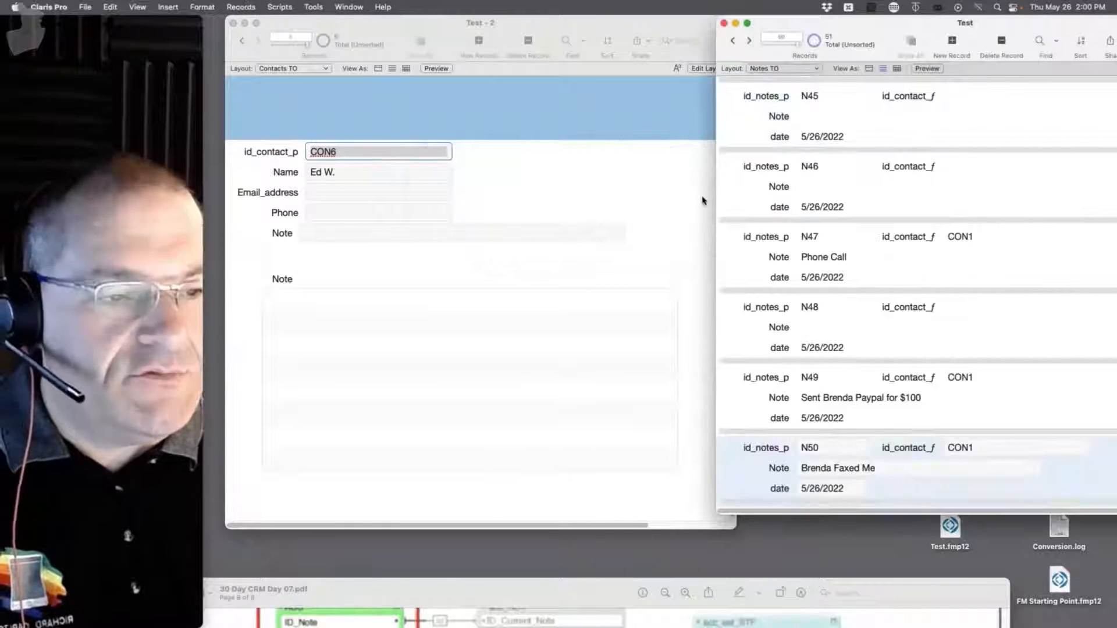
pyautogui.scroll(-1, 898, 419)
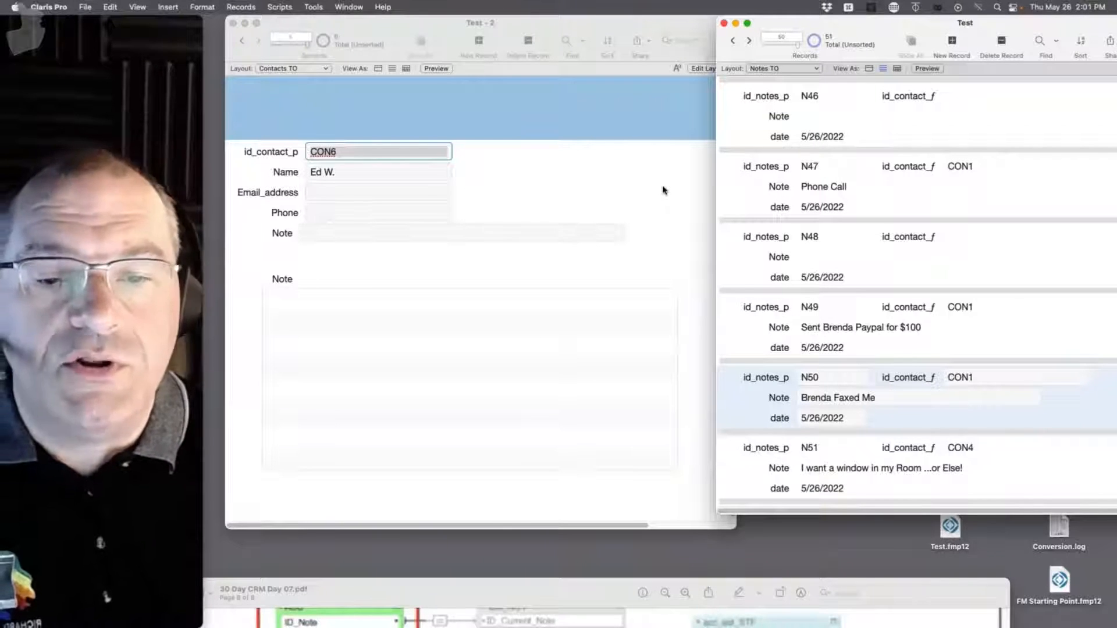
# Try to enter text in the related Note field above the portal on the CON6 contact record.
pyautogui.click(327, 235)
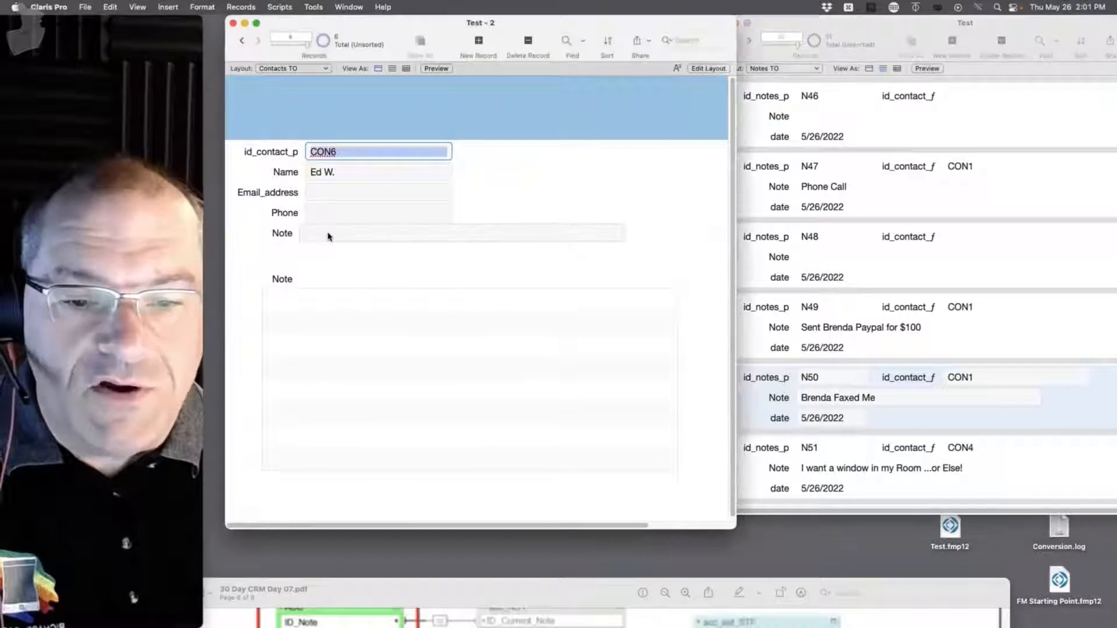
pyautogui.click(327, 235)
pyautogui.press('a')
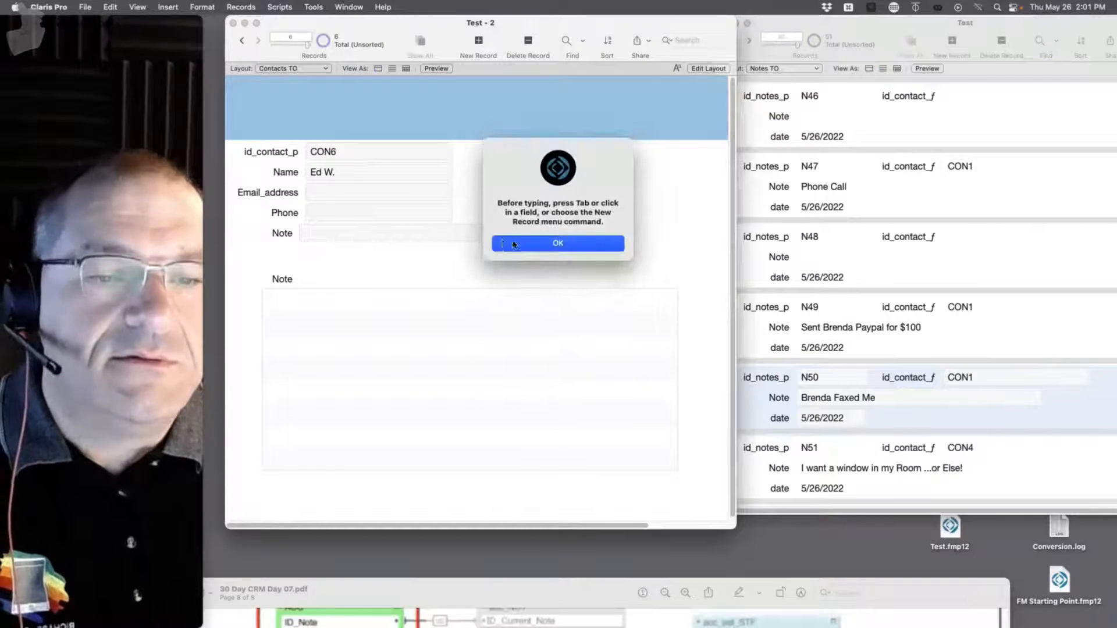
pyautogui.click(514, 245)
pyautogui.click(363, 173)
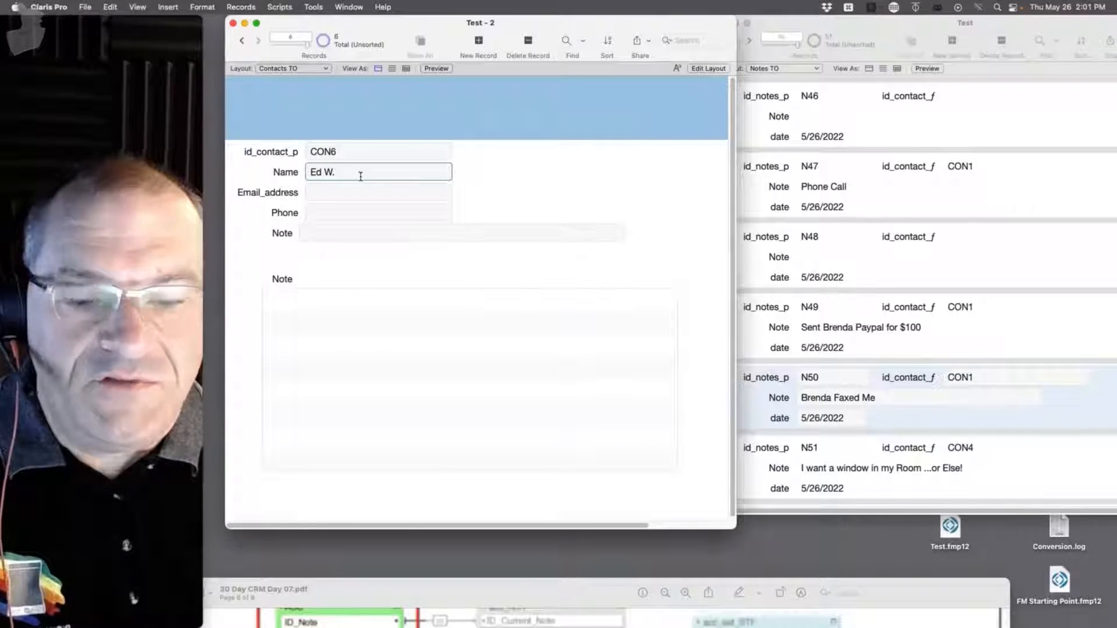
pyautogui.press('Tab')
pyautogui.press('Tab')
pyautogui.press('Tab')
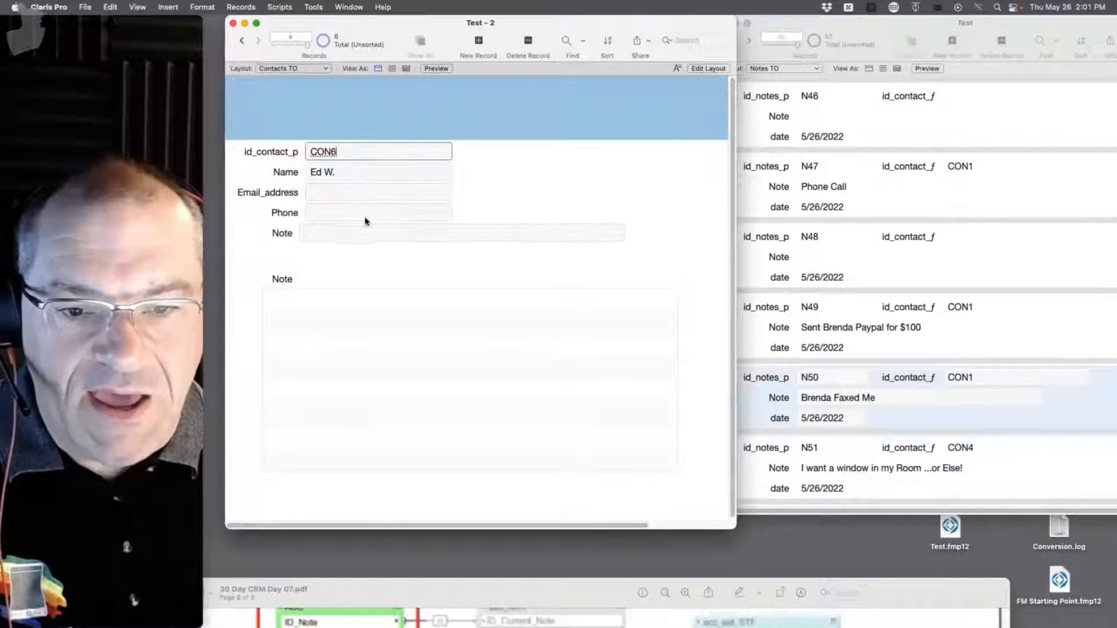
pyautogui.click(357, 235)
pyautogui.press('t')
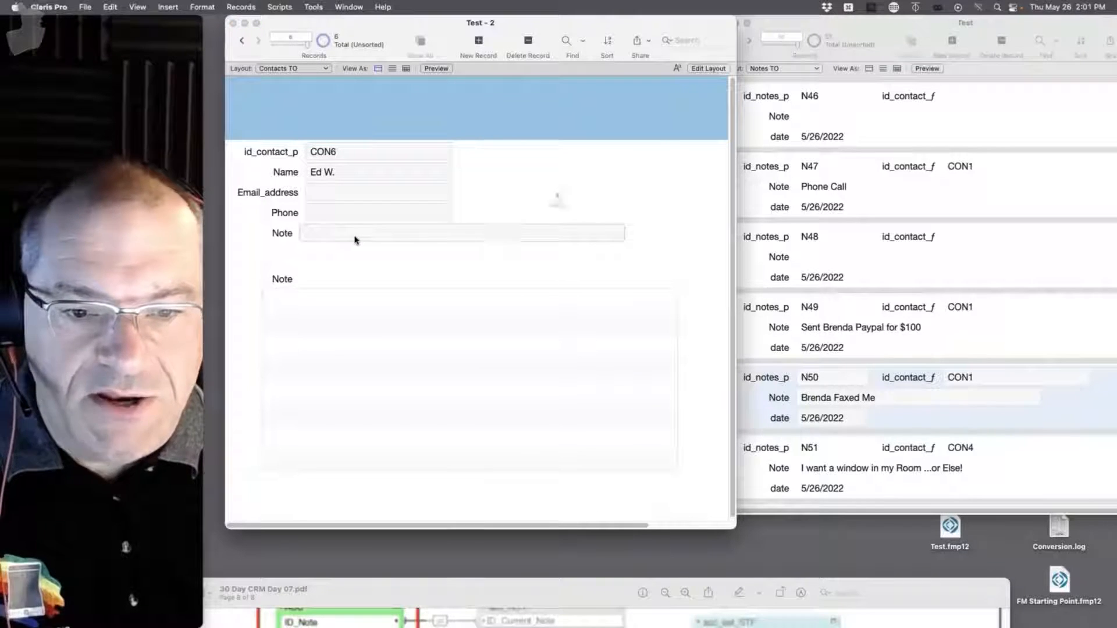
pyautogui.click(515, 245)
pyautogui.press('t')
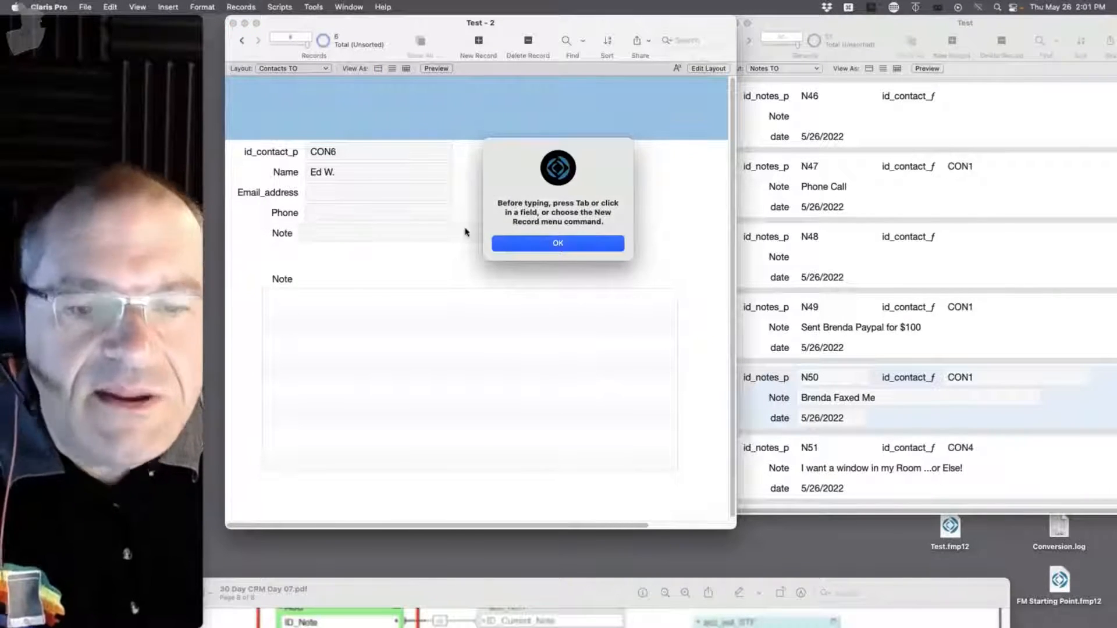
pyautogui.press('Return')
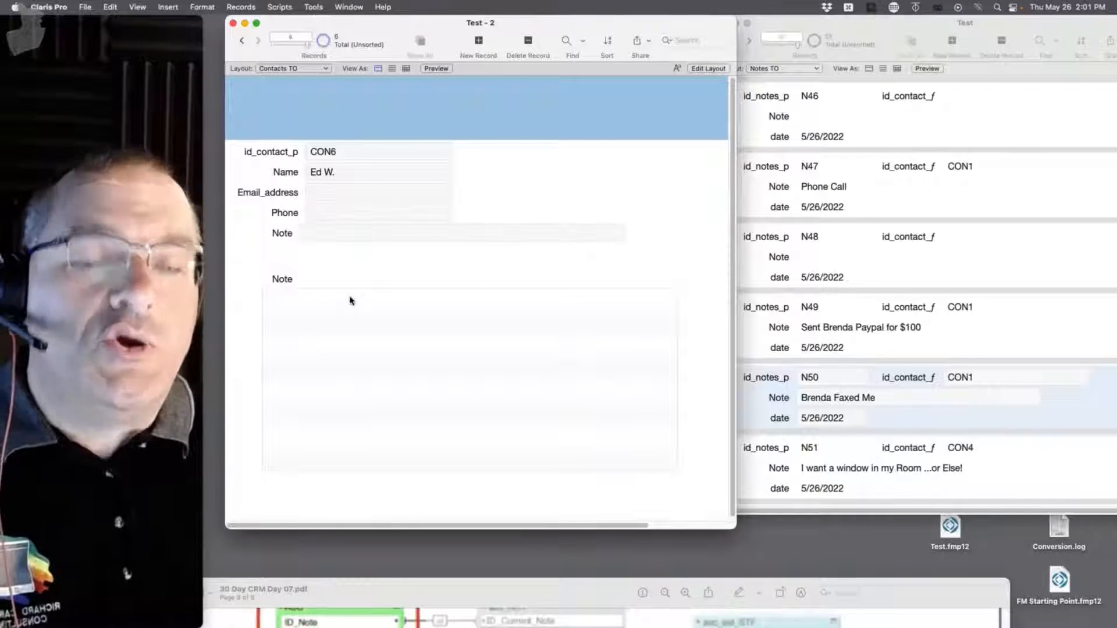
# Allow creation of Notes TO records via the relationship between Contacts TO and Notes TO, and accept the database changes.
pyautogui.press('super+shift+d')
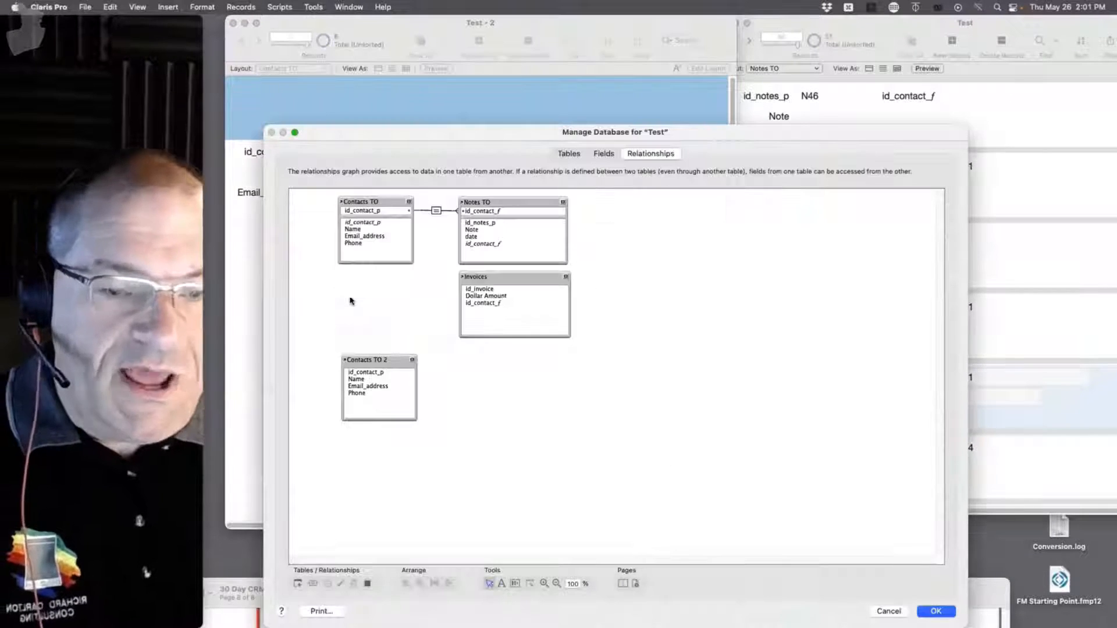
pyautogui.doubleClick(437, 213)
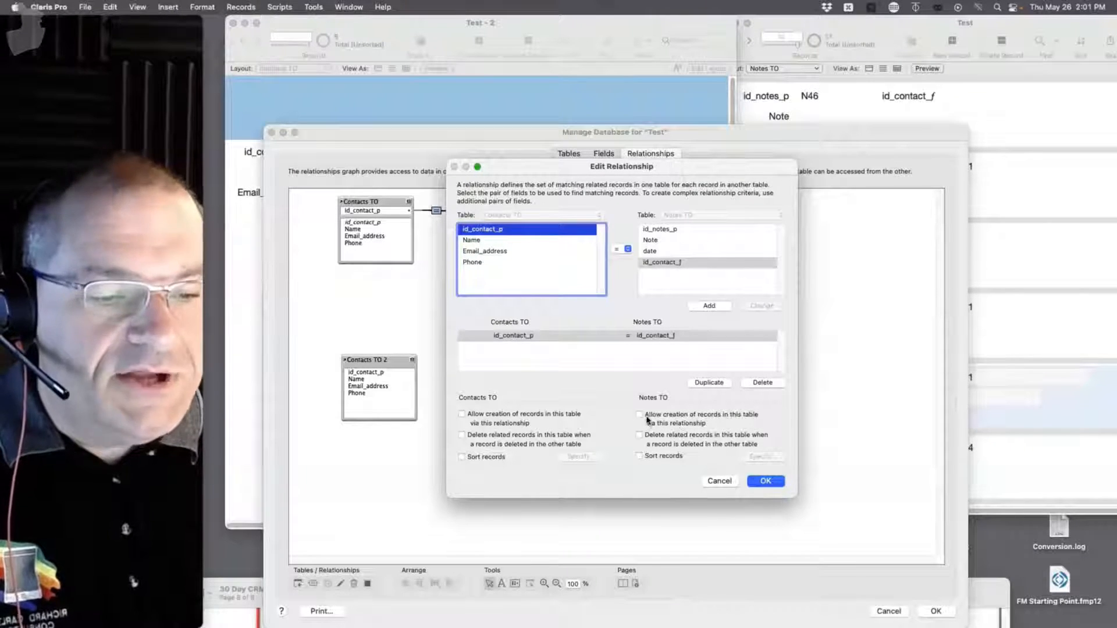
pyautogui.click(640, 414)
pyautogui.click(766, 480)
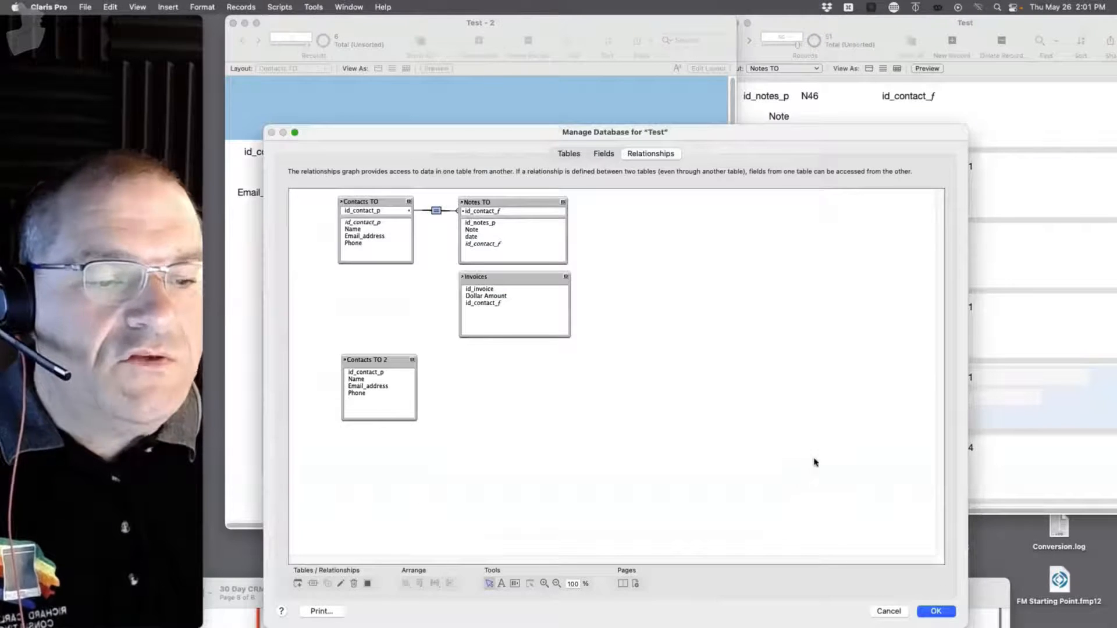
pyautogui.click(935, 610)
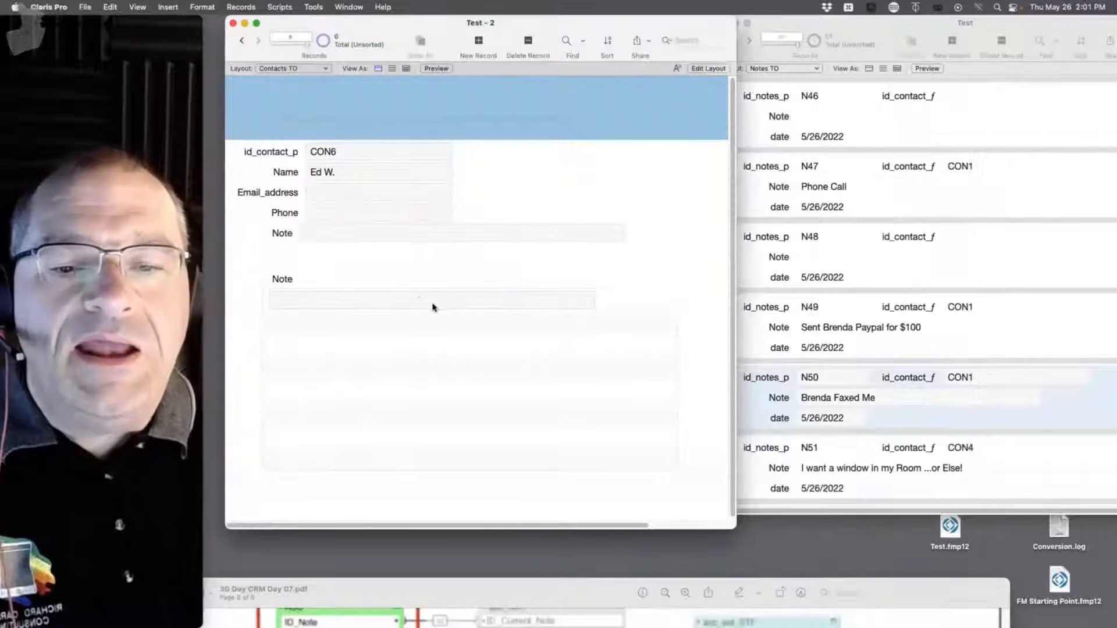
# Add the note "New Car ... Quote" in the first portal row of the CON6 contact and commit it.
pyautogui.click(330, 302)
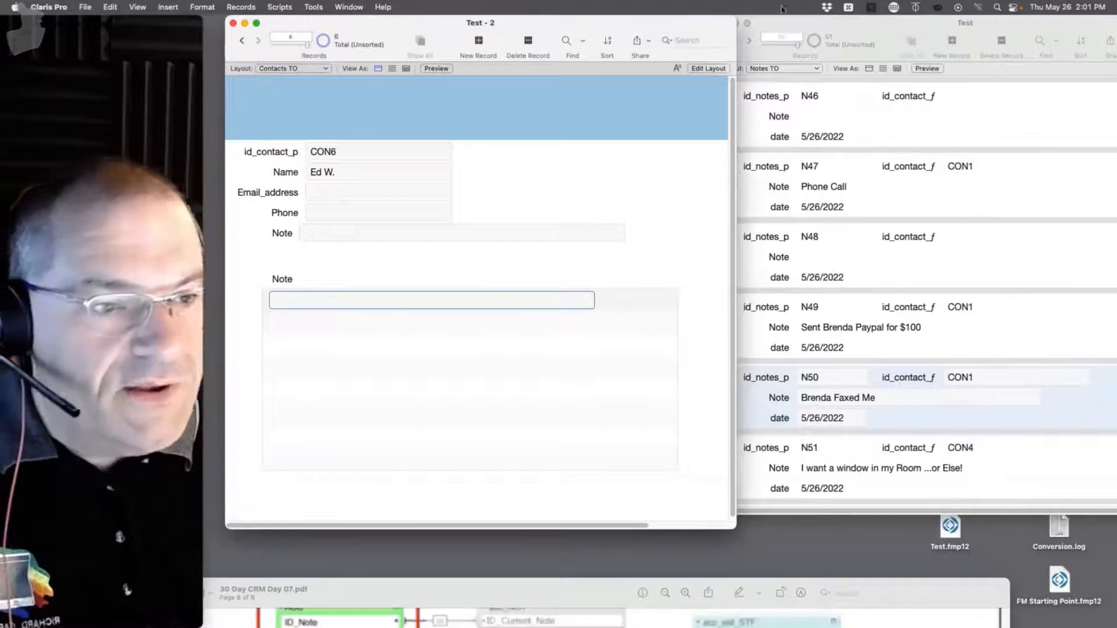
pyautogui.click(796, 48)
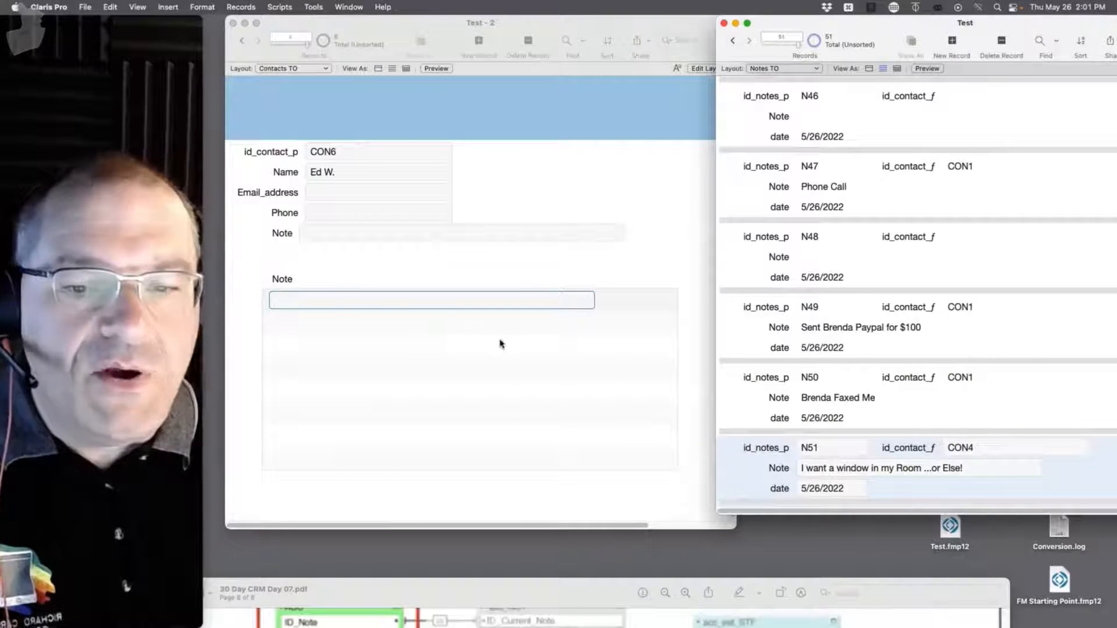
pyautogui.click(315, 298)
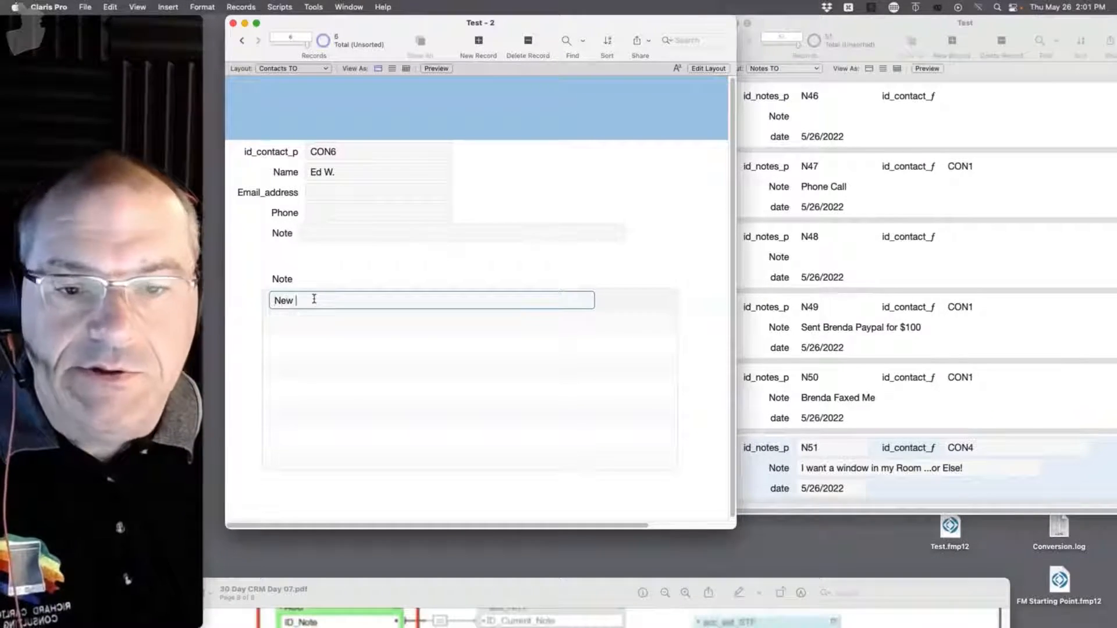
pyautogui.write('Car')
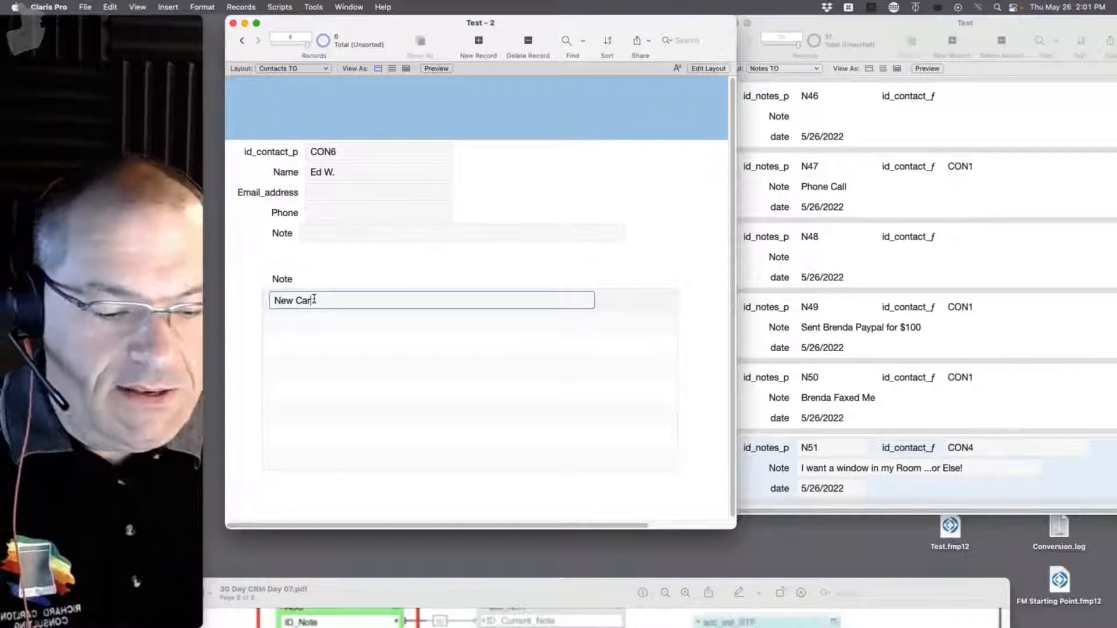
pyautogui.write(' - Quote')
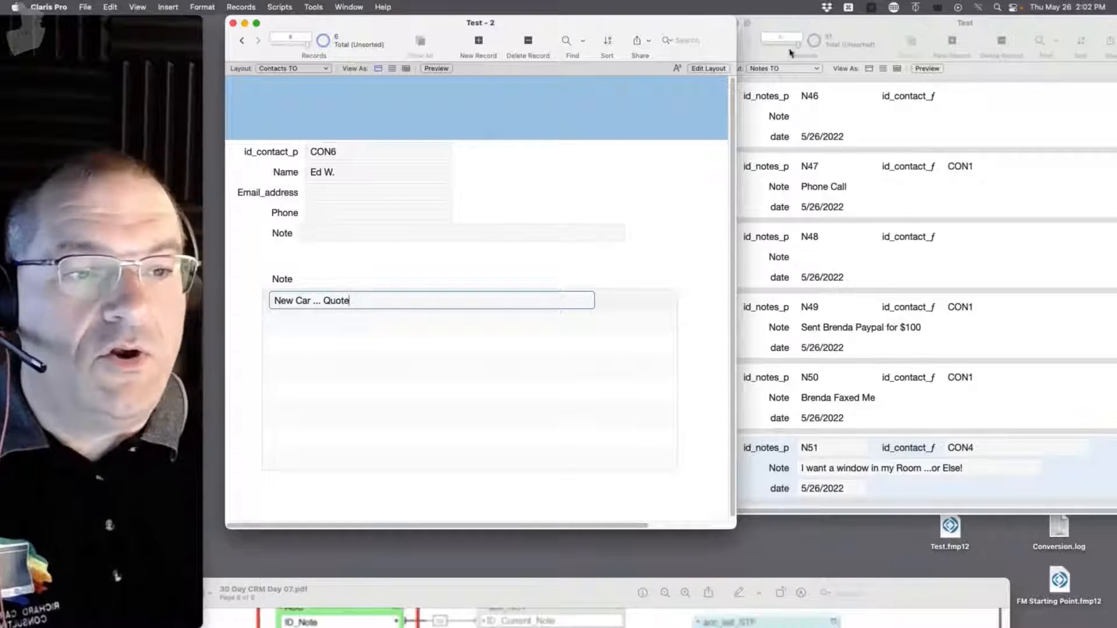
pyautogui.click(685, 257)
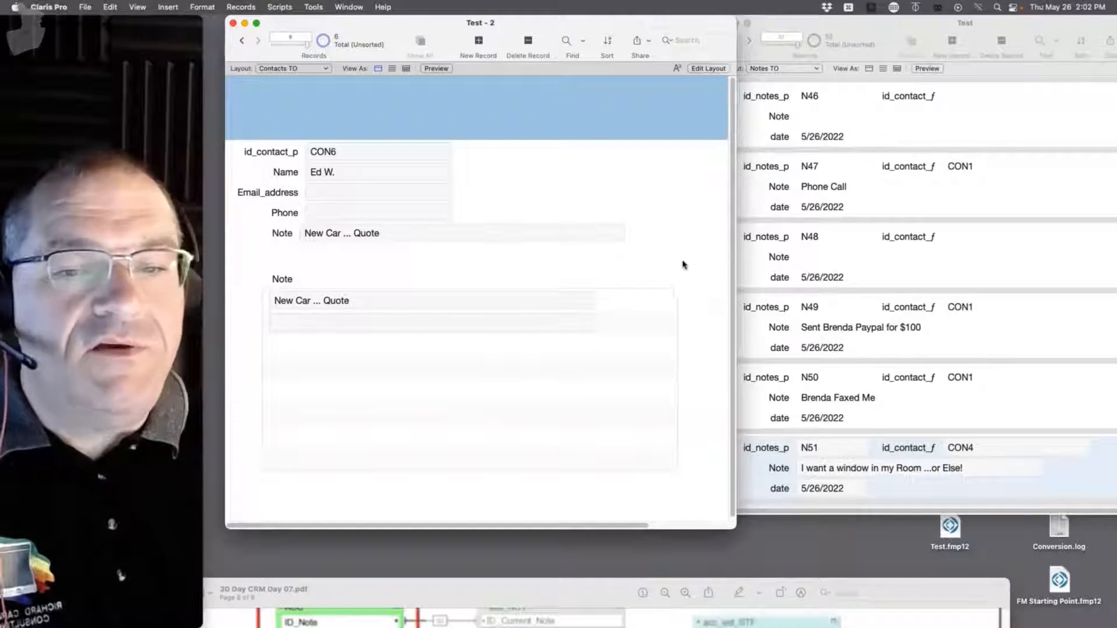
pyautogui.scroll(-1, 863, 448)
pyautogui.scroll(-1, 864, 447)
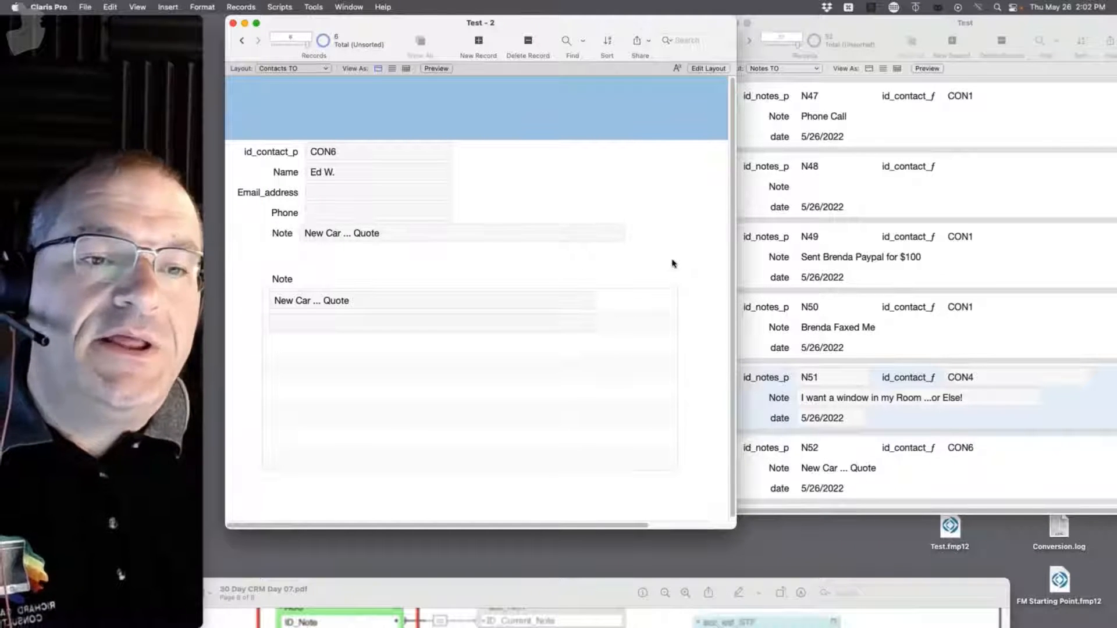
# Open the relationships graph and enlarge the link between Contacts TO and Notes TO to 225% to examine it.
pyautogui.press('super+shift+d')
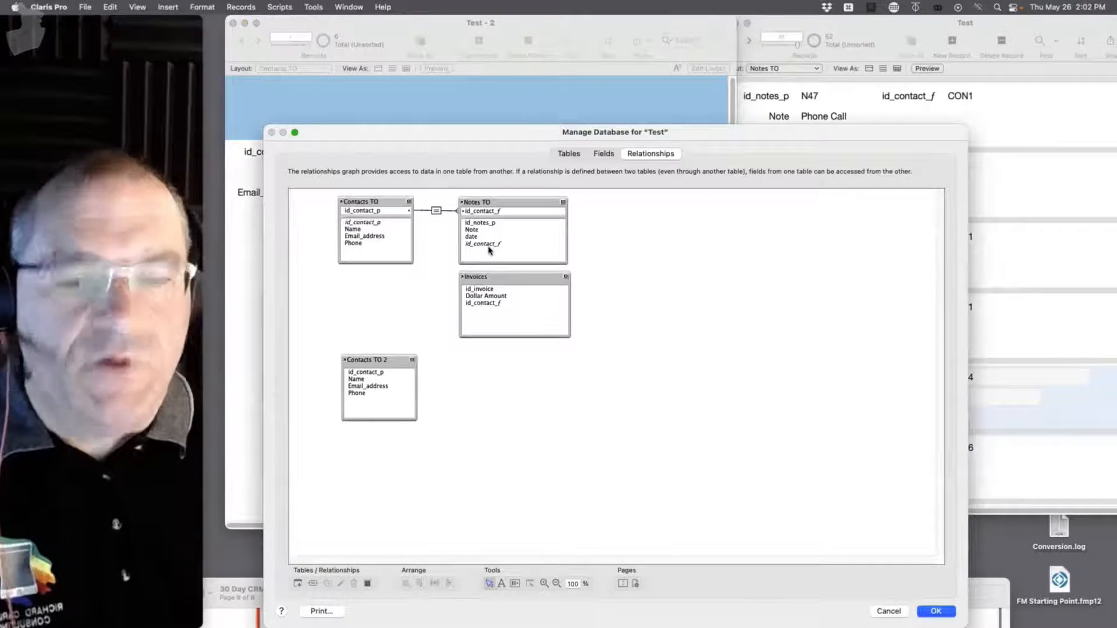
pyautogui.click(544, 583)
pyautogui.click(401, 217)
pyautogui.click(428, 222)
pyautogui.click(428, 222)
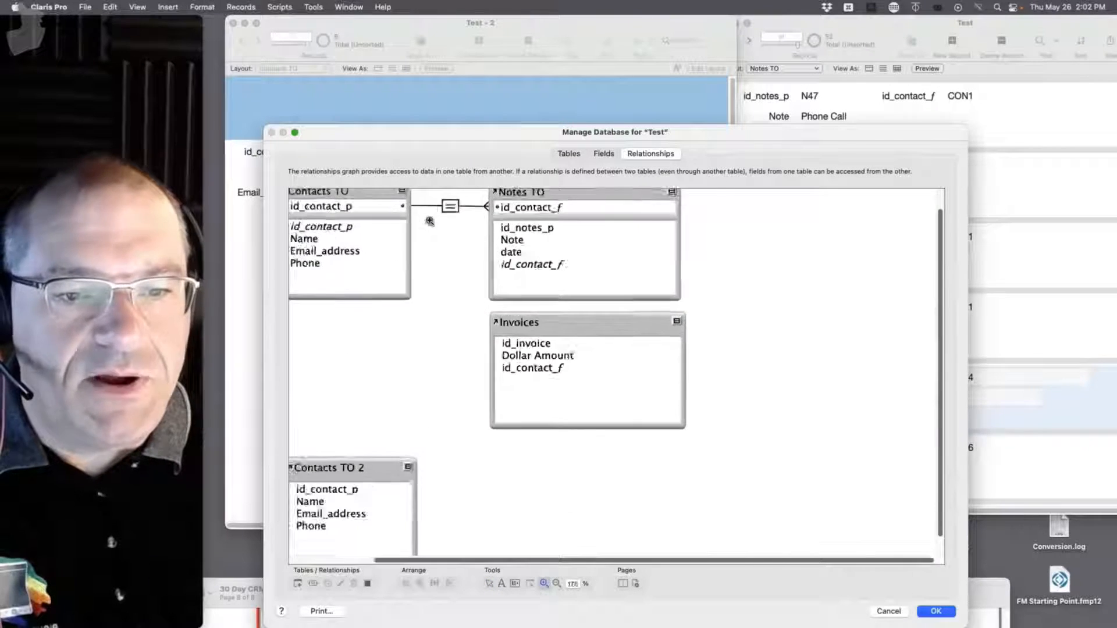
pyautogui.click(429, 259)
pyautogui.click(429, 259)
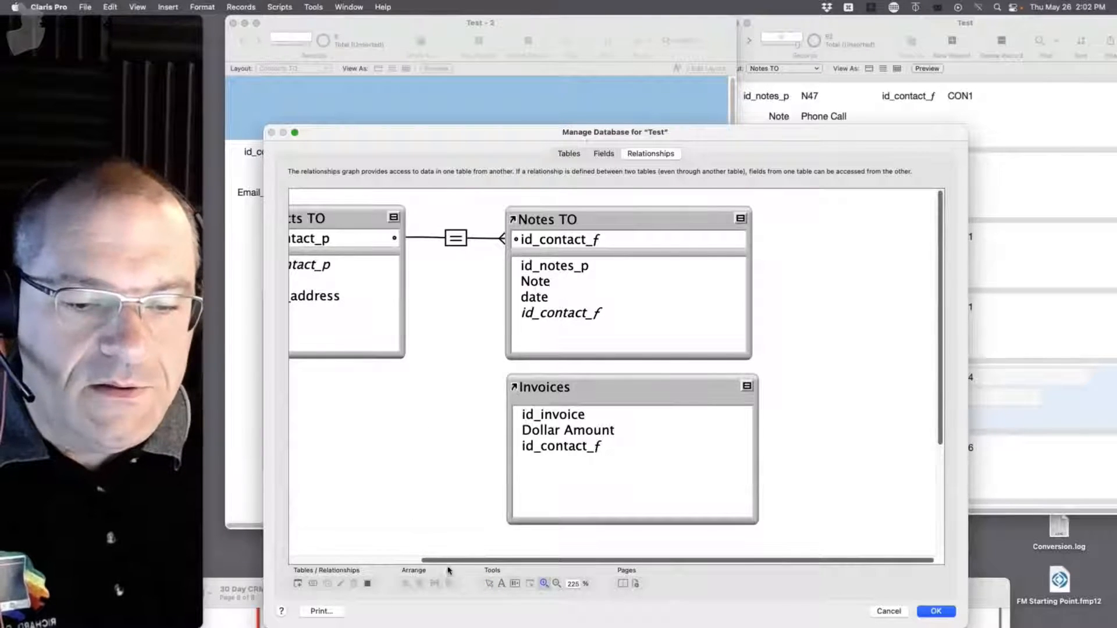
# Examine the link between Contacts TO and Notes TO, and reduce the relationships graph to 150% for an overview of all table occurrences.
pyautogui.moveTo(447, 561); pyautogui.dragTo(389, 545)
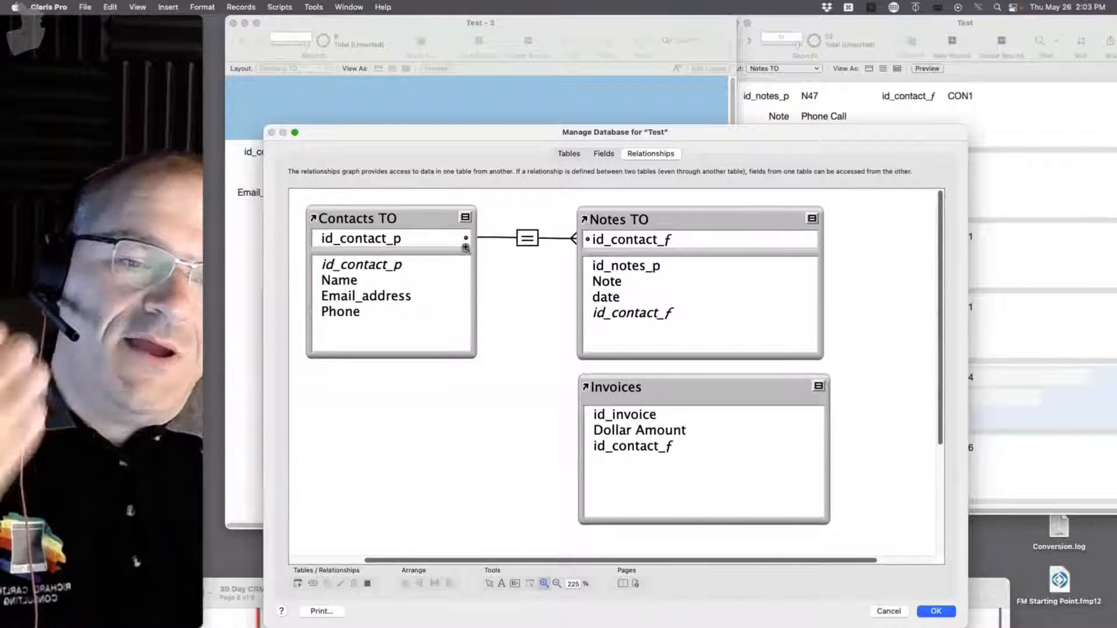
pyautogui.click(586, 255)
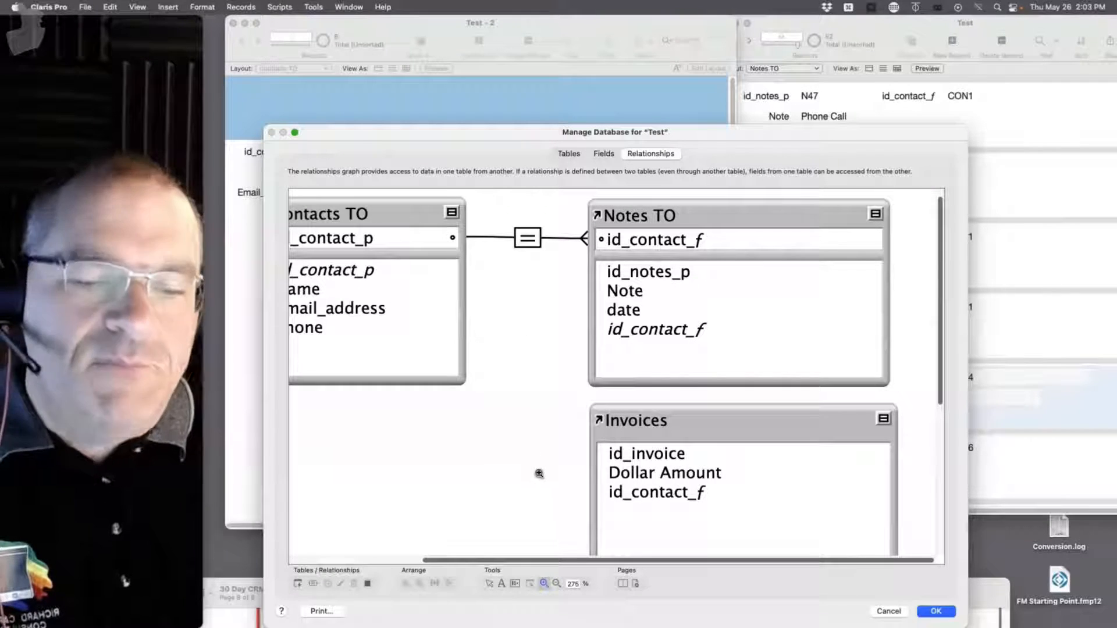
pyautogui.click(557, 584)
pyautogui.click(531, 444)
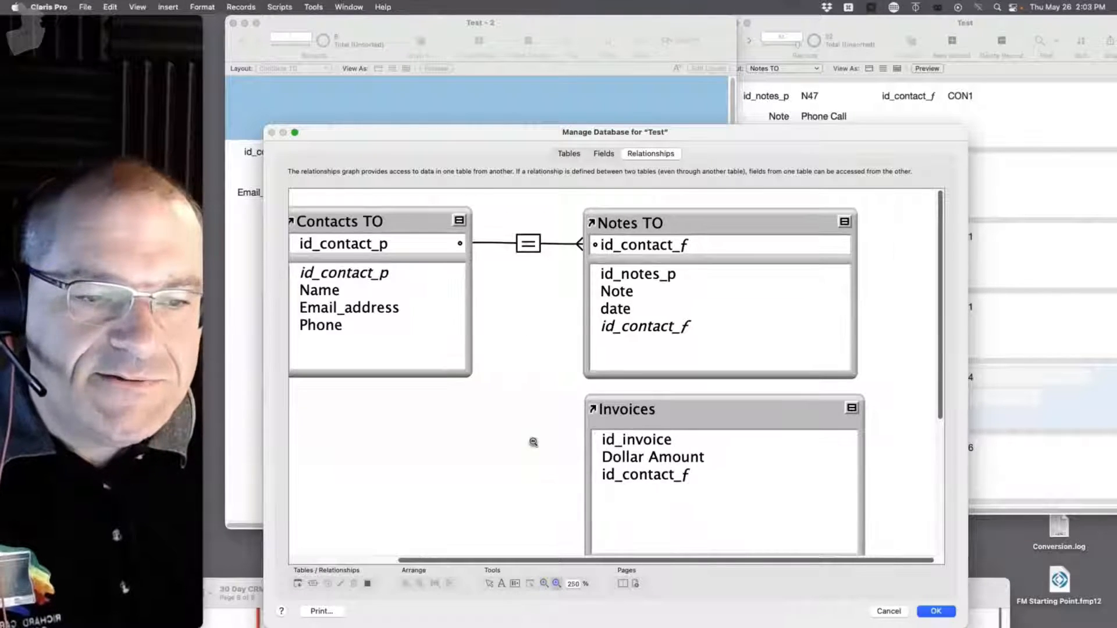
pyautogui.click(533, 441)
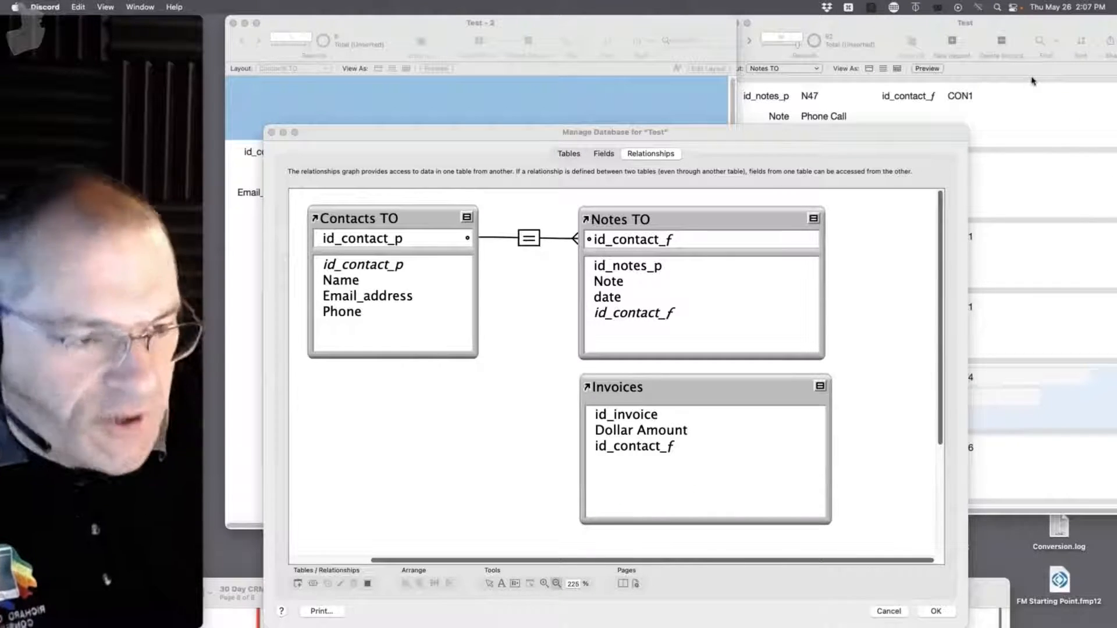
pyautogui.moveTo(439, 137); pyautogui.dragTo(396, 29)
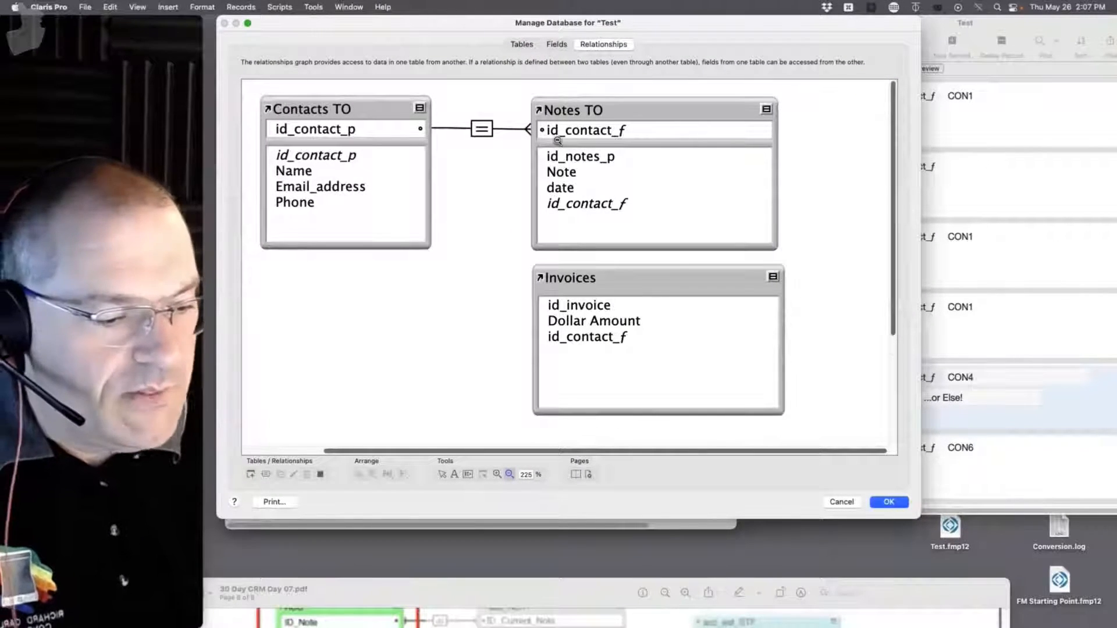
pyautogui.click(475, 277)
pyautogui.click(472, 265)
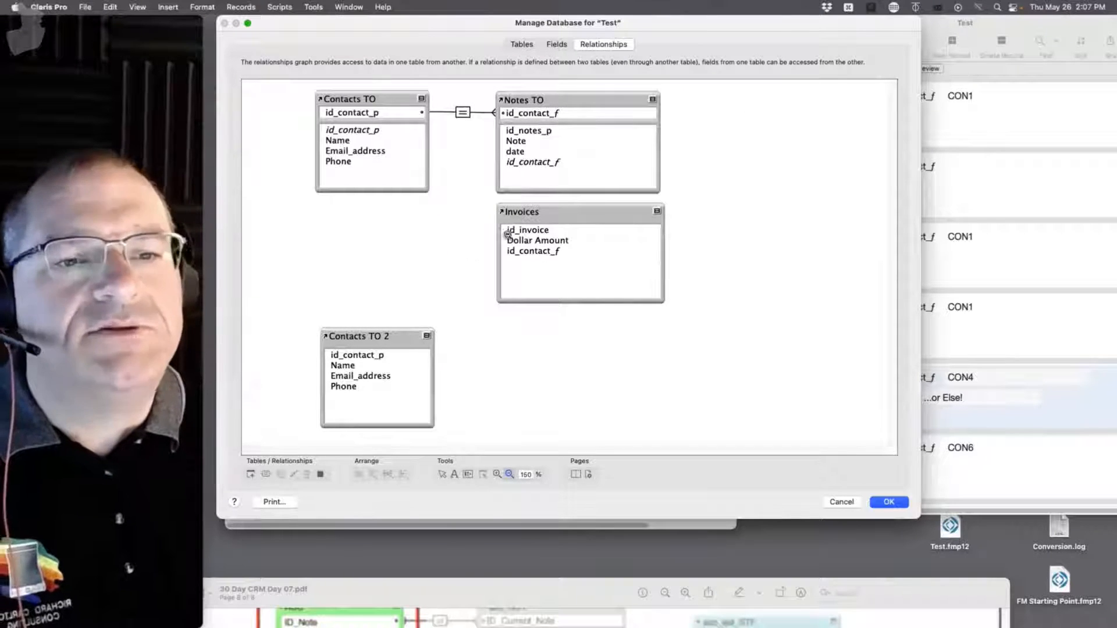
# Review the Invoices entry in the list of defined tables, and return to the relationships graph.
pyautogui.click(522, 44)
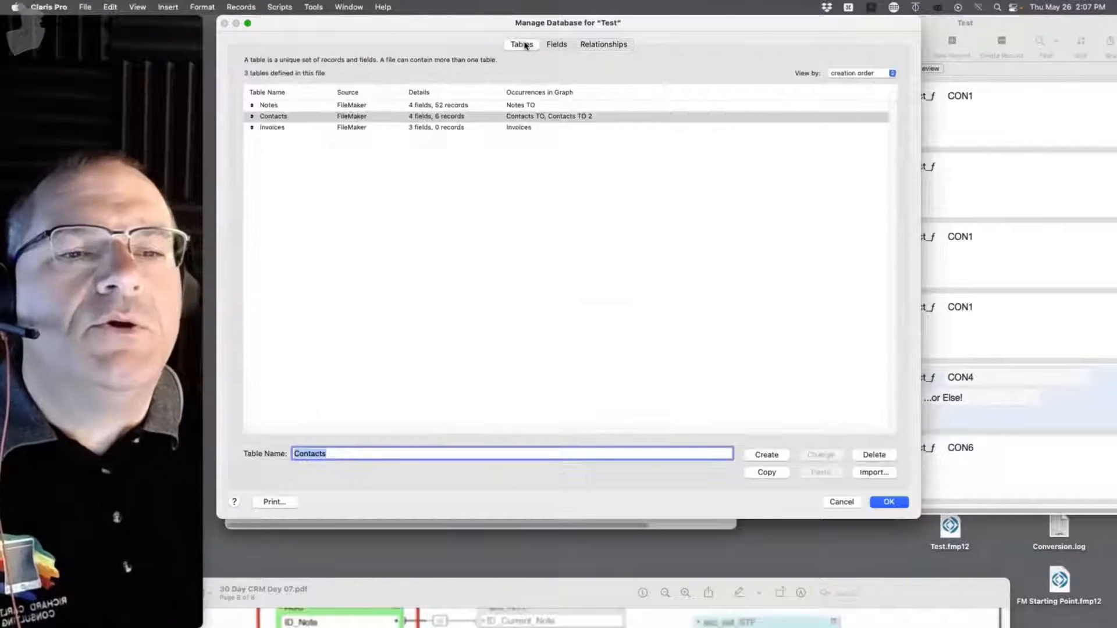
pyautogui.click(279, 129)
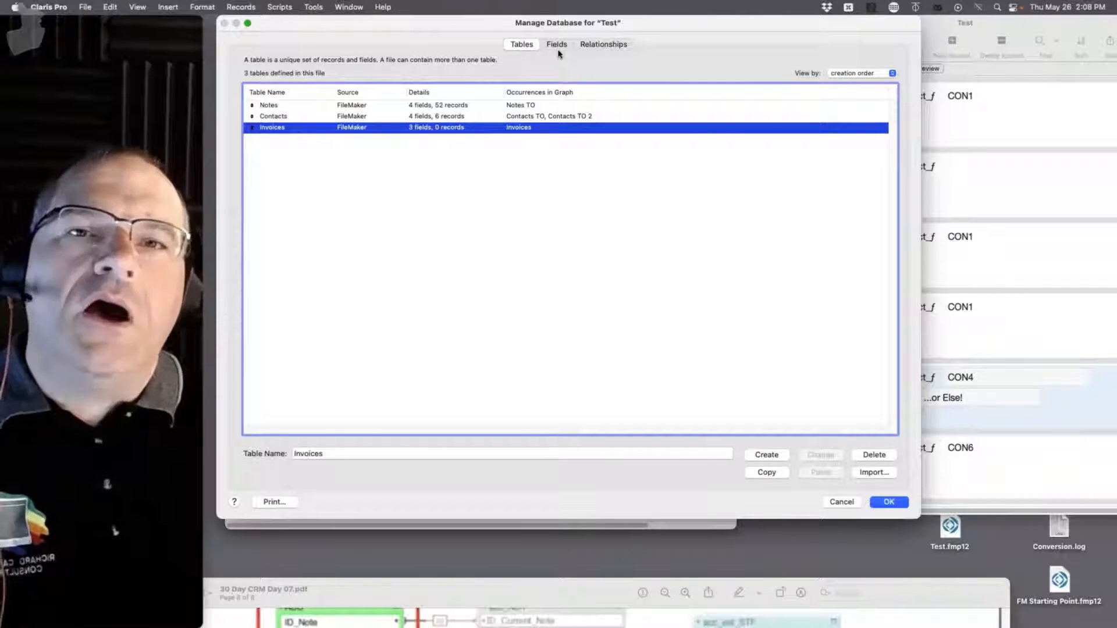
pyautogui.click(591, 43)
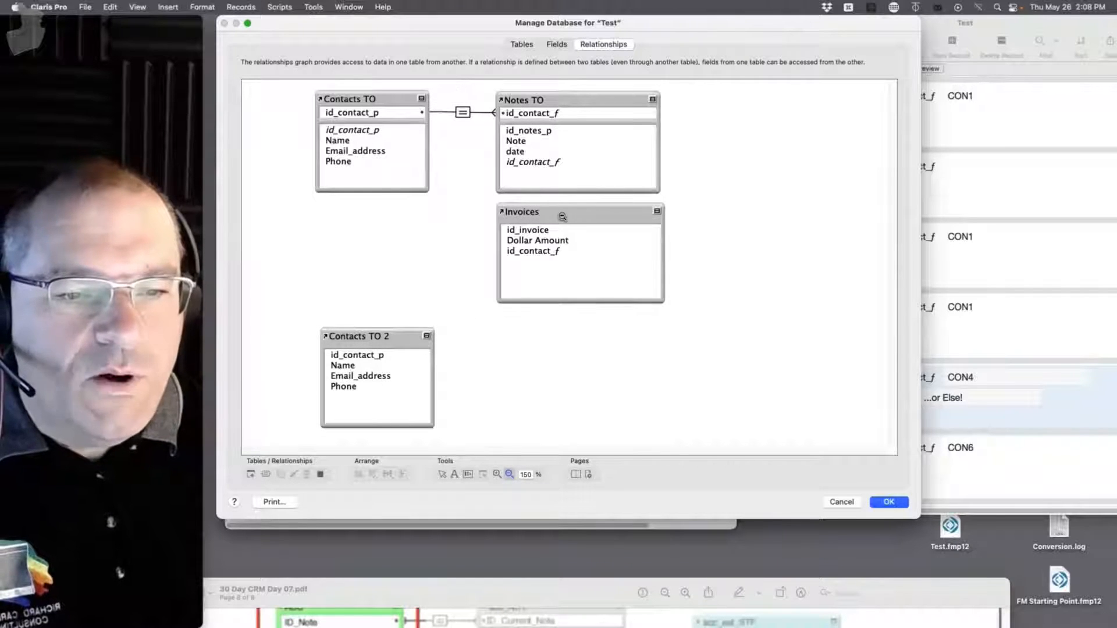
# Remove the unlinked Contacts TO 2 table occurrence from the relationships graph.
pyautogui.click(476, 238)
pyautogui.click(360, 299)
pyautogui.moveTo(521, 213); pyautogui.dragTo(467, 228)
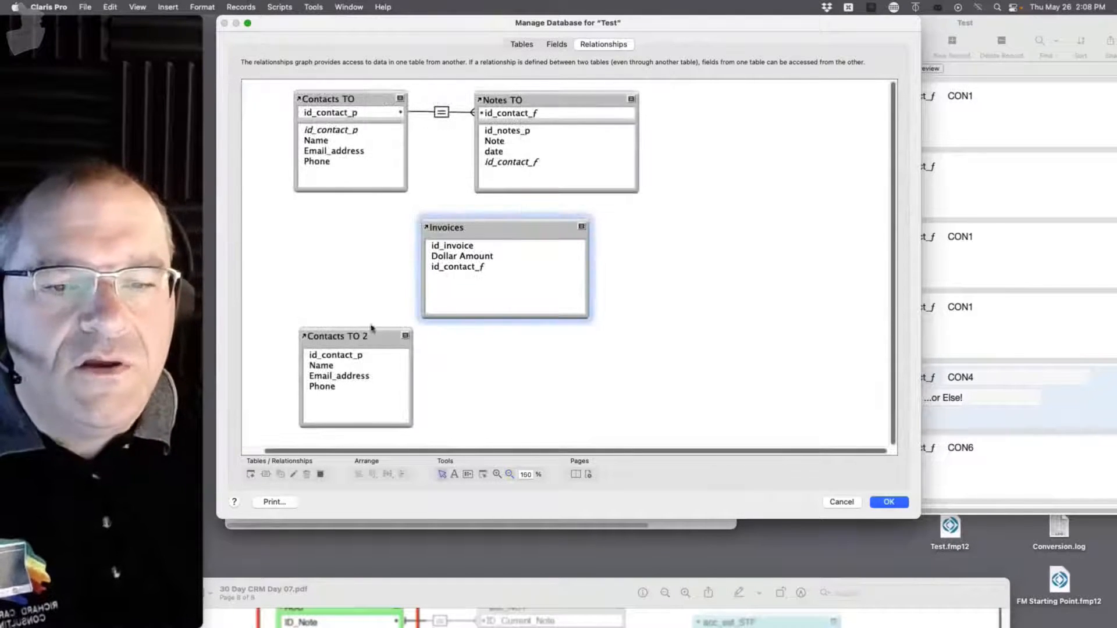
pyautogui.moveTo(365, 336); pyautogui.dragTo(781, 316)
pyautogui.press('Delete')
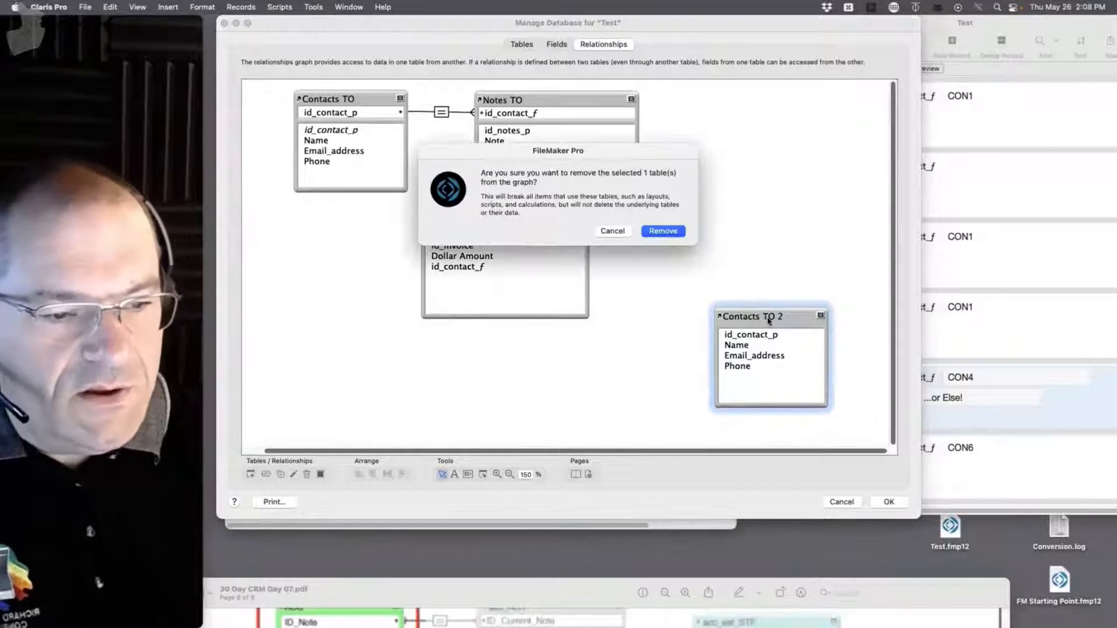
pyautogui.click(663, 229)
# Place the Invoices occurrence below Contacts TO with a clear gap, and narrow its box to about the same width.
pyautogui.moveTo(536, 228); pyautogui.dragTo(406, 237)
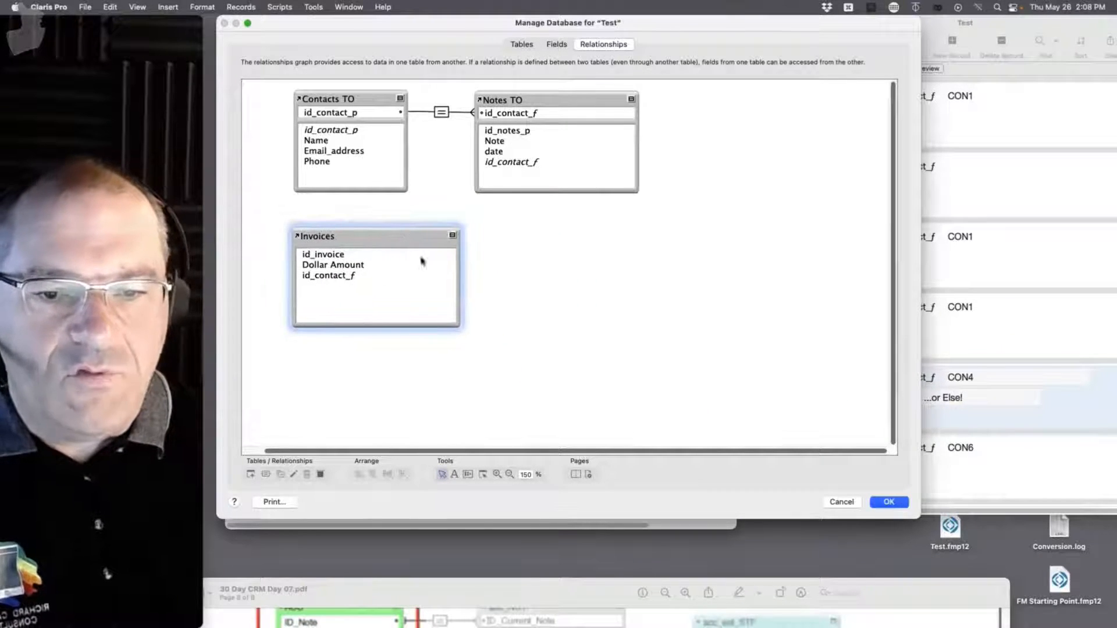
pyautogui.moveTo(458, 295); pyautogui.dragTo(411, 295)
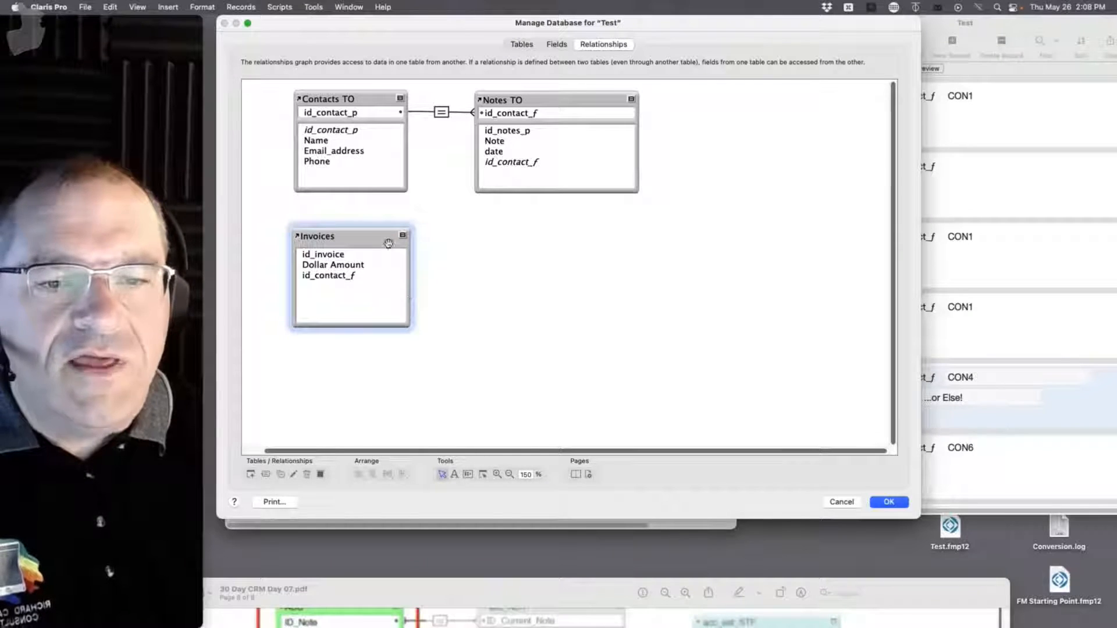
pyautogui.moveTo(387, 240); pyautogui.dragTo(377, 301)
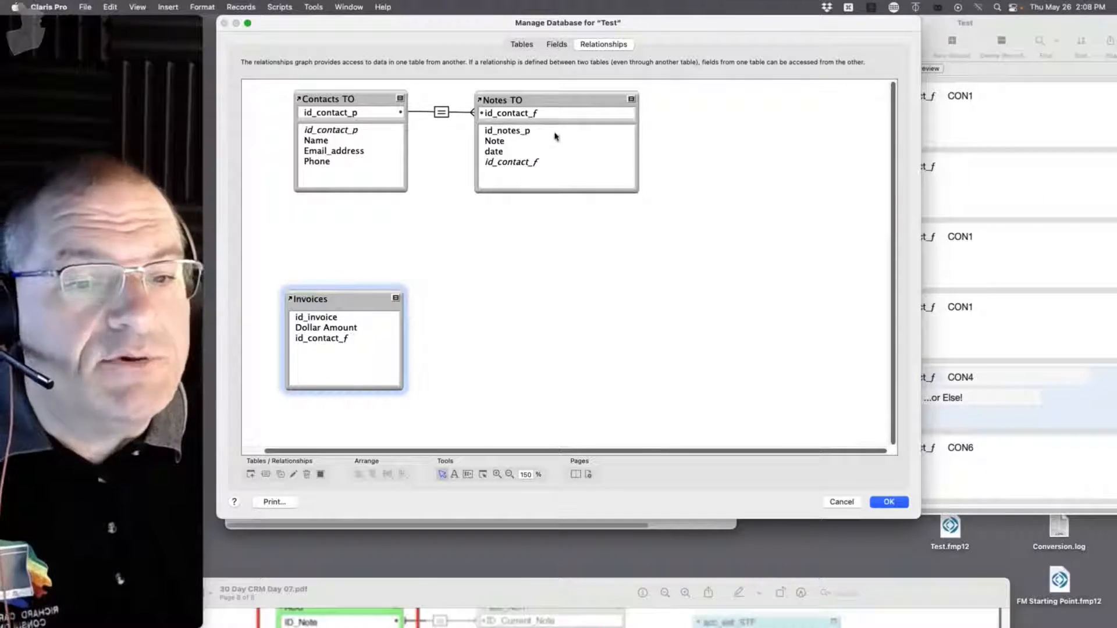
# Add another occurrence of the Notes table to the graph, place it beside Invoices and widen its box.
pyautogui.click(250, 475)
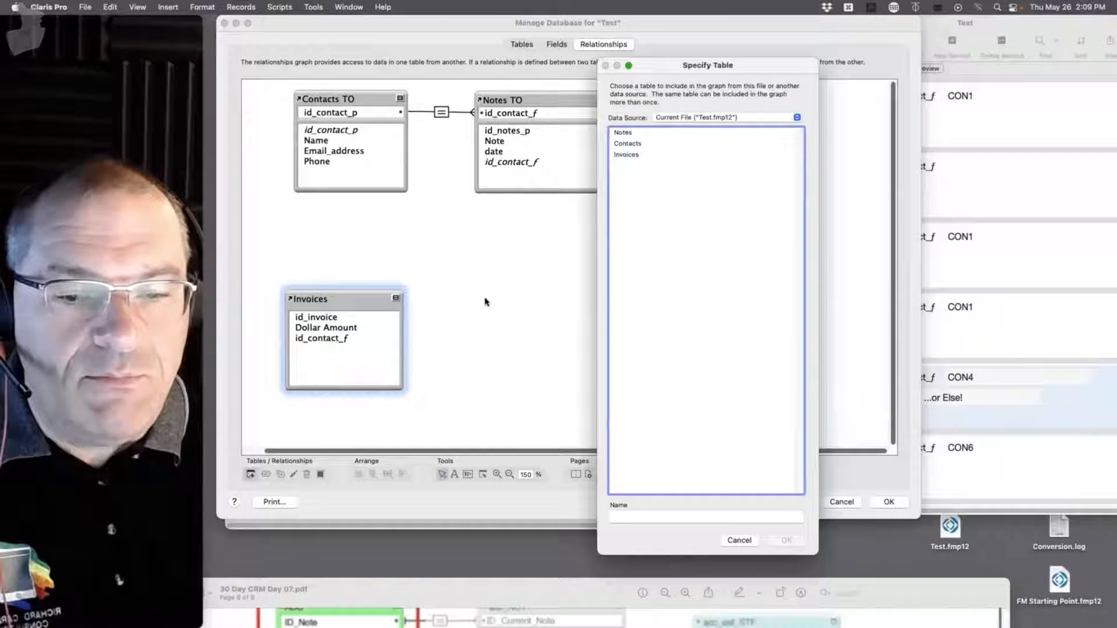
pyautogui.doubleClick(624, 133)
pyautogui.click(553, 143)
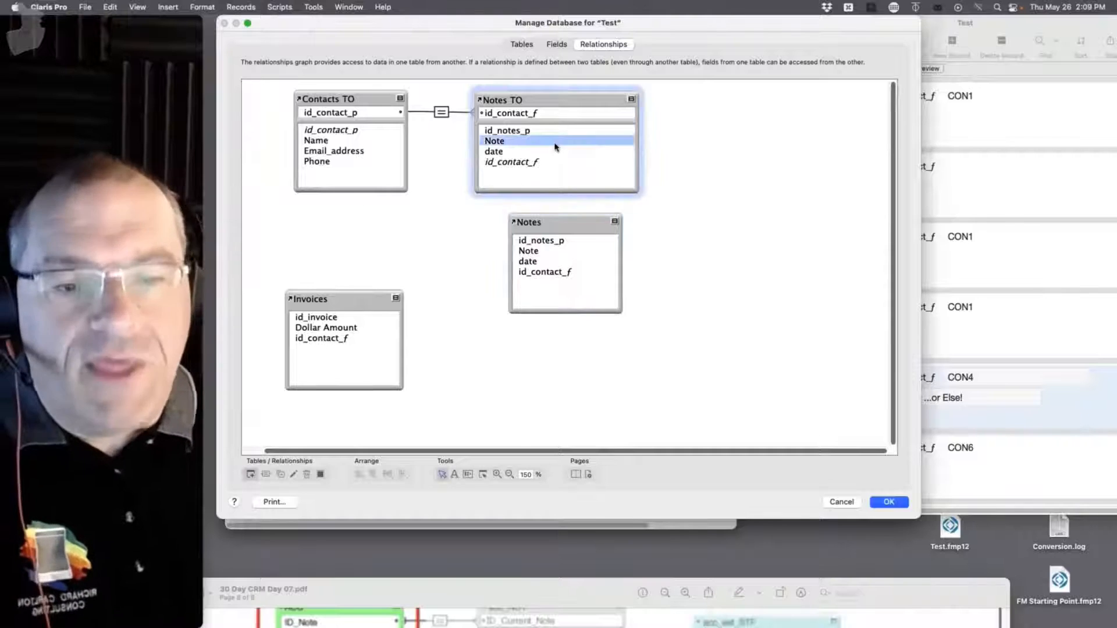
pyautogui.moveTo(570, 227); pyautogui.dragTo(527, 302)
pyautogui.moveTo(581, 345); pyautogui.dragTo(656, 345)
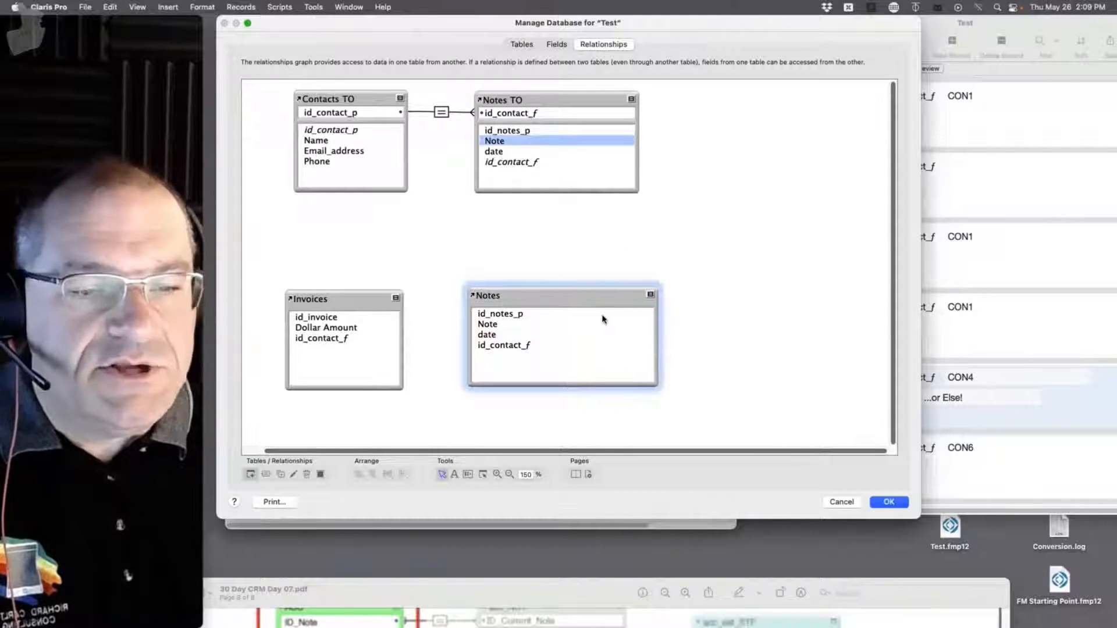
pyautogui.moveTo(597, 296); pyautogui.dragTo(596, 302)
# Rename the Contacts TO table occurrence as T01_Contacts.
pyautogui.click(329, 102)
pyautogui.doubleClick(337, 103)
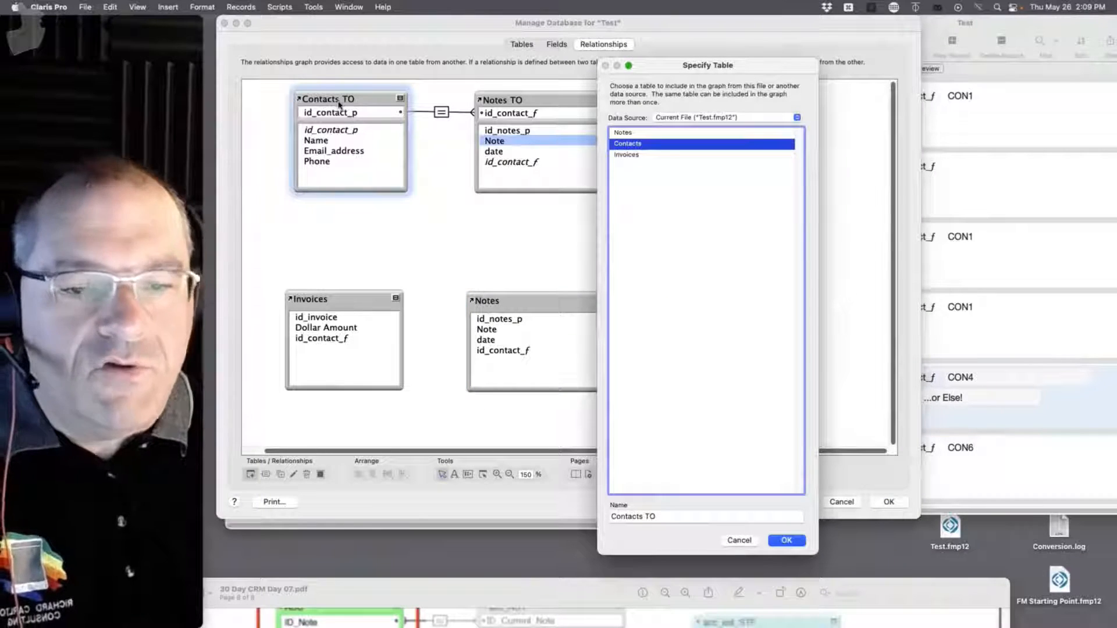
pyautogui.click(612, 516)
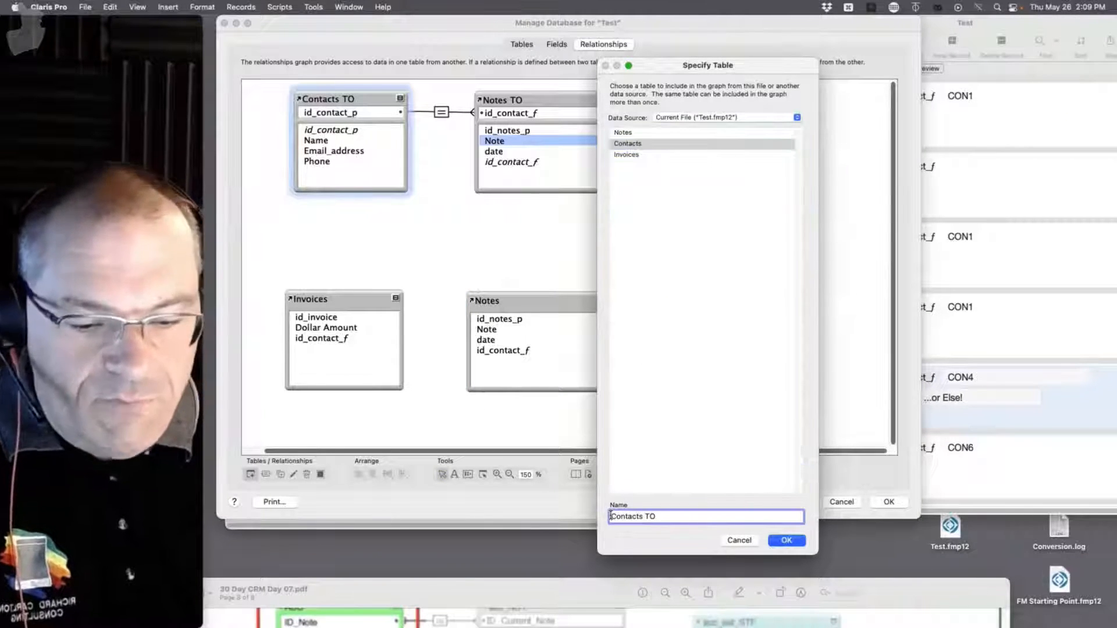
pyautogui.write('T01_')
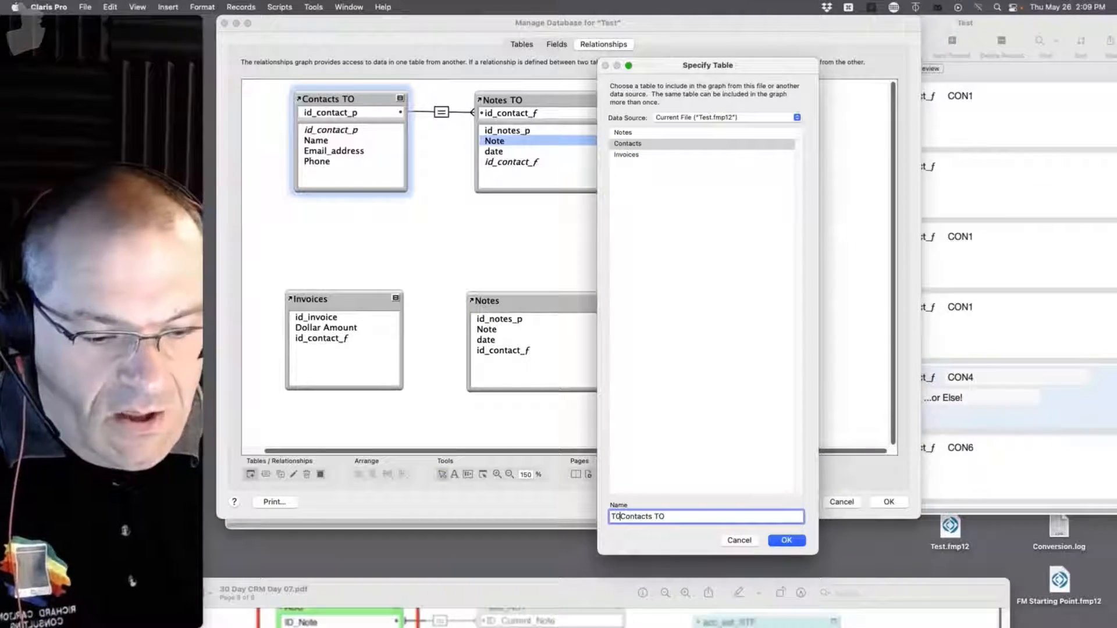
pyautogui.click(708, 515)
pyautogui.press('BackSpace')
pyautogui.press('BackSpace')
pyautogui.press('BackSpace')
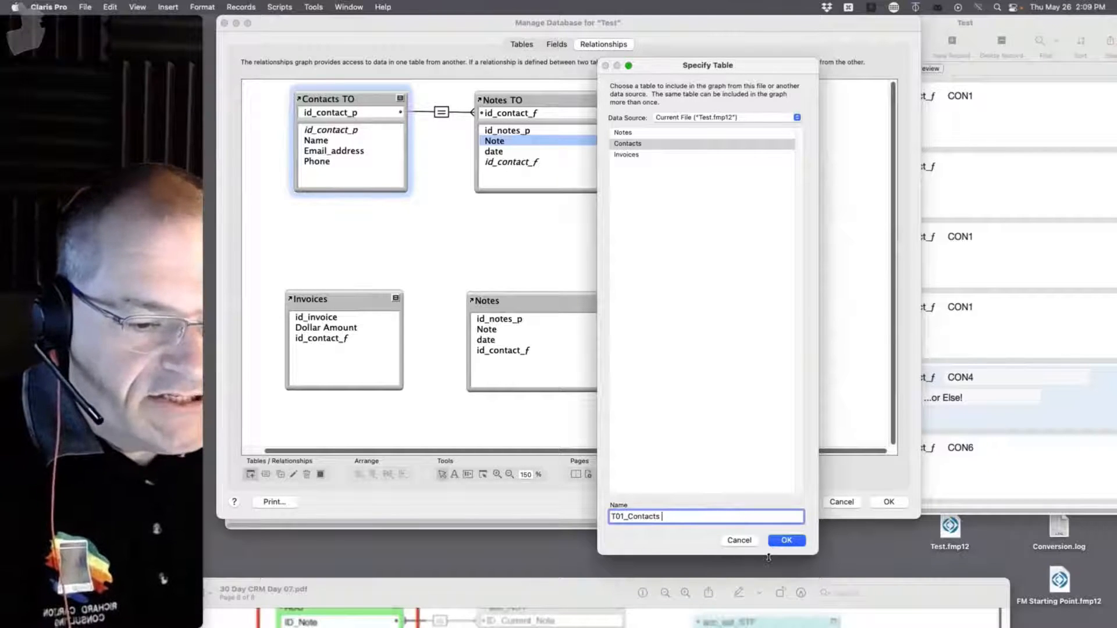
pyautogui.click(787, 541)
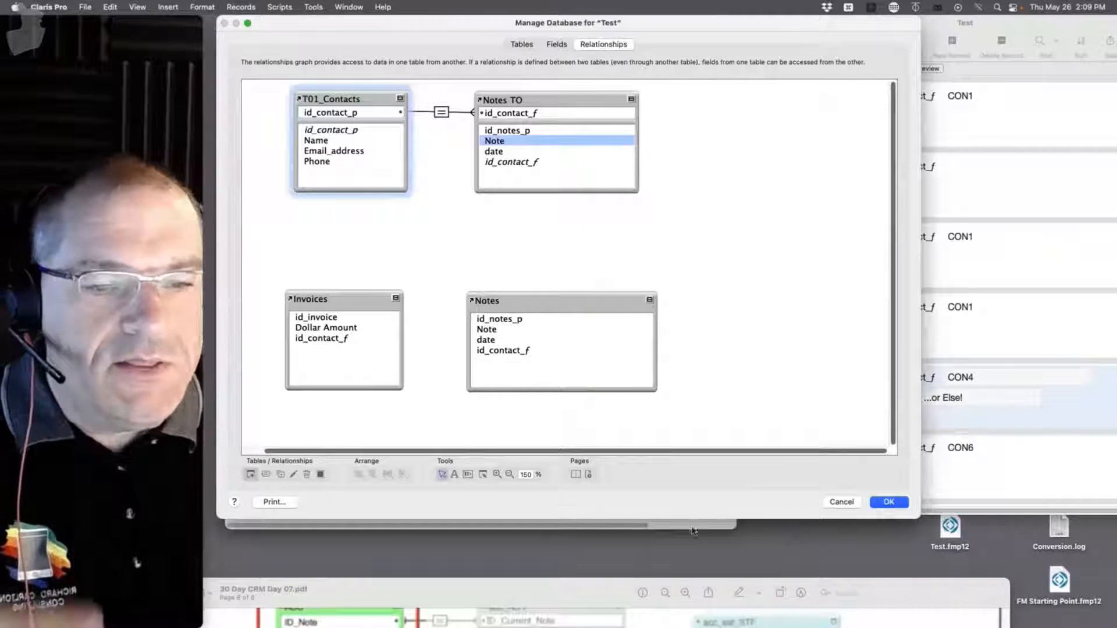
# Rename the Invoices table occurrence as T02_Invoices.
pyautogui.doubleClick(340, 297)
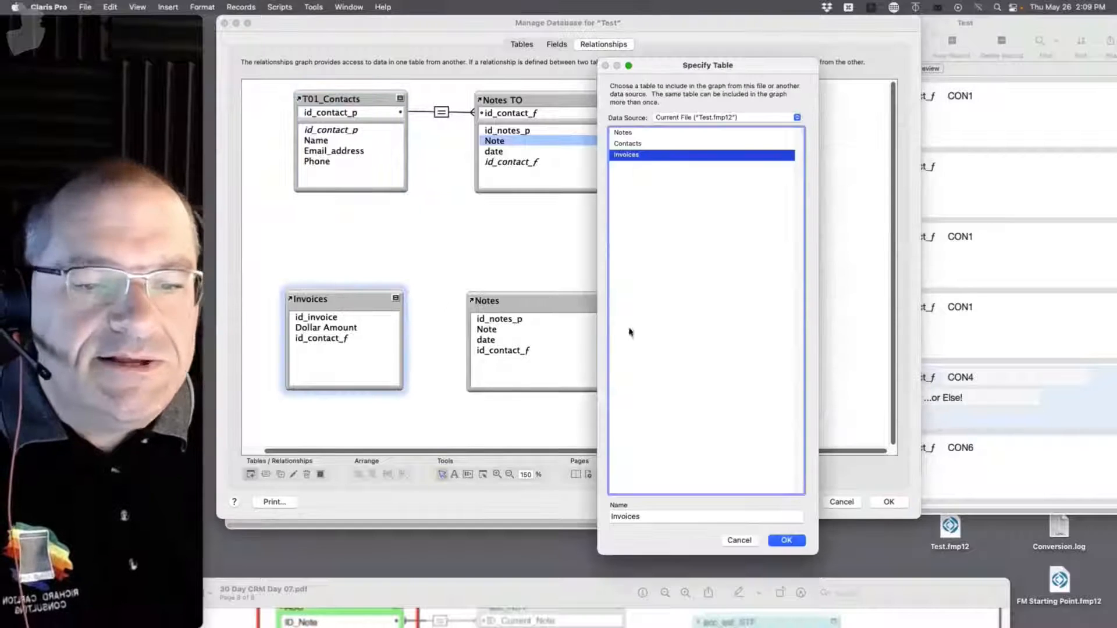
pyautogui.moveTo(649, 516); pyautogui.dragTo(592, 512)
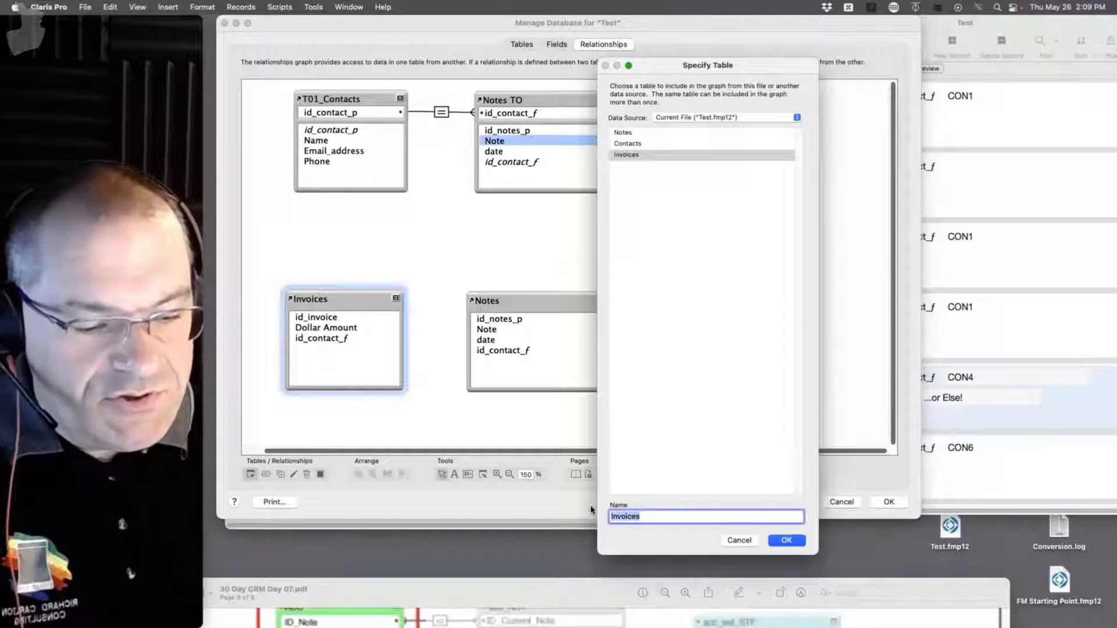
pyautogui.press('Left')
pyautogui.write('T02_')
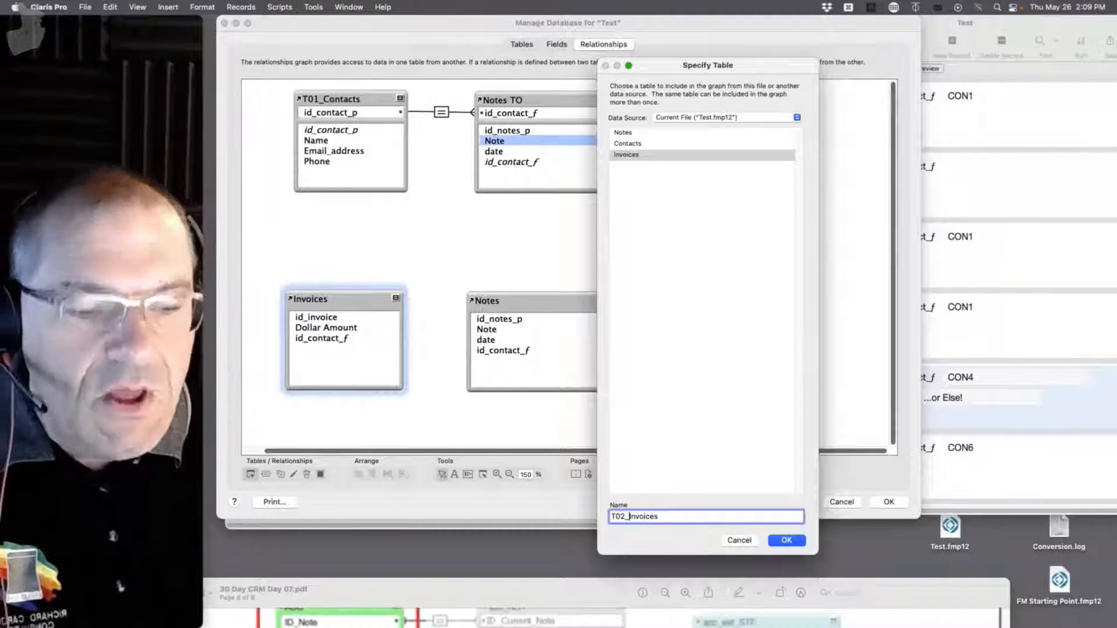
pyautogui.click(776, 540)
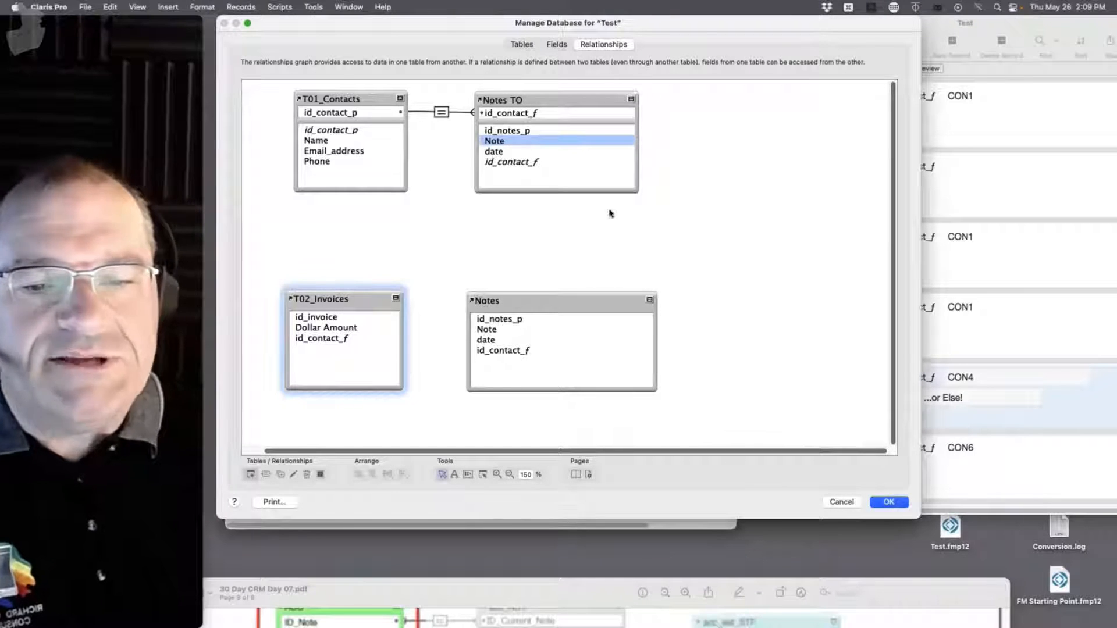
# Rename the Notes TO occurrence linked to T01_Contacts as T01a_Notes.
pyautogui.click(518, 100)
pyautogui.doubleClick(519, 101)
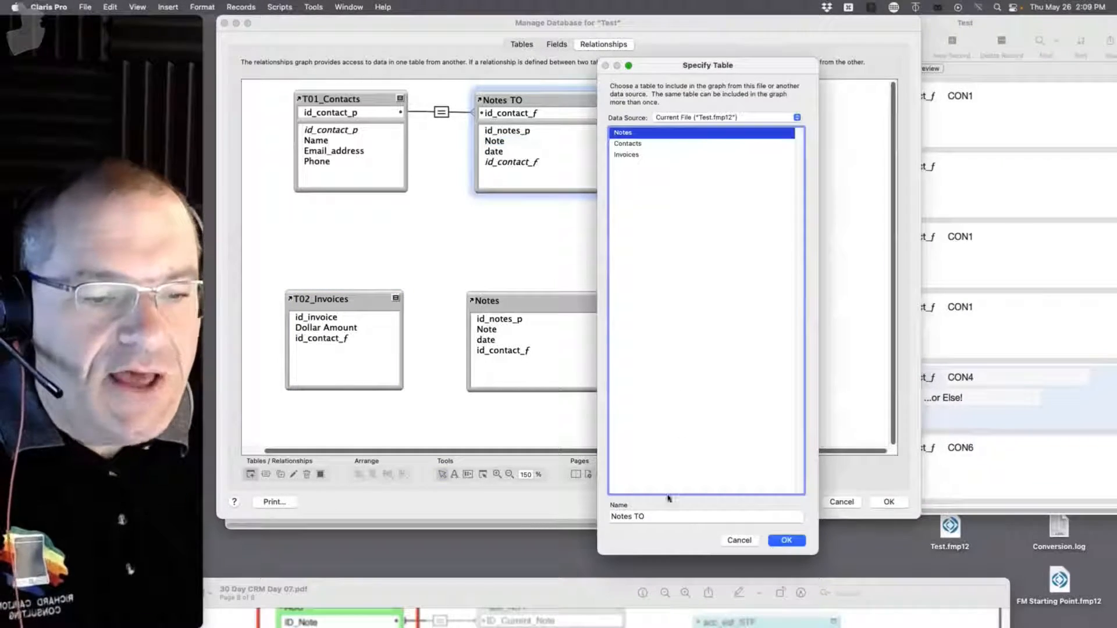
pyautogui.moveTo(647, 516); pyautogui.dragTo(576, 512)
pyautogui.press('Left')
pyautogui.write('T')
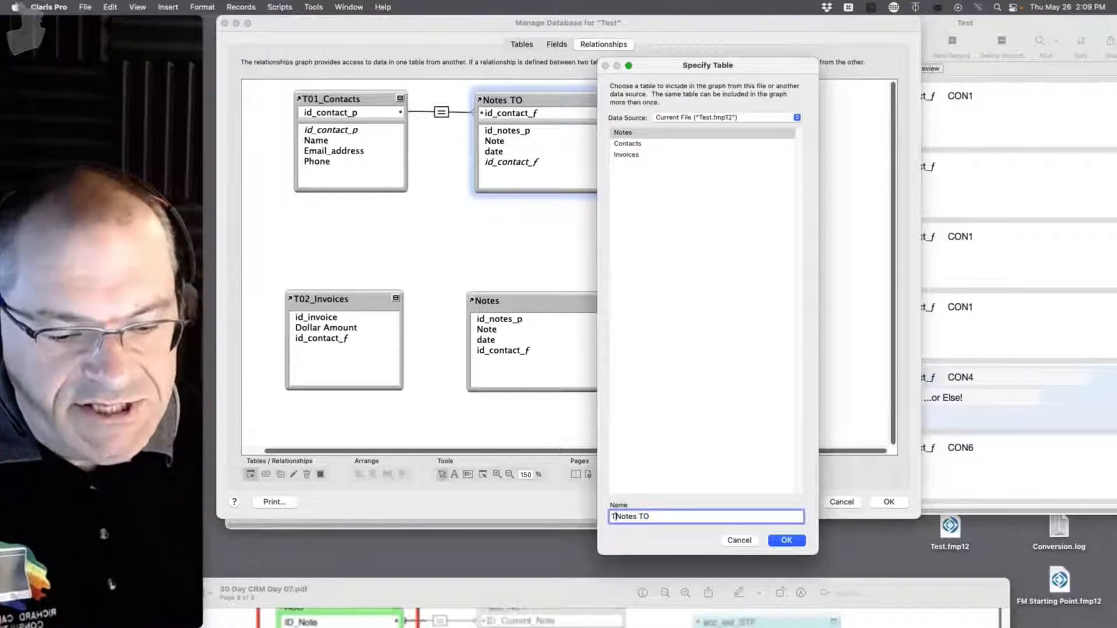
pyautogui.write('01')
pyautogui.write('a_')
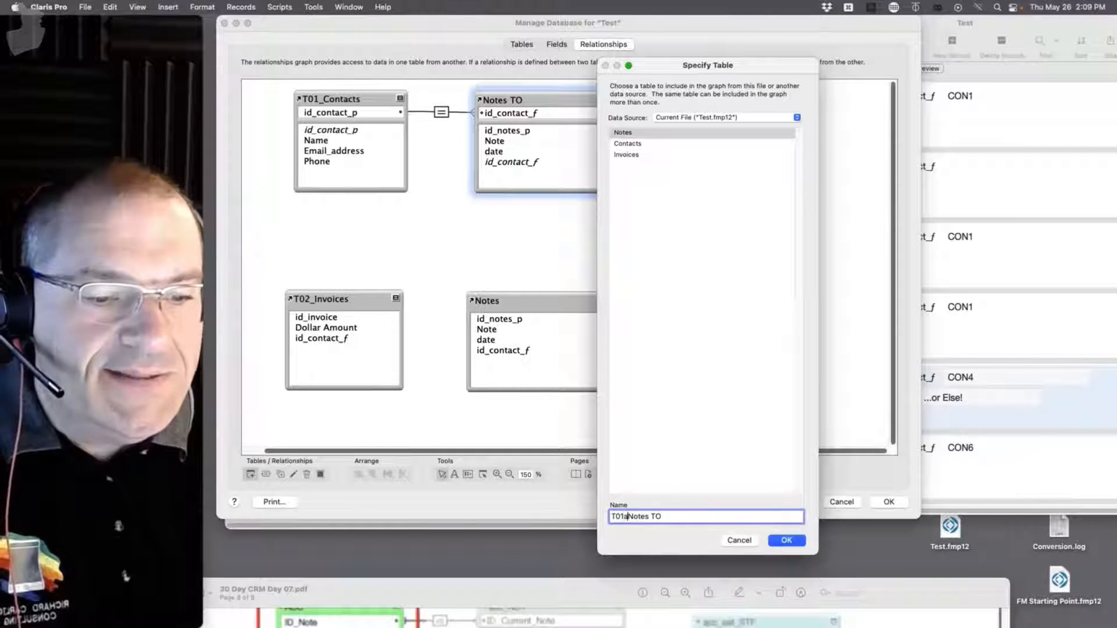
pyautogui.press('BackSpace')
pyautogui.press('BackSpace')
pyautogui.press('BackSpace')
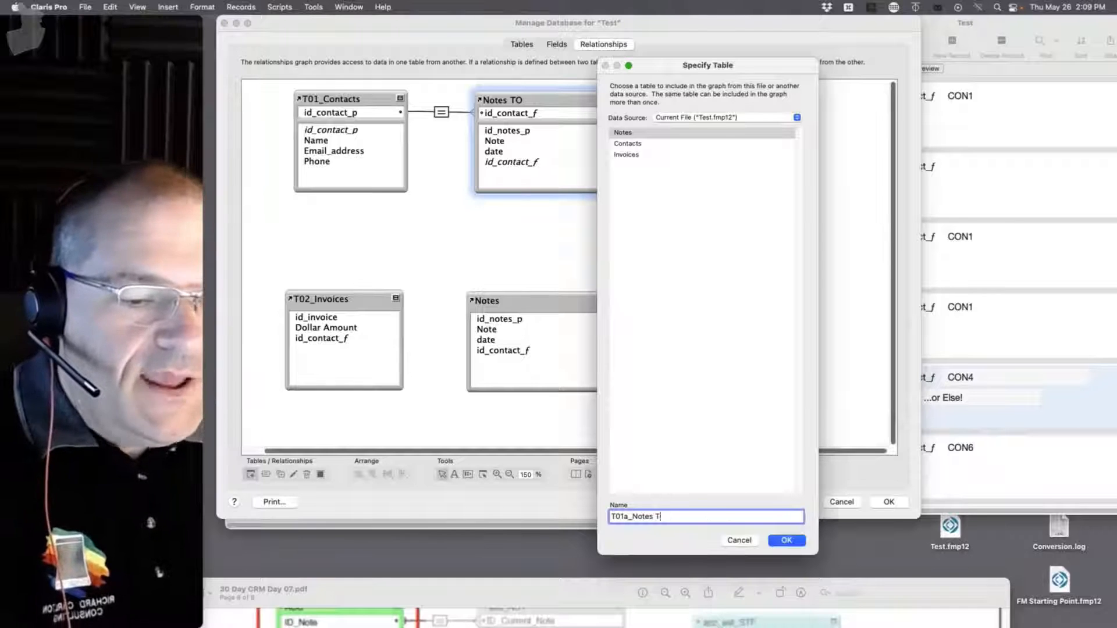
pyautogui.click(783, 541)
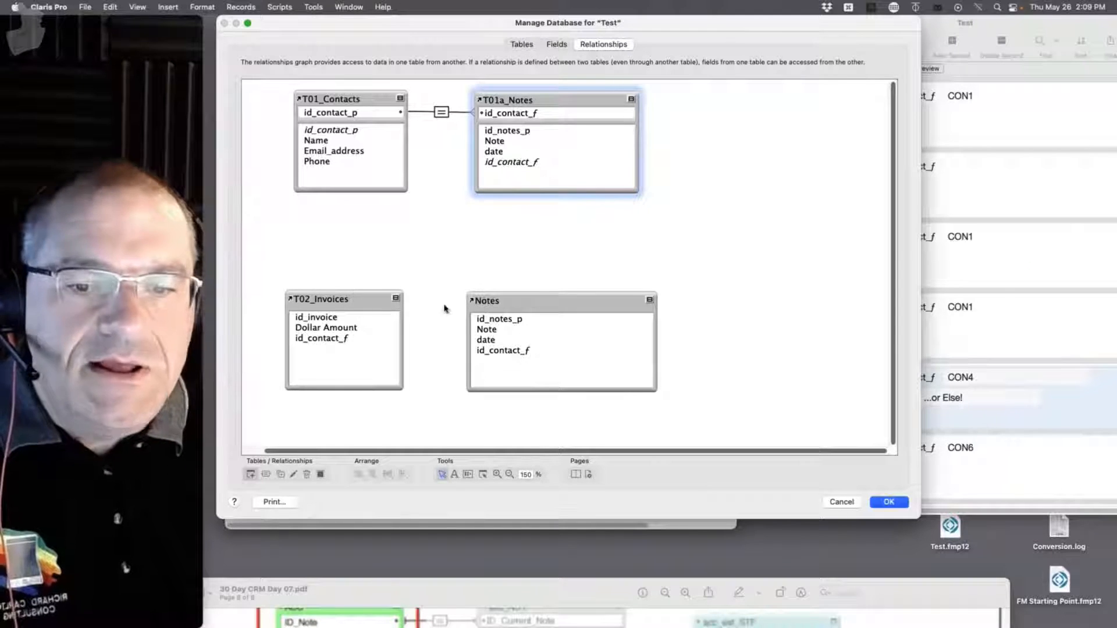
# Rename the Notes occurrence beside T02_Invoices as T02a_Notes.
pyautogui.doubleClick(507, 305)
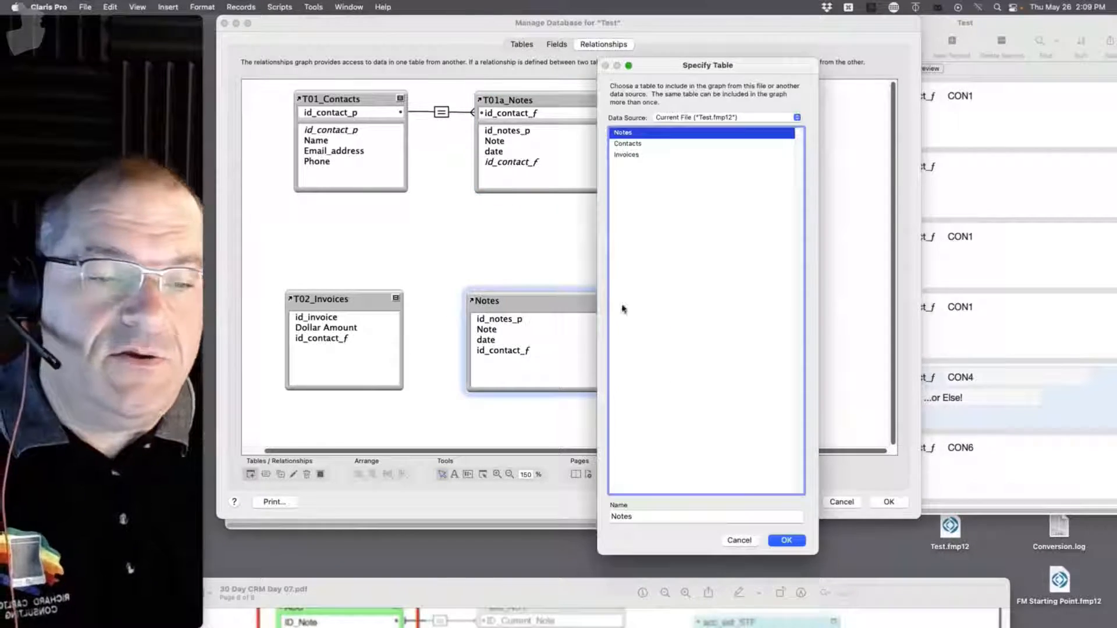
pyautogui.moveTo(642, 517); pyautogui.dragTo(585, 518)
pyautogui.press('Left')
pyautogui.write('T02')
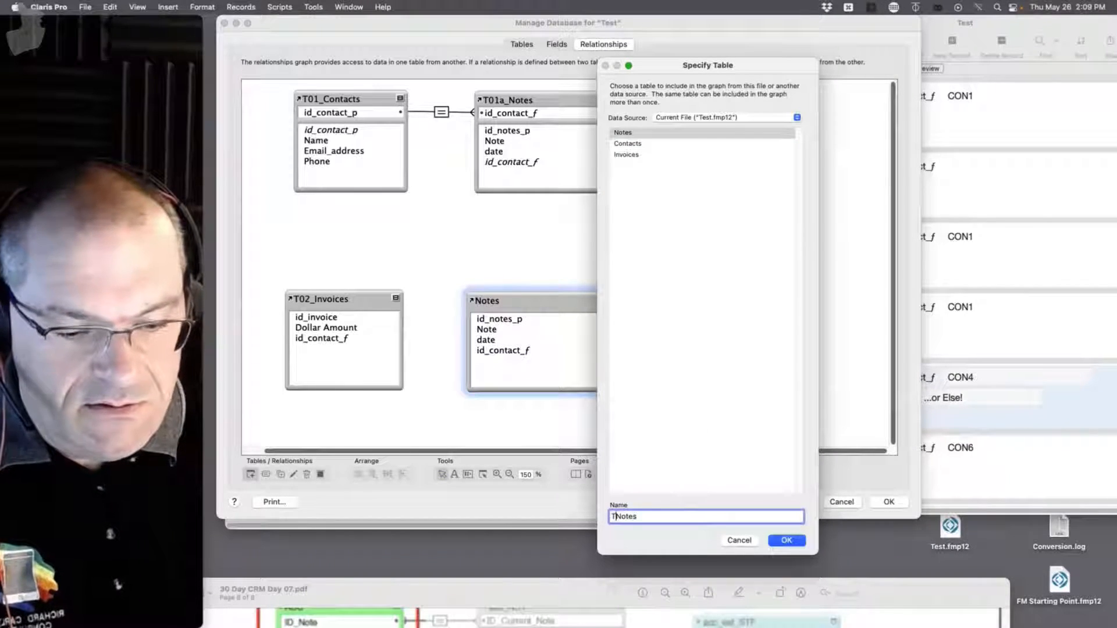
pyautogui.write('a_')
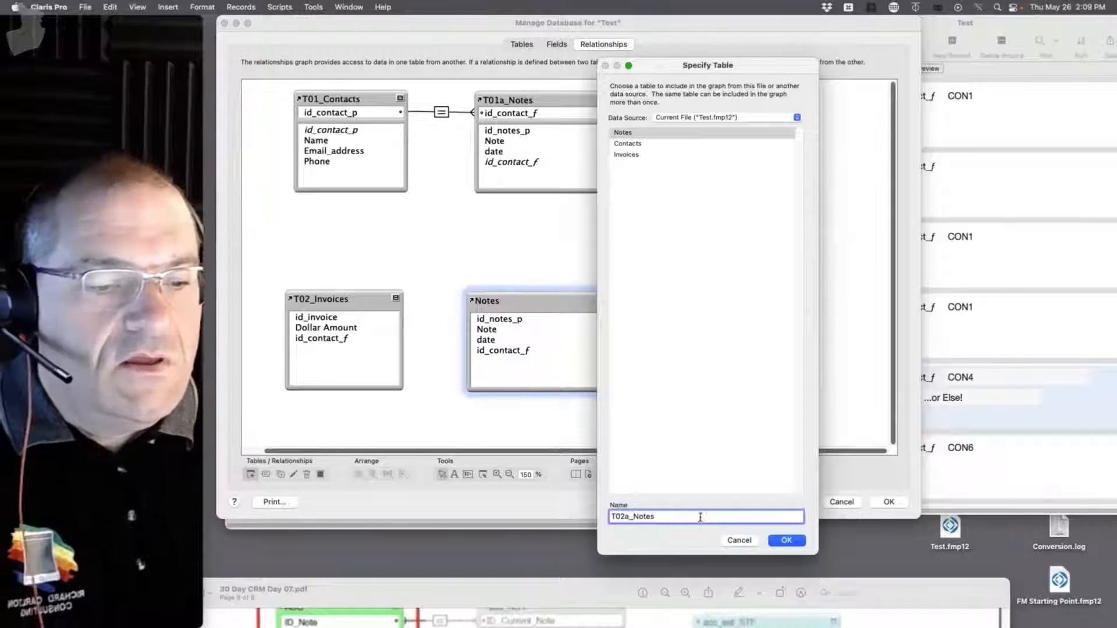
pyautogui.click(779, 541)
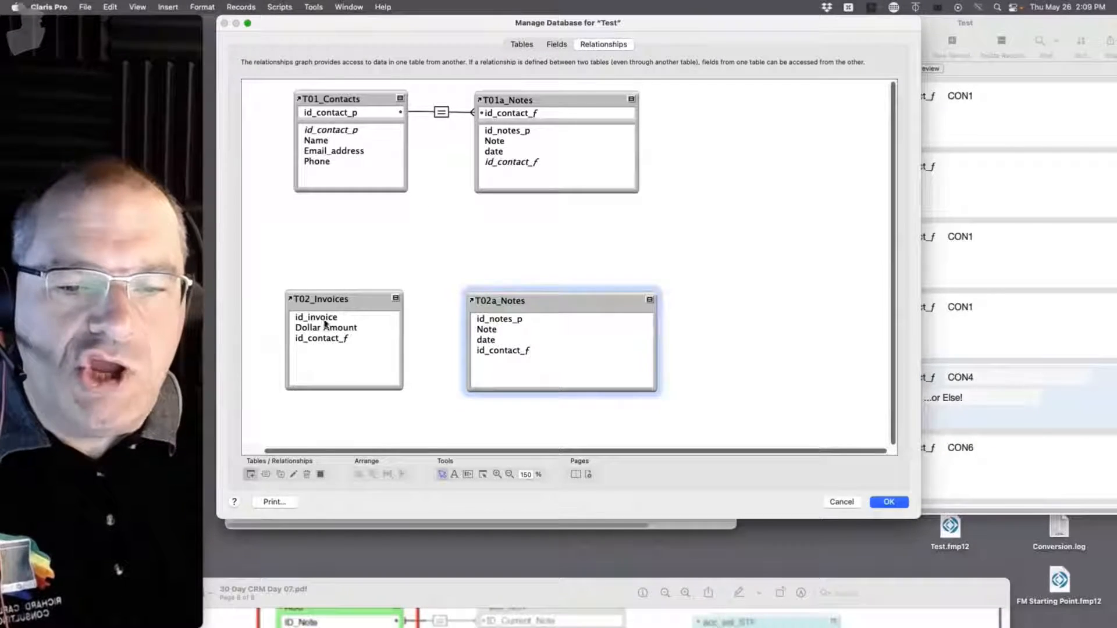
# Display the Notes table's field definitions sorted by field name.
pyautogui.moveTo(324, 321)
pyautogui.mouseDown()
pyautogui.moveTo(387, 319)
pyautogui.moveTo(465, 360)
pyautogui.moveTo(487, 352)
pyautogui.mouseUp()
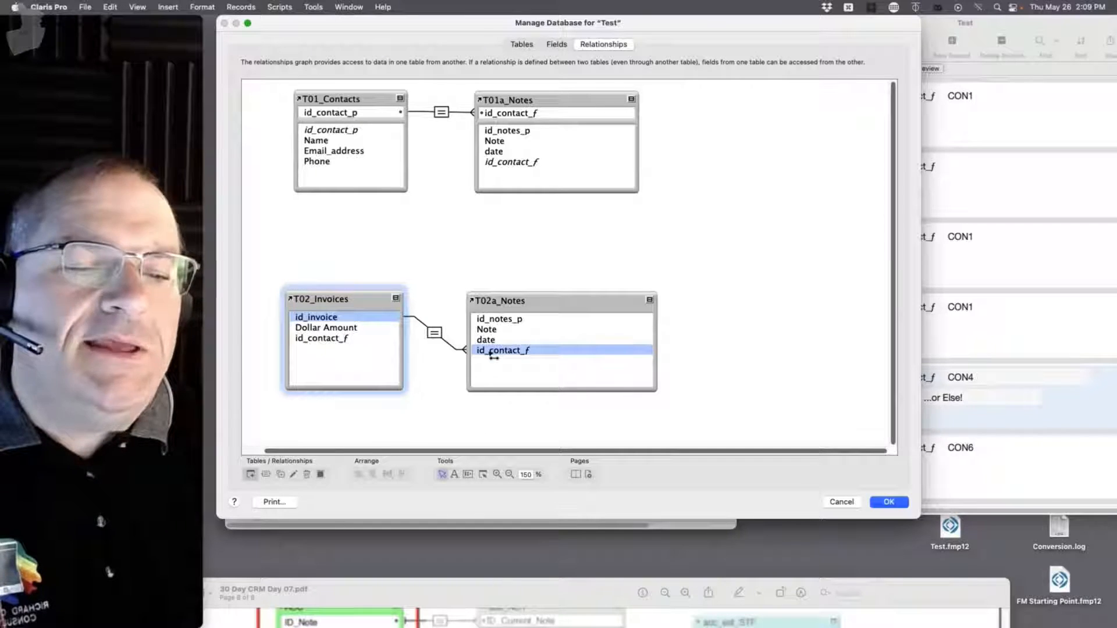
pyautogui.moveTo(493, 356)
pyautogui.mouseDown()
pyautogui.moveTo(386, 317)
pyautogui.moveTo(403, 315)
pyautogui.moveTo(431, 345)
pyautogui.moveTo(428, 332)
pyautogui.mouseUp()
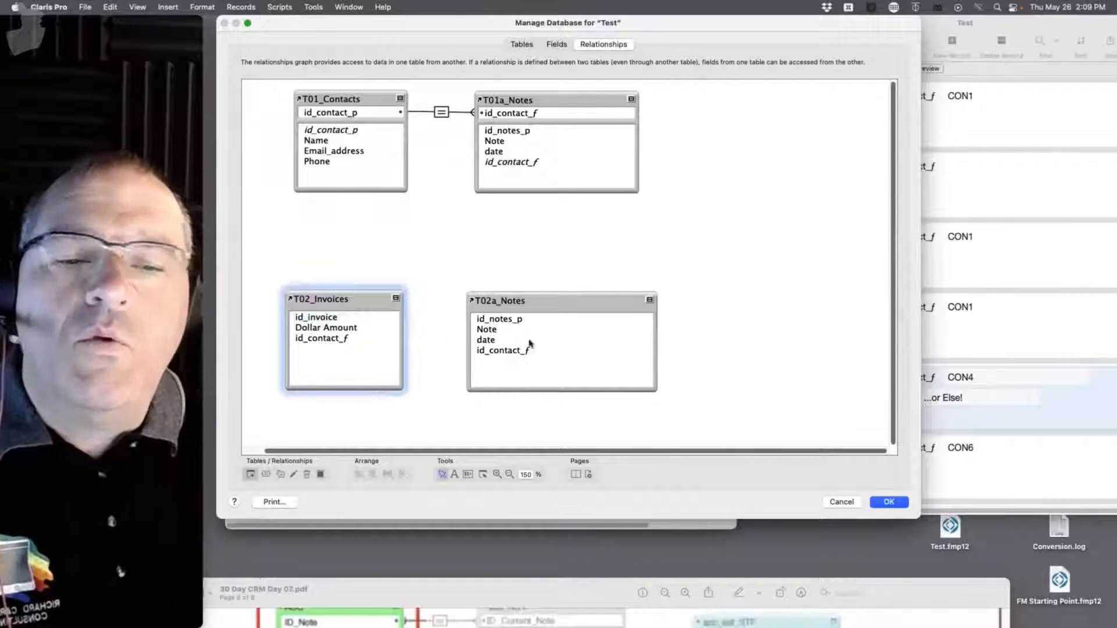
pyautogui.click(550, 48)
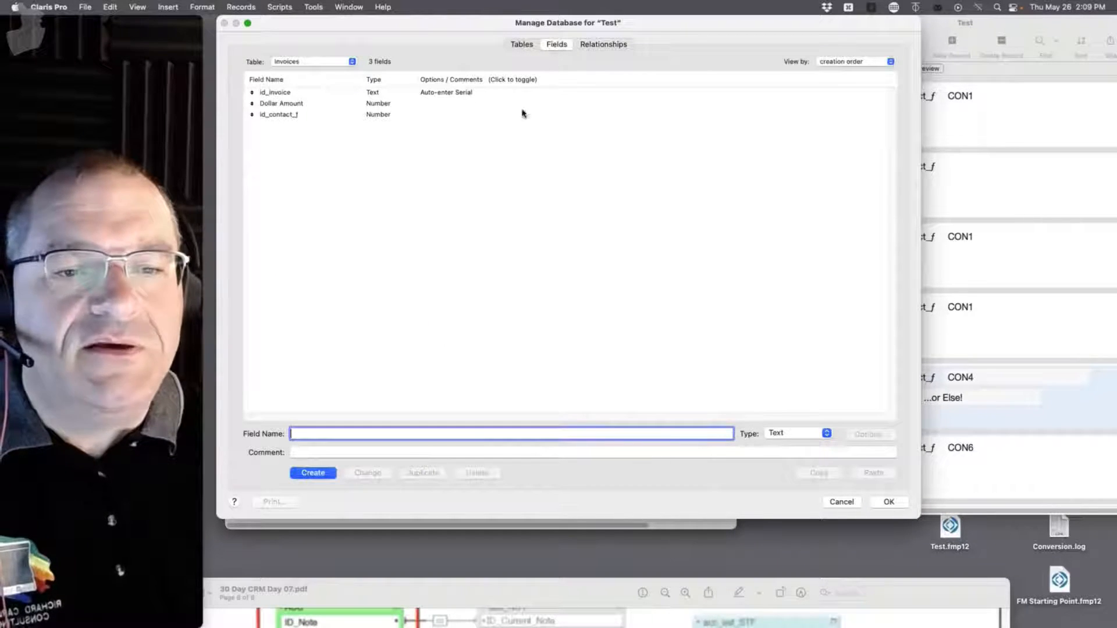
pyautogui.click(302, 61)
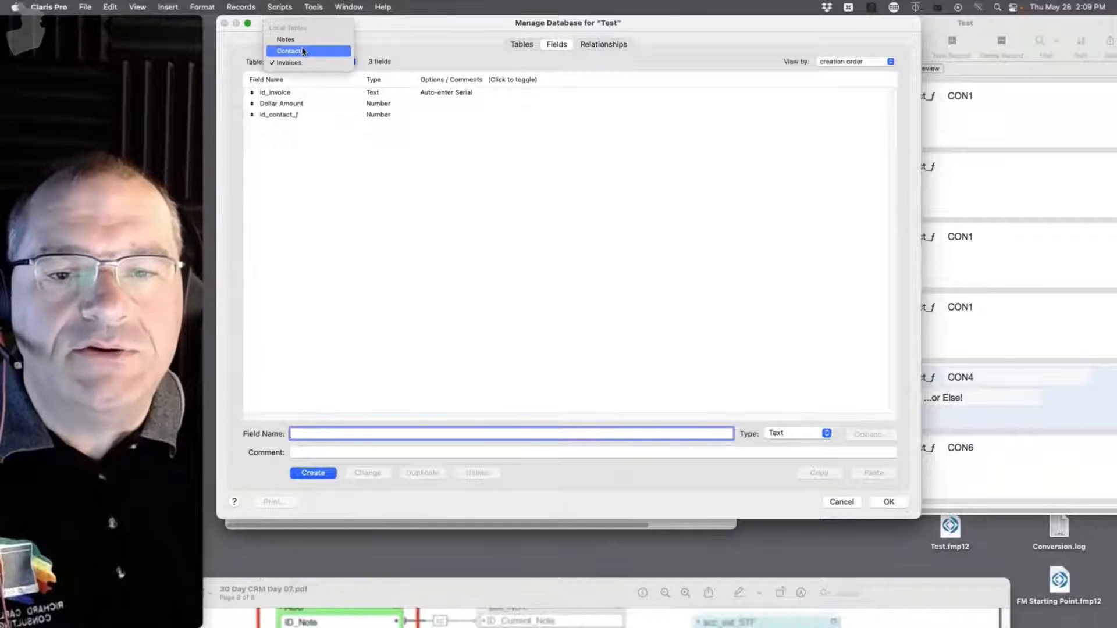
pyautogui.click(304, 37)
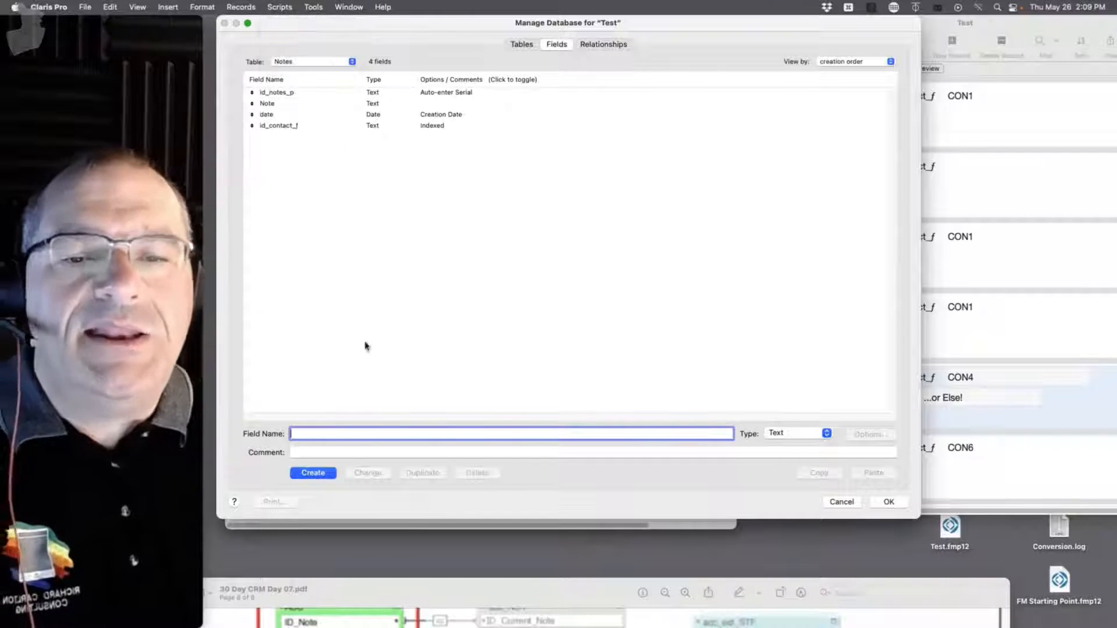
pyautogui.click(278, 126)
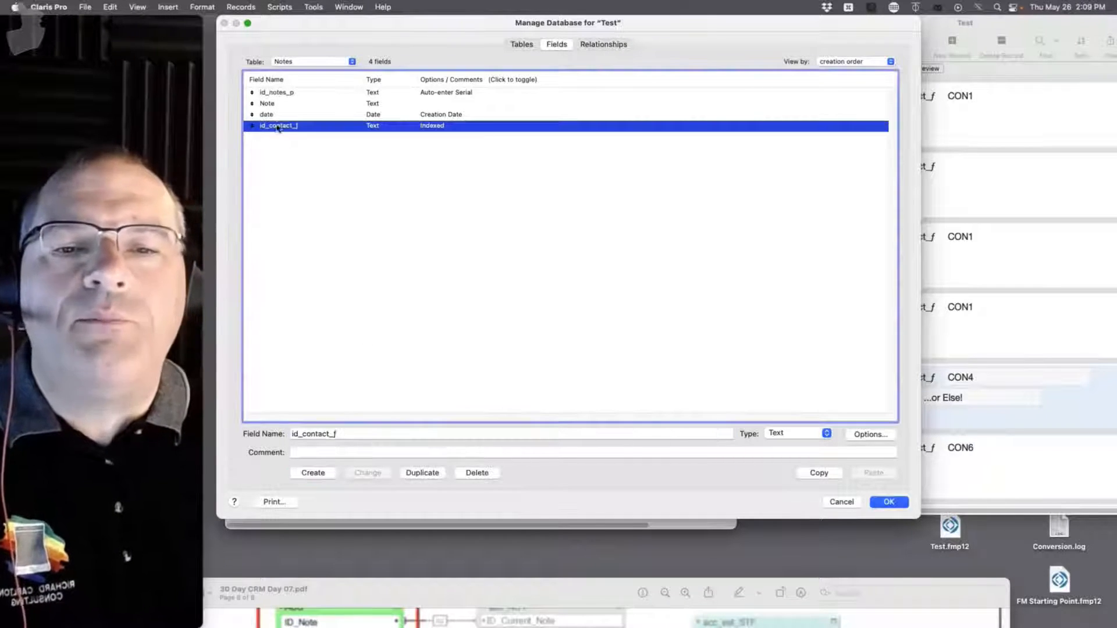
pyautogui.click(823, 61)
pyautogui.click(836, 73)
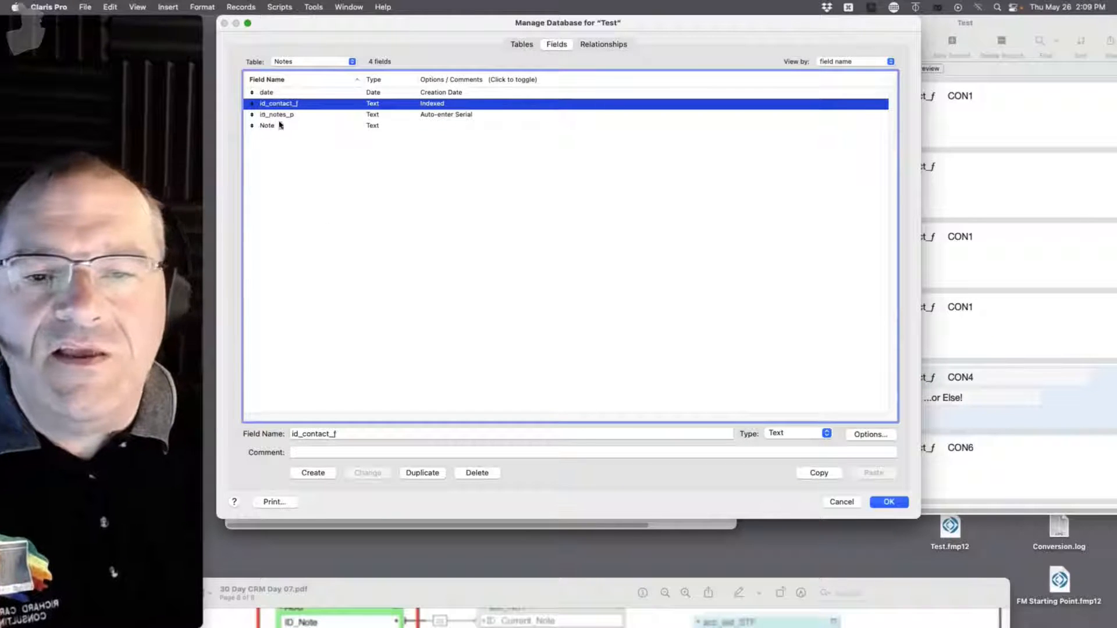
# Create a text field named id_invoice_f in the Notes table.
pyautogui.moveTo(301, 433); pyautogui.dragTo(352, 432)
pyautogui.write('invoice')
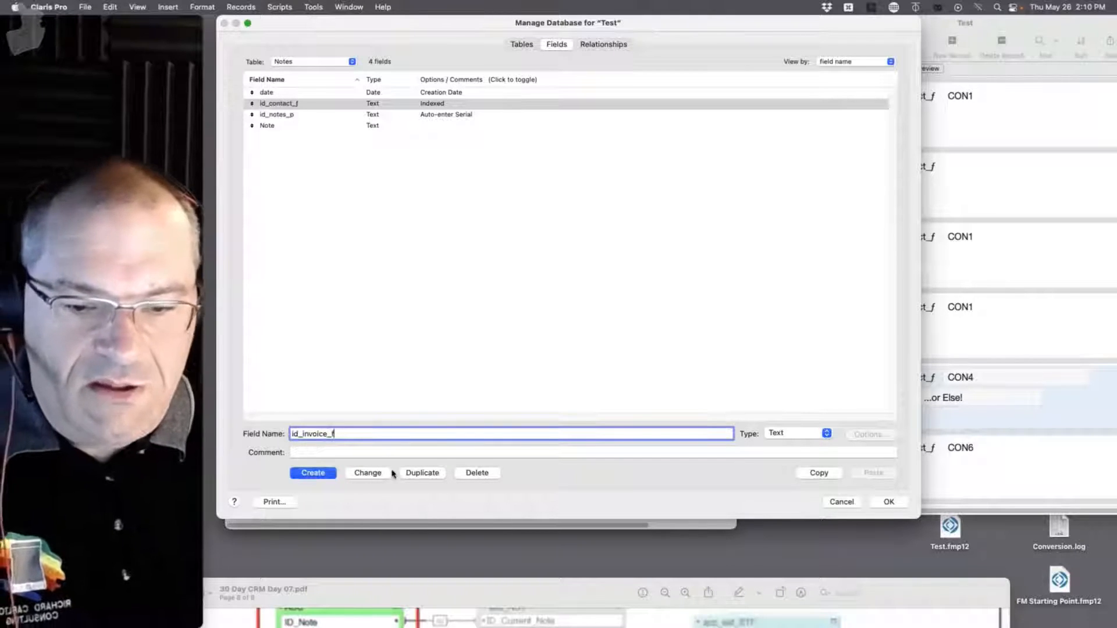
pyautogui.click(311, 472)
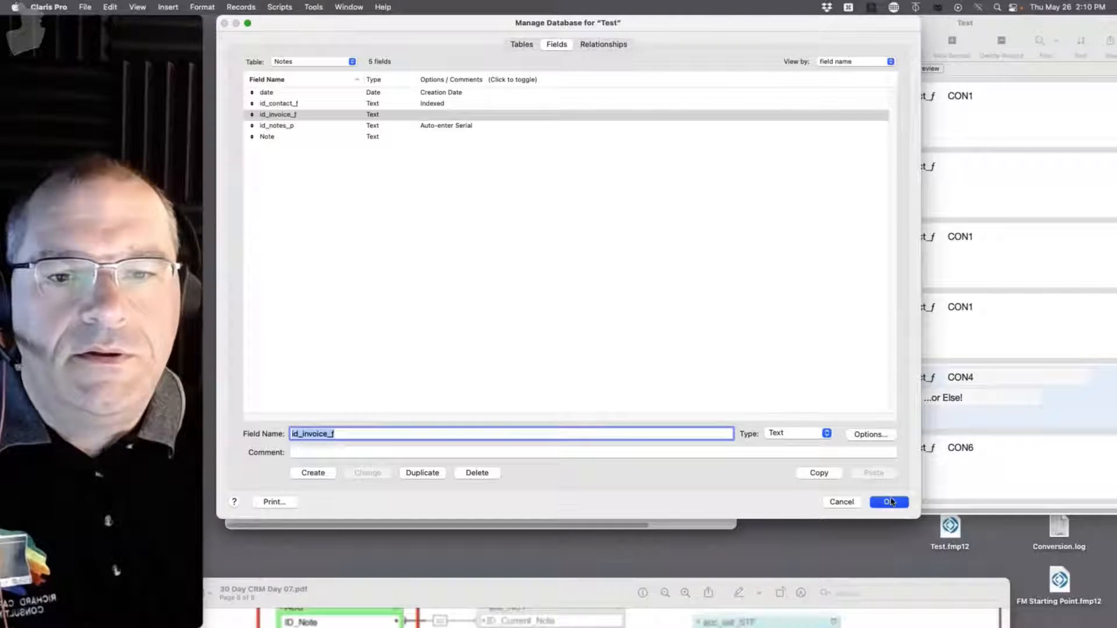
# Relate id_invoice in T02_Invoices to id_invoice_f in T02a_Notes, allow record creation in T02a_Notes through it, and save the database changes.
pyautogui.click(614, 44)
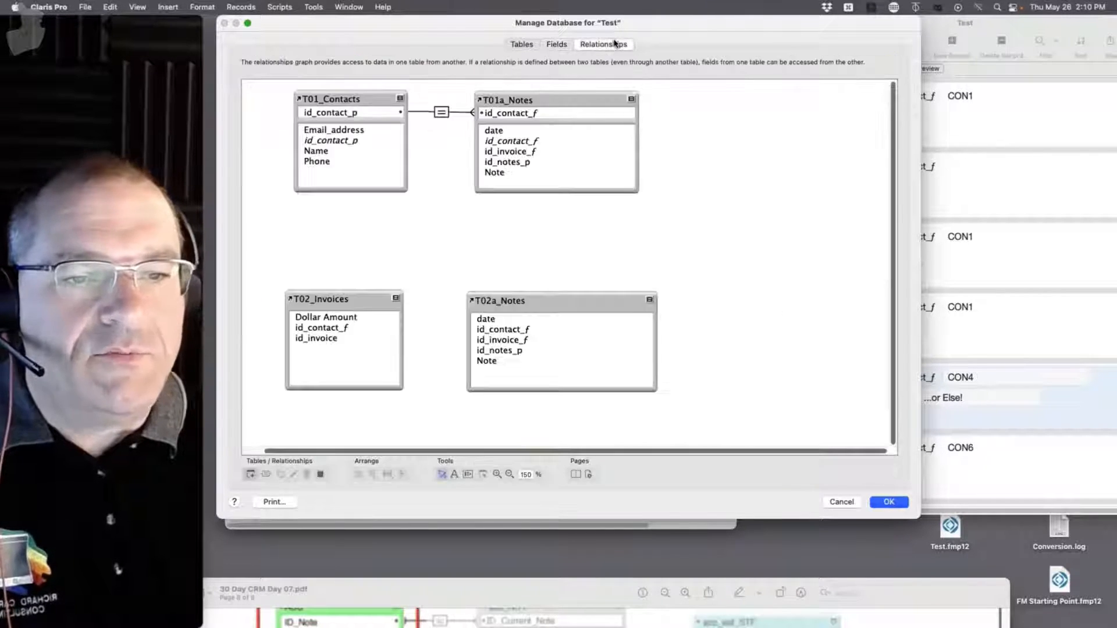
pyautogui.moveTo(318, 339); pyautogui.dragTo(514, 340)
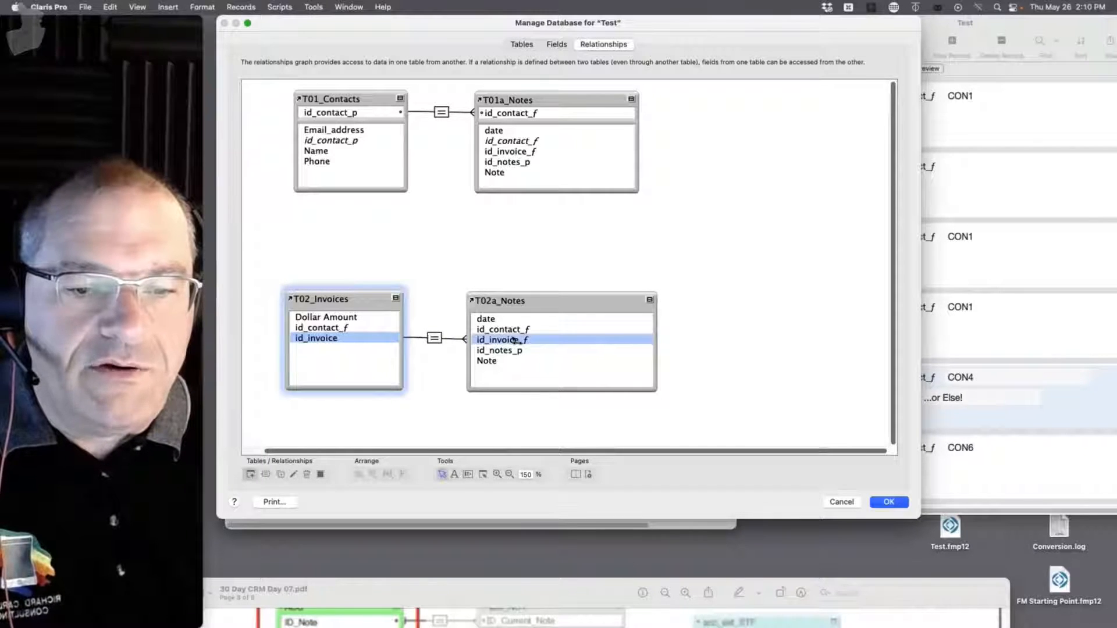
pyautogui.doubleClick(434, 312)
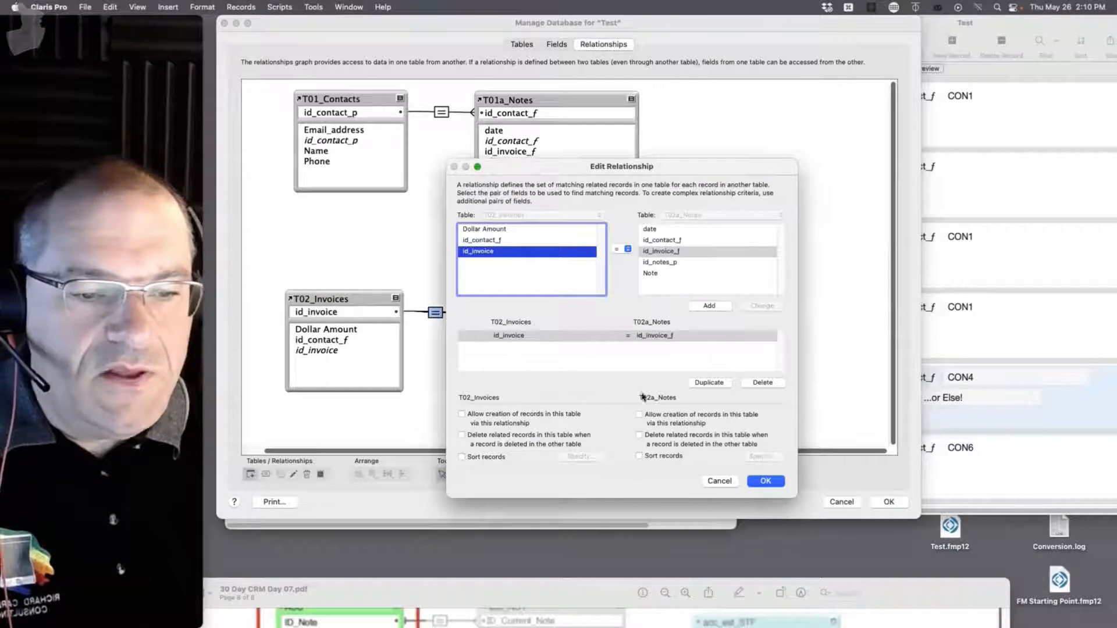
pyautogui.click(666, 416)
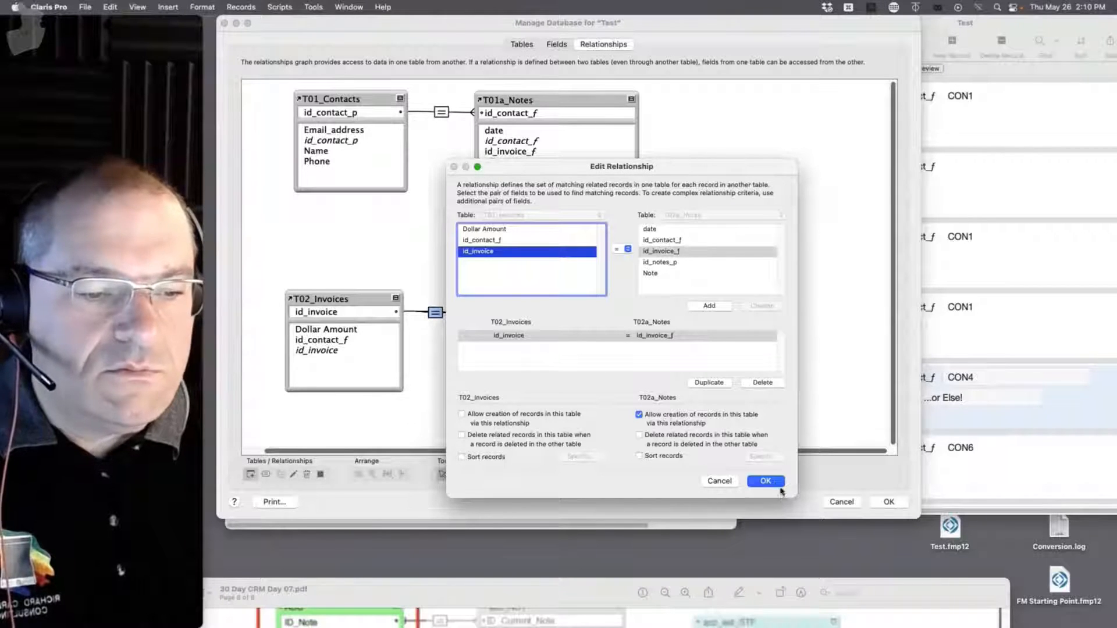
pyautogui.click(768, 482)
pyautogui.click(889, 502)
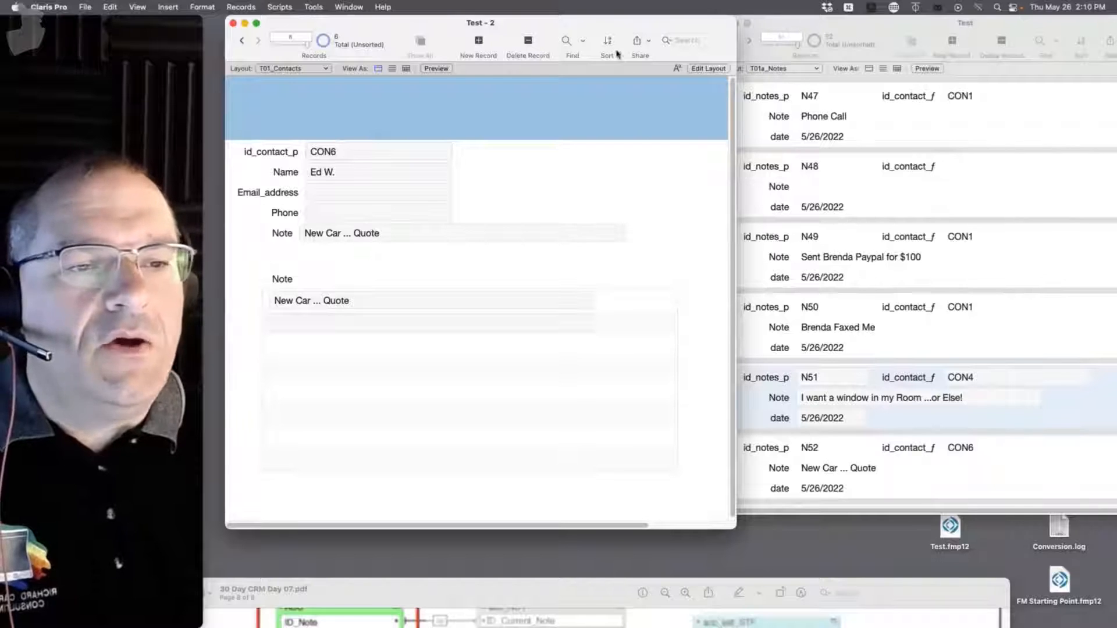
# Open a new window of the Test file, offset it from the contacts window, and show the T02_Invoices layout.
pyautogui.click(356, 6)
pyautogui.click(358, 24)
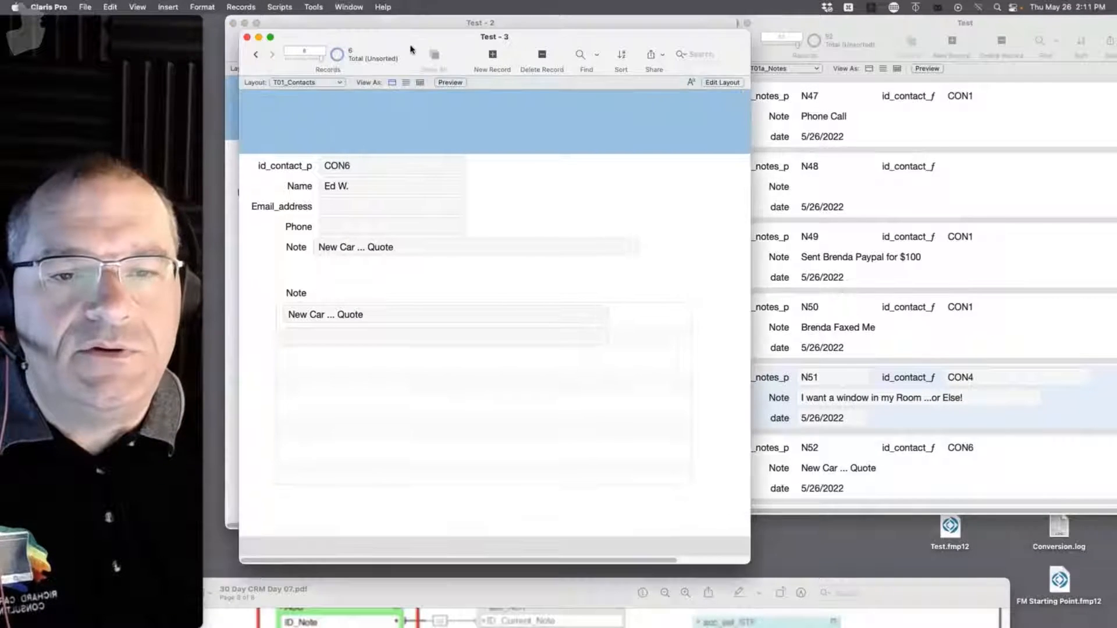
pyautogui.moveTo(391, 31); pyautogui.dragTo(524, 44)
pyautogui.click(430, 83)
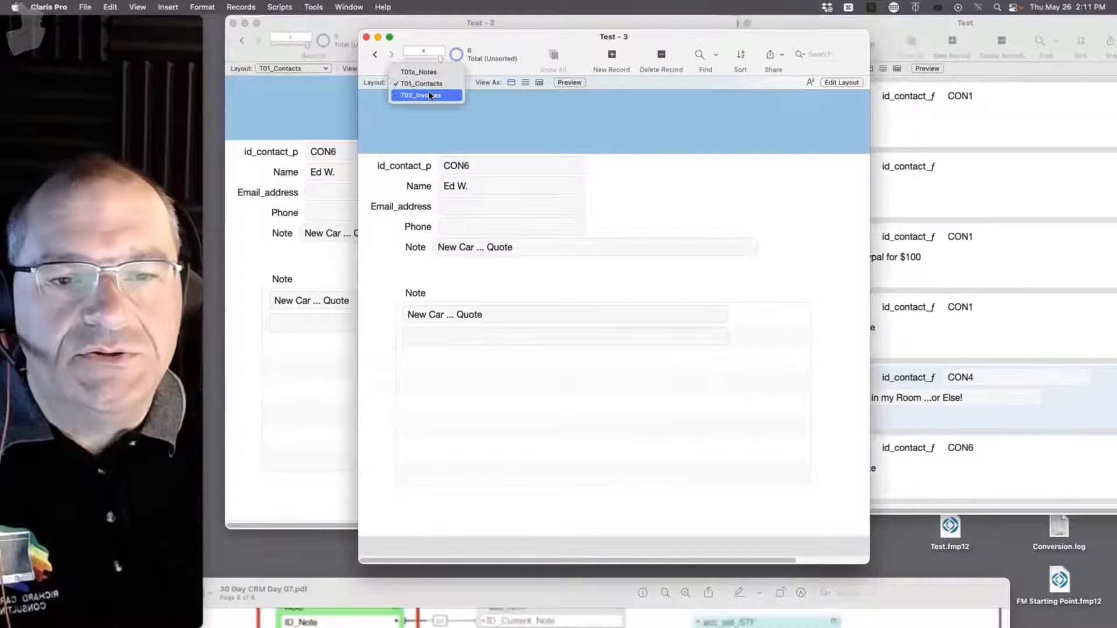
pyautogui.click(431, 95)
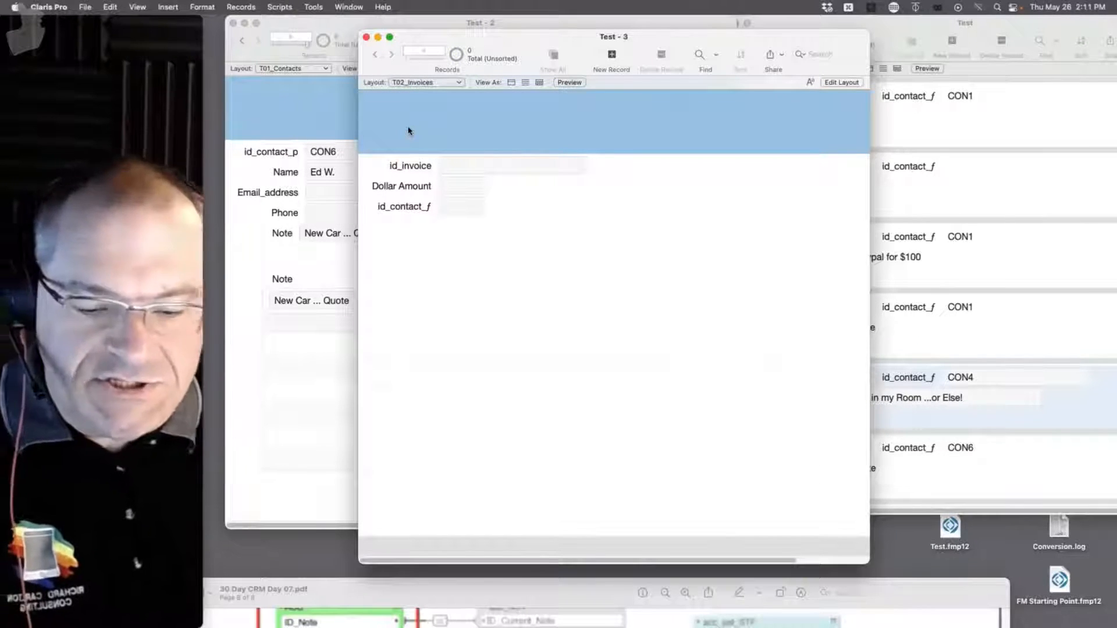
# Add the related Note field from T02a_Notes with a label below id_contact_f on the T02_Invoices layout, and widen it.
pyautogui.press('super+l')
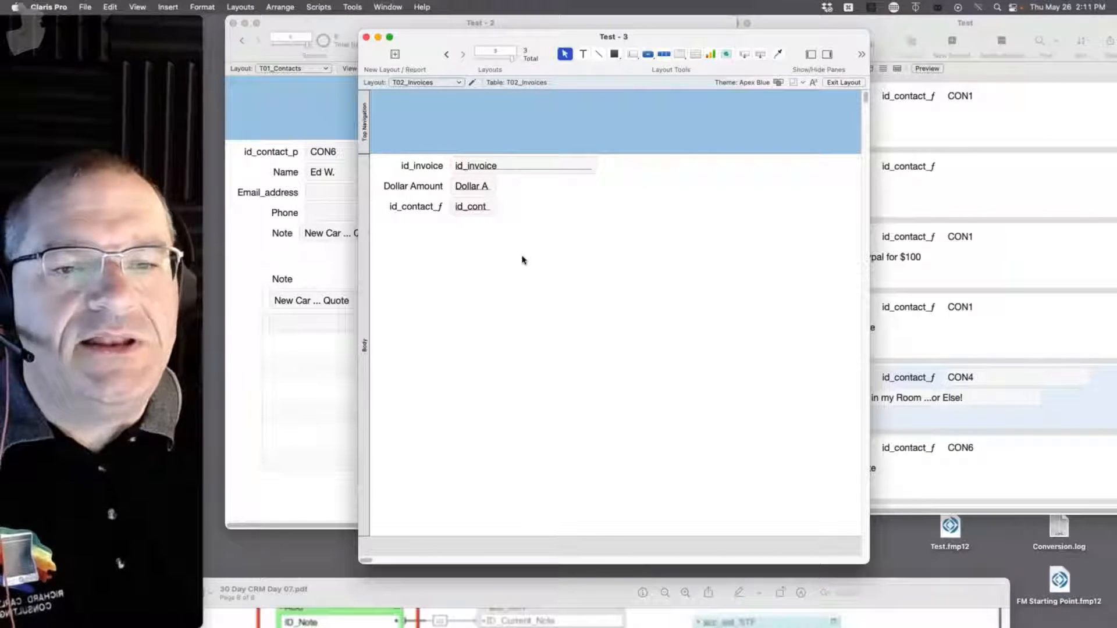
pyautogui.click(739, 57)
pyautogui.moveTo(459, 243); pyautogui.dragTo(482, 261)
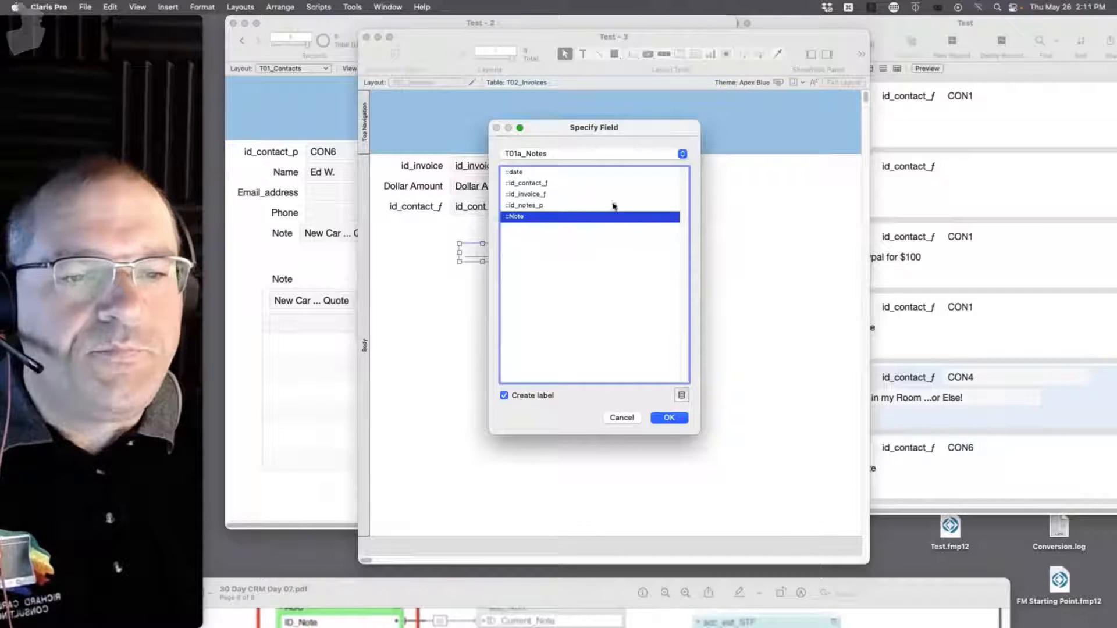
pyautogui.click(557, 155)
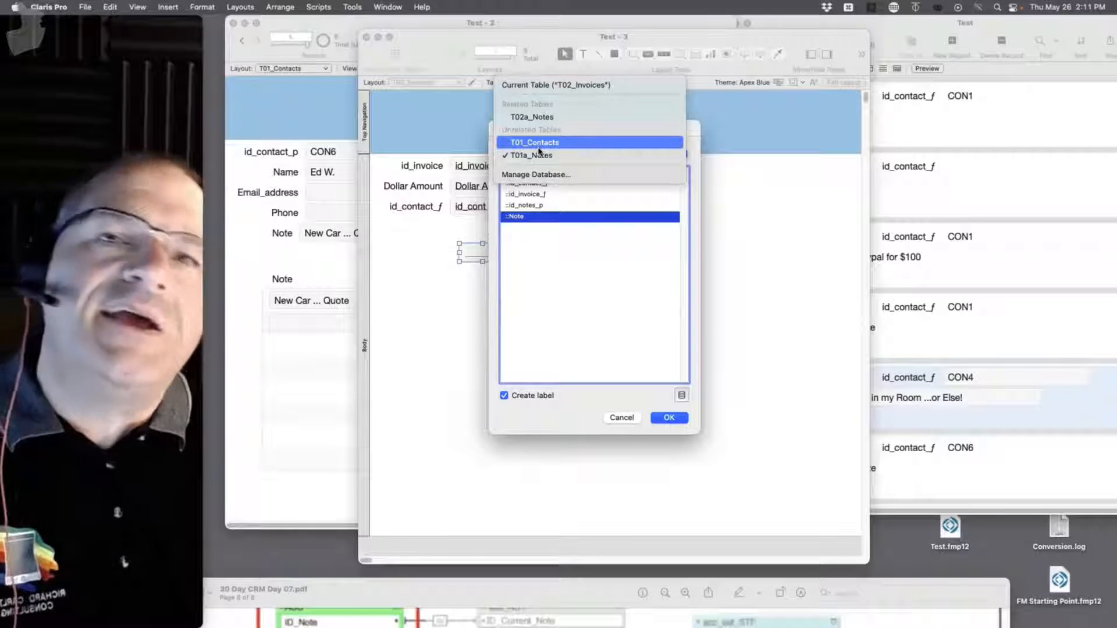
pyautogui.click(528, 117)
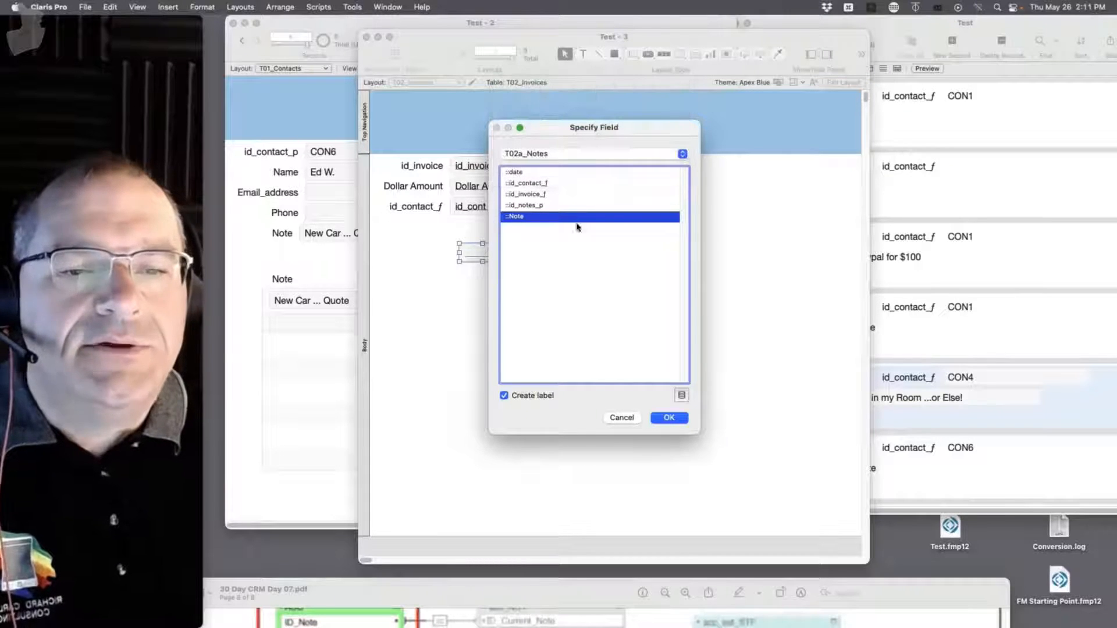
pyautogui.click(666, 419)
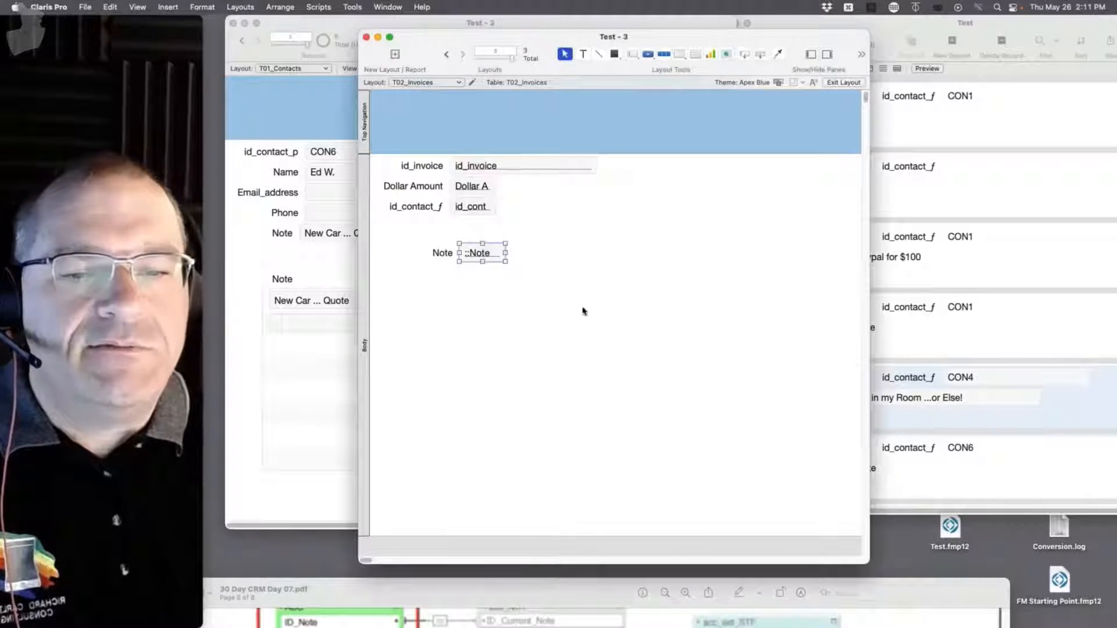
pyautogui.moveTo(506, 252); pyautogui.dragTo(661, 254)
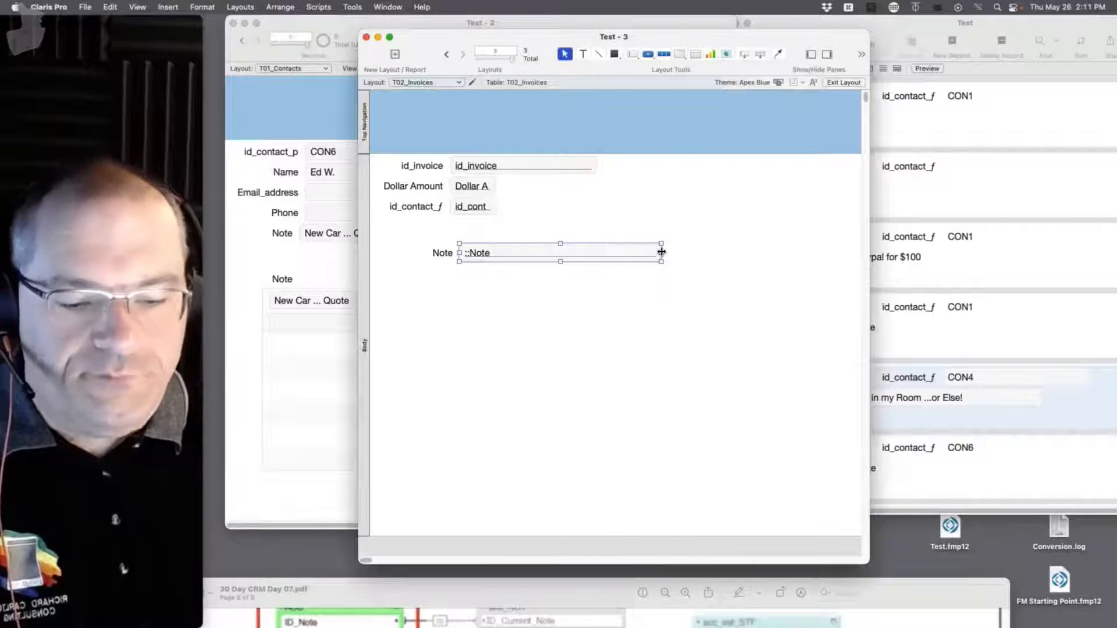
pyautogui.press('super+b')
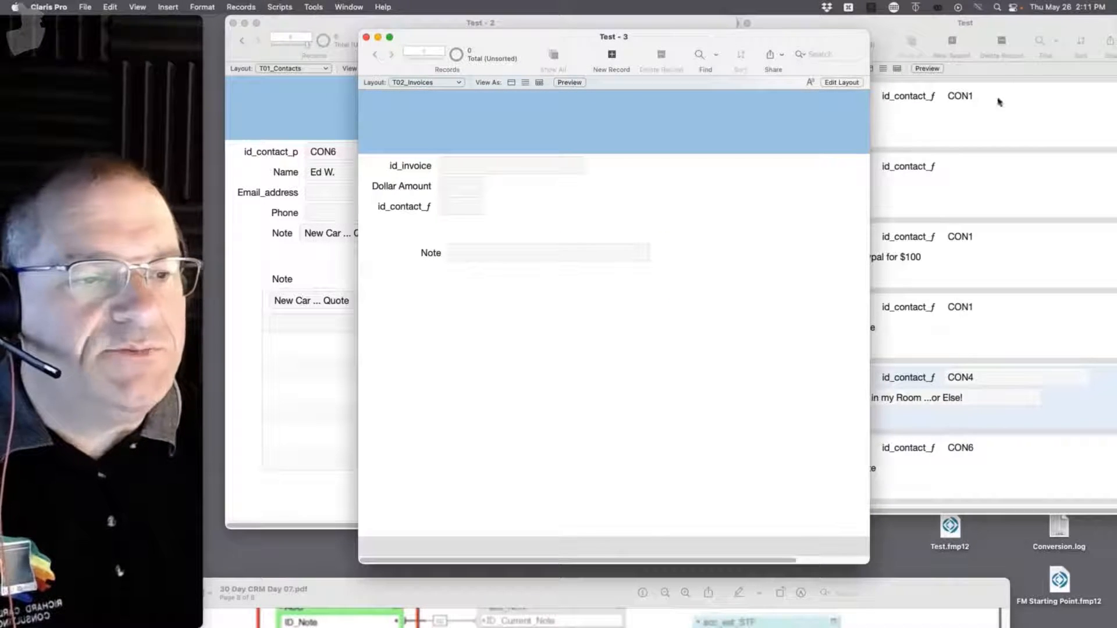
# Create a new invoice record with a Dollar Amount of 500, moving the window aside to uncover the notes list.
pyautogui.moveTo(680, 50); pyautogui.dragTo(563, 44)
pyautogui.press('super+n')
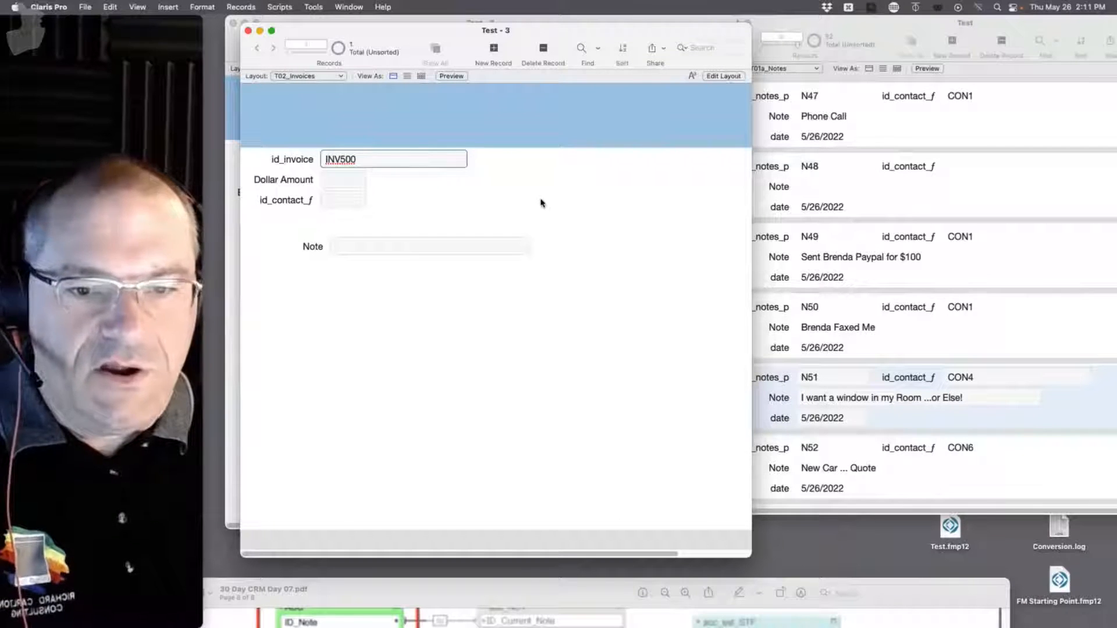
pyautogui.click(342, 185)
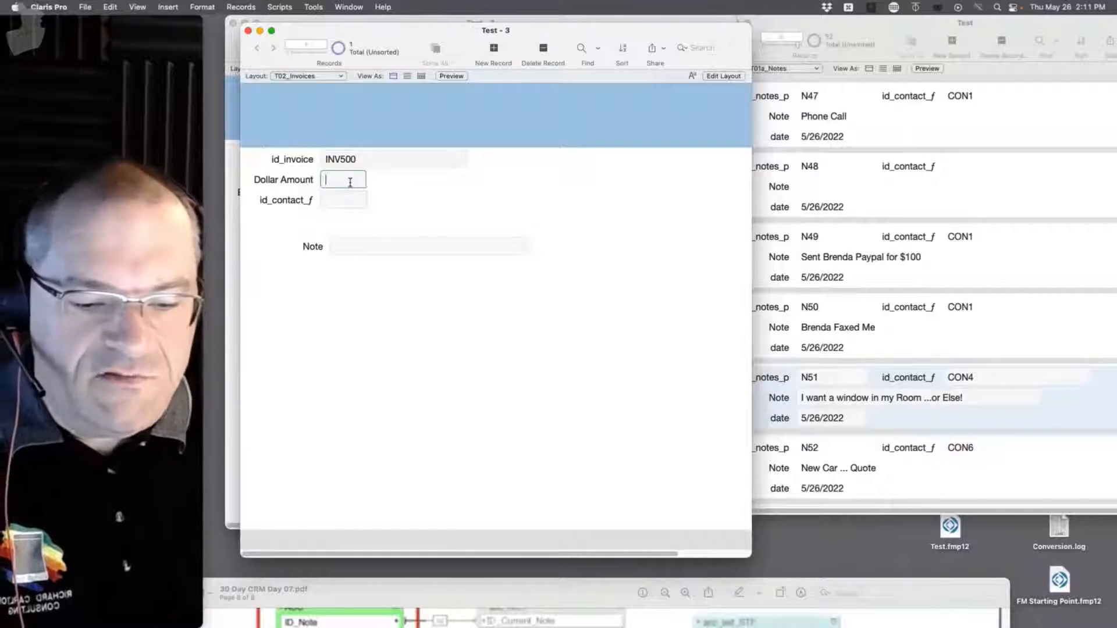
pyautogui.write('500')
pyautogui.click(431, 192)
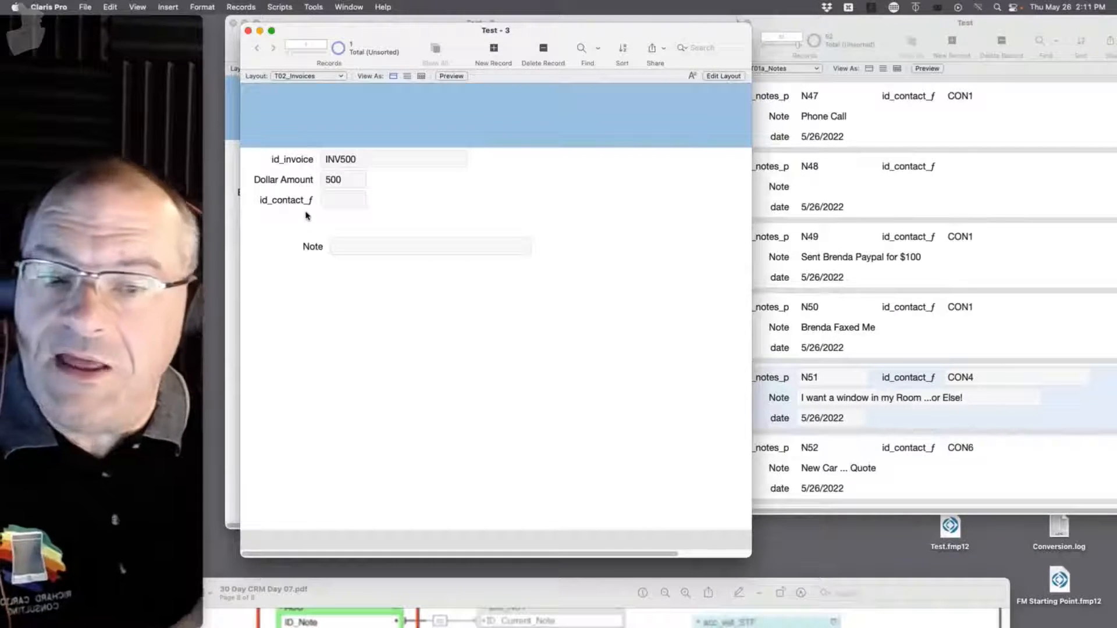
# Move the id_contact_f field and its label to the far right of the Dollar Amount field on the T02_Invoices layout.
pyautogui.press('super+l')
pyautogui.click(307, 200)
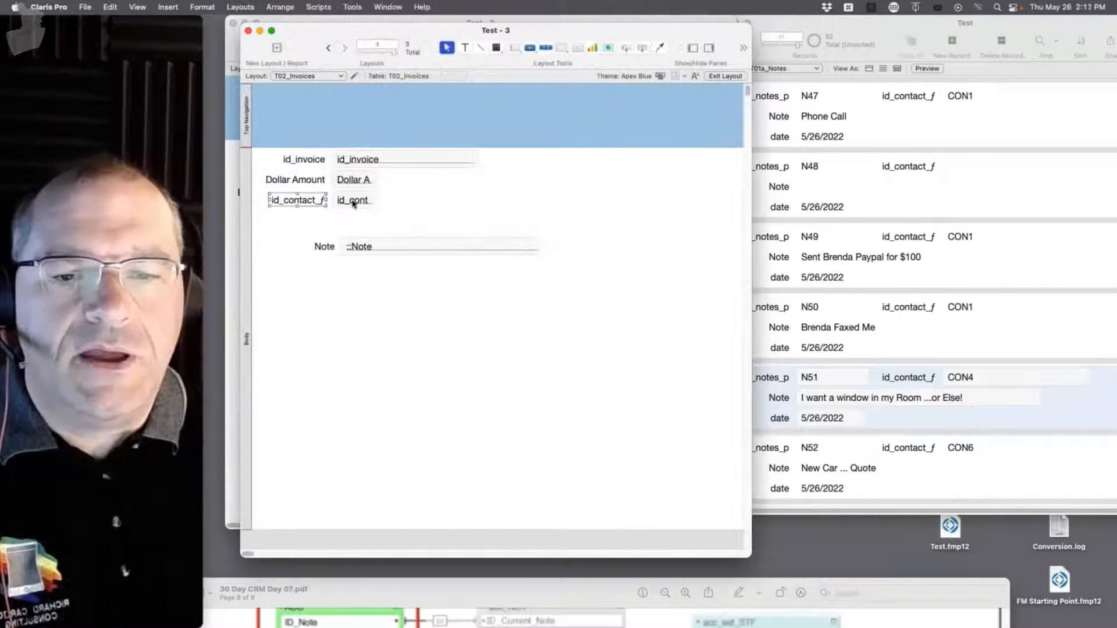
pyautogui.keyDown('shift'); pyautogui.click(353, 202); pyautogui.keyUp('shift')
pyautogui.moveTo(354, 203); pyautogui.dragTo(692, 176)
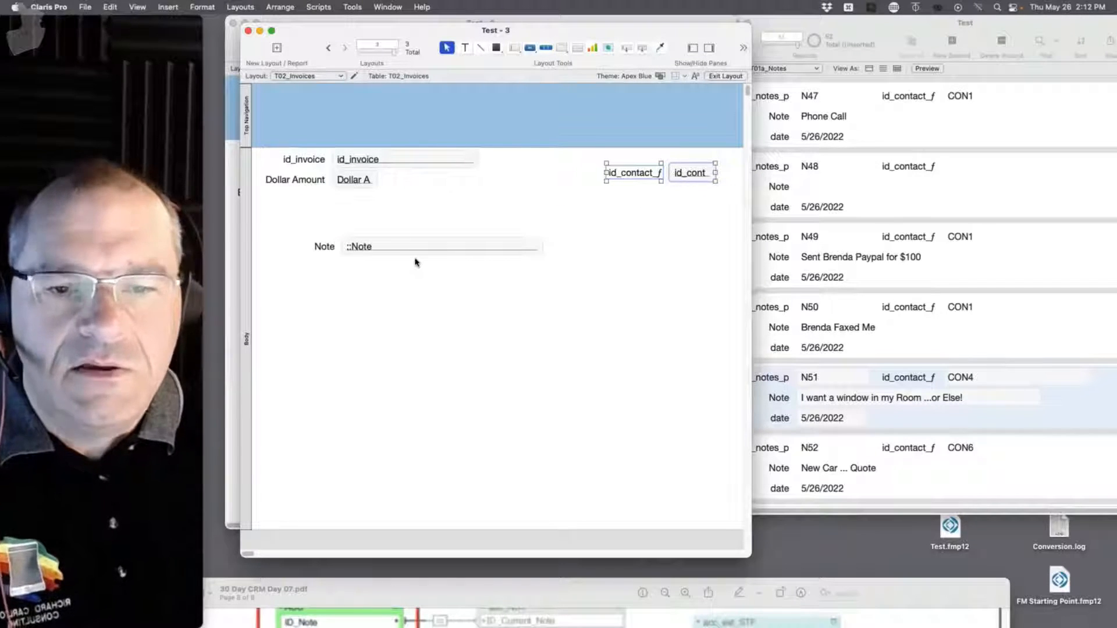
pyautogui.press('super+b')
# Enter "Hello World" in the related Note field of invoice INV500 and commit the record.
pyautogui.click(391, 250)
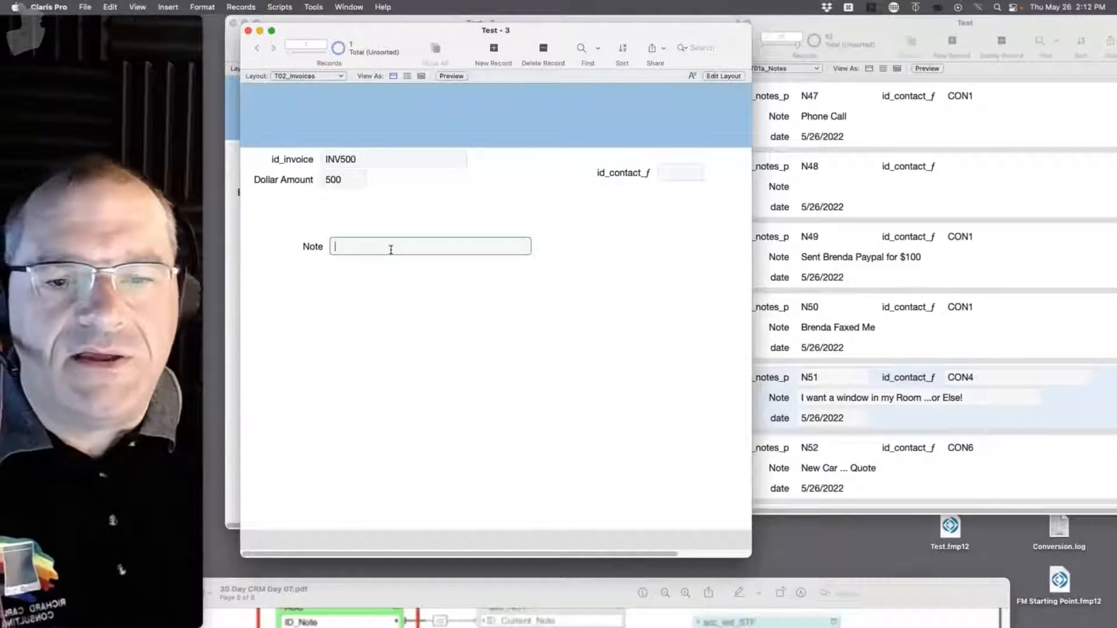
pyautogui.click(855, 347)
pyautogui.click(390, 247)
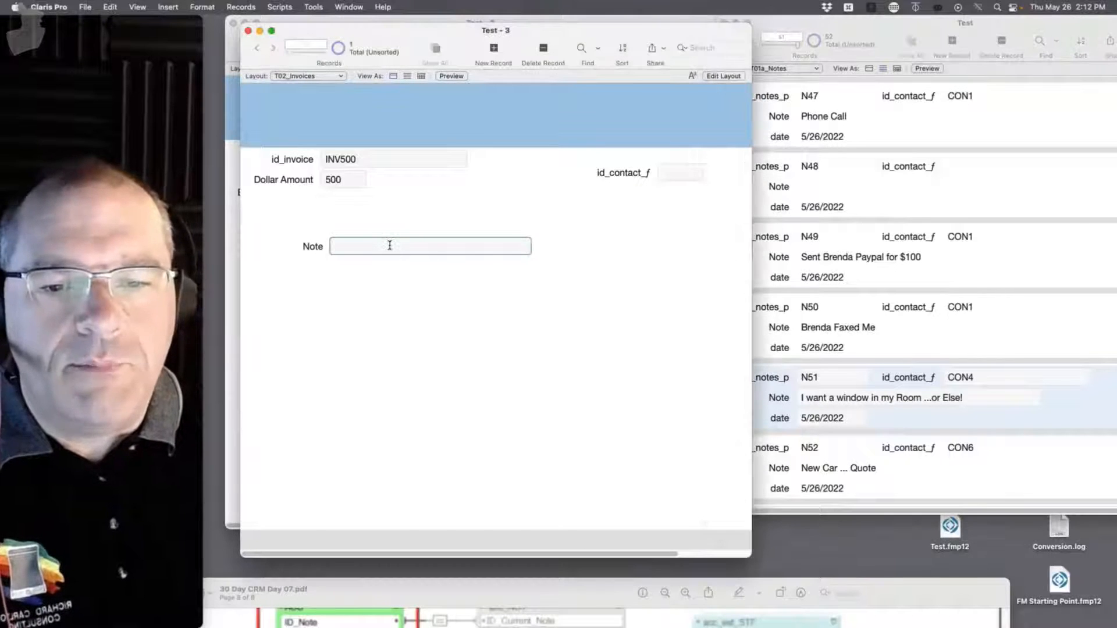
pyautogui.write('Hello World')
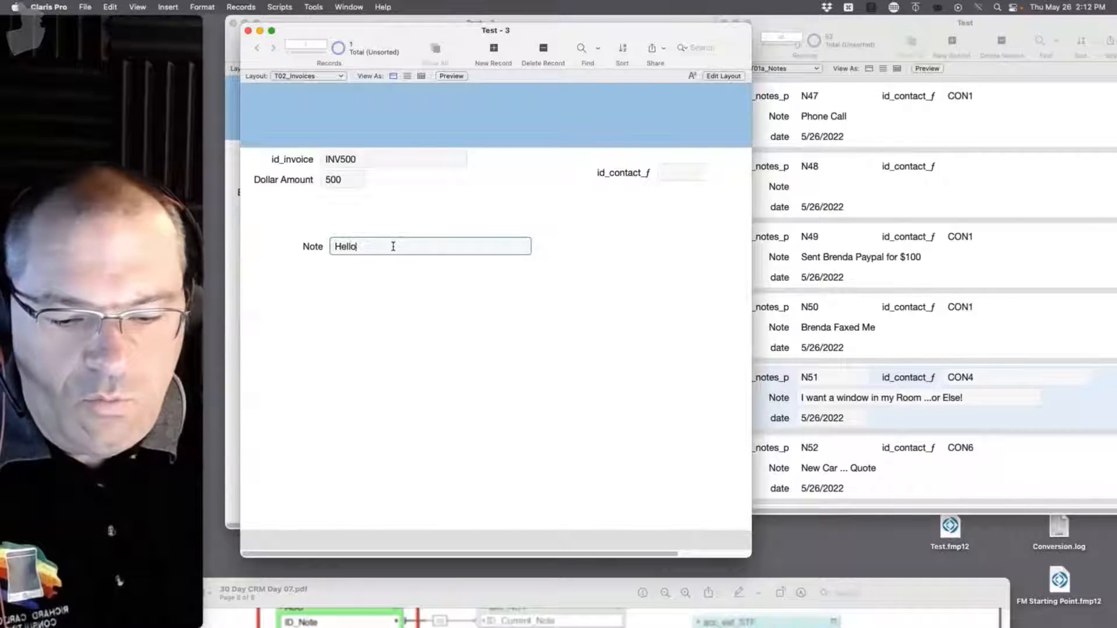
pyautogui.press('Return')
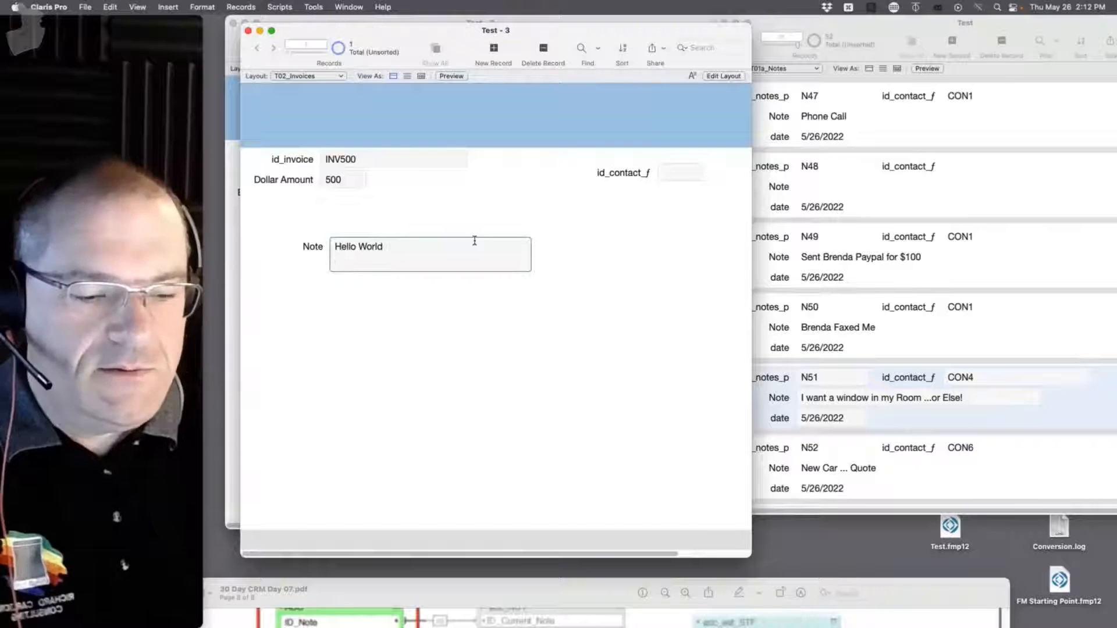
pyautogui.click(626, 271)
# Examine the last note record in the T01a_Notes list, with that window moved fully into view.
pyautogui.click(889, 371)
pyautogui.scroll(-2, 872, 448)
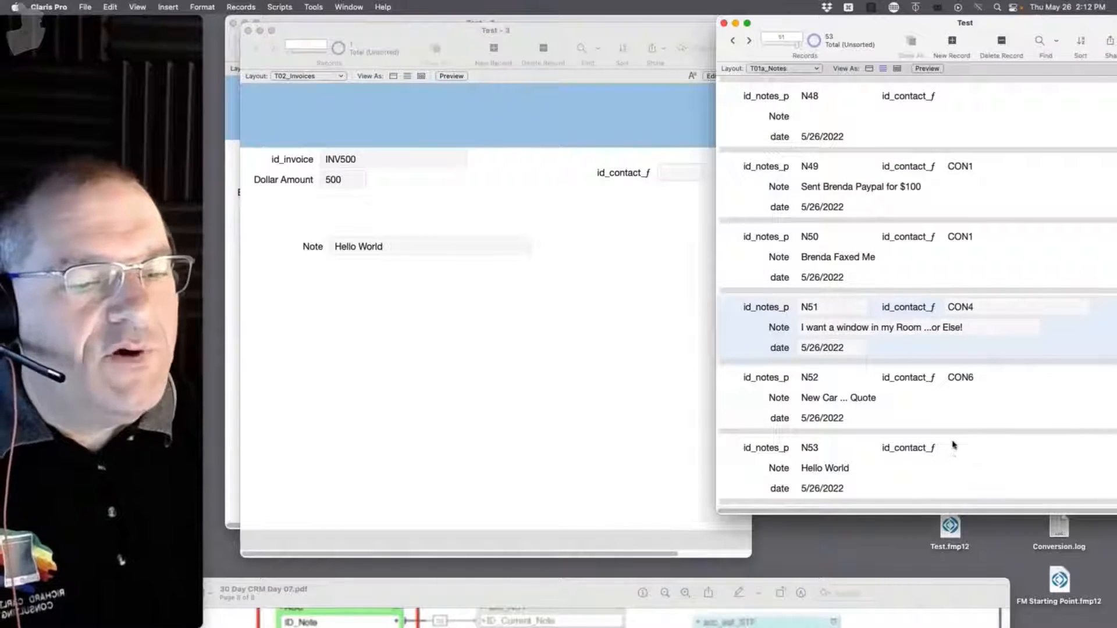
pyautogui.moveTo(922, 22); pyautogui.dragTo(688, 6)
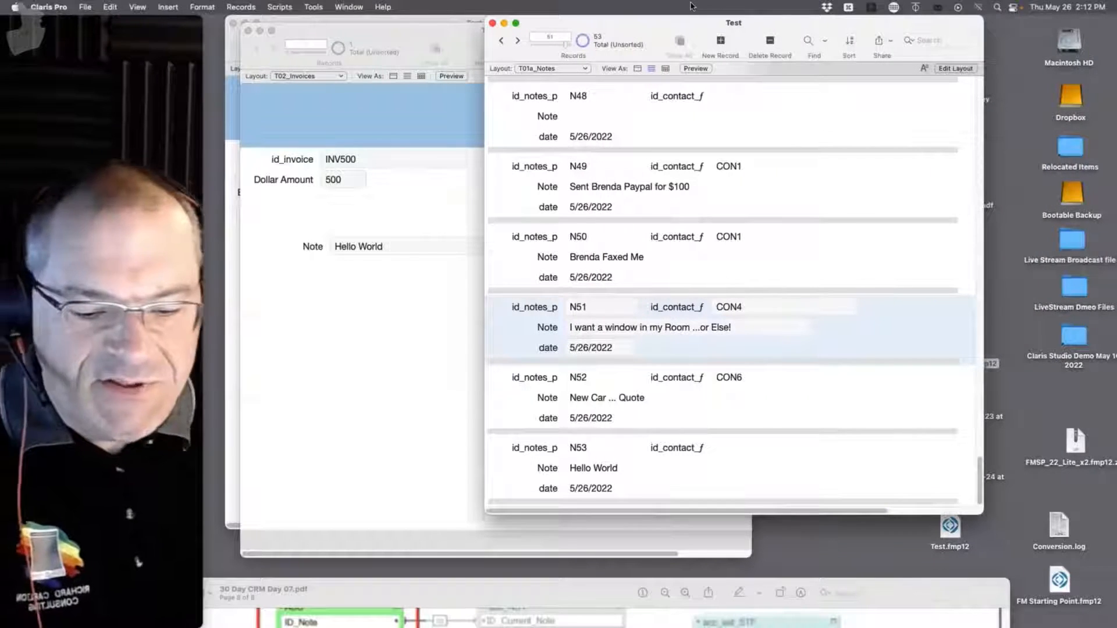
# Duplicate the id_contact_f field and its label further along the same row of the T01a_Notes layout, and assign the copy to id_invoice_f.
pyautogui.press('super+l')
pyautogui.click(781, 91)
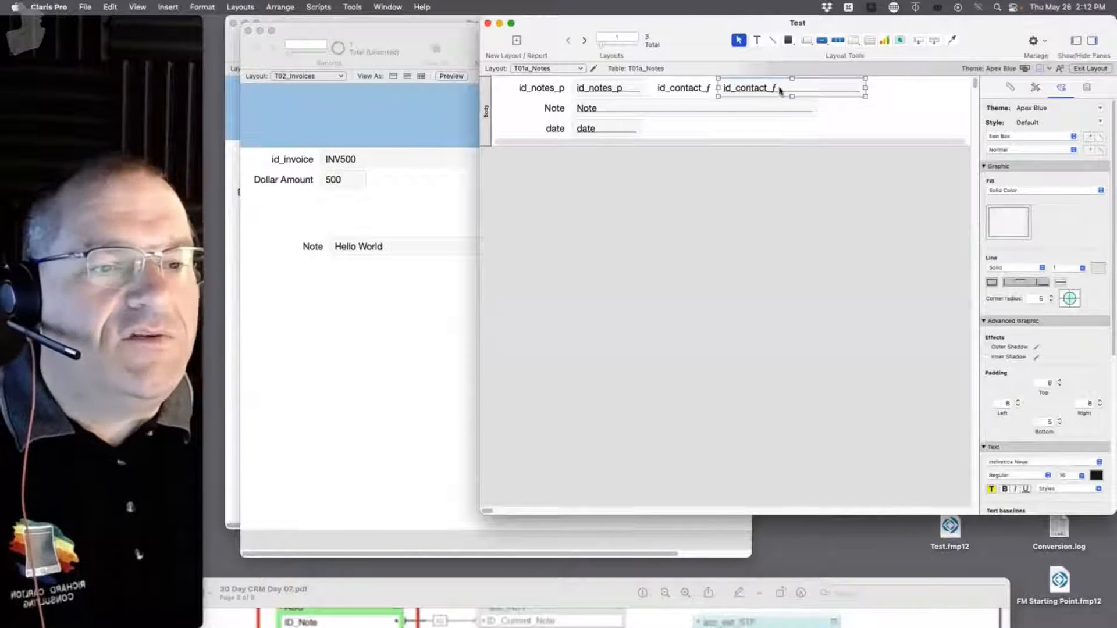
pyautogui.moveTo(865, 88); pyautogui.dragTo(890, 90)
pyautogui.keyDown('shift'); pyautogui.click(680, 89); pyautogui.keyUp('shift')
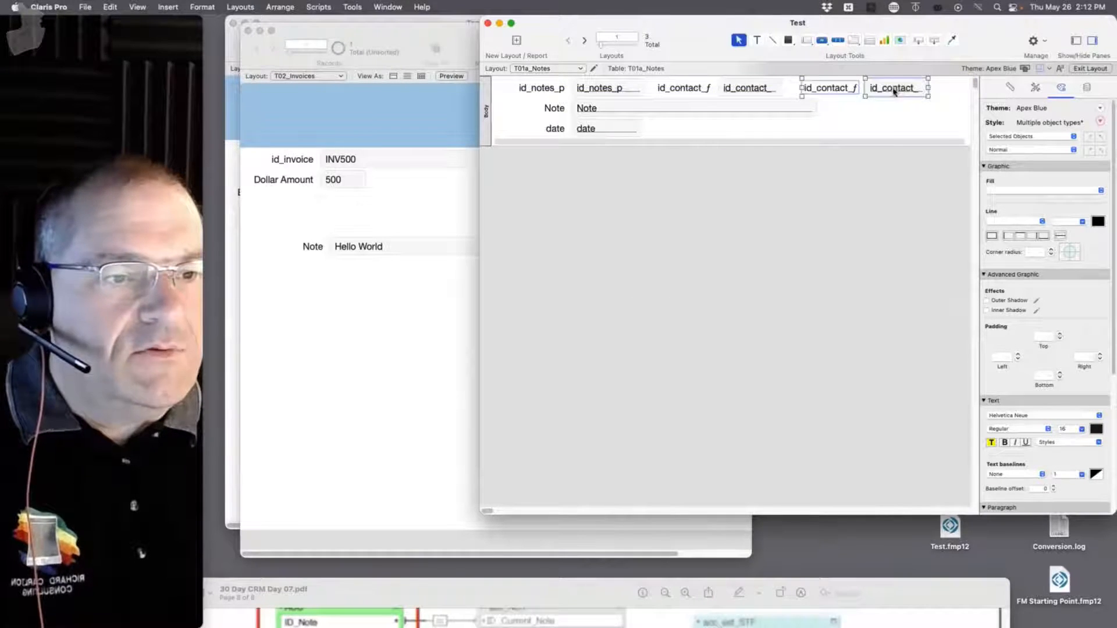
pyautogui.click(892, 88)
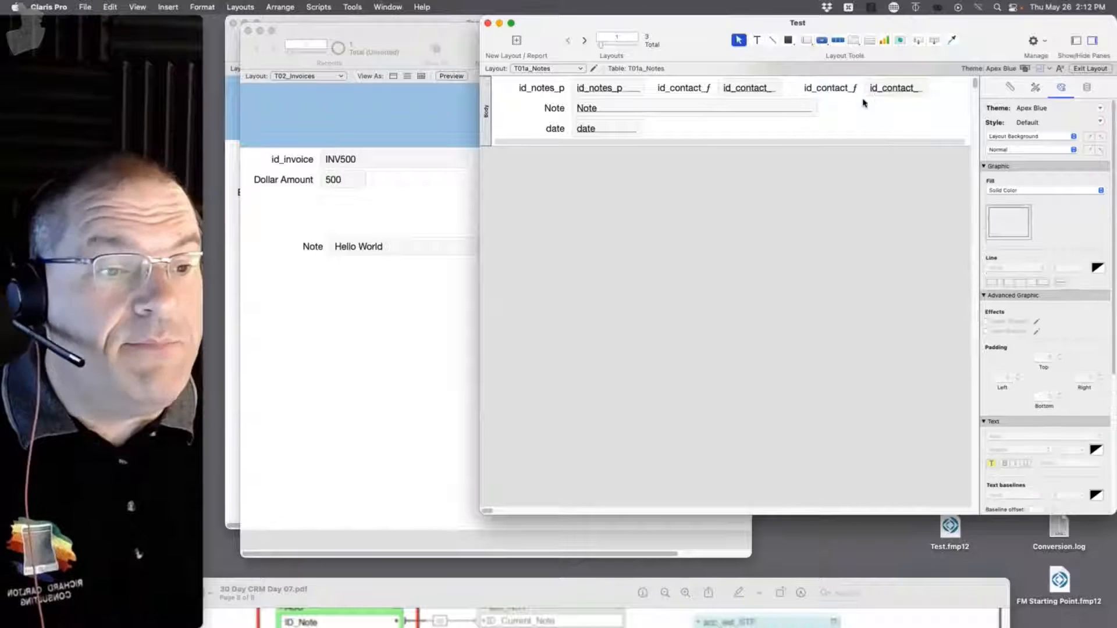
pyautogui.doubleClick(893, 89)
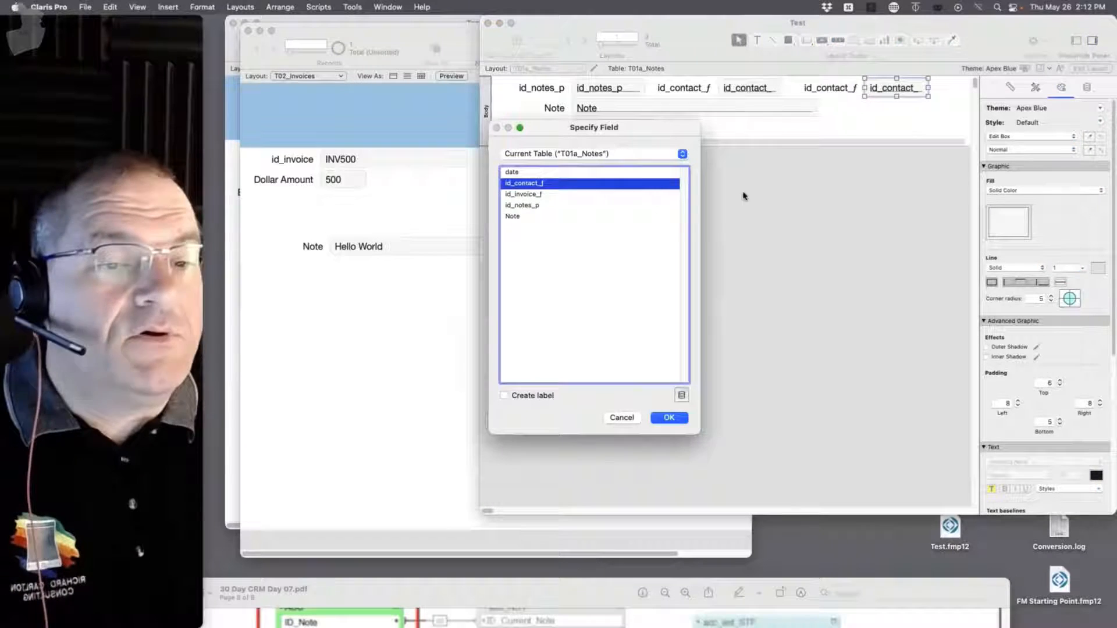
pyautogui.doubleClick(531, 194)
# Relabel the copied field as id_invoice_f and check the last note record in Browse mode.
pyautogui.doubleClick(833, 91)
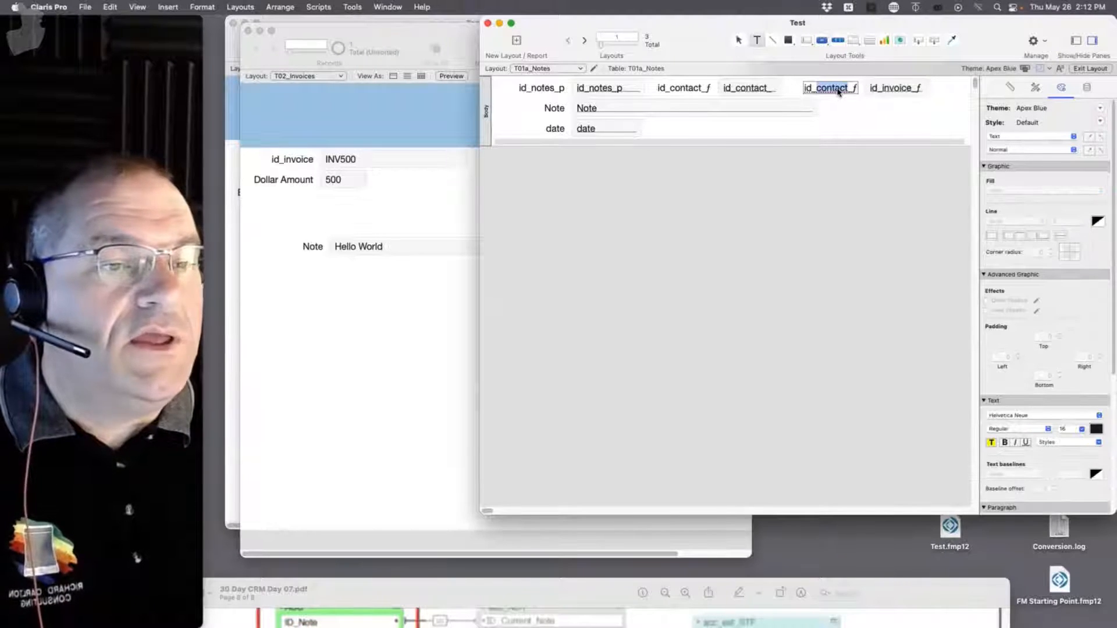
pyautogui.write('invoice')
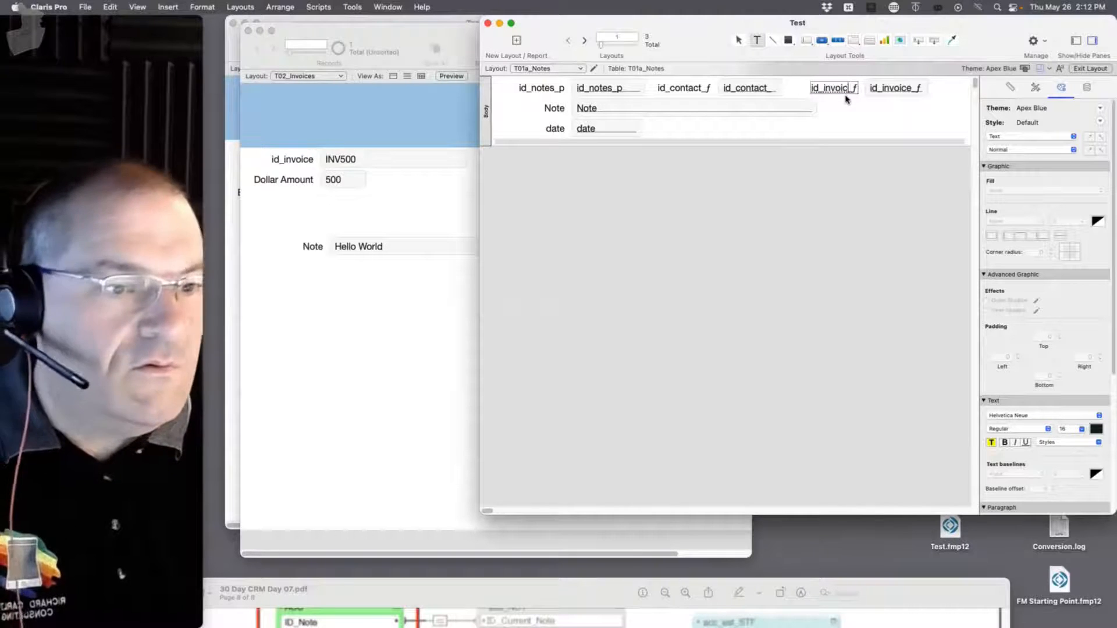
pyautogui.press('super+b')
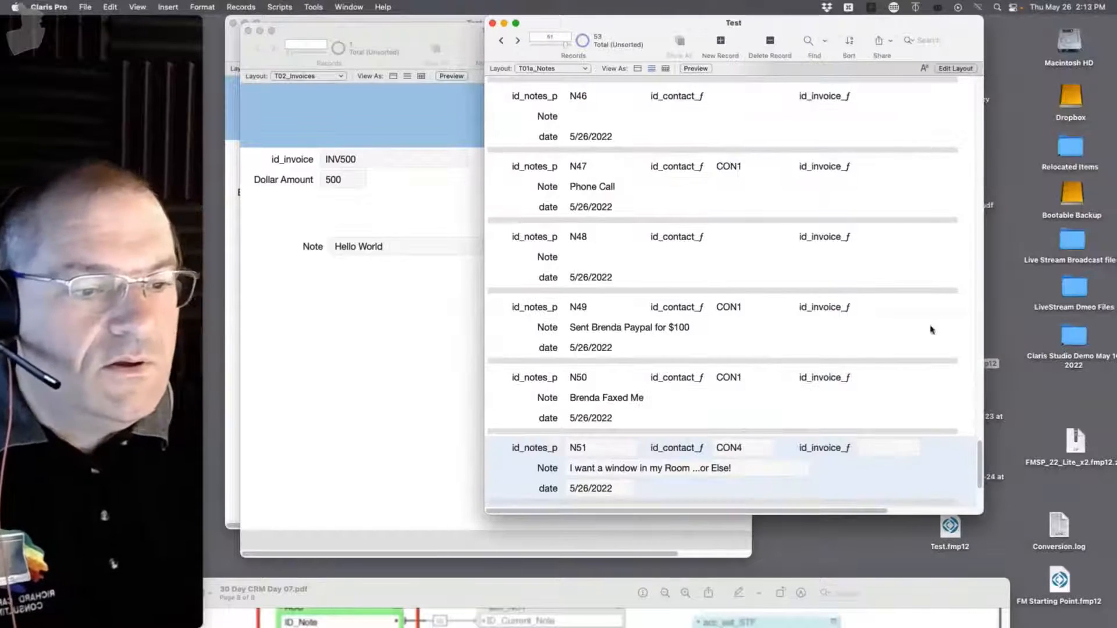
pyautogui.scroll(-3, 919, 349)
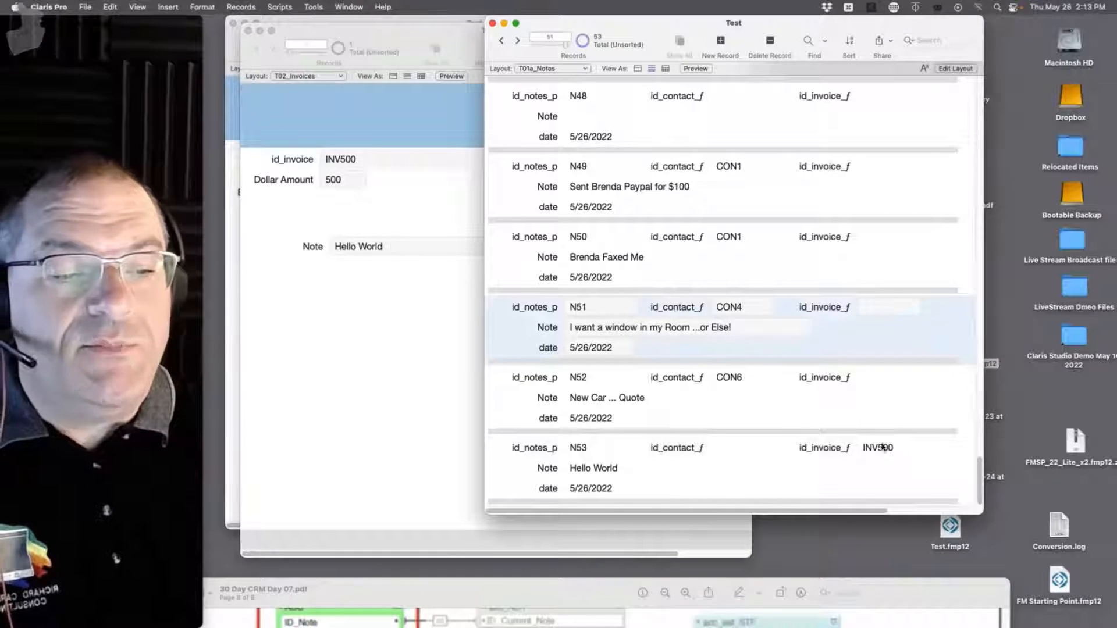
# Find the notes that mention a particular person's first name, and go back through the records in the T01_Contacts window.
pyautogui.click(594, 469)
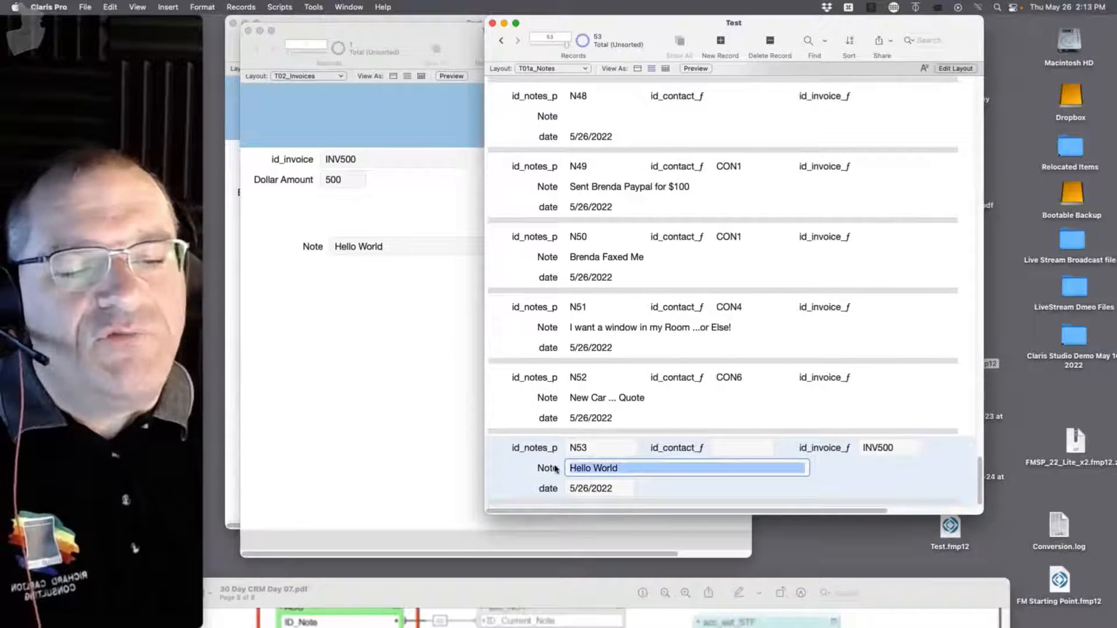
pyautogui.press('super+f')
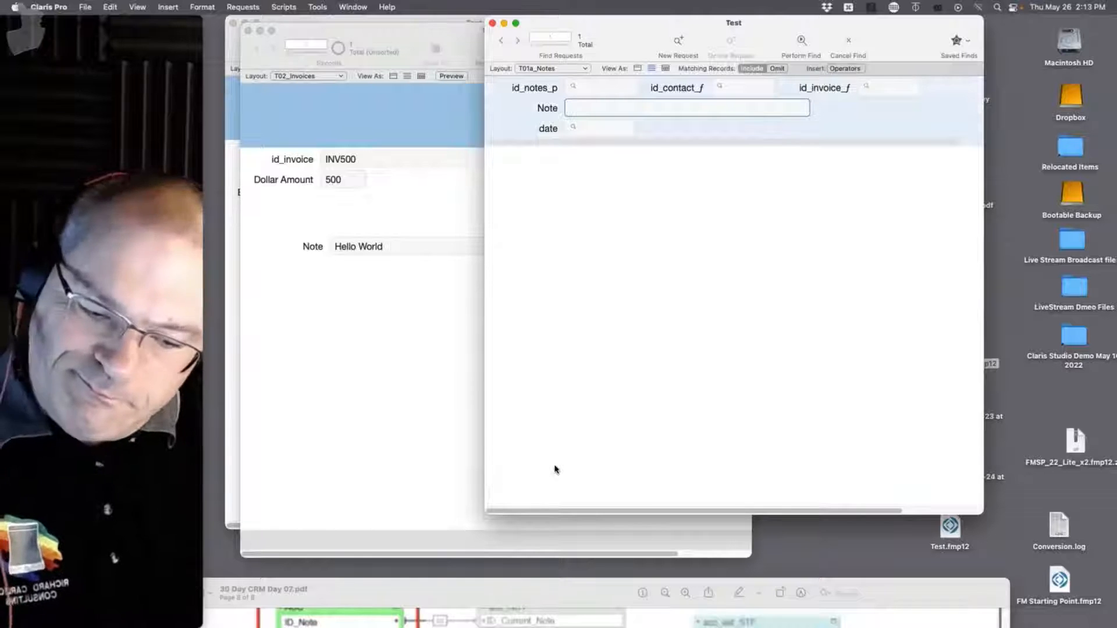
pyautogui.write('Ken')
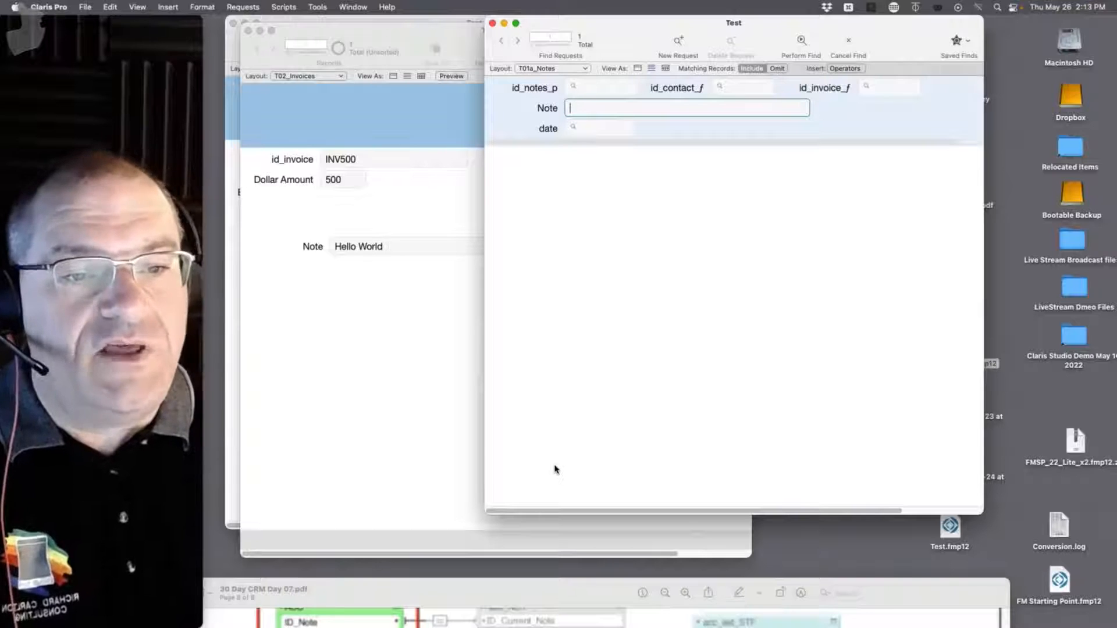
pyautogui.press('Return')
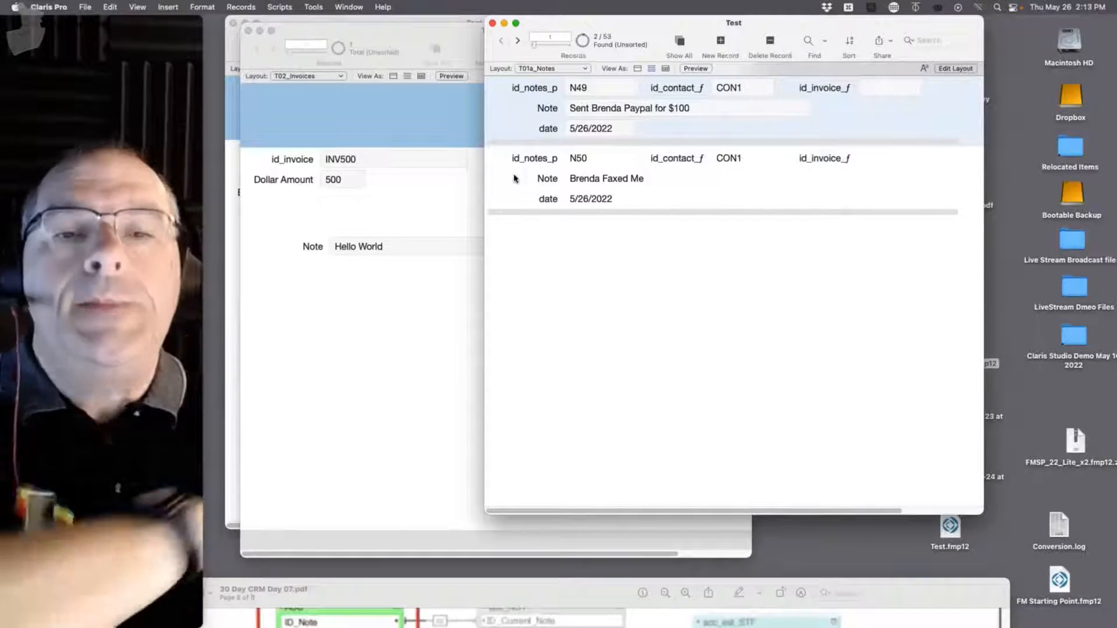
pyautogui.click(233, 104)
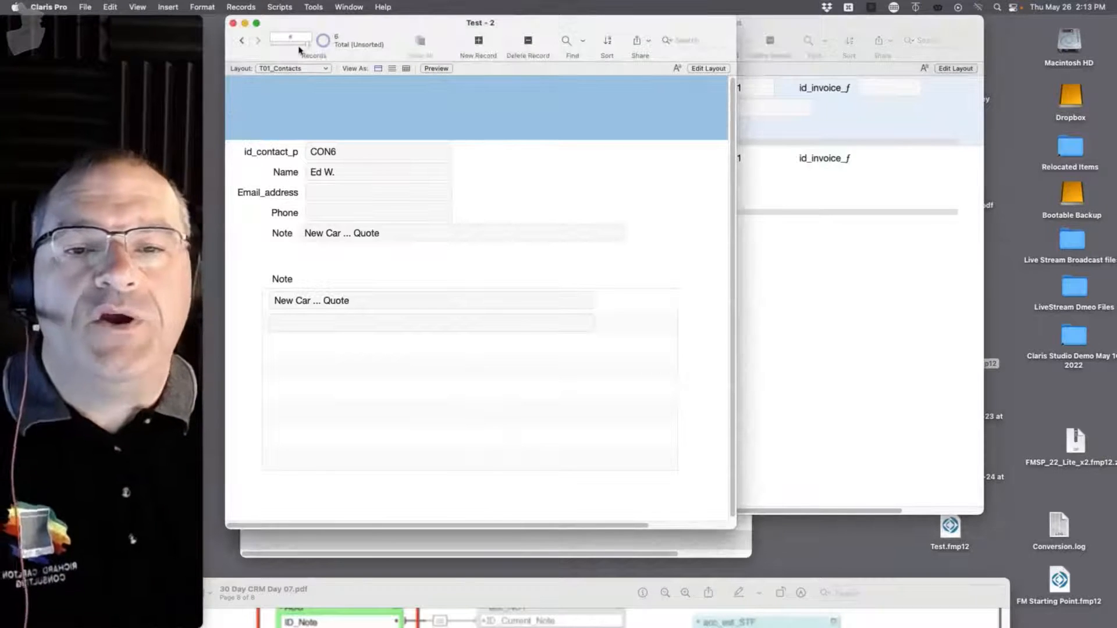
pyautogui.moveTo(309, 46); pyautogui.dragTo(274, 44)
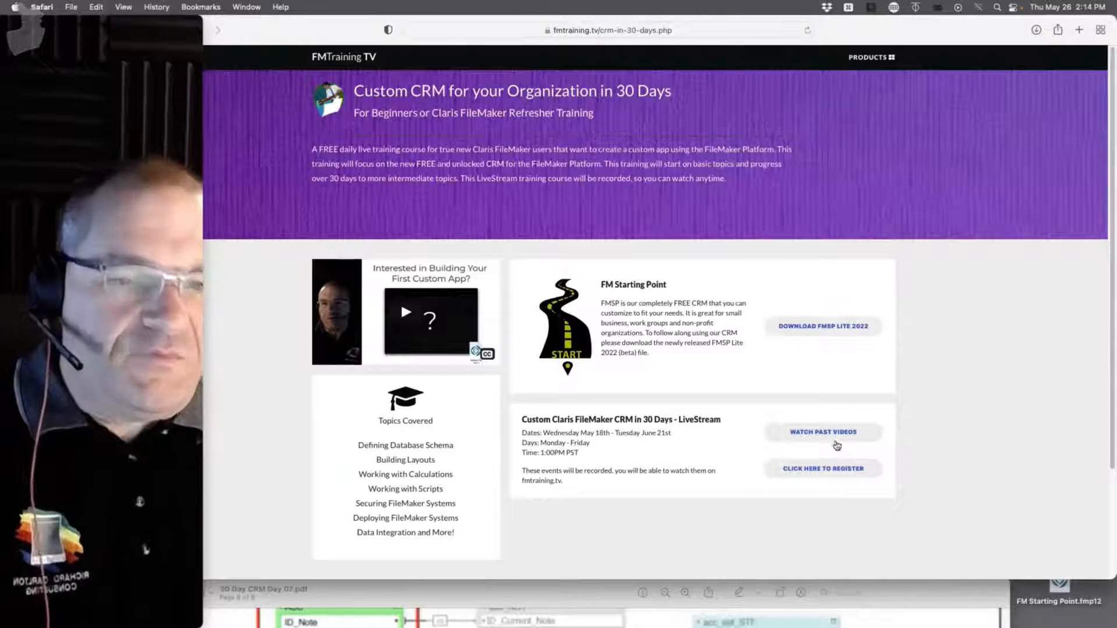
# In Safari, open the CRM course's past videos page and view the Bundles section of the FMTraining TV home page.
pyautogui.click(835, 436)
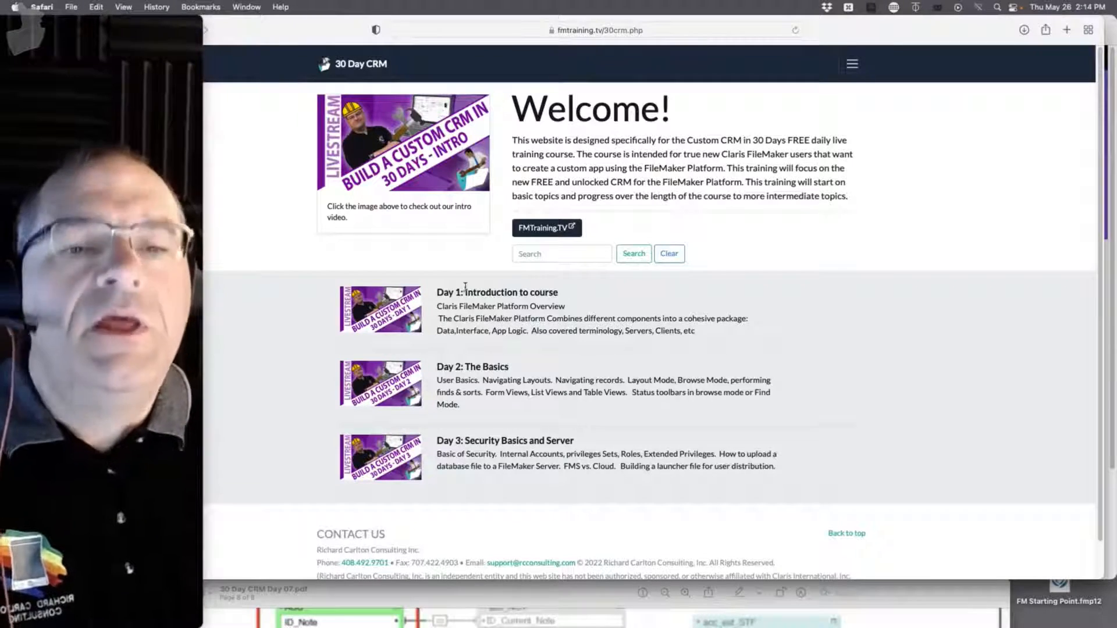
pyautogui.moveTo(310, 27); pyautogui.dragTo(467, 470)
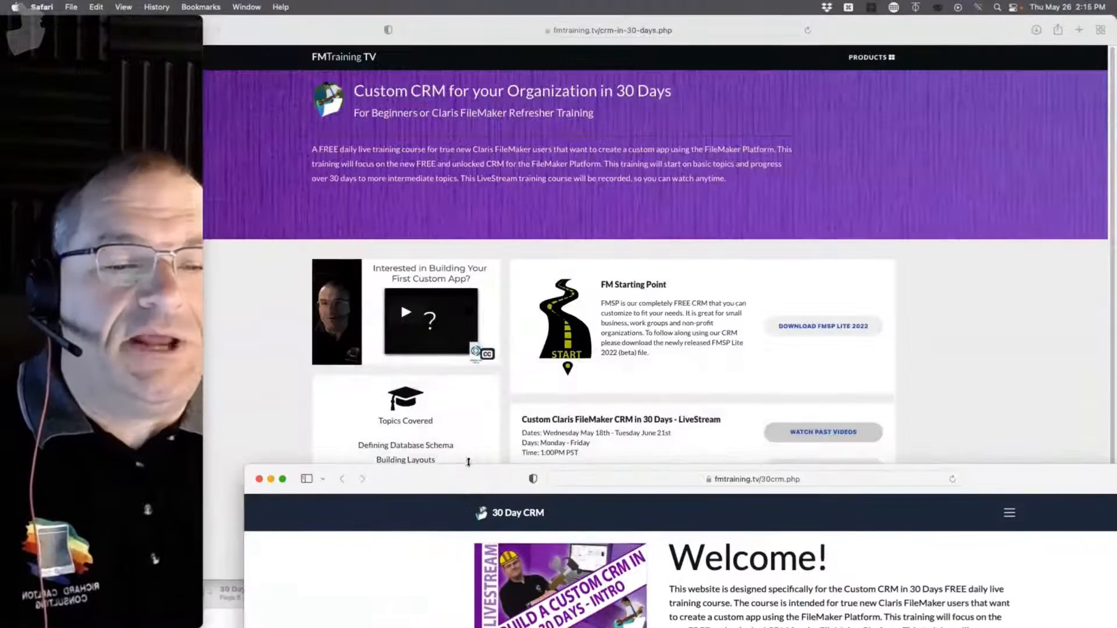
pyautogui.click(466, 207)
pyautogui.press('super+bracketleft')
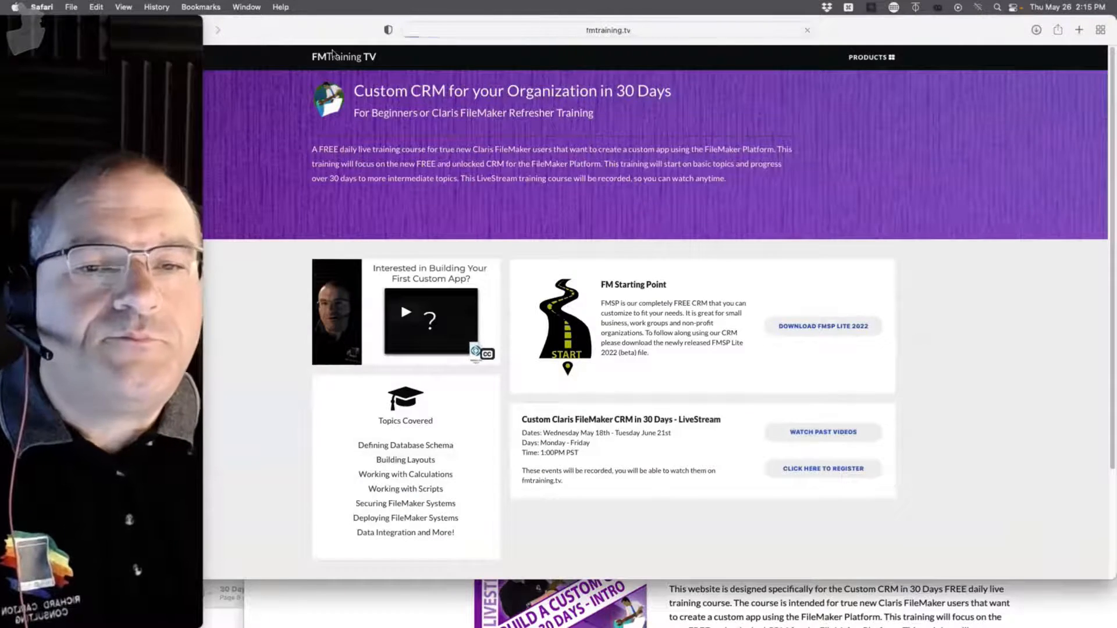
pyautogui.click(541, 317)
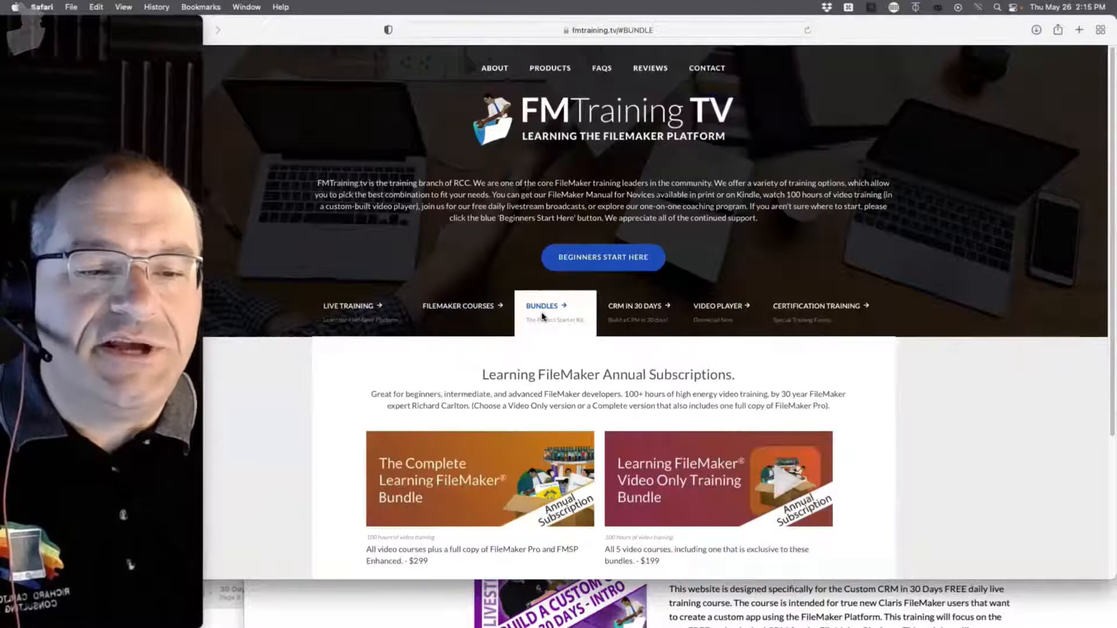